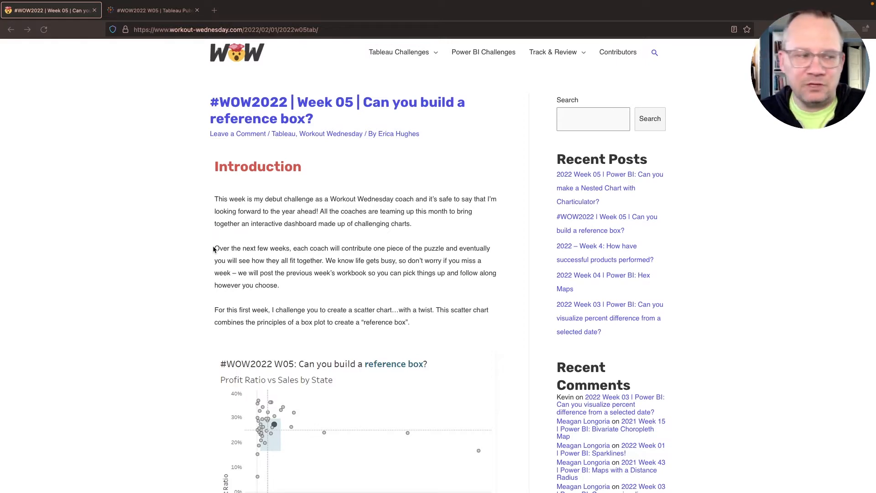
Review the Week 05 reference box challenge page and its published Profit Ratio vs Sales scatter chart
scroll(194, 281, "down", 5)
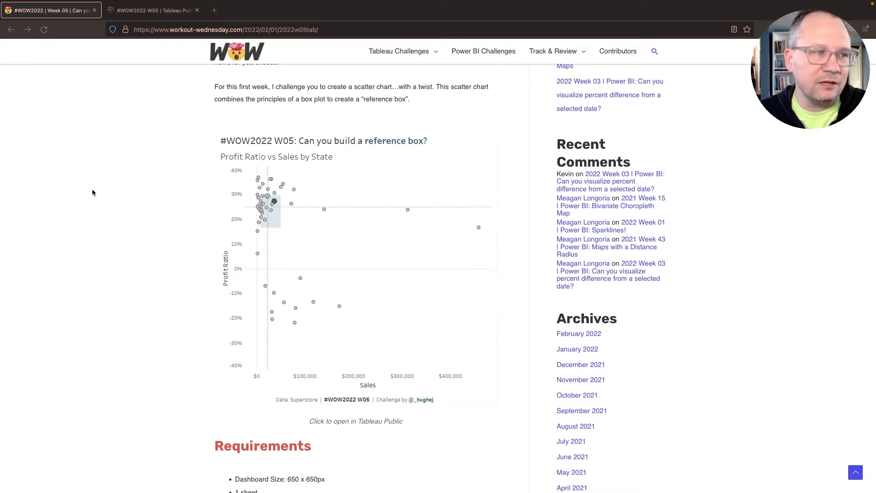
left_click(153, 11)
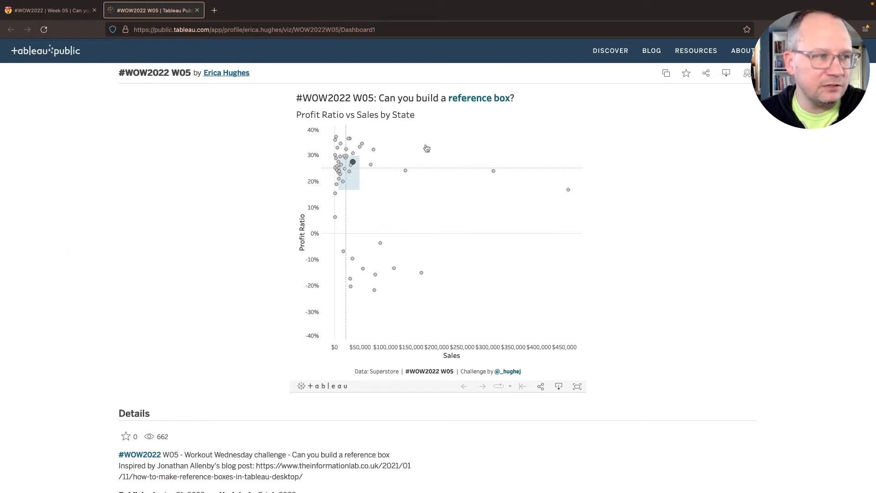
left_click(424, 127)
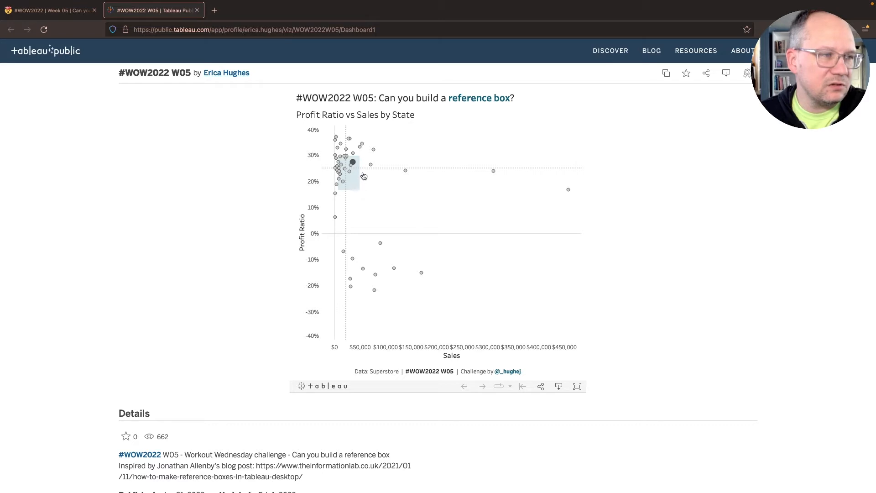
mouse_move(359, 161)
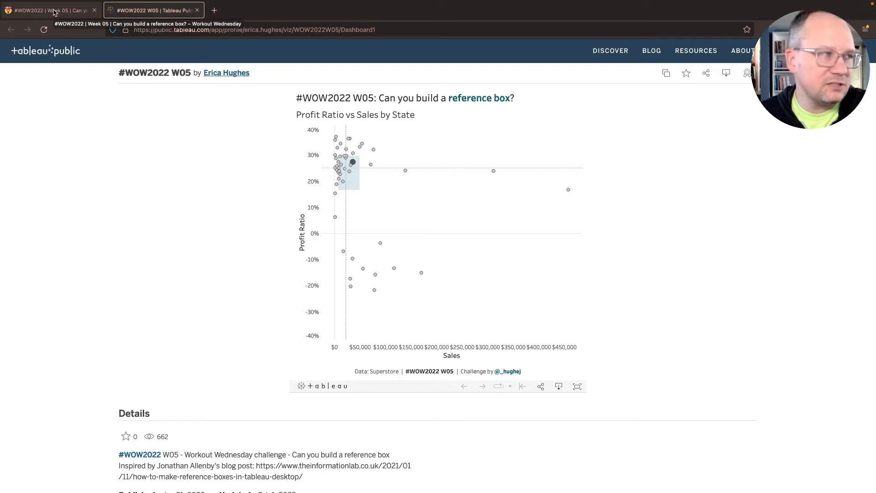
mouse_move(359, 192)
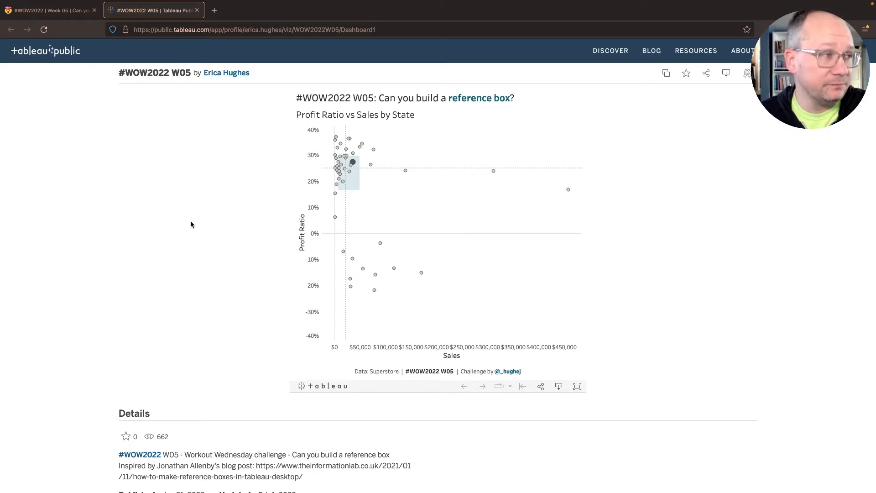
Switch to Tableau Desktop and connect to the saved Sample - Superstore data source
key("ctrl+Right")
key("ctrl+Left")
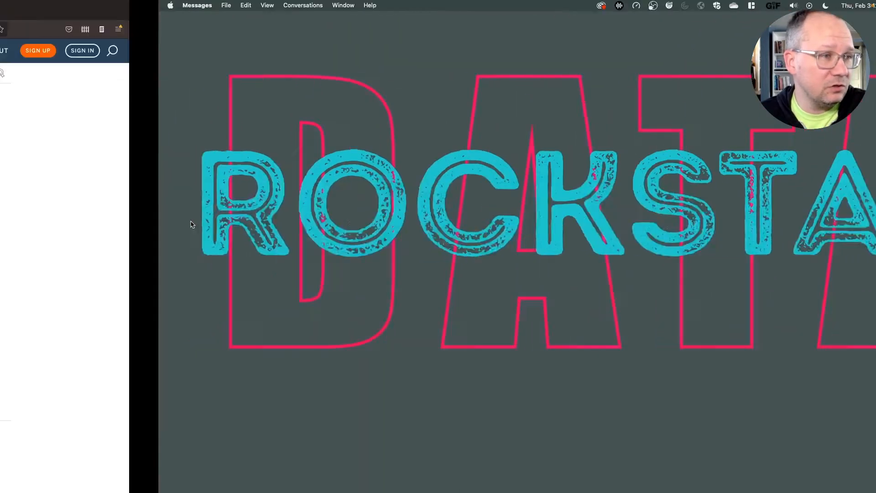
key("ctrl+Left")
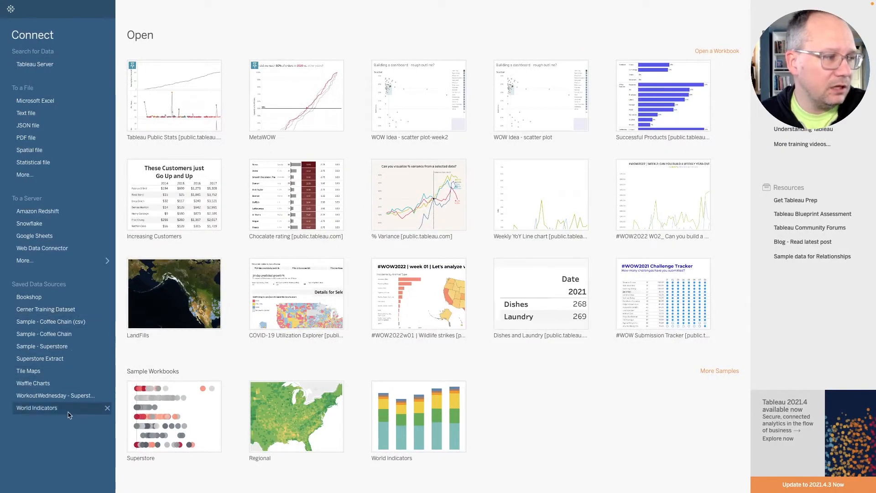
left_click(53, 347)
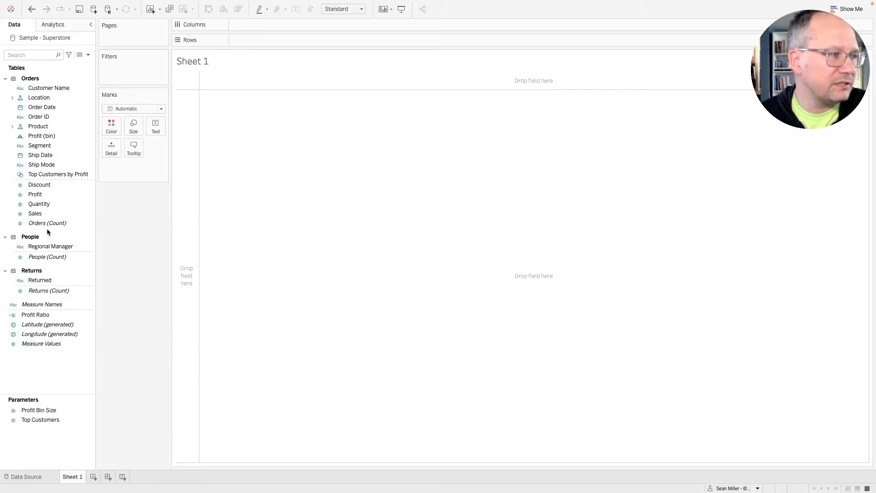
left_click(45, 213)
left_click(48, 157)
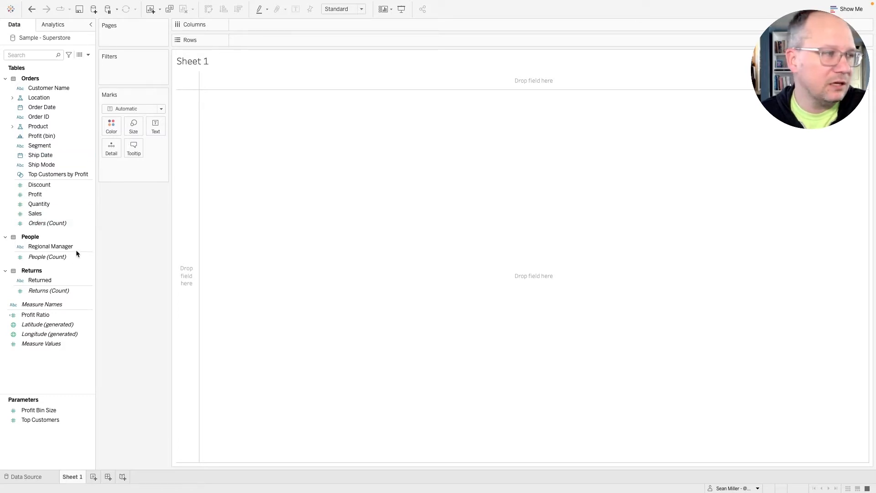
Add State from the Location hierarchy as mark detail and remove the generated latitude and longitude from the view
left_click(13, 98)
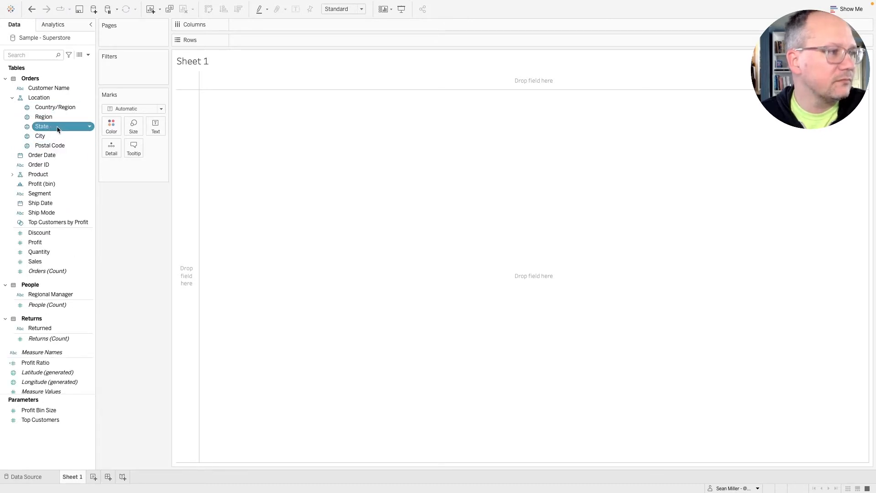
left_click_drag(48, 127, 109, 144)
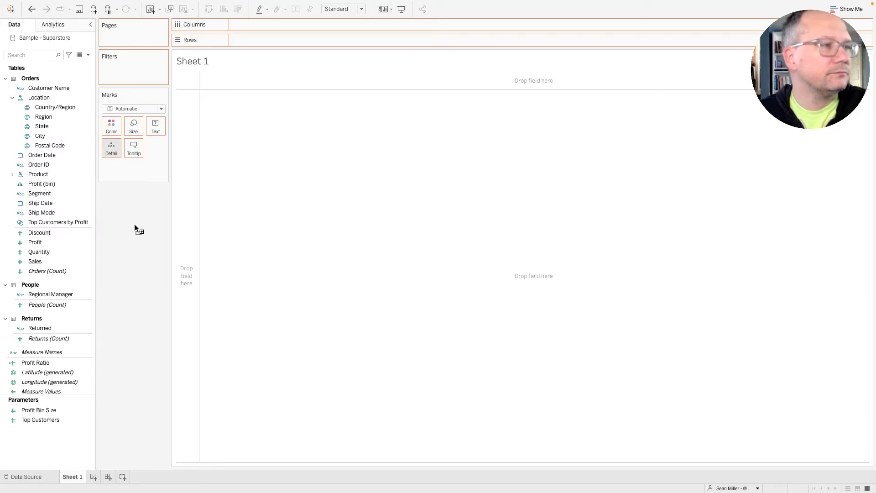
left_click_drag(134, 223, 134, 224)
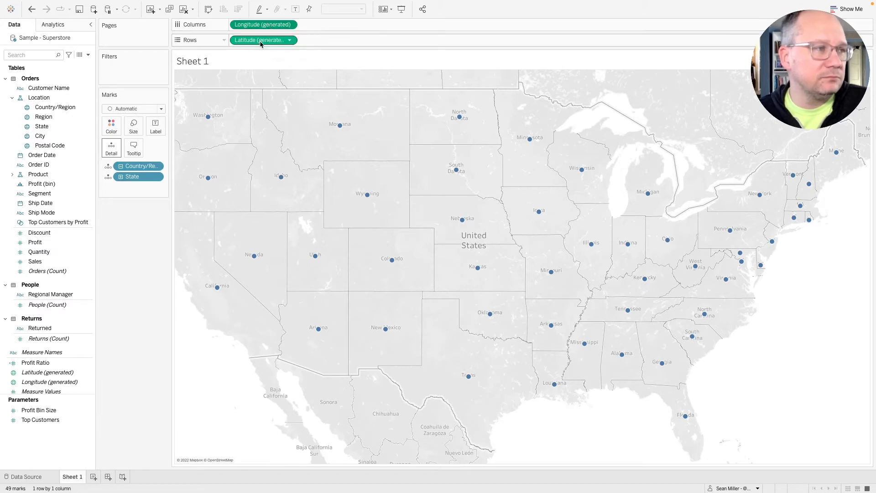
left_click_drag(258, 42, 129, 251)
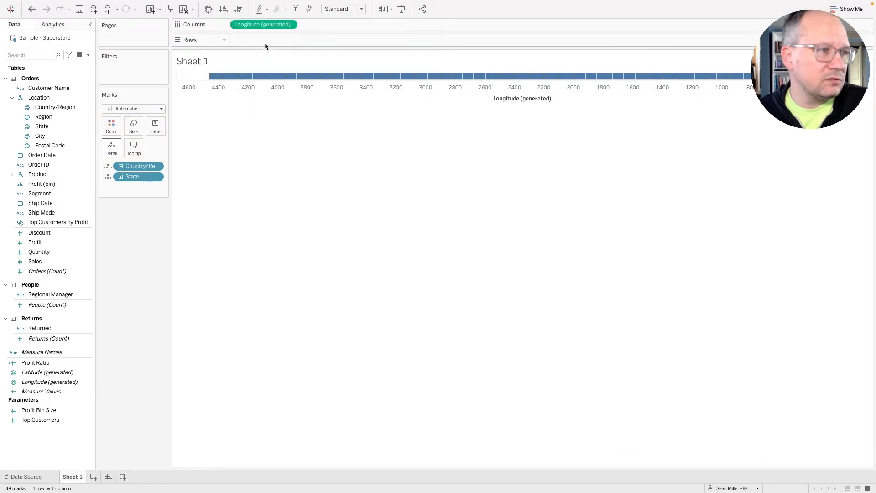
left_click_drag(263, 24, 134, 258)
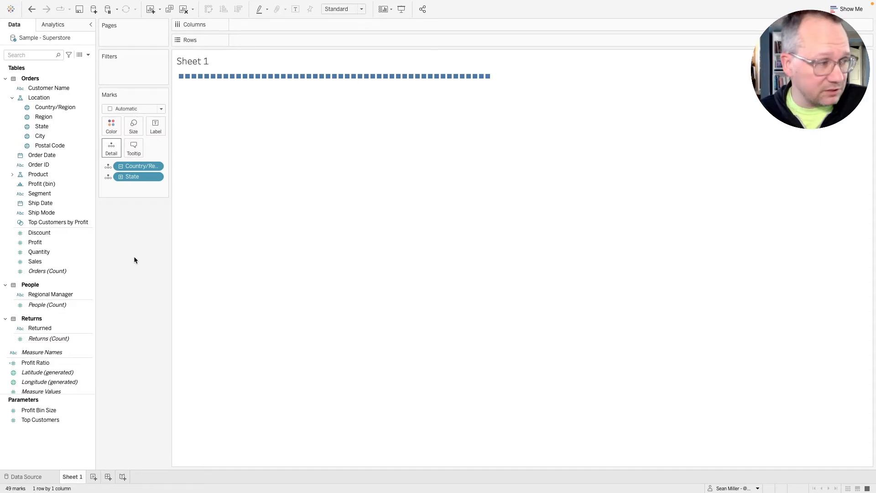
Build a scatter plot with Sales on columns and Profit Ratio on rows
left_click(48, 262)
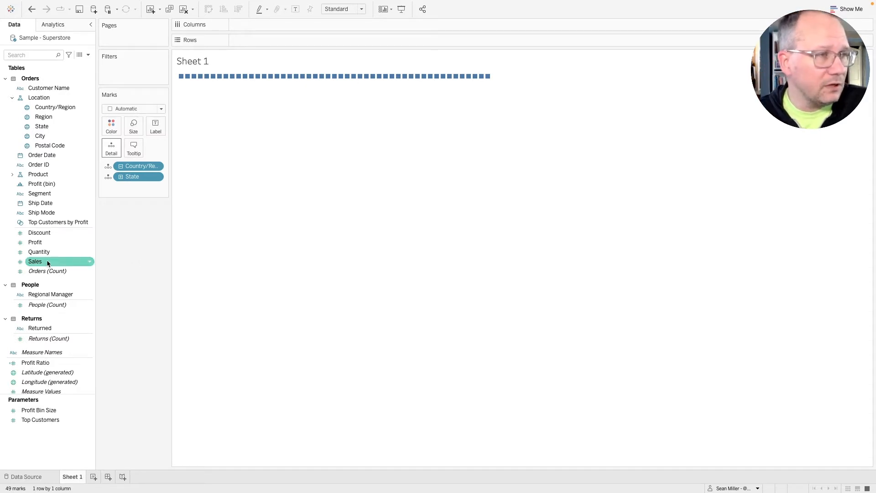
left_click_drag(47, 263, 267, 26)
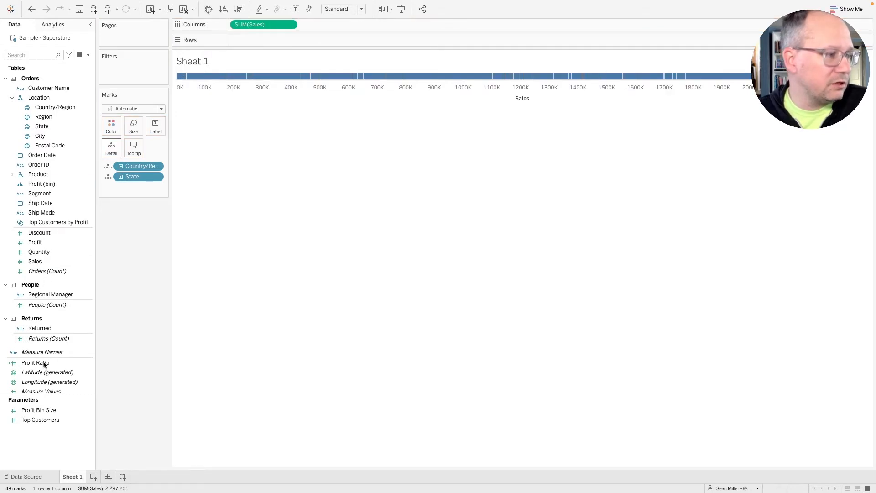
left_click_drag(44, 363, 264, 40)
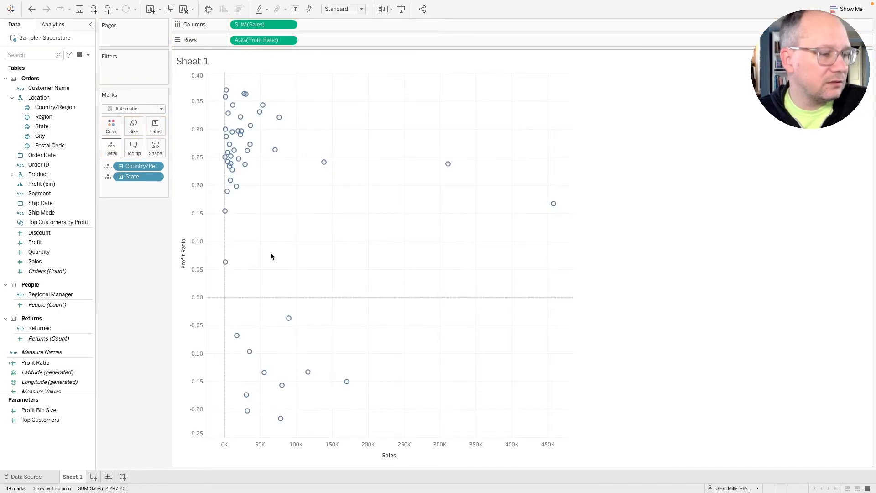
Compare the scatter plot with the published chart and set its mark type to Circle
key("ctrl+Right")
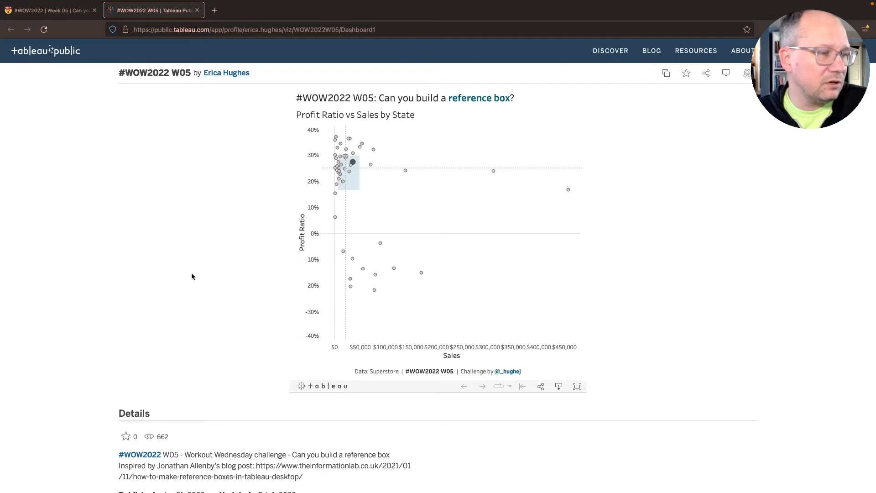
key("ctrl+Left")
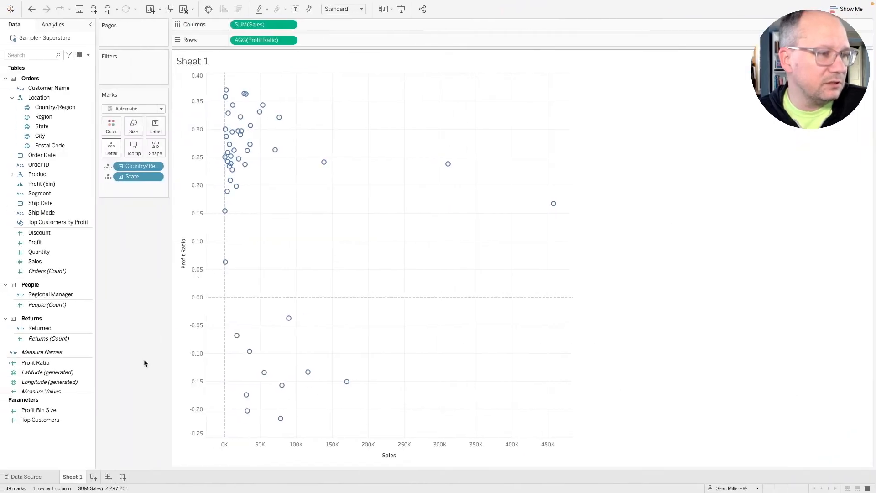
left_click(133, 109)
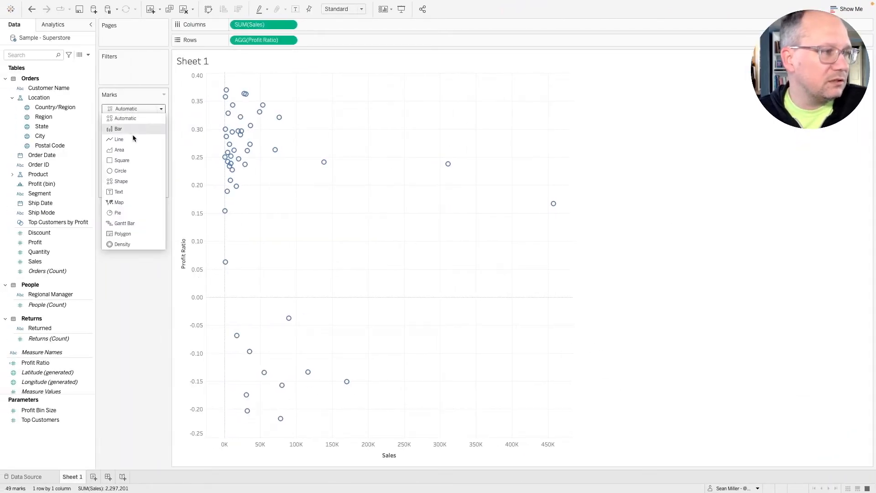
left_click(127, 170)
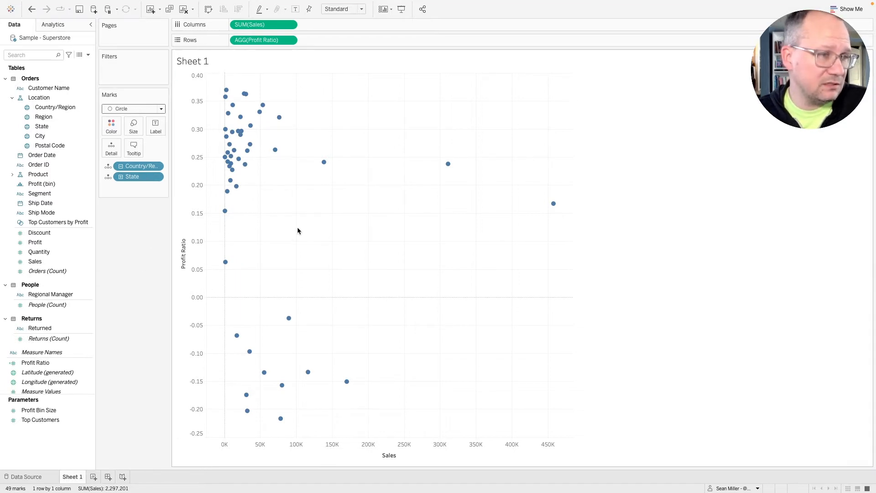
Examine the shaded reference box in the published Tableau Public chart and return to the worksheet
key("alt+Tab")
key("alt+Tab")
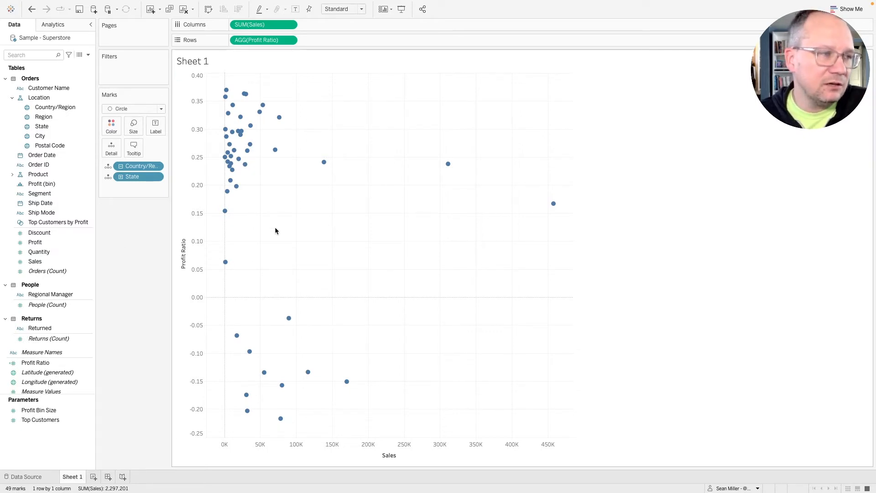
key("ctrl+Right")
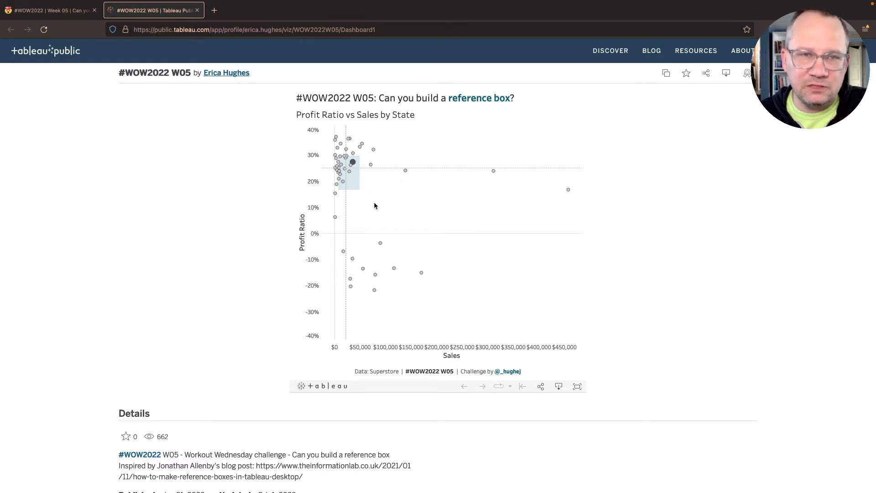
left_click(360, 182)
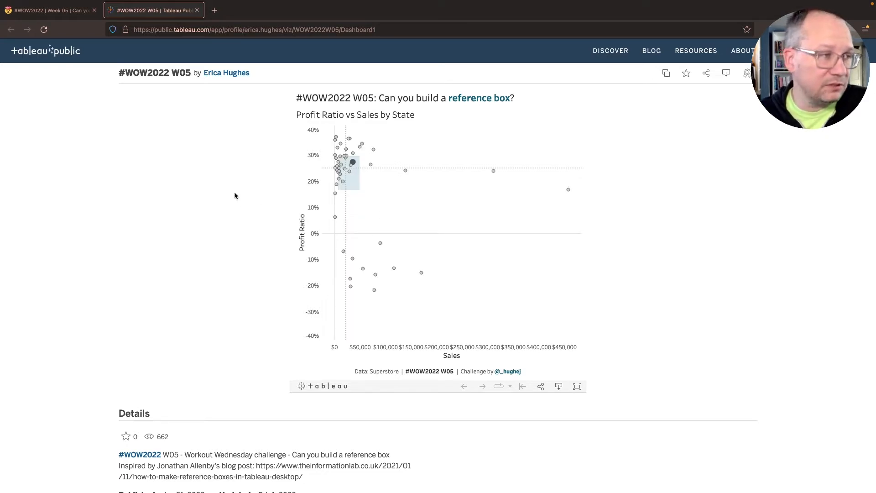
key("ctrl+Left")
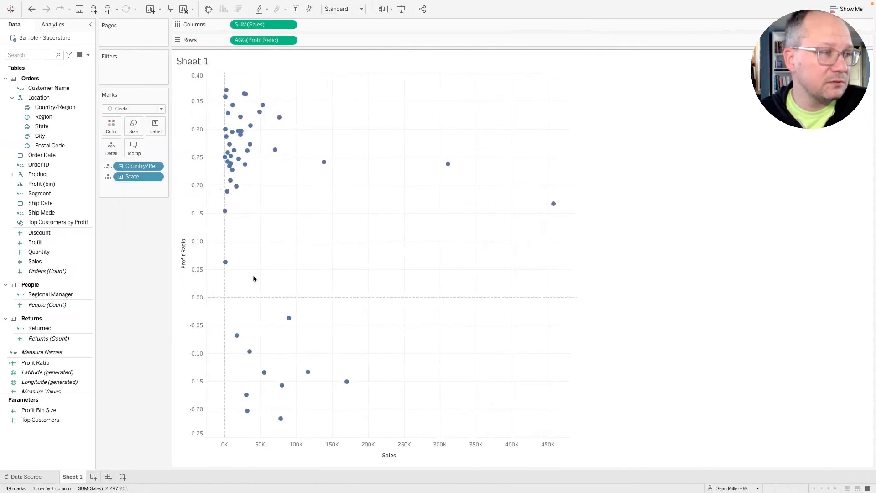
Start a new calculated field and place its editor over the scatter plot
left_click(88, 54)
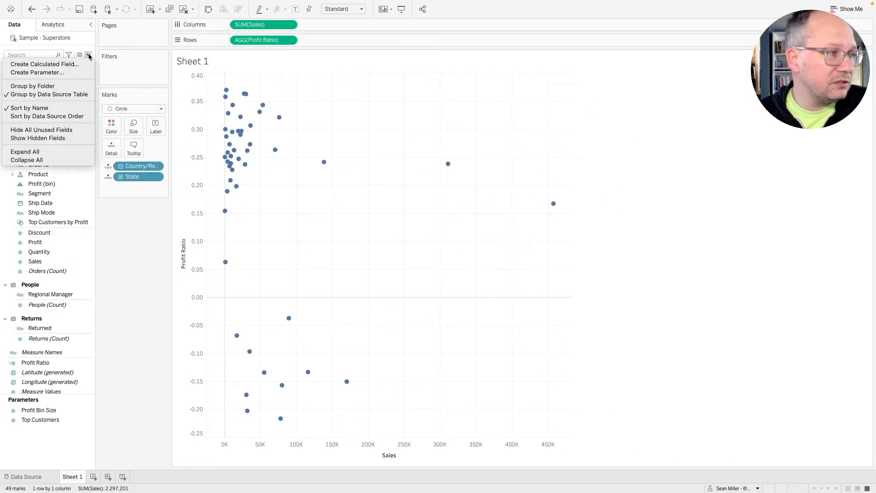
left_click(79, 64)
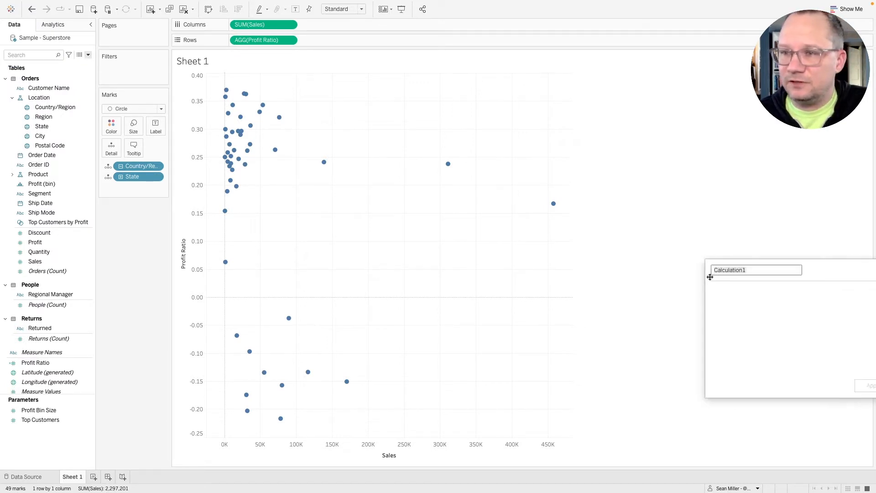
left_click_drag(638, 278, 421, 150)
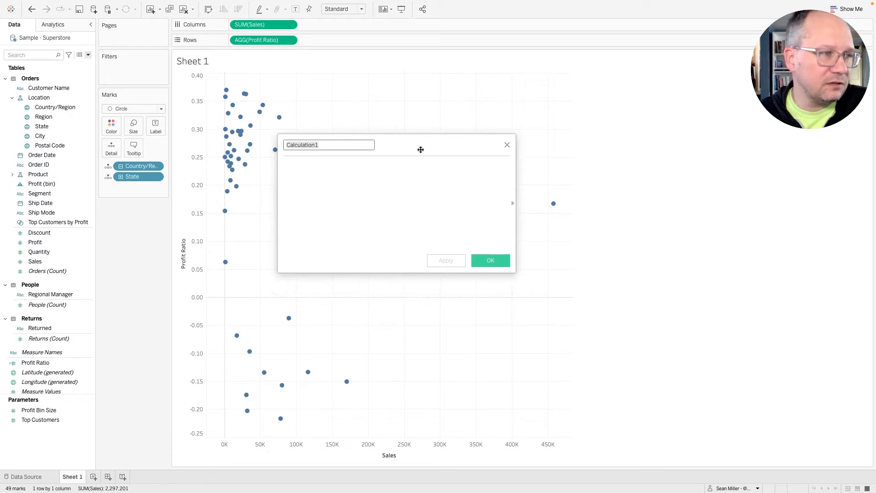
Review the reference box percentile requirements on the Workout Wednesday challenge page in the browser and return to the Tableau worksheet
key("ctrl+Right")
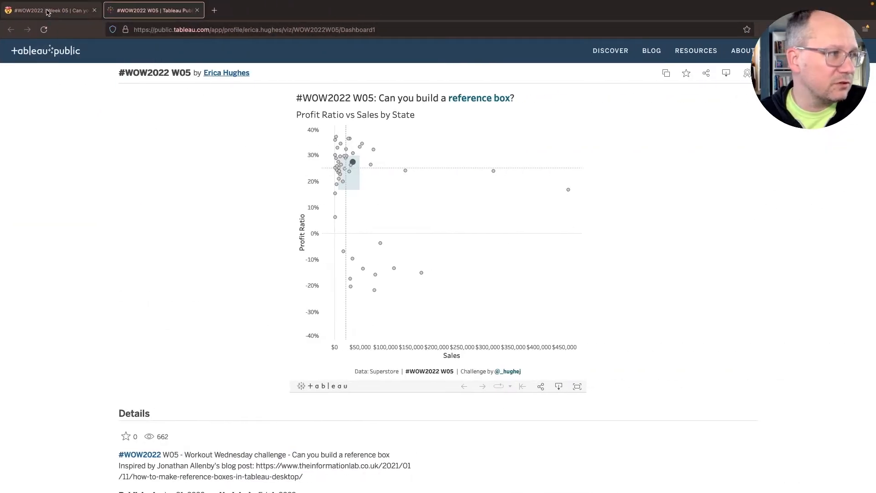
left_click(48, 11)
scroll(117, 278, "down", 7)
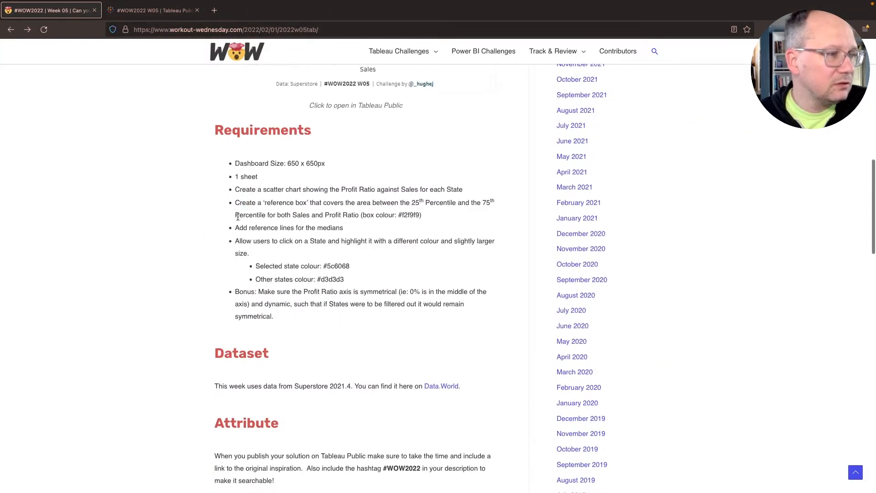
key("ctrl+Left")
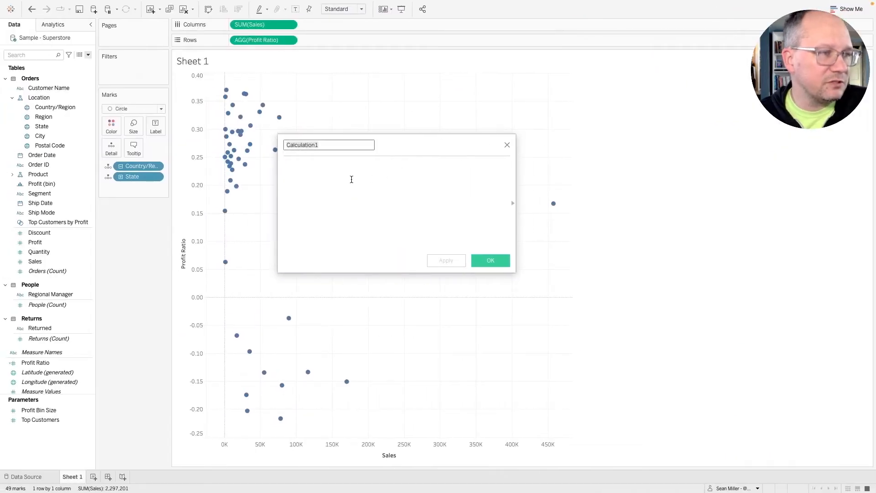
Name the new calculated field PR 75th
left_click(356, 173)
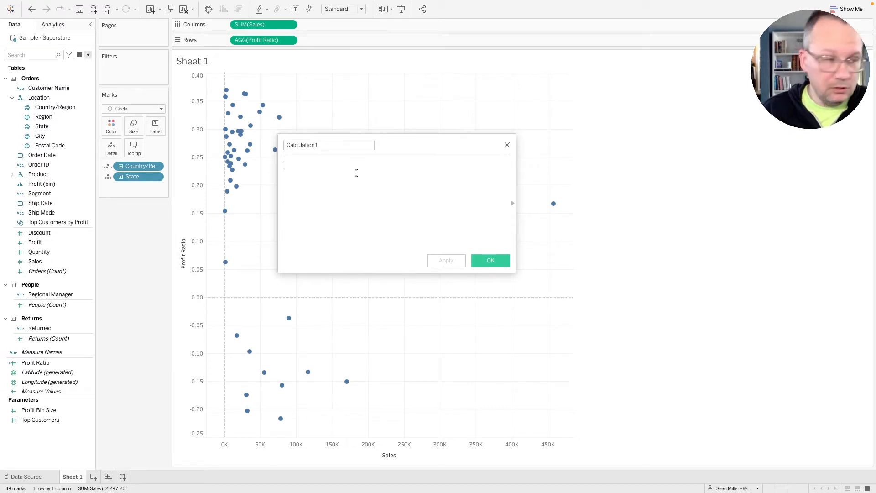
left_click(331, 146)
type("P")
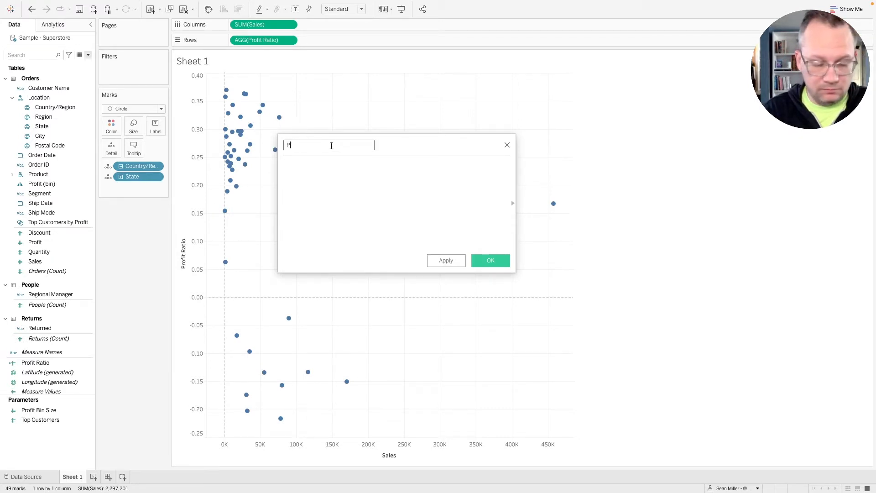
type("R 75th")
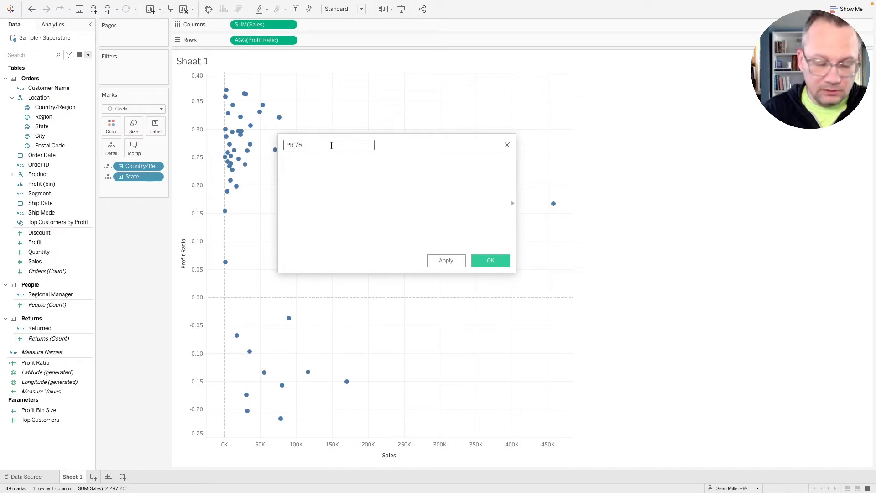
Enter the level-of-detail expression { FIXED [State]:[Profit Ratio]} as the PR 75th formula
left_click(323, 168)
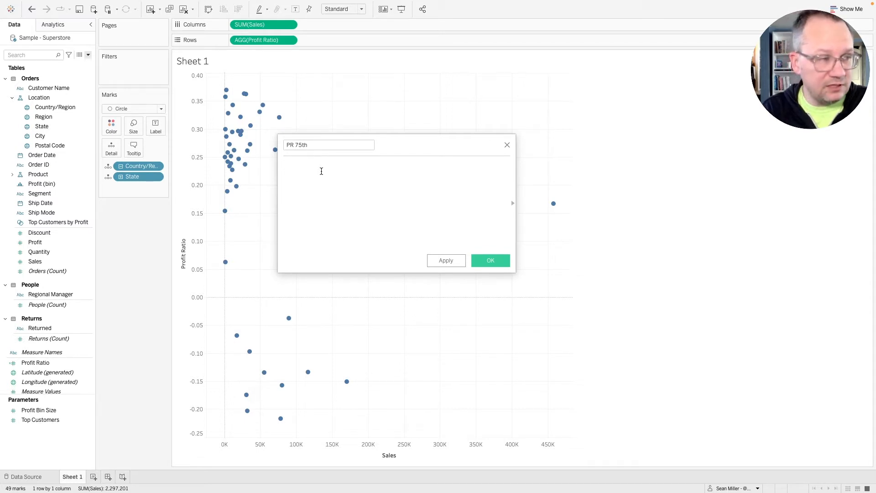
type("{ F")
key("Return")
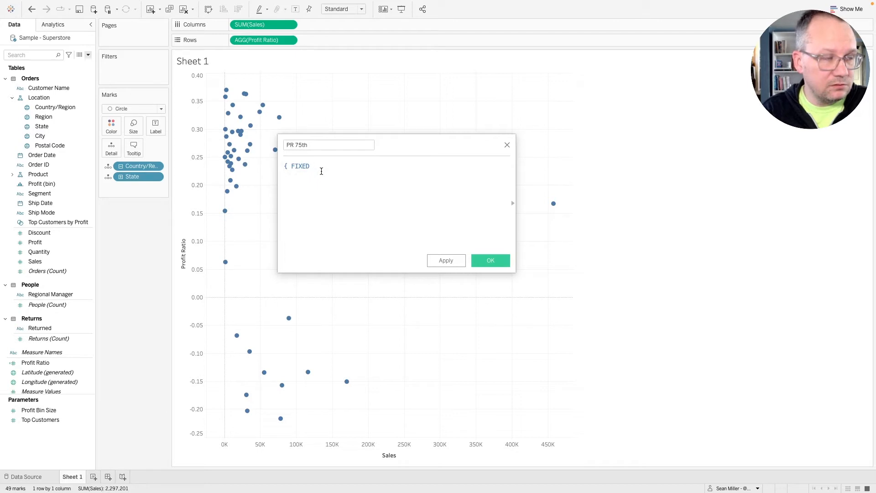
type("st")
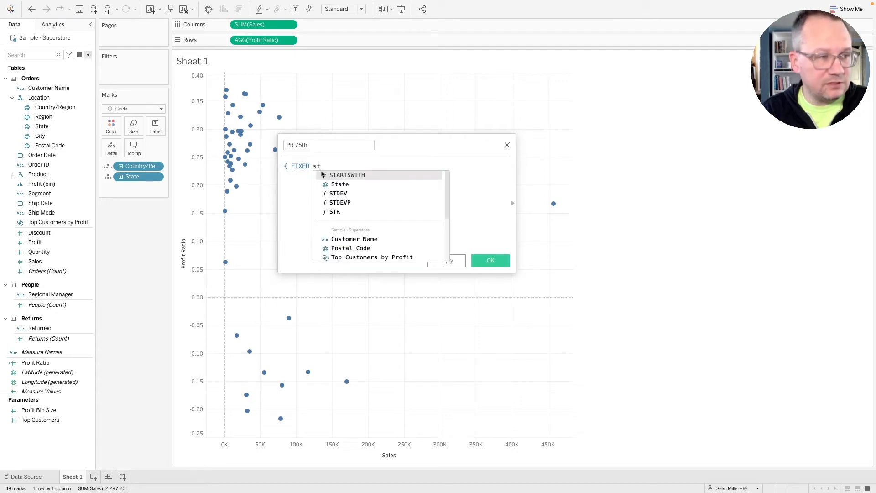
key("Down")
key("Return")
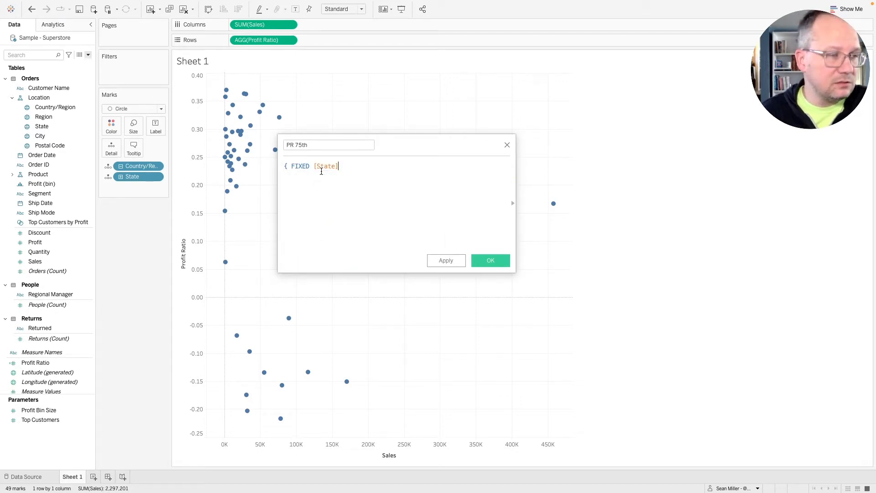
type(":")
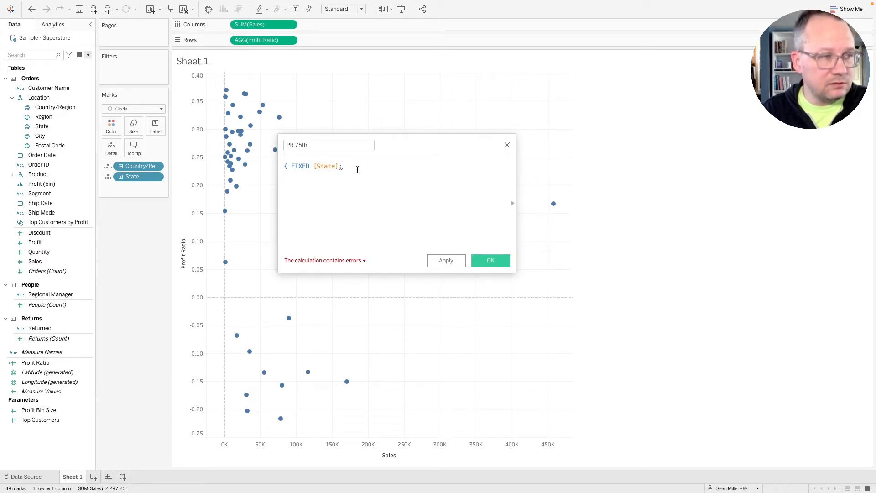
type("pro")
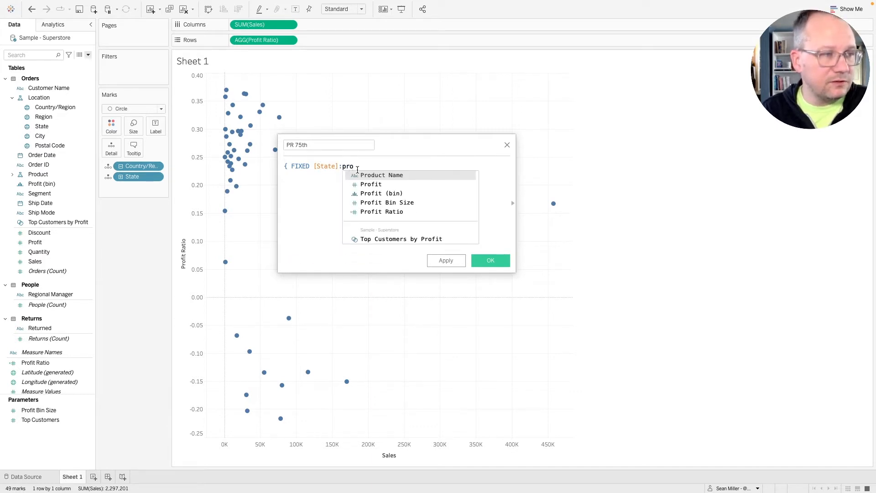
key("Down")
key("Down")
key("Down")
key("Down")
key("Return")
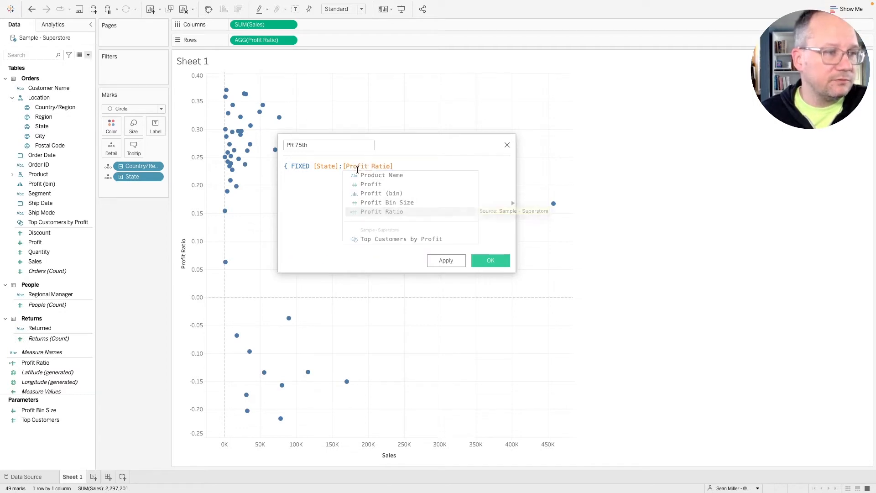
type("}")
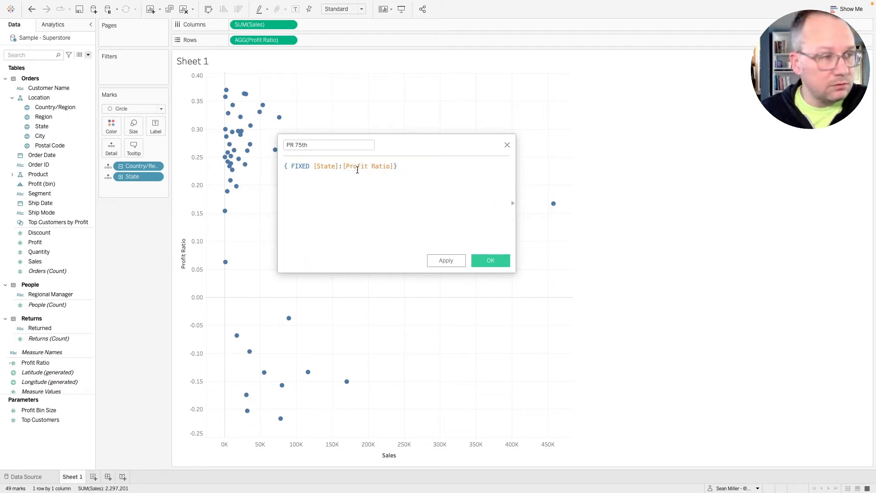
Wrap the FIXED expression in a PERCENTILE function with .75 as its number argument
left_click(287, 176)
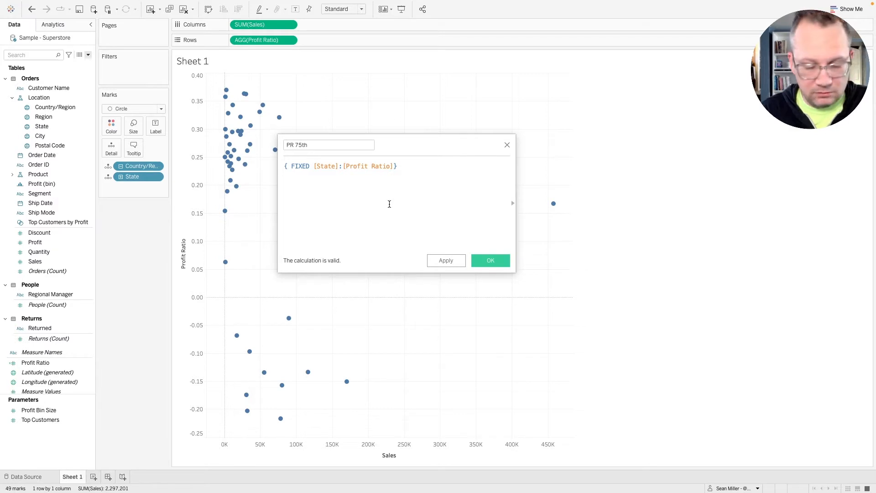
type("perc")
key("Return")
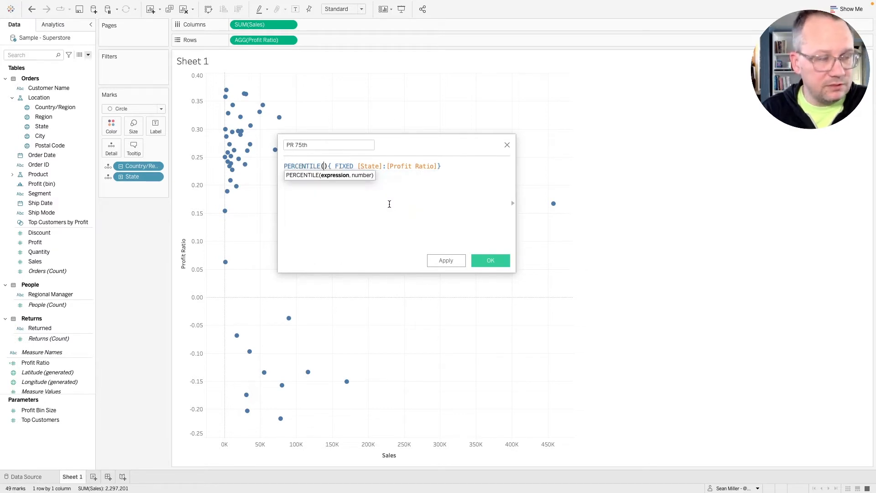
key("Delete")
left_click(450, 169)
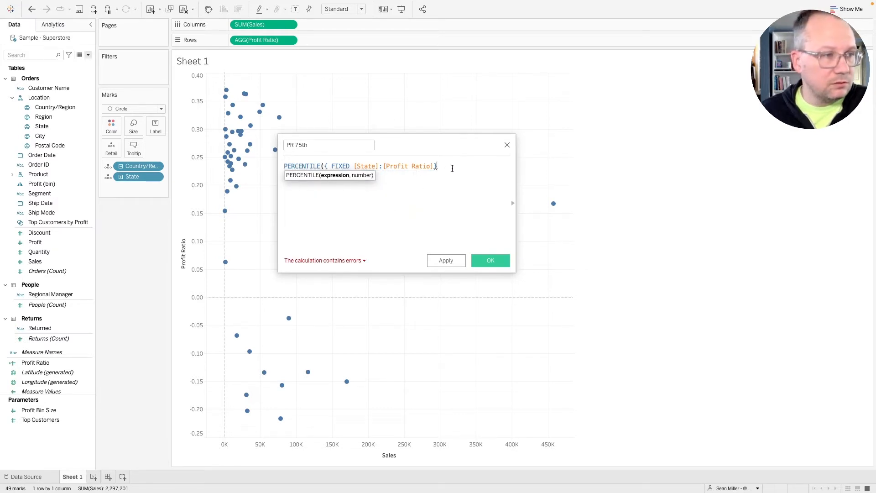
type(",")
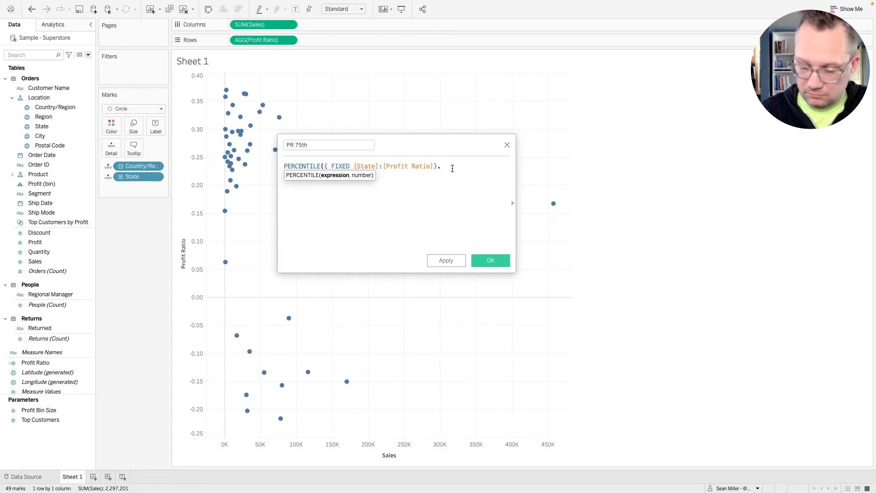
key("BackSpace")
type(",.")
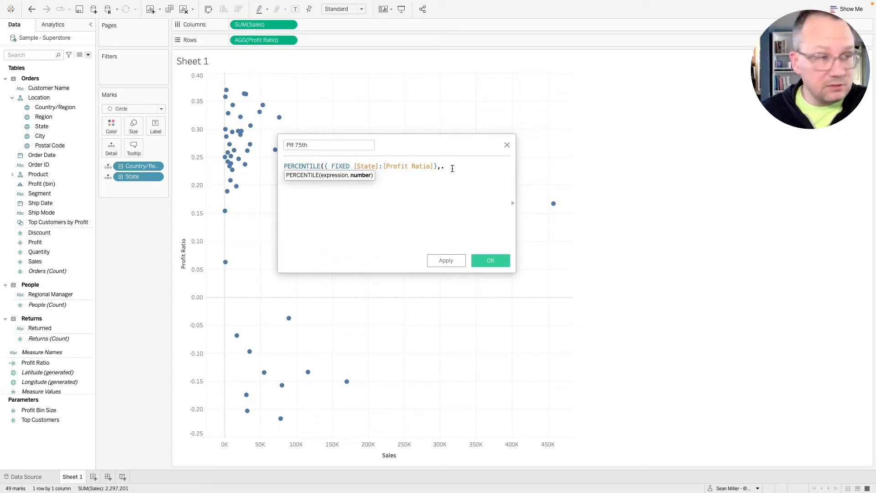
type("75)")
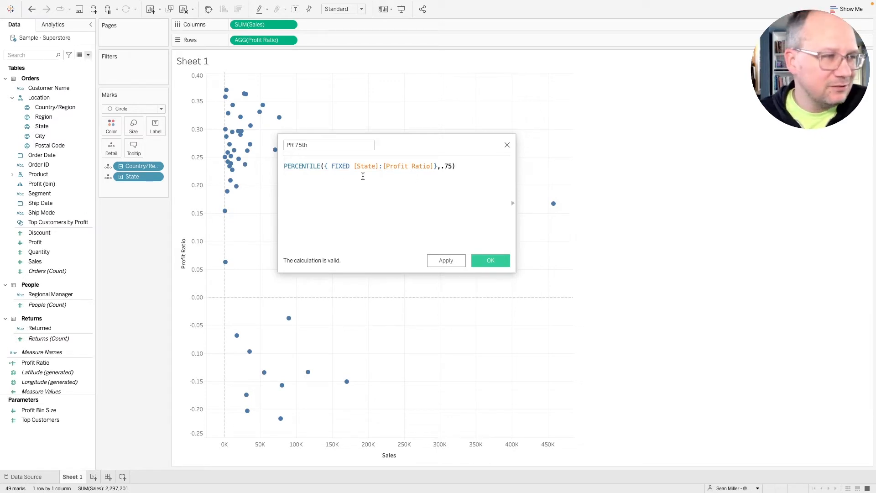
Review the FIXED and PERCENTILE parts of the formula and save the PR 75th calculated field
left_click(308, 145)
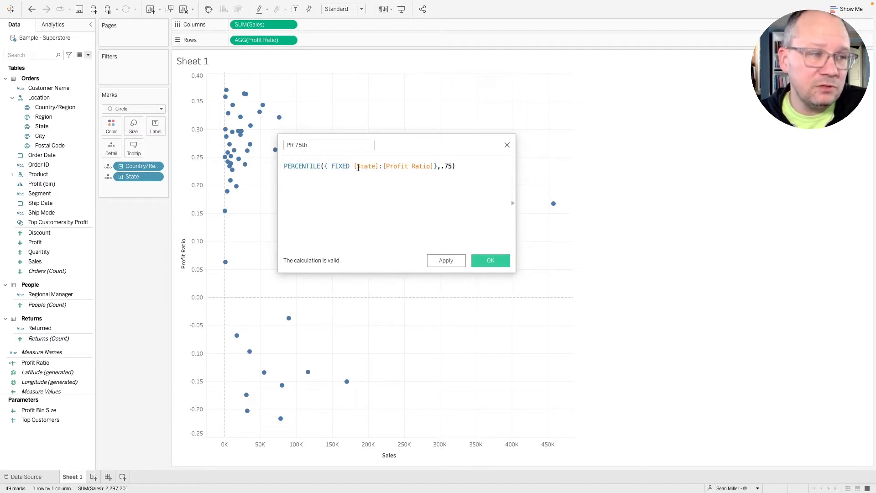
left_click_drag(342, 167, 365, 166)
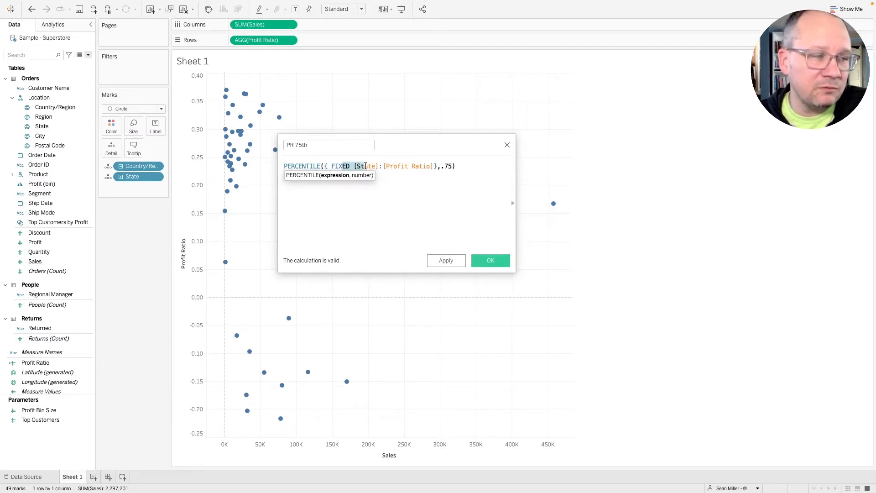
left_click(343, 208)
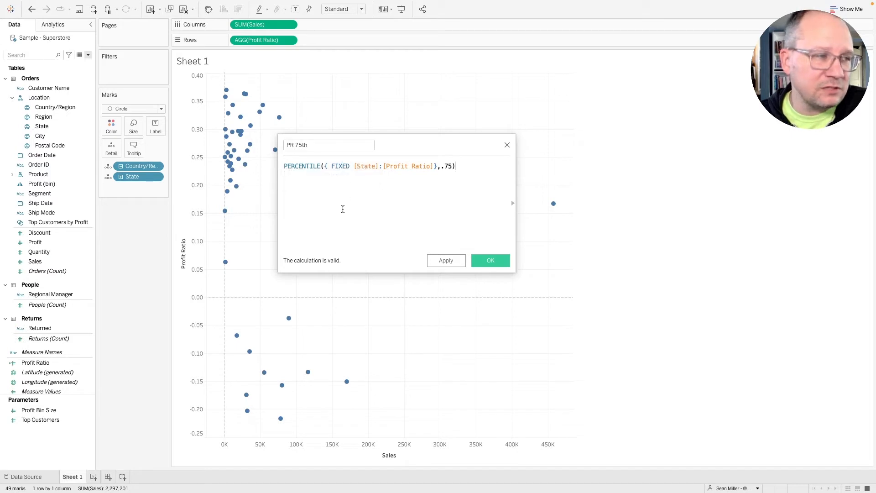
left_click_drag(330, 166, 418, 166)
left_click(340, 166)
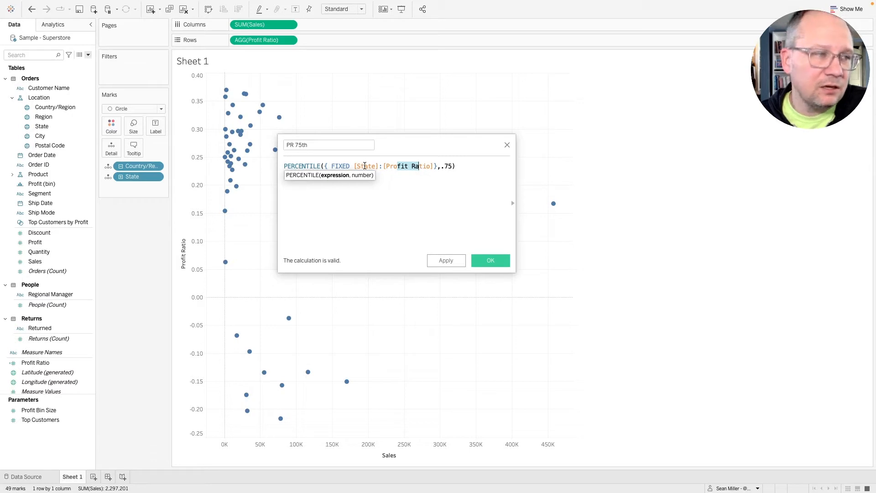
left_click(318, 165)
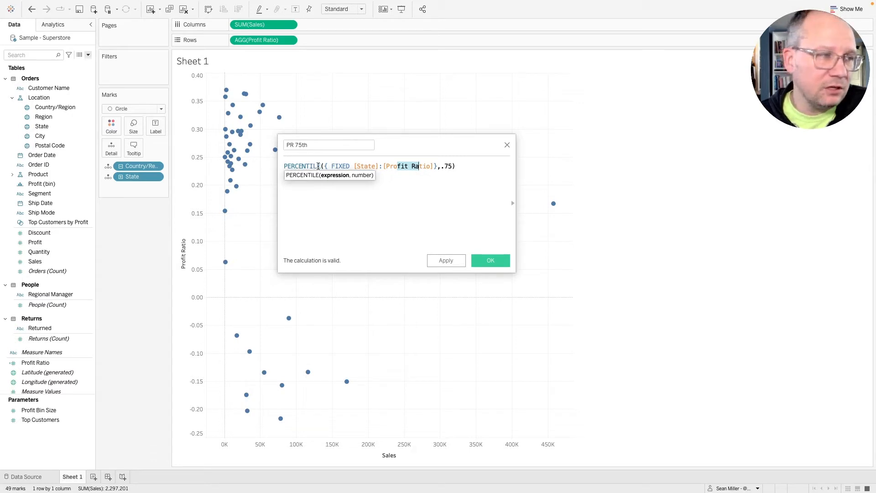
left_click_drag(318, 166, 291, 166)
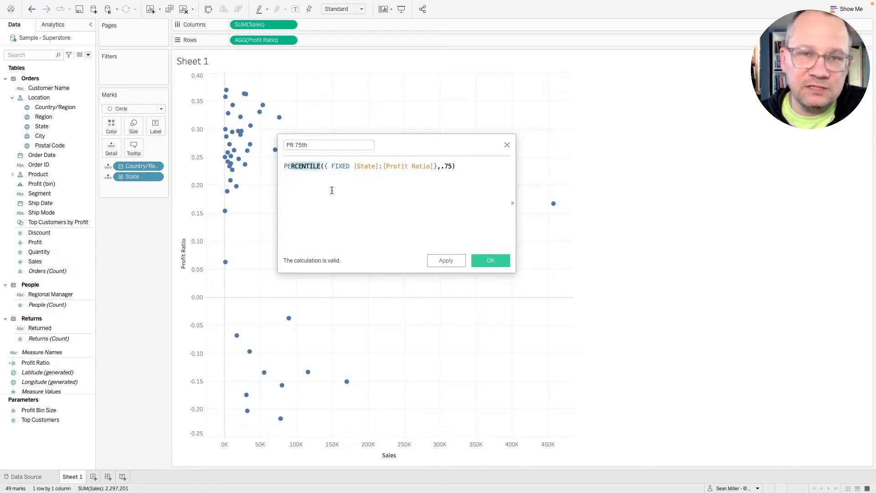
left_click(378, 196)
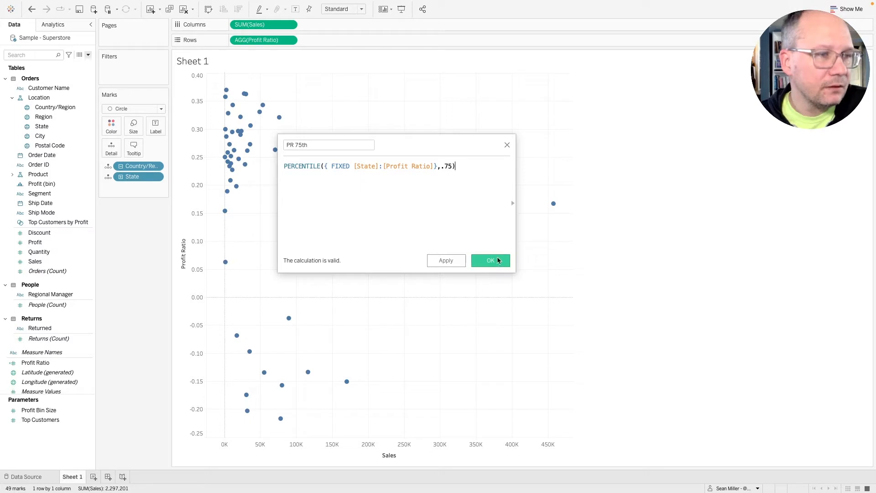
left_click(495, 260)
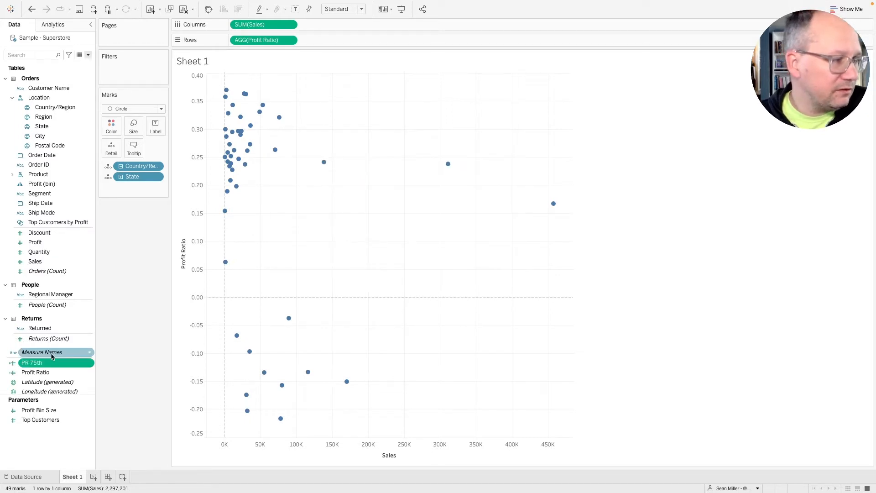
Duplicate the PR 75th calculated field and name the copy PR 25th
right_click(45, 366)
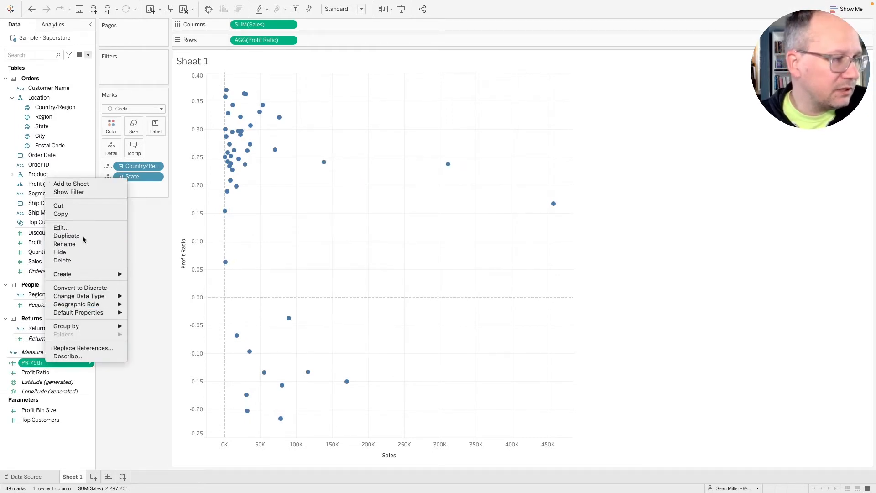
left_click(63, 237)
right_click(44, 372)
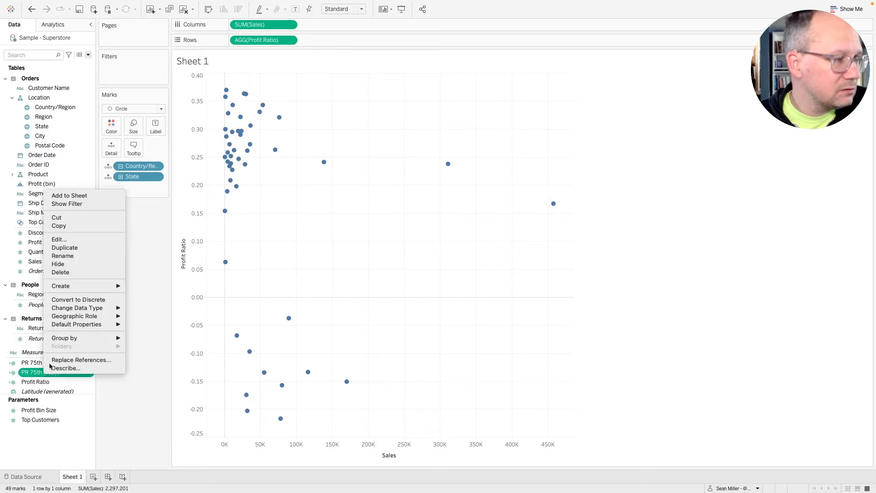
left_click(71, 240)
left_click_drag(295, 142, 413, 142)
type("25th")
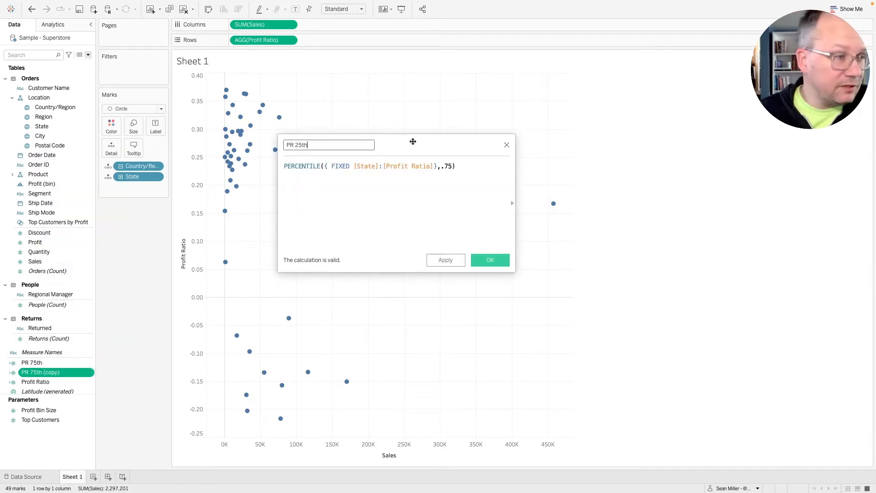
Change the percentile argument in the PR 25th formula to .25 and save the calculation
left_click(448, 167)
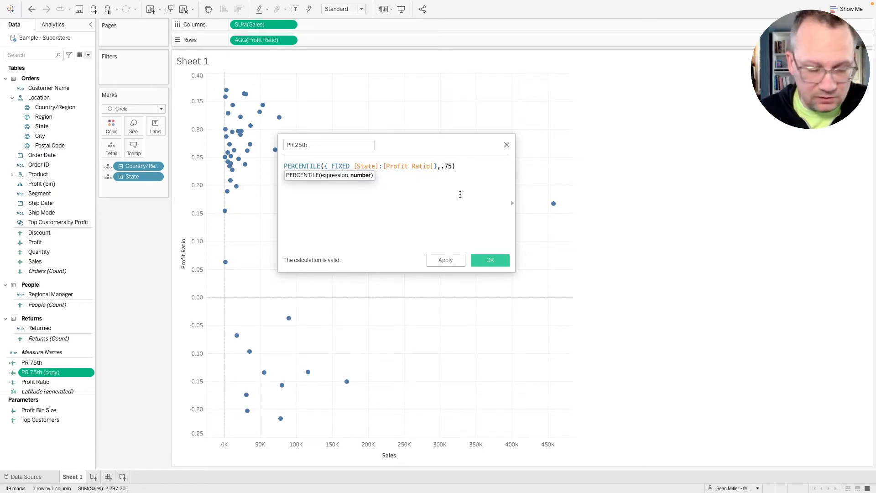
key("BackSpace")
type("2")
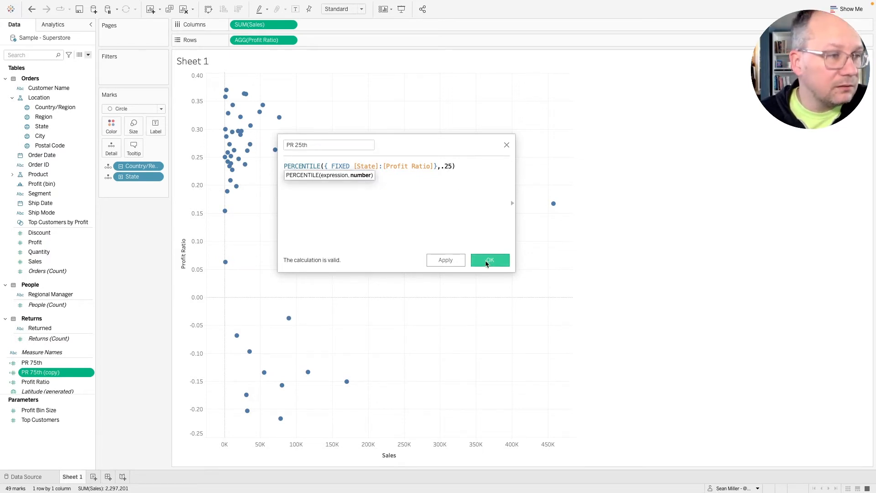
left_click(488, 259)
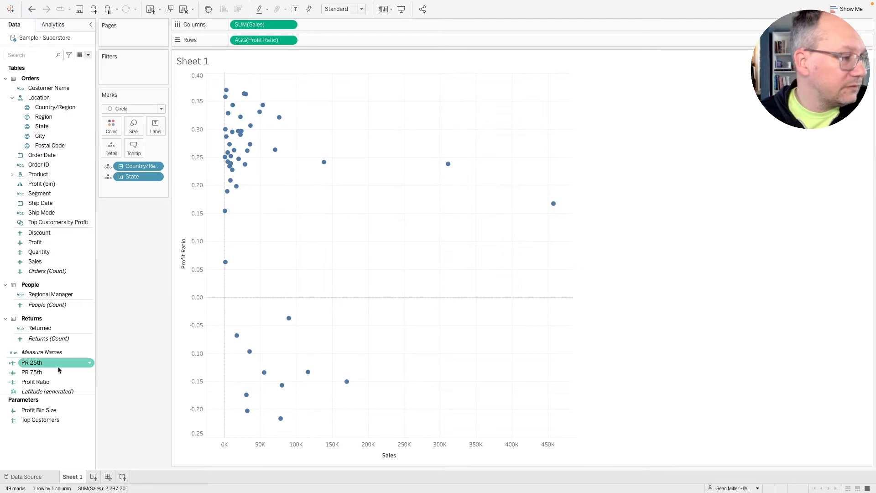
Add both the PR 25th and PR 75th fields to Detail on the scatter chart's marks
right_click(39, 364)
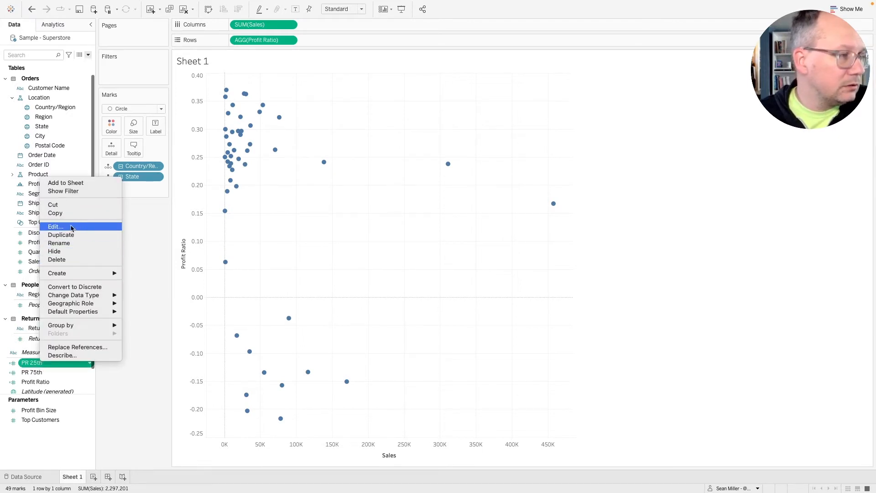
left_click(150, 302)
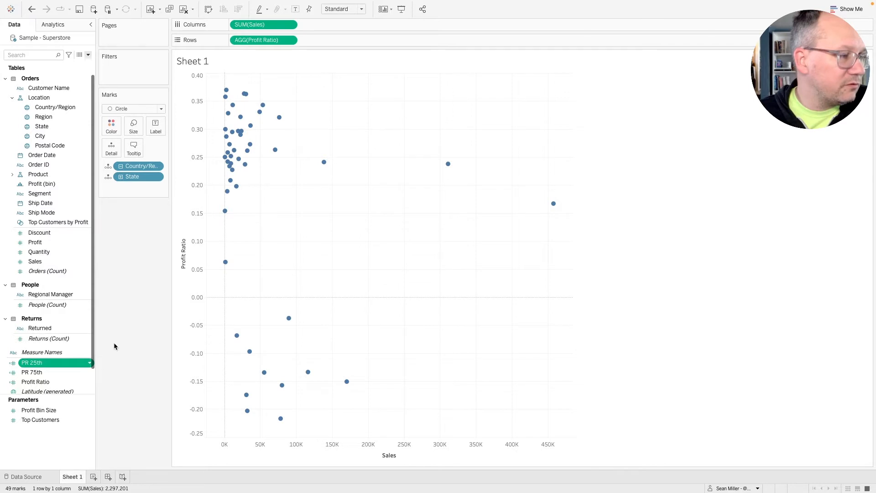
left_click(47, 365)
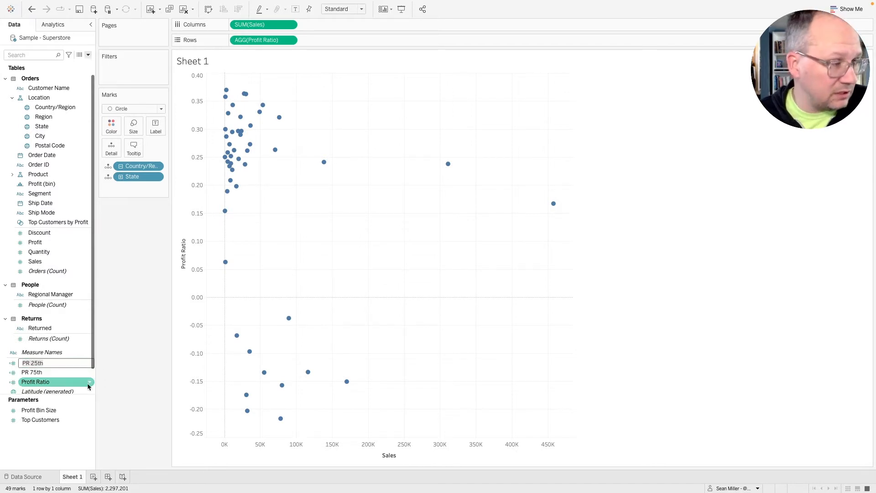
left_click(120, 358)
left_click(60, 372, "ctrl")
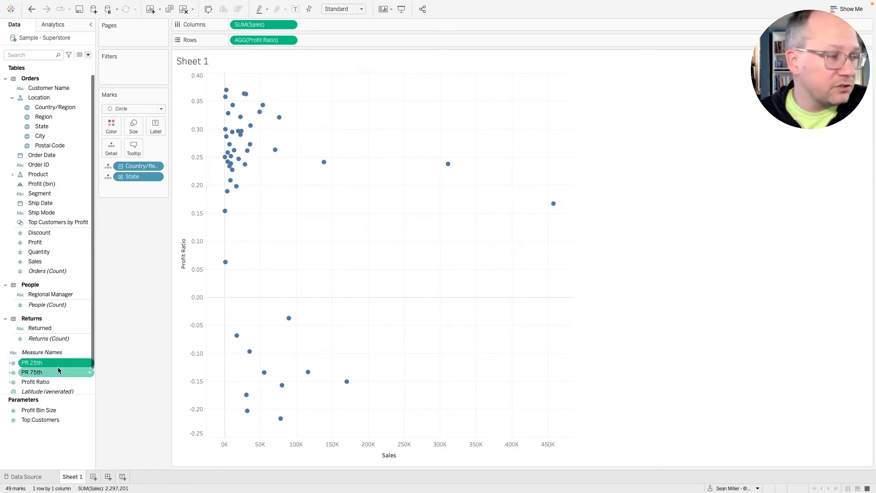
left_click_drag(50, 363, 111, 148)
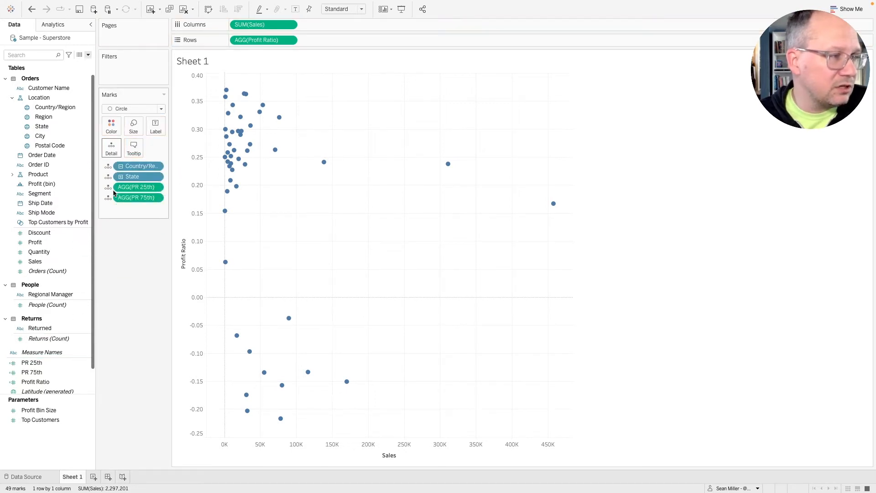
left_click(71, 25)
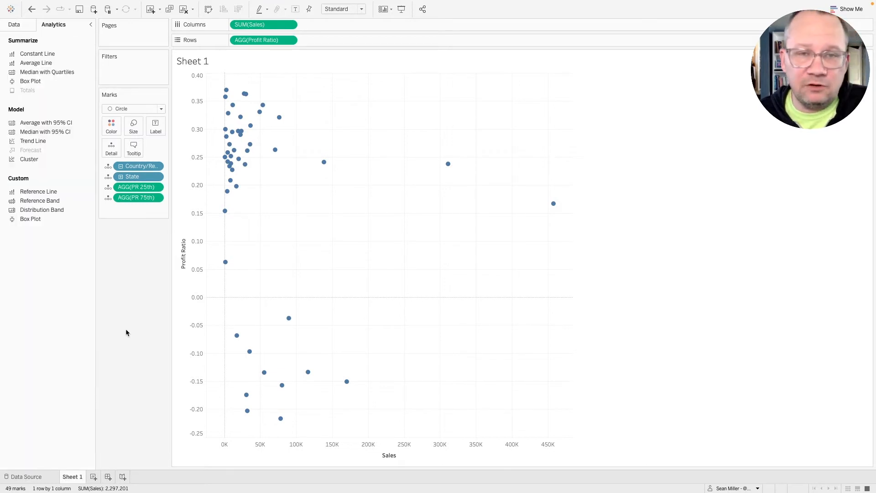
right_click(195, 188)
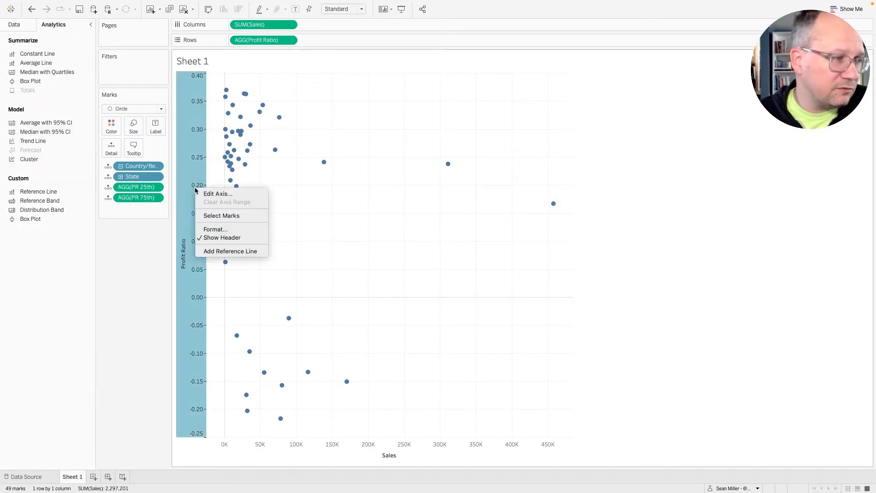
left_click(151, 269)
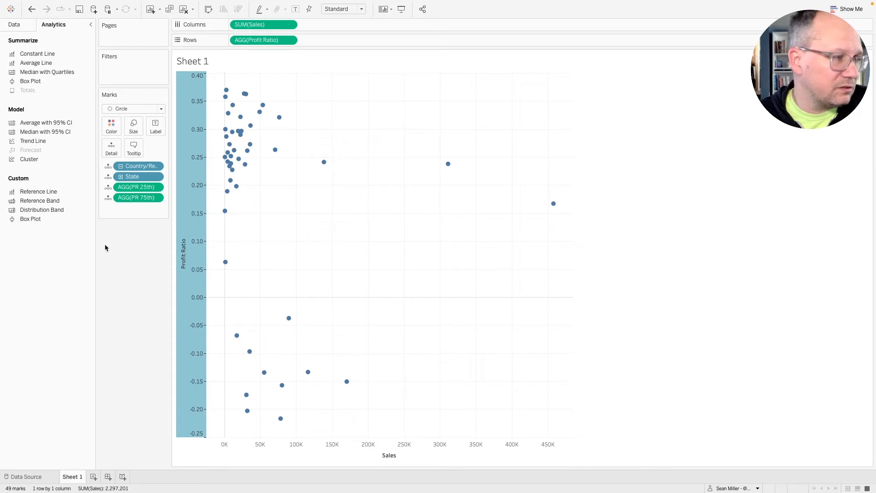
left_click_drag(56, 192, 122, 251)
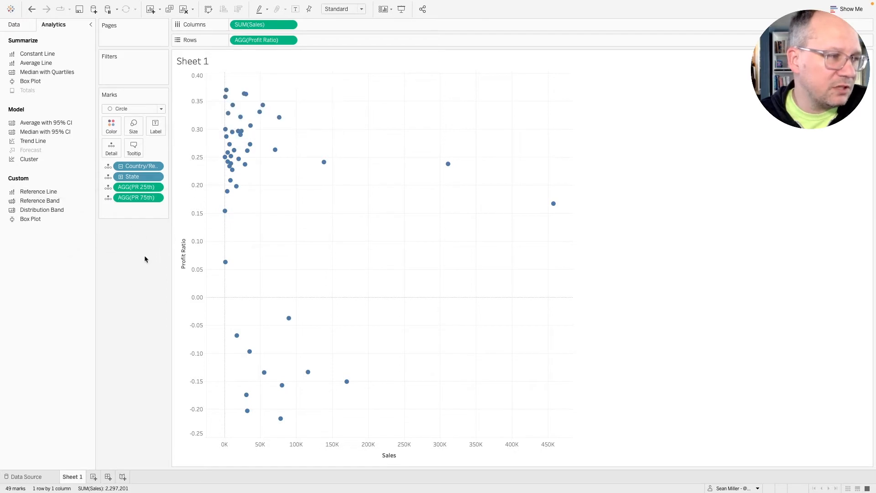
Start a reference line on the Profit Ratio axis with AGG(PR 25th) as its value
right_click(201, 169)
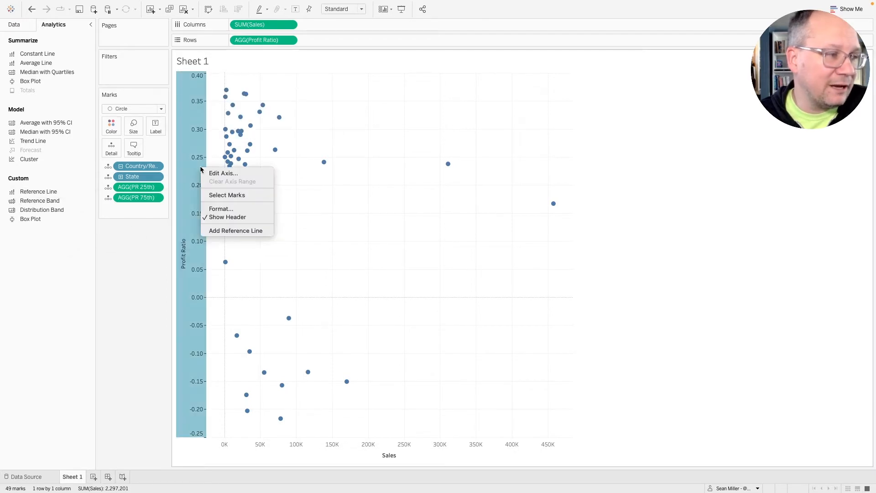
left_click(234, 232)
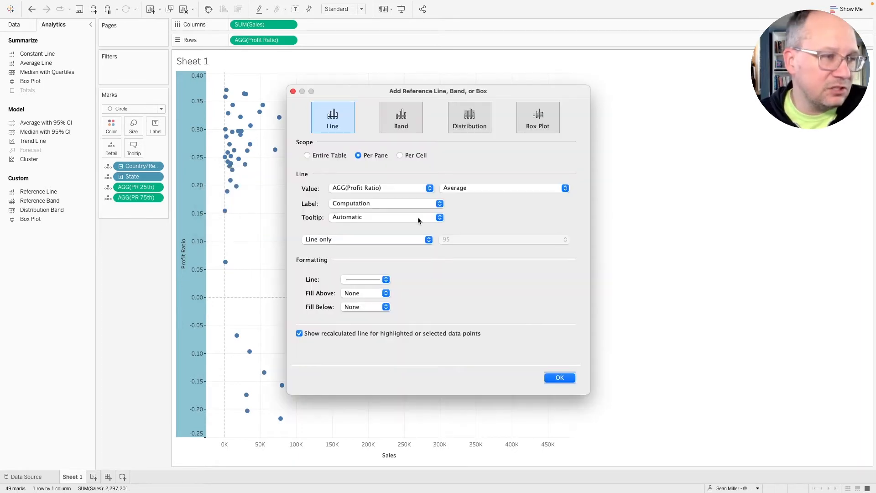
left_click(421, 188)
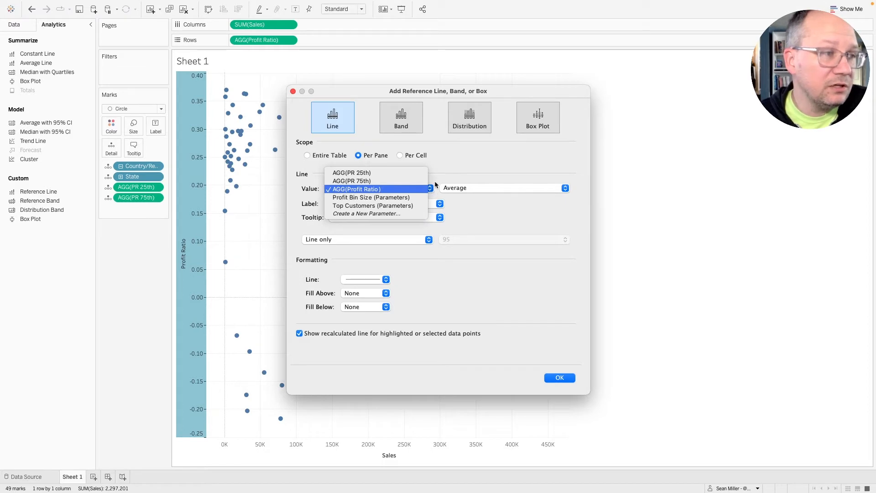
left_click(355, 173)
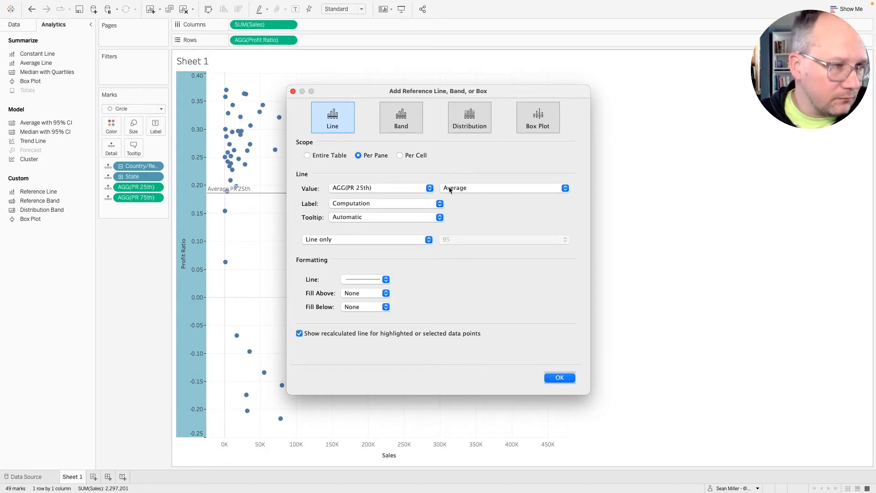
Try the Total, Sum and Constant aggregations for the reference line, and switch it back to Average
left_click(460, 188)
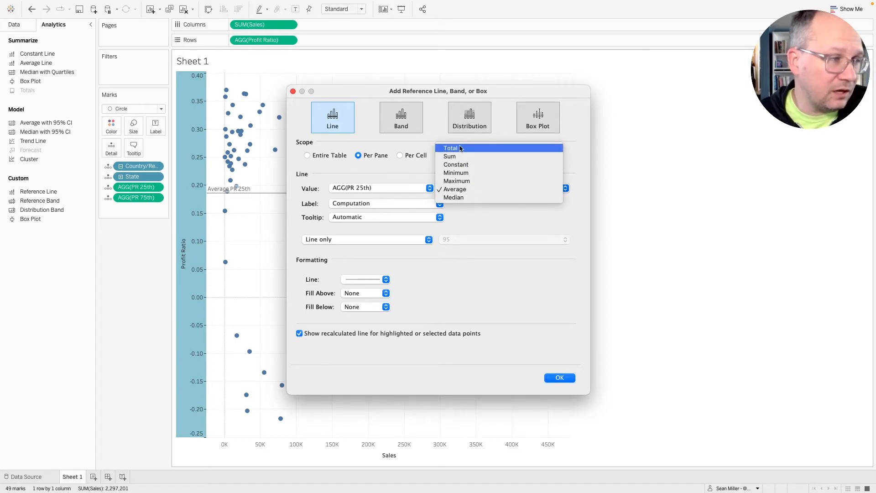
left_click(457, 148)
left_click(467, 186)
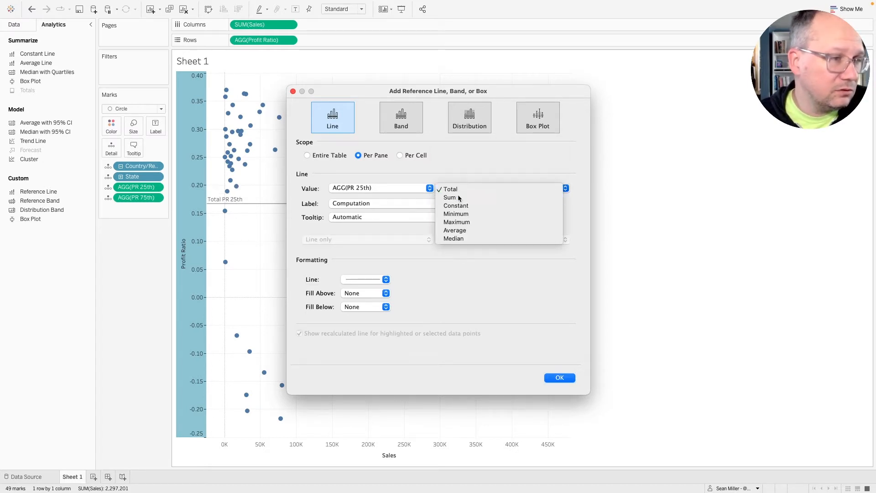
left_click(458, 195)
left_click(468, 184)
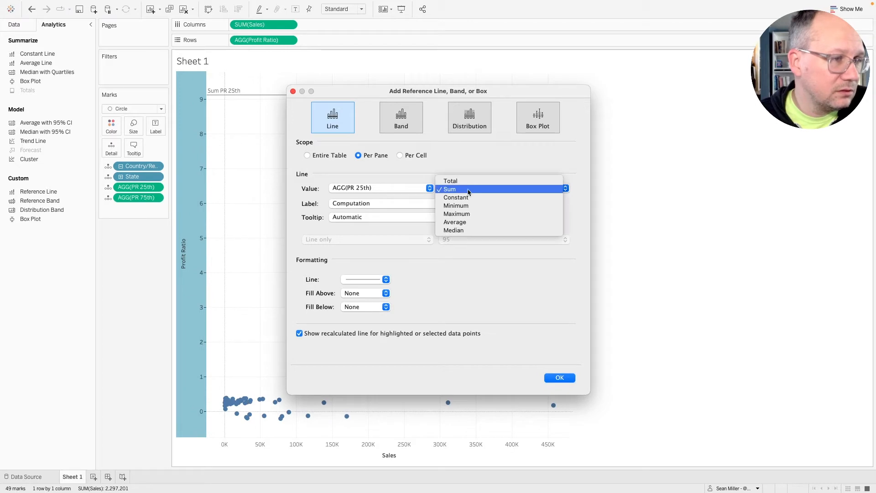
left_click(467, 196)
left_click(466, 189)
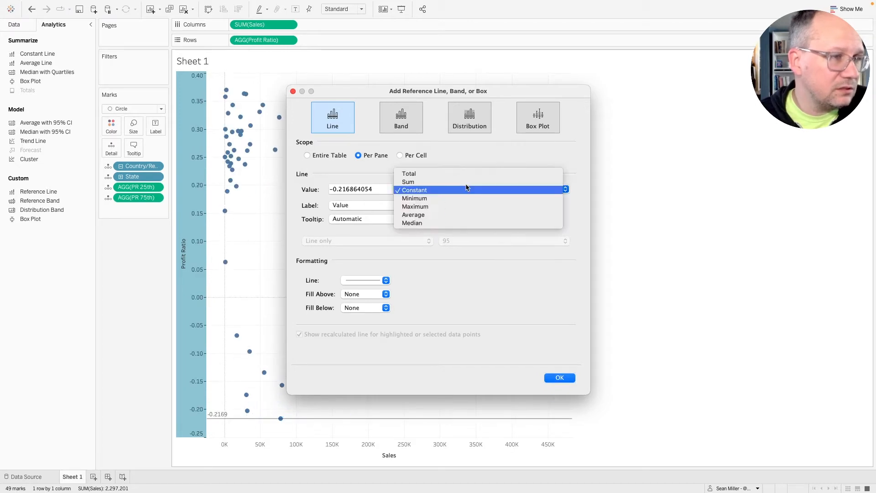
left_click(423, 215)
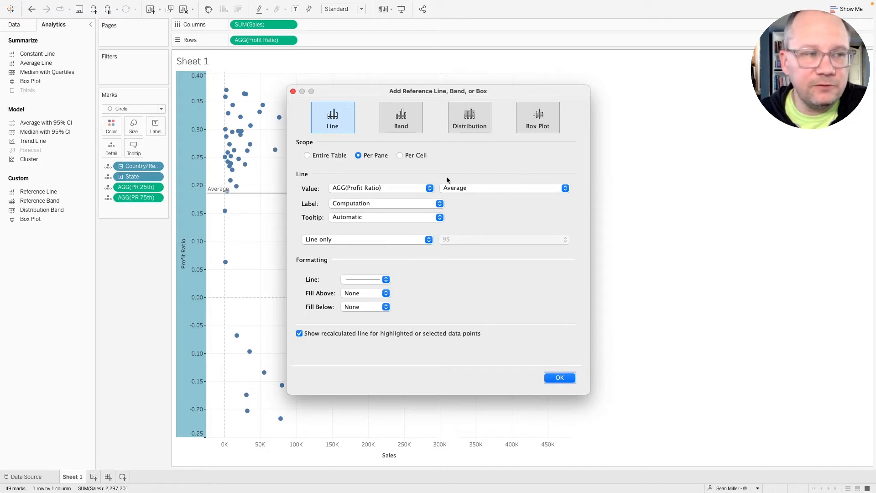
left_click(479, 189)
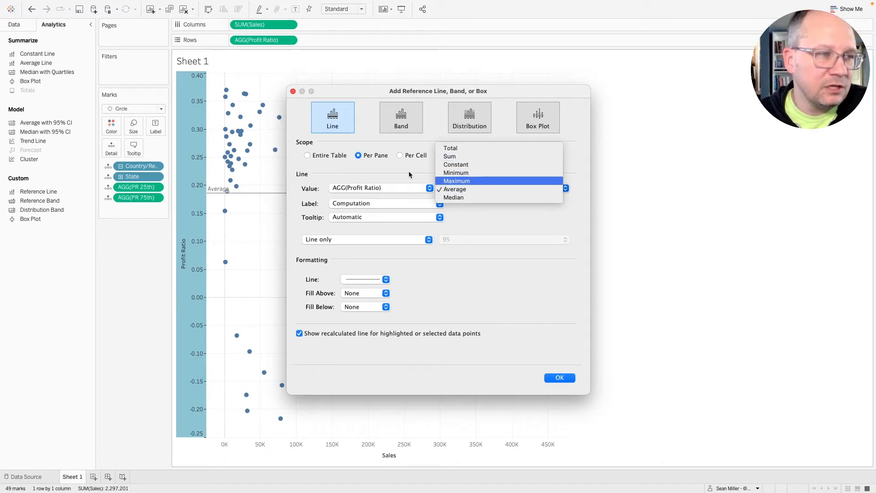
left_click(455, 188)
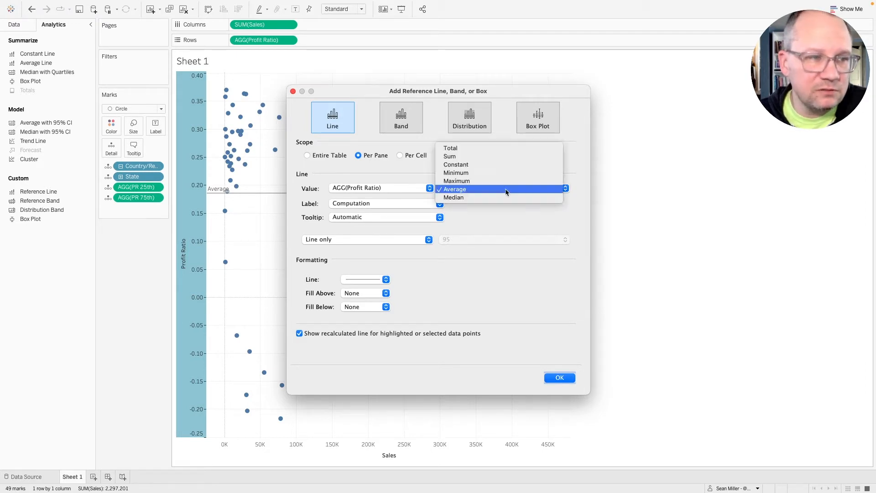
left_click(505, 188)
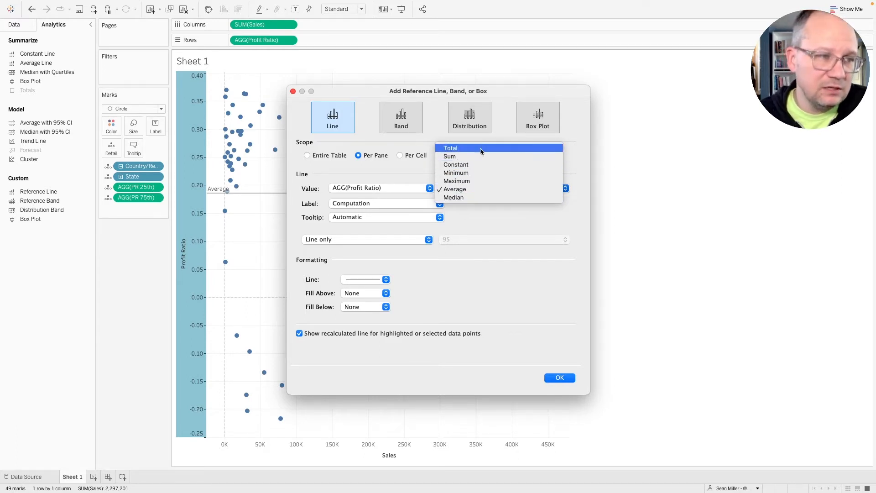
left_click(496, 216)
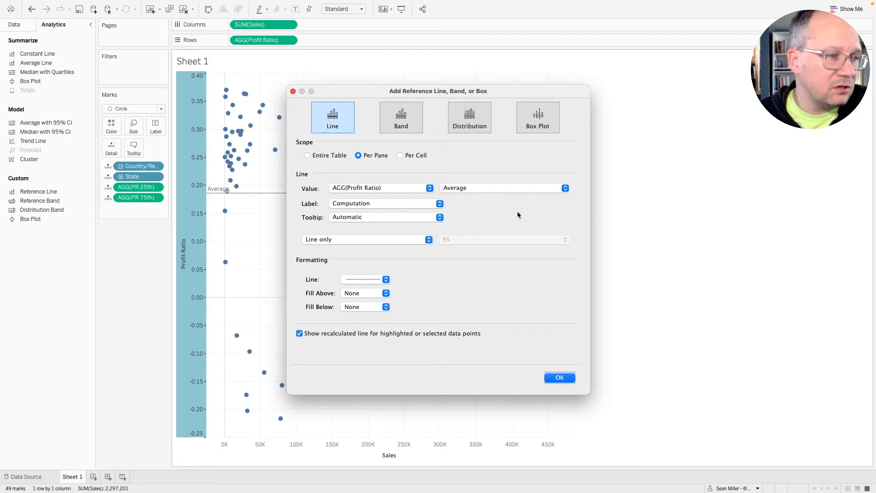
Switch to the browser, inspect the reference box's lower edge in the published #WOW2022 W05 chart, and return to Tableau
key("ctrl+Right")
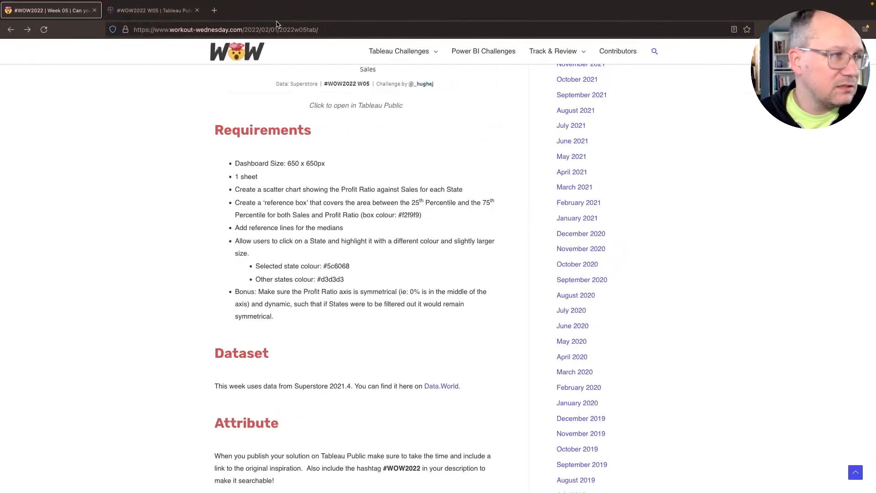
left_click(189, 17)
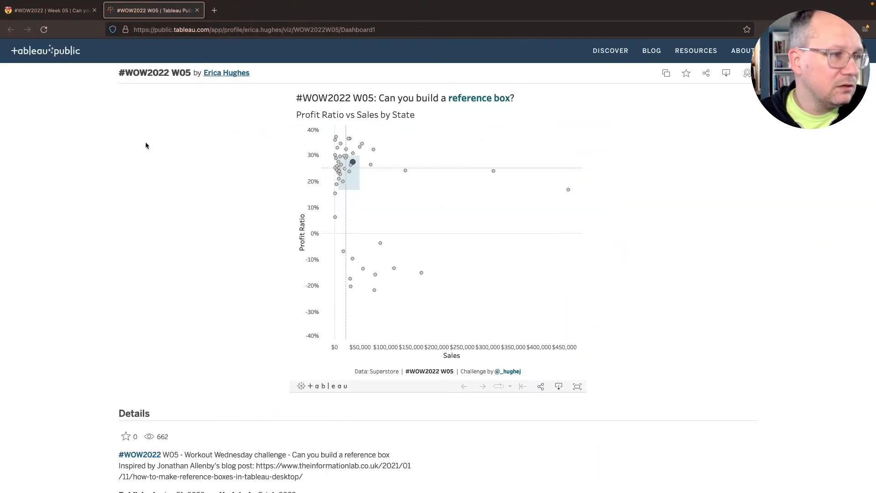
left_click(355, 191)
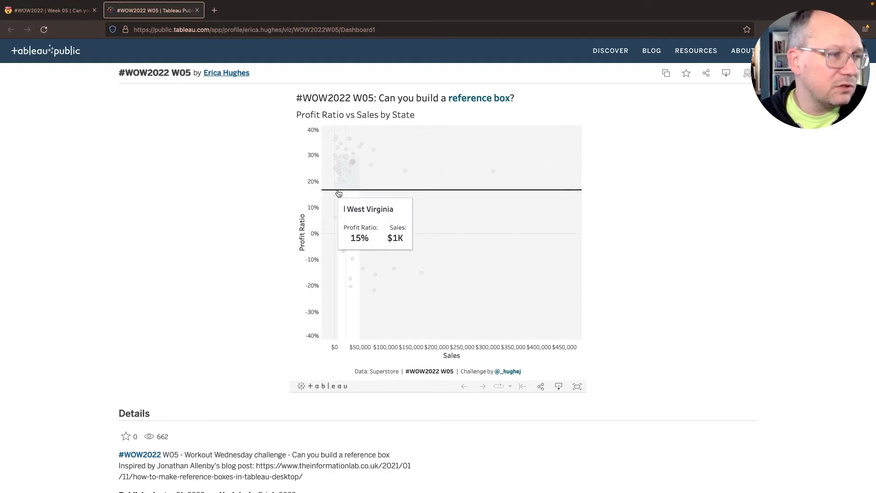
key("ctrl+Left")
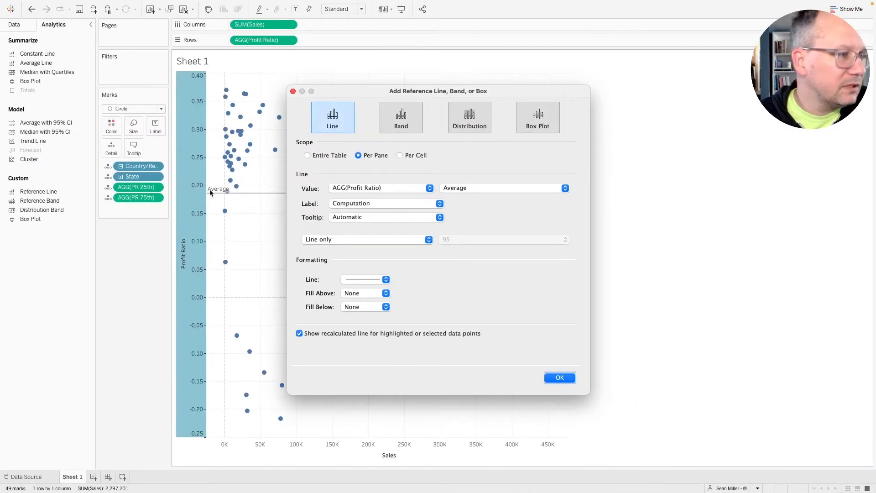
Set the label of the Profit Ratio axis reference line to Value
left_click(430, 188)
left_click(429, 188)
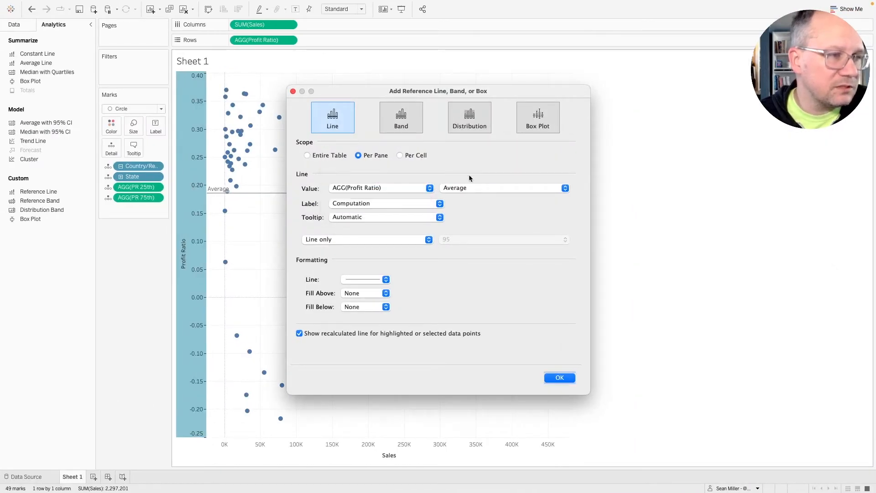
left_click(386, 203)
left_click(371, 196)
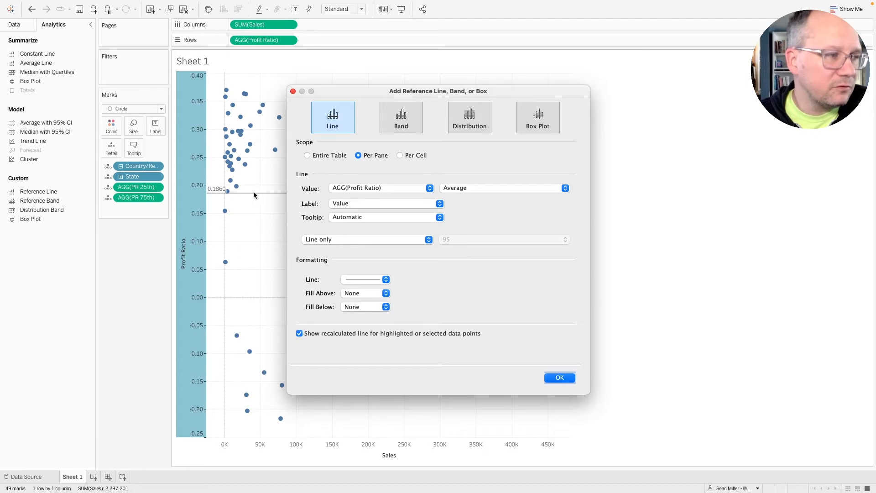
left_click(365, 281)
left_click(409, 270)
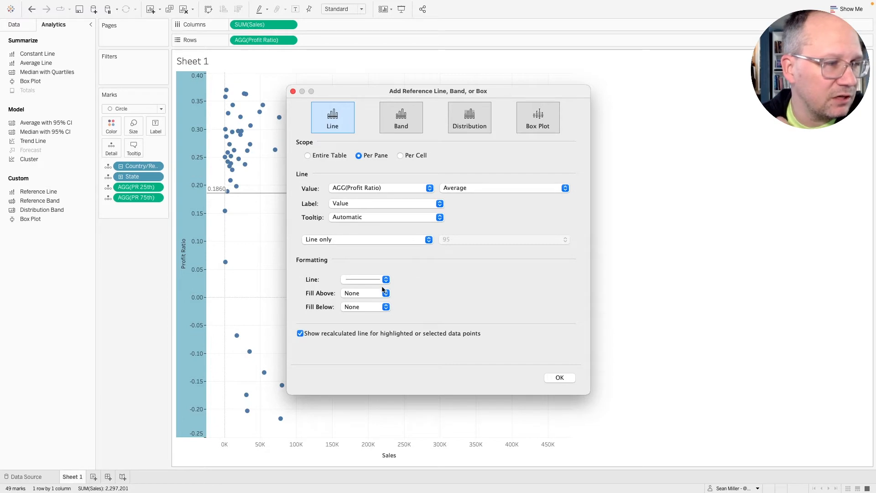
Turn off the recalculated line for highlighted or selected points, and check the reference box's lower edge in the published chart in the browser
left_click(301, 333)
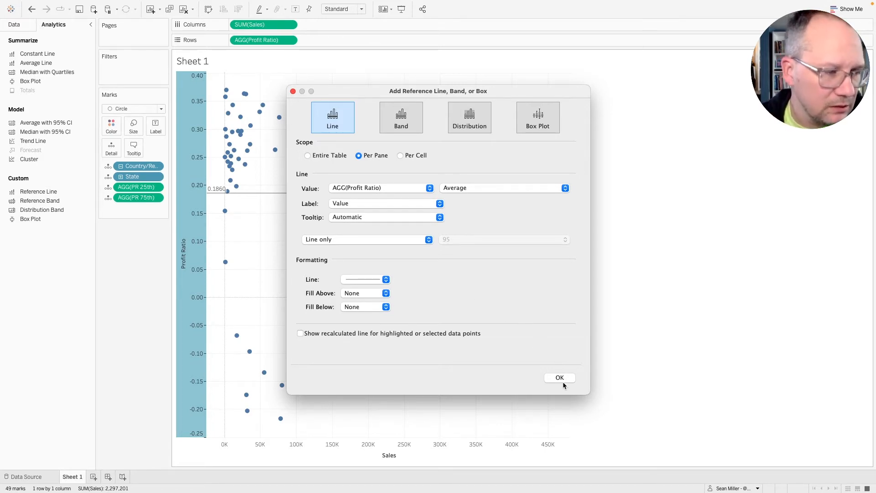
key("super+Tab")
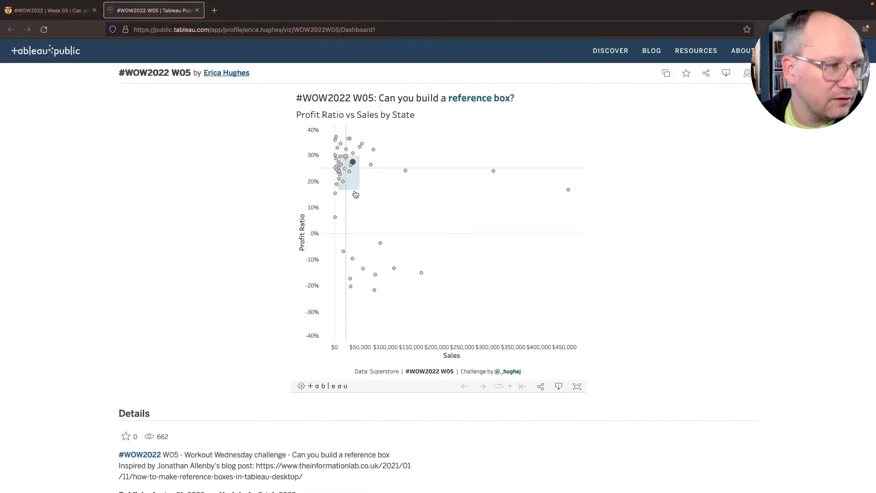
left_click(357, 195)
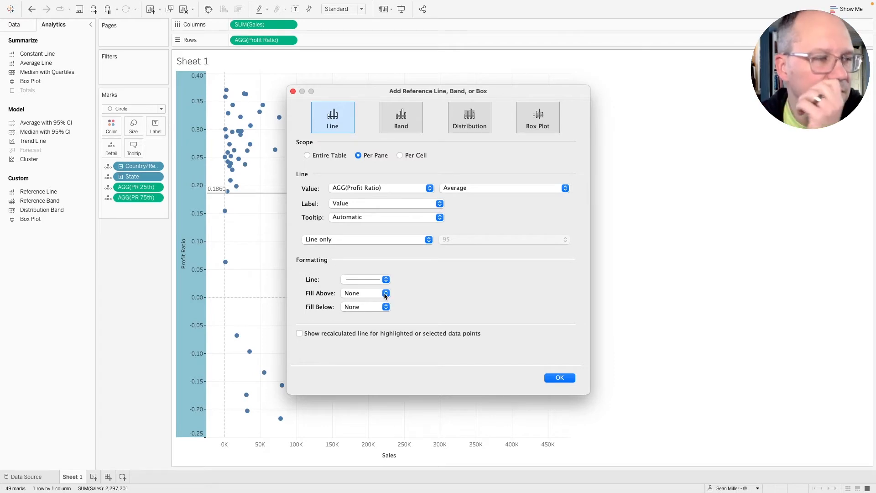
Back in Tableau, set both the fill above and the fill below the Profit Ratio reference line to white
left_click(385, 293)
left_click(355, 319)
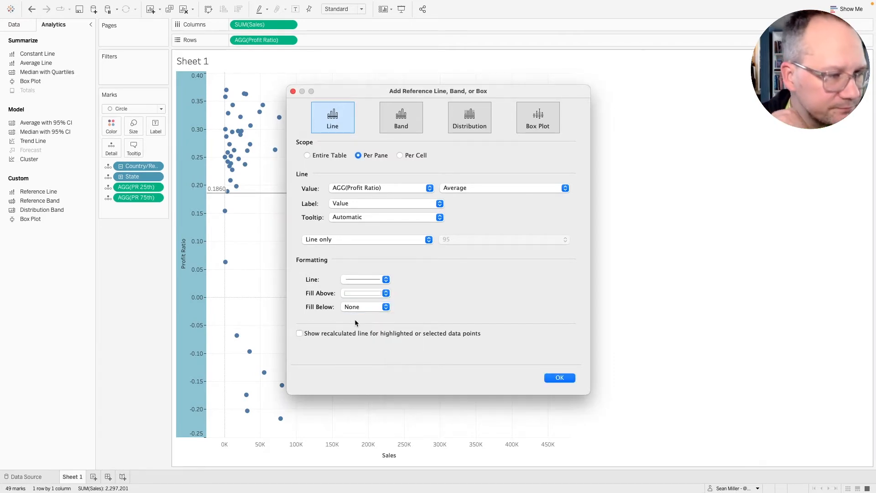
left_click(377, 307)
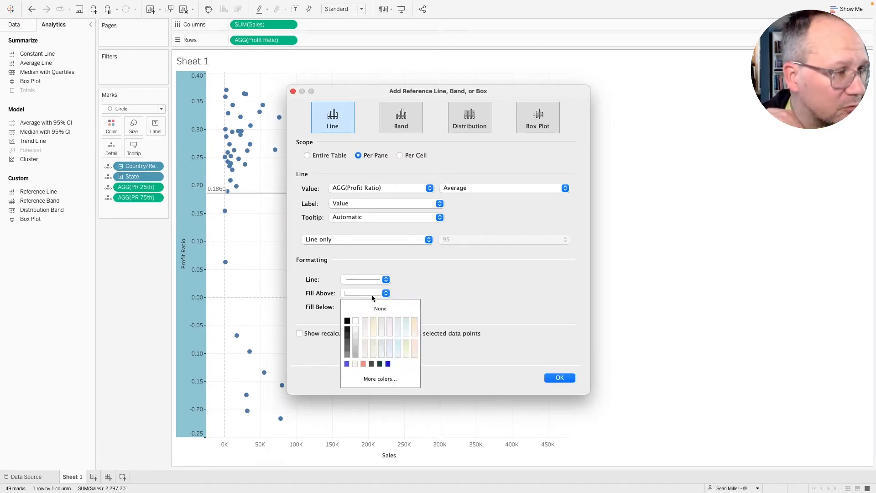
left_click(378, 314)
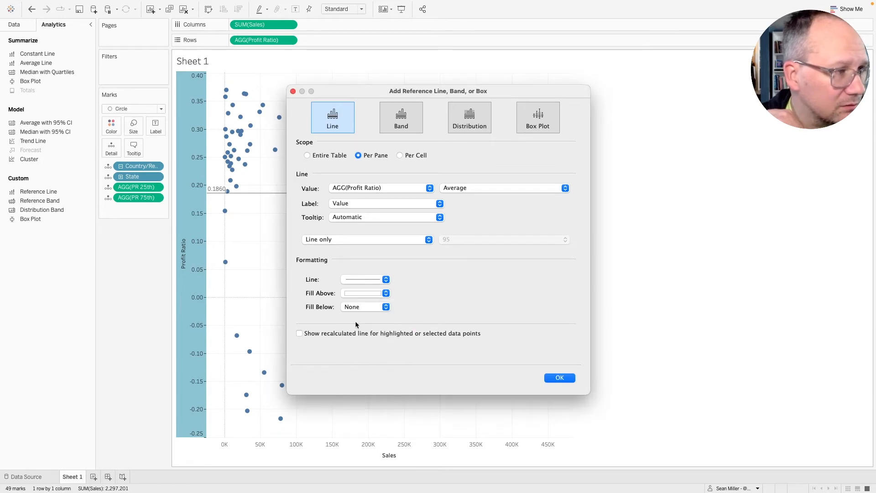
left_click(345, 307)
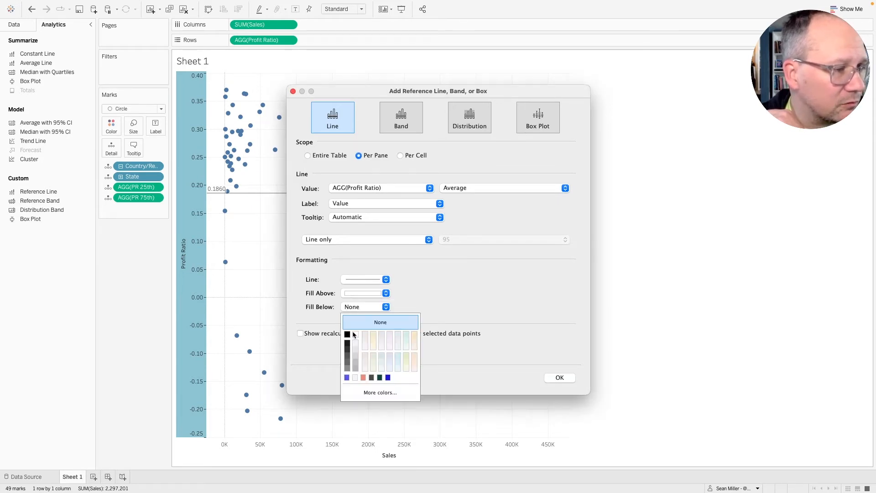
left_click(357, 335)
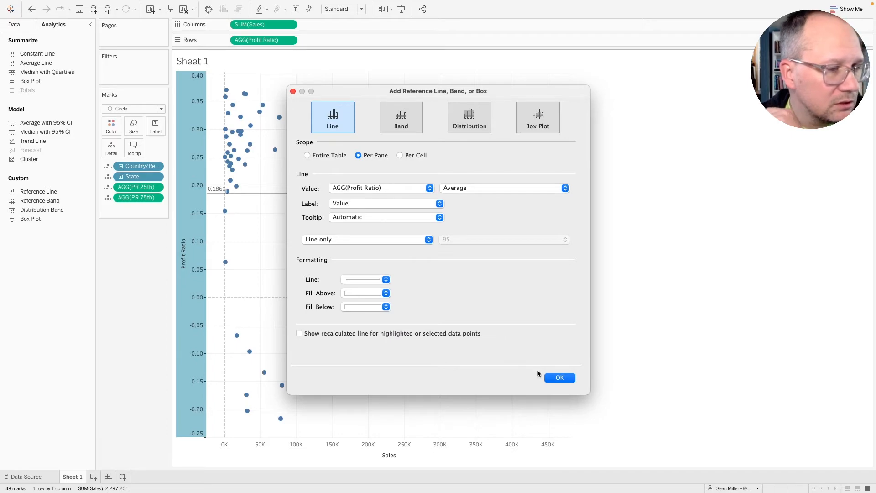
Give the Profit Ratio reference line a dotted style and add it to the chart
left_click(386, 279)
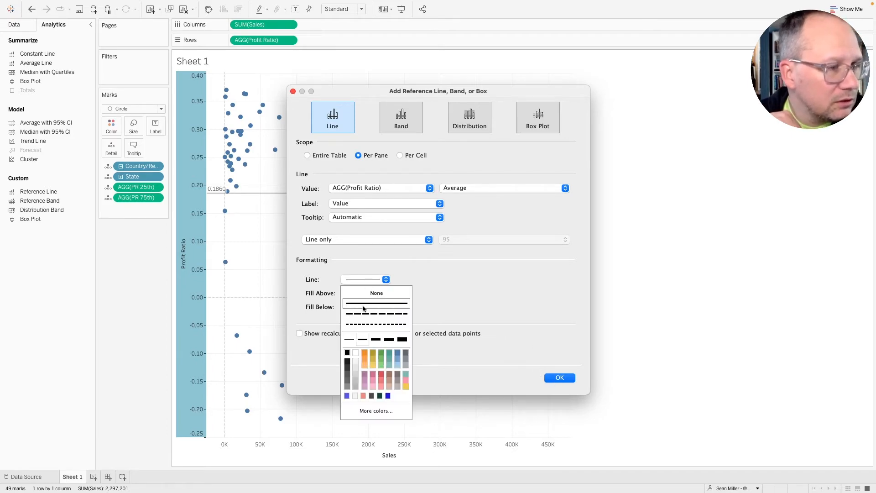
left_click(364, 324)
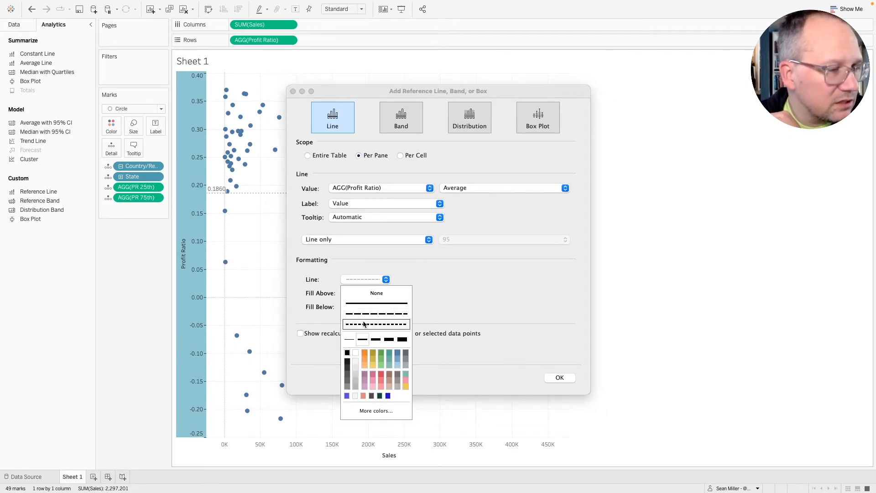
key("ctrl+Right")
key("ctrl+Left")
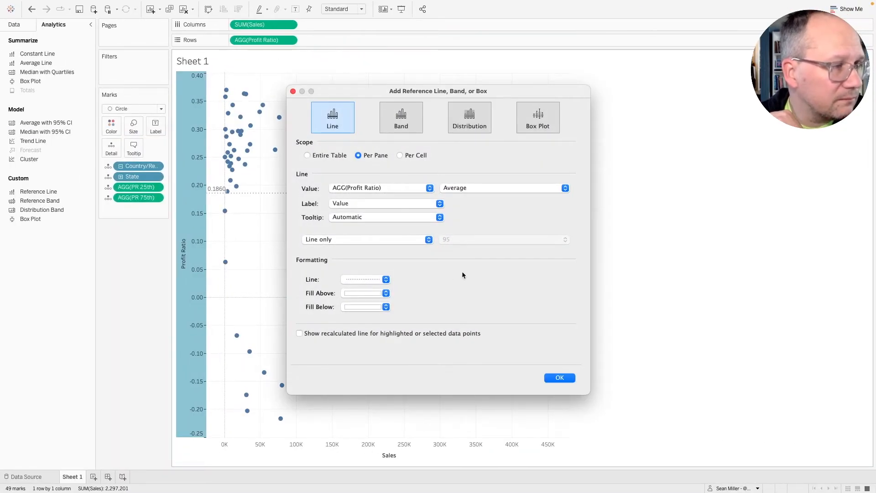
left_click(561, 378)
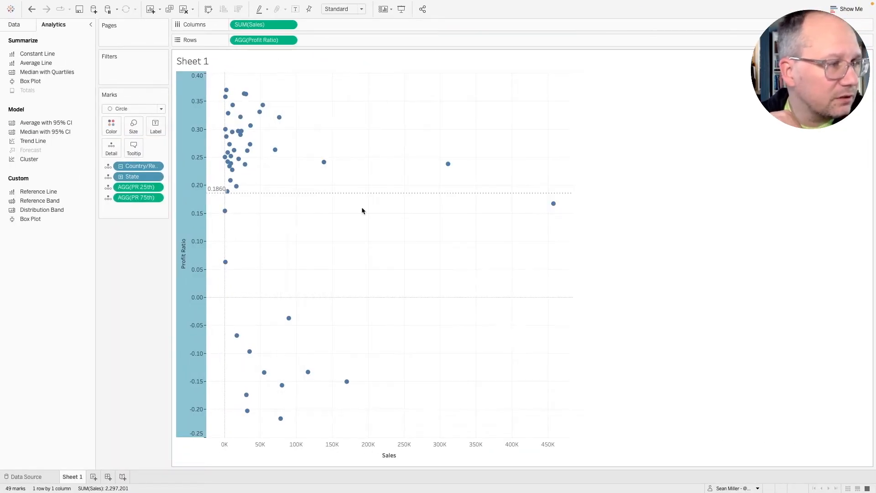
Open the Profit Ratio average line for editing, look up the box colour in the challenge requirements in the browser, and return to Tableau
mouse_move(308, 196)
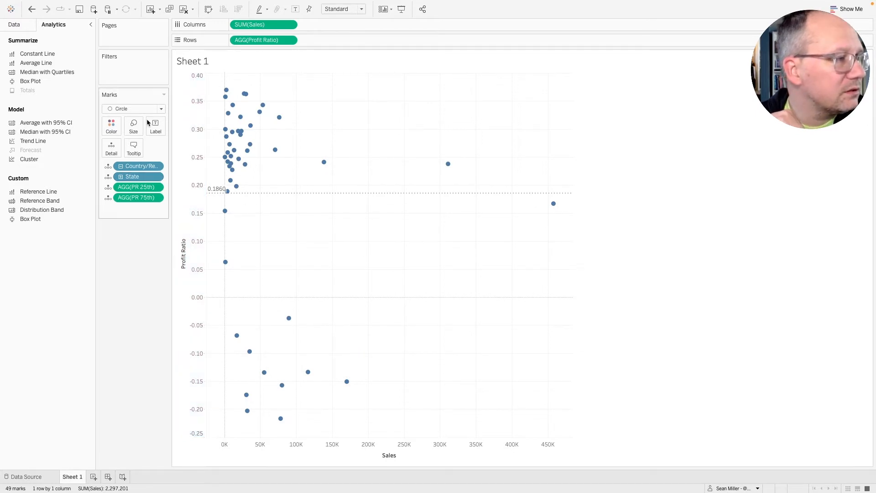
left_click(331, 192)
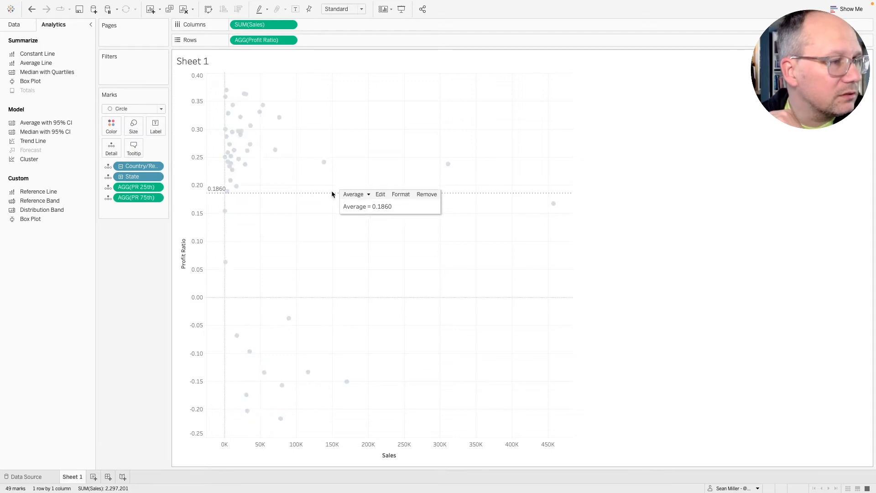
left_click(380, 192)
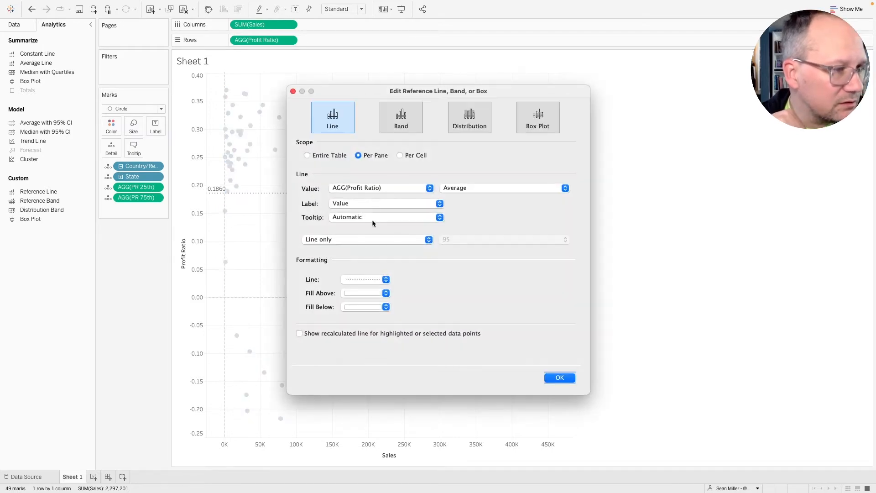
left_click(368, 306)
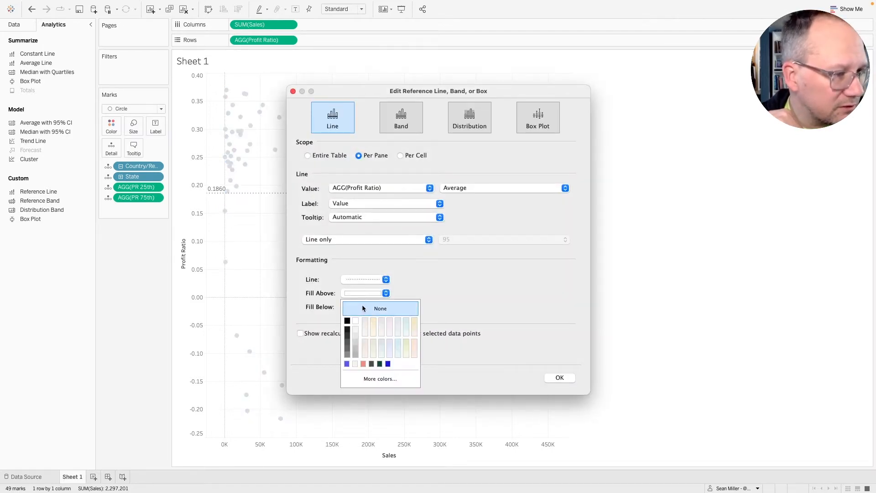
key("super+Tab")
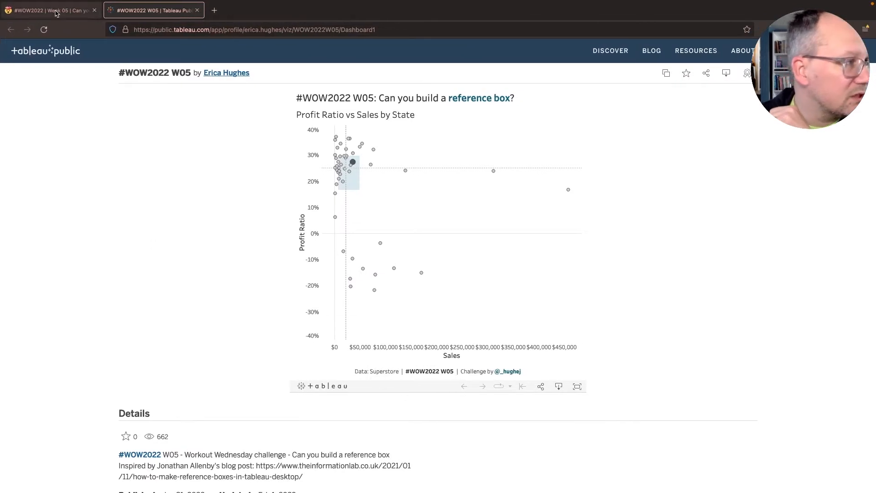
left_click(54, 5)
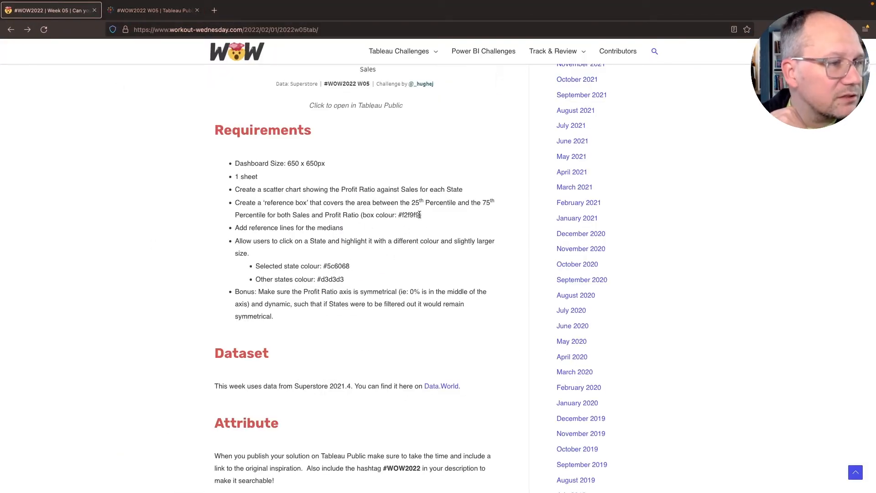
left_click_drag(420, 215, 400, 212)
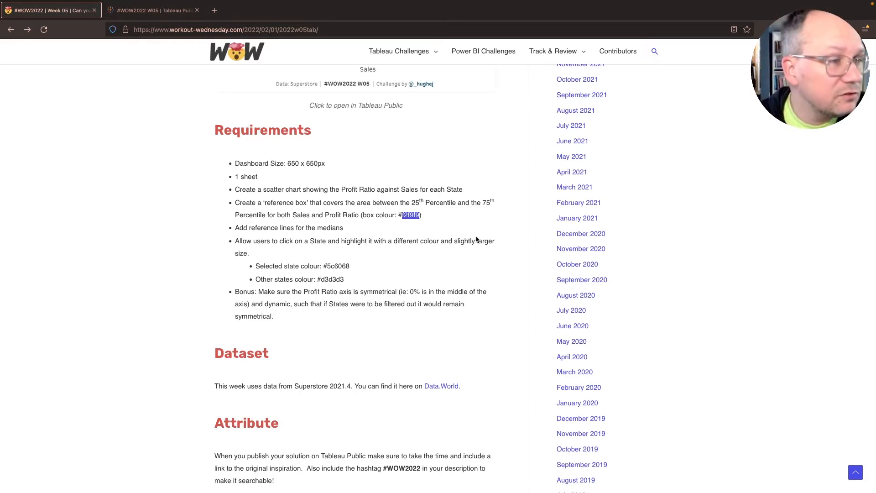
key("ctrl+Left")
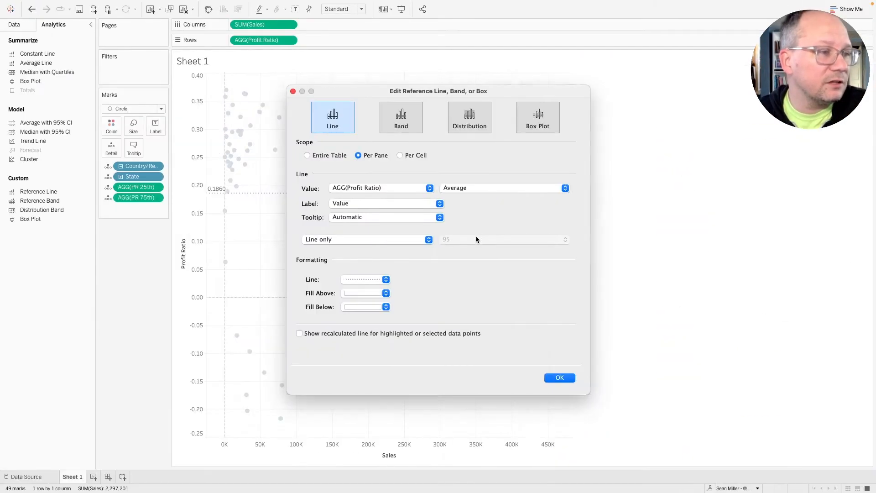
Set the fill above the Profit Ratio reference line to the custom colour F2F9F9 and apply the change
left_click(367, 279)
left_click(361, 290)
left_click(358, 292)
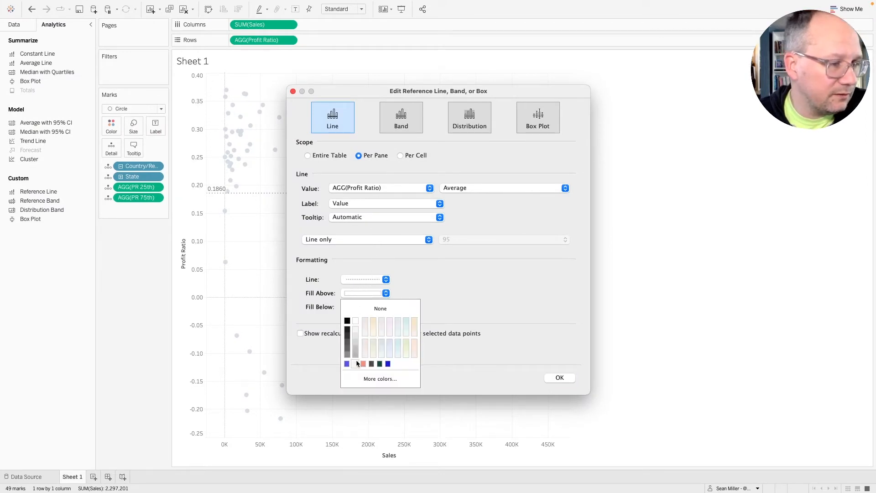
left_click(365, 378)
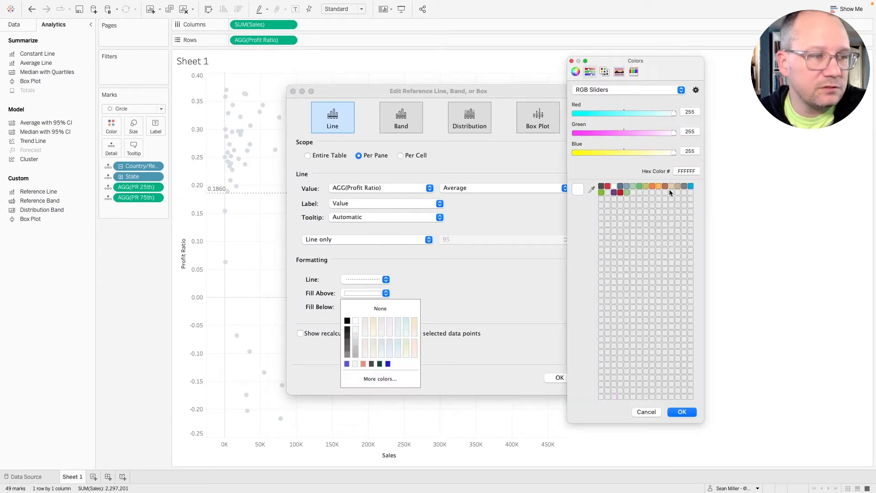
double_click(686, 171)
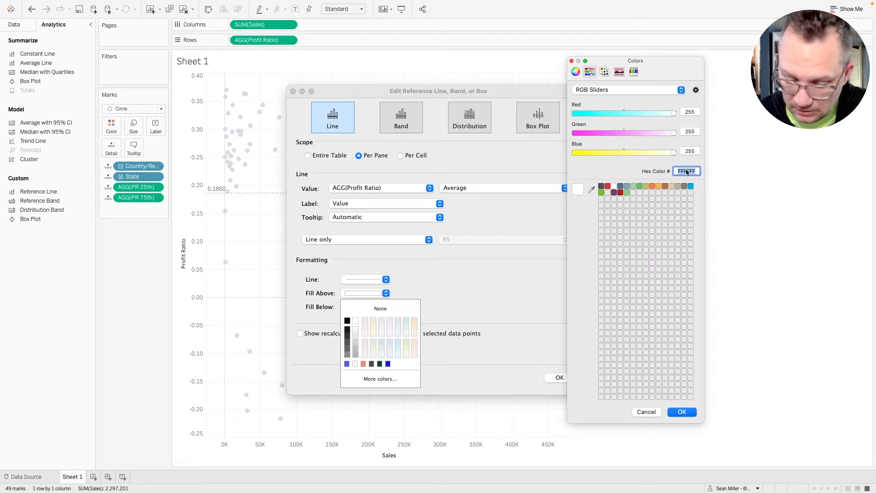
type("f2f")
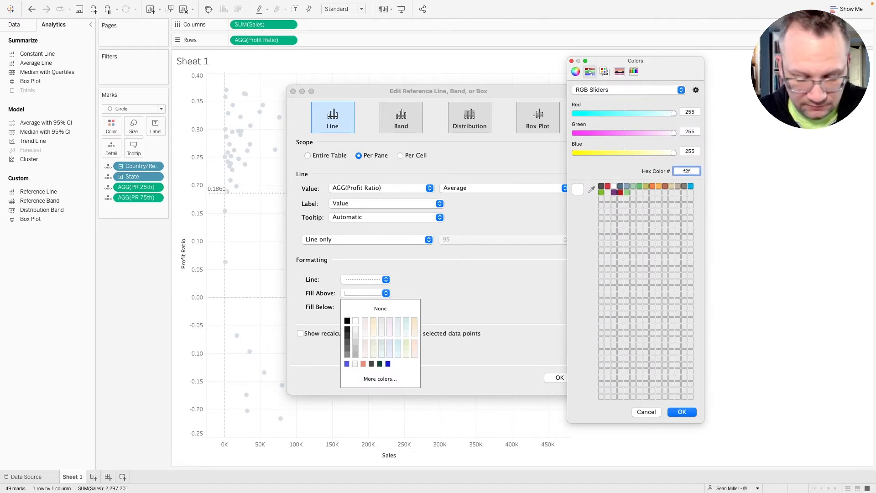
type("9ff9f9")
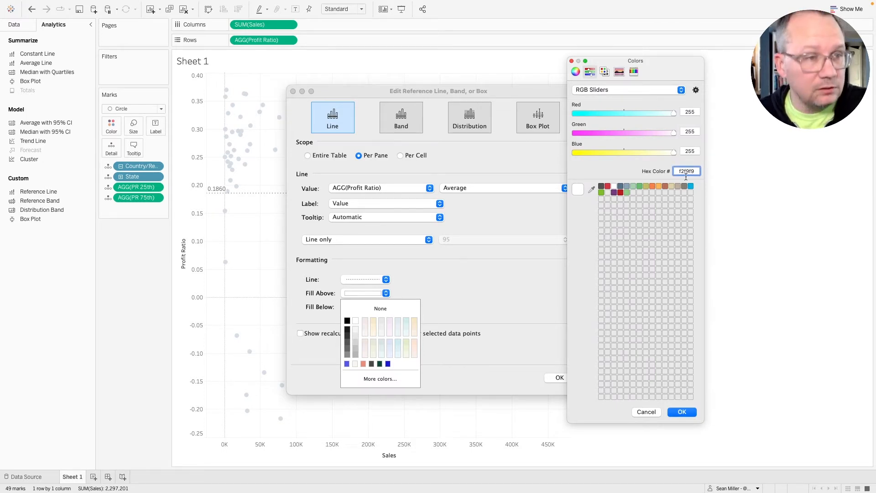
key("Return")
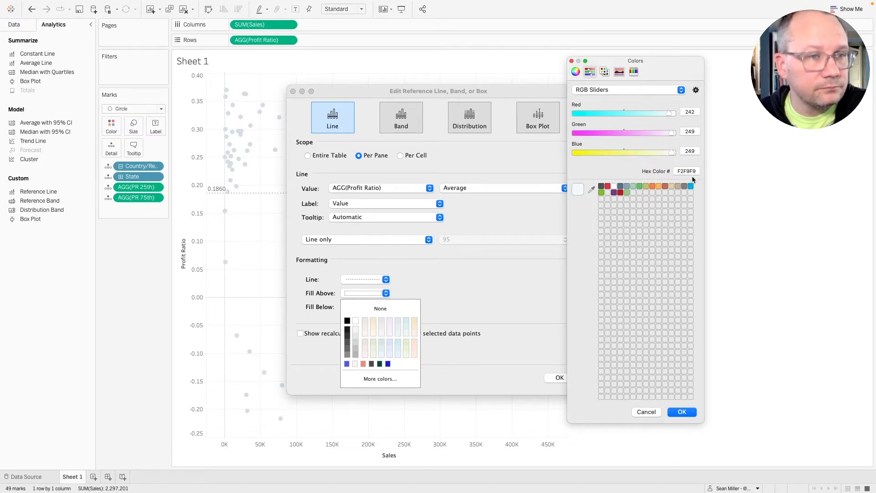
left_click(680, 412)
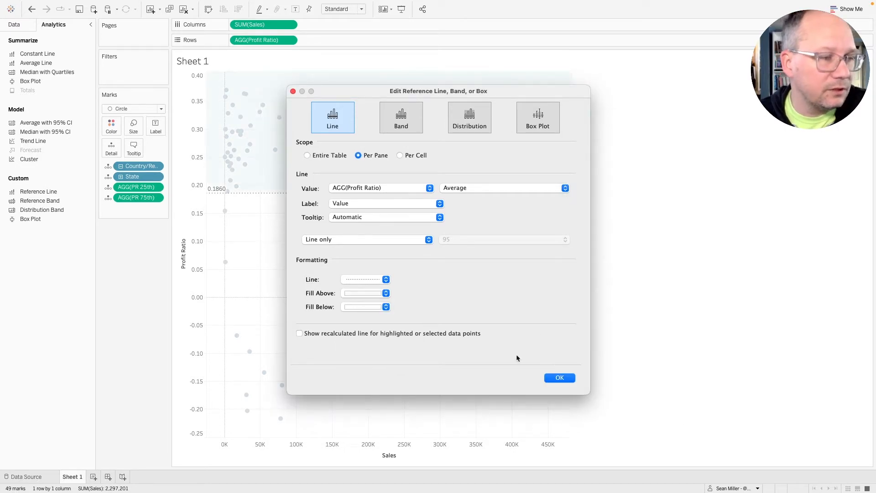
left_click(553, 378)
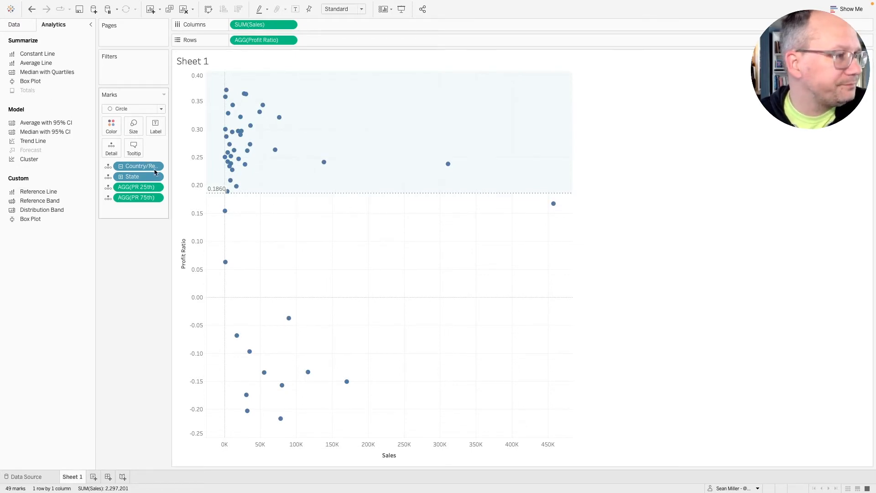
Start a second reference line on the Profit Ratio axis with AGG(PR 75th) as its value and Maximum as its aggregation
right_click(197, 127)
left_click(229, 190)
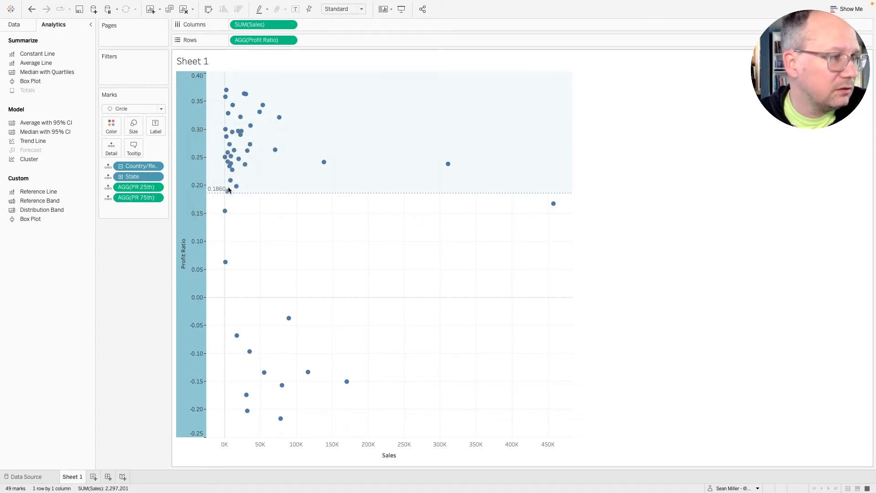
left_click(388, 189)
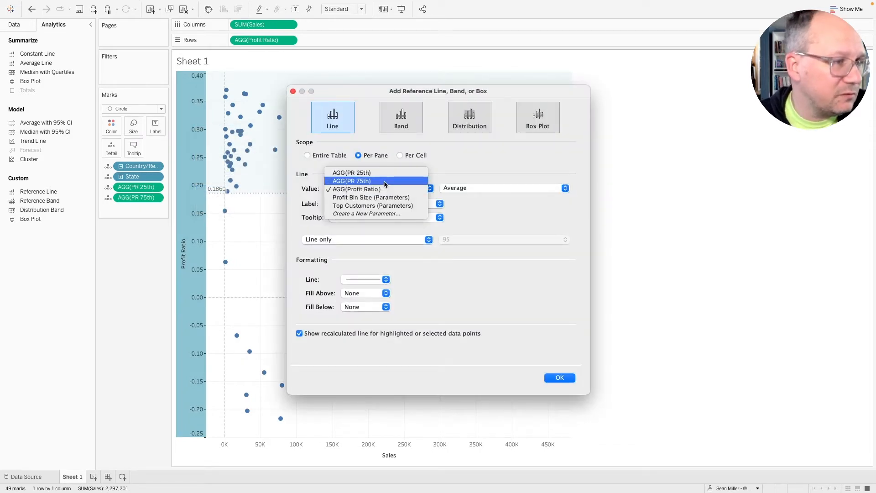
left_click(384, 182)
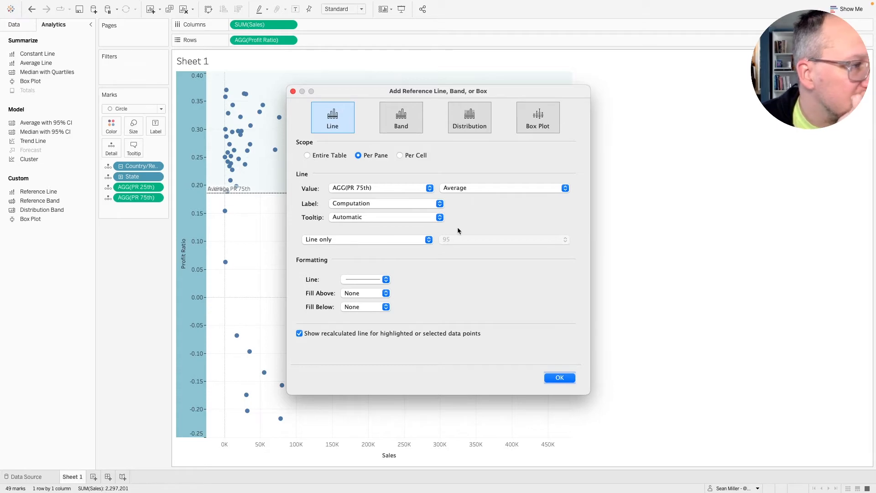
left_click(477, 188)
left_click(471, 180)
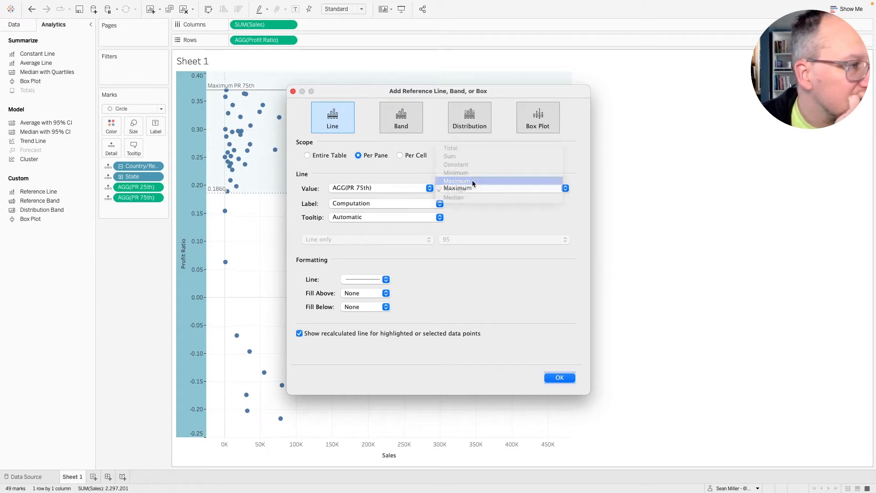
Switch to the browser and inspect the reference box's upper edge in the published #WOW2022 W05 chart
key("ctrl+Right")
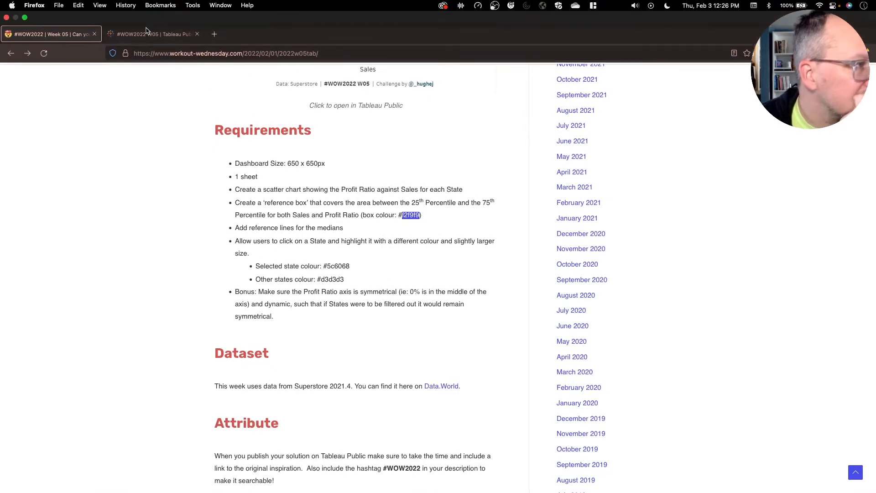
left_click(146, 34)
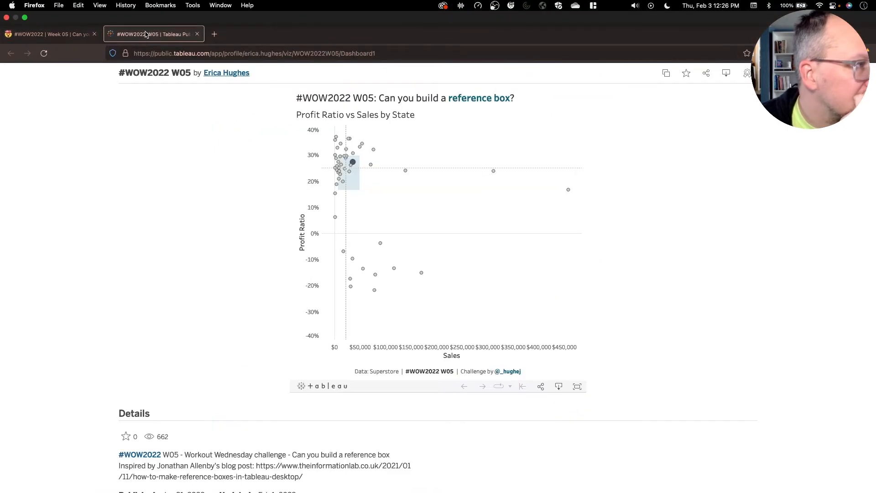
left_click(359, 159)
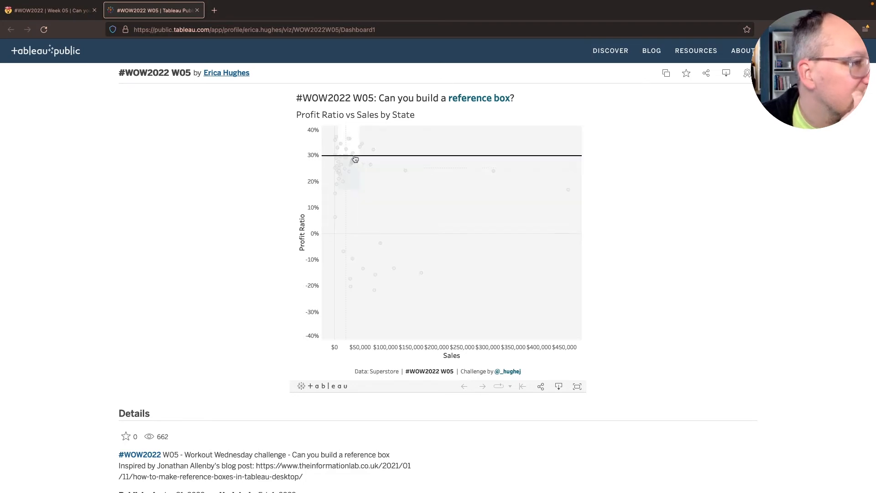
Return to Tableau, set the AGG(PR 75th) reference line's aggregation to Median, and add the line to the Profit Ratio axis
key("super+Tab")
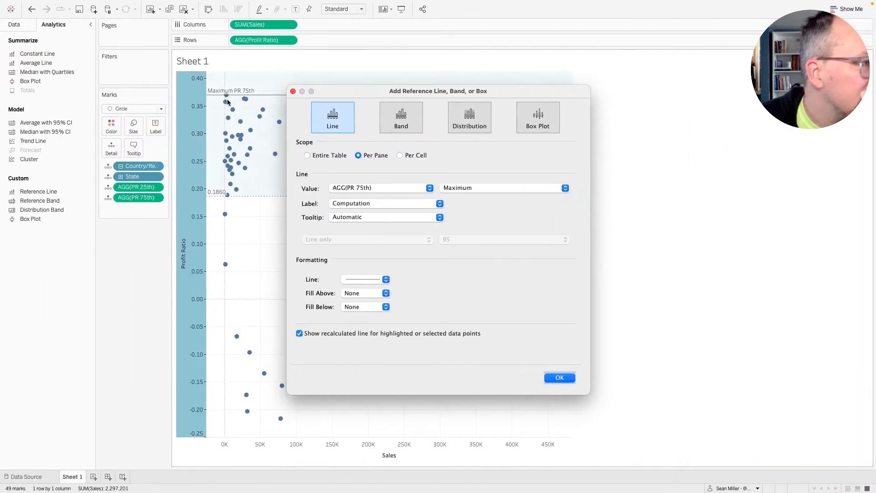
left_click(474, 189)
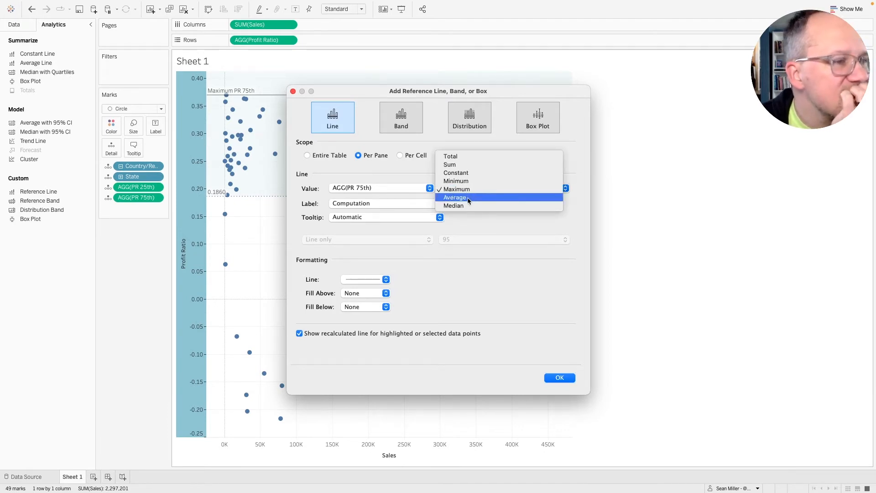
left_click(468, 199)
left_click(468, 190)
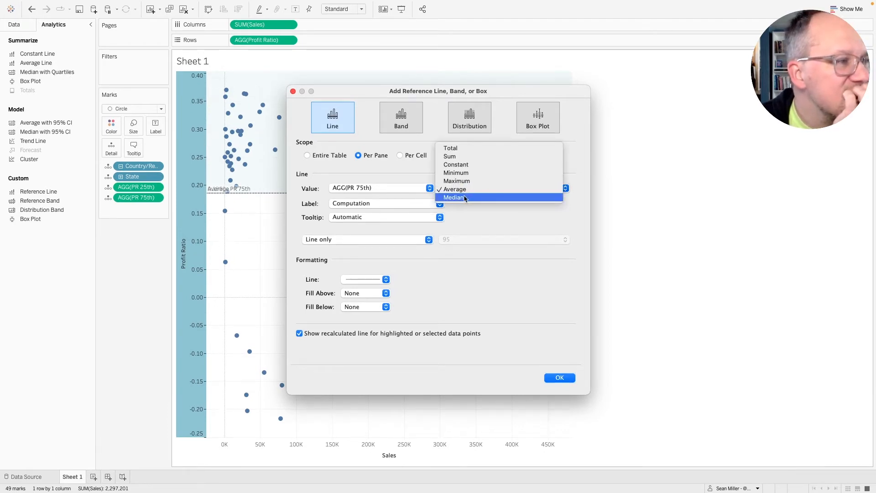
left_click(465, 198)
left_click(473, 185)
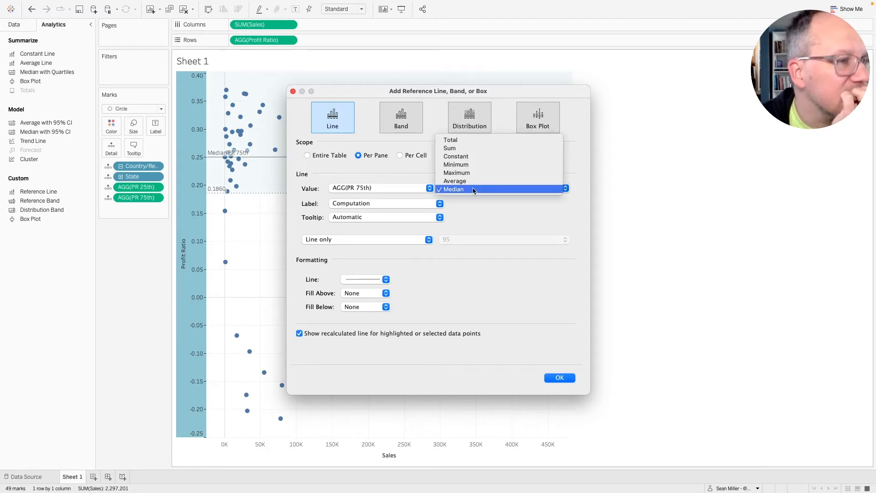
left_click(482, 223)
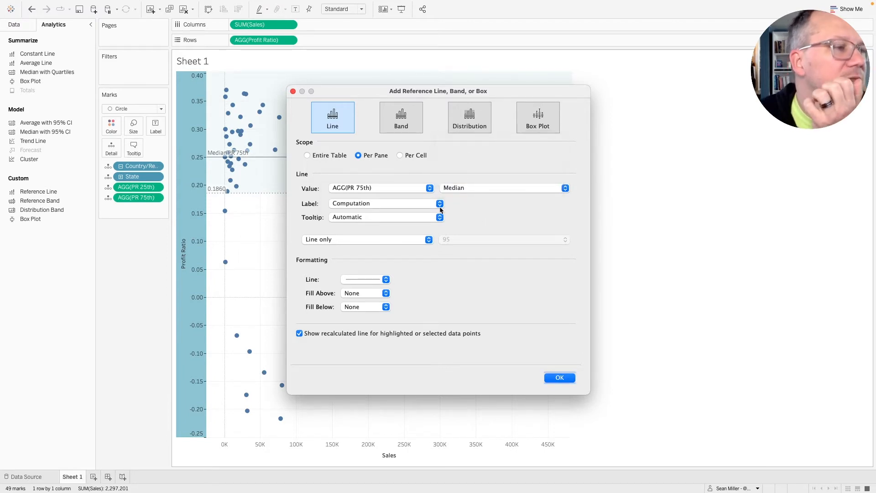
left_click(441, 207)
left_click(467, 210)
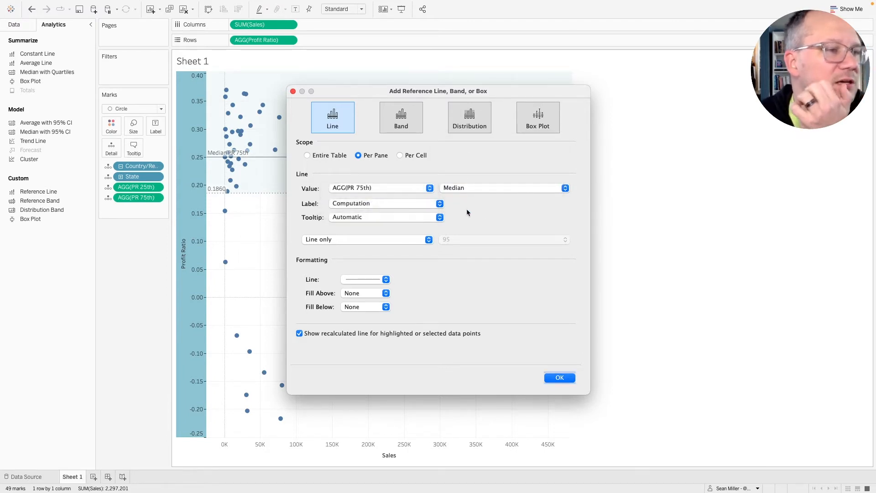
left_click(564, 377)
Open the PR 25th calculated field and replace its formula with the WINDOW_PERCENTILE function
left_click(14, 25)
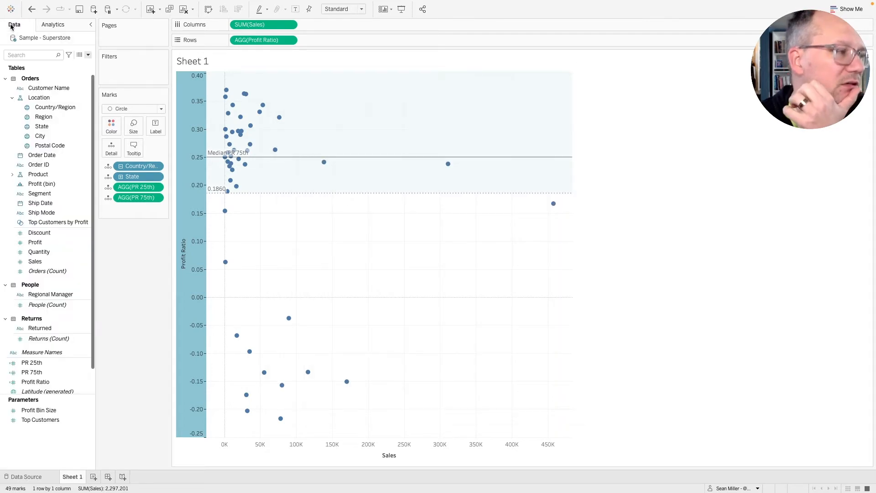
left_click(33, 382)
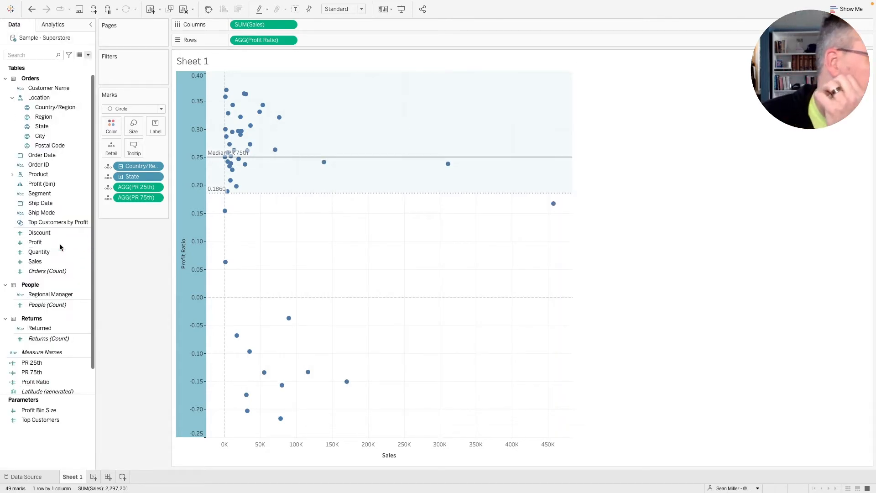
right_click(37, 362)
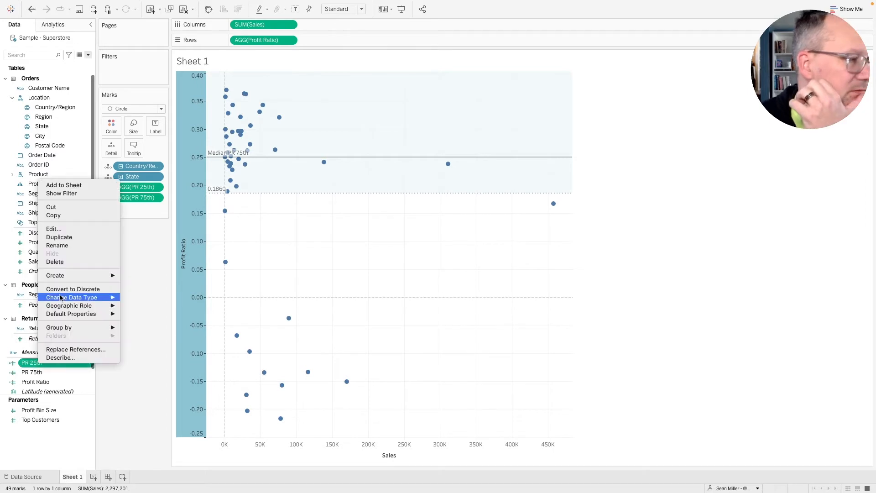
left_click(66, 233)
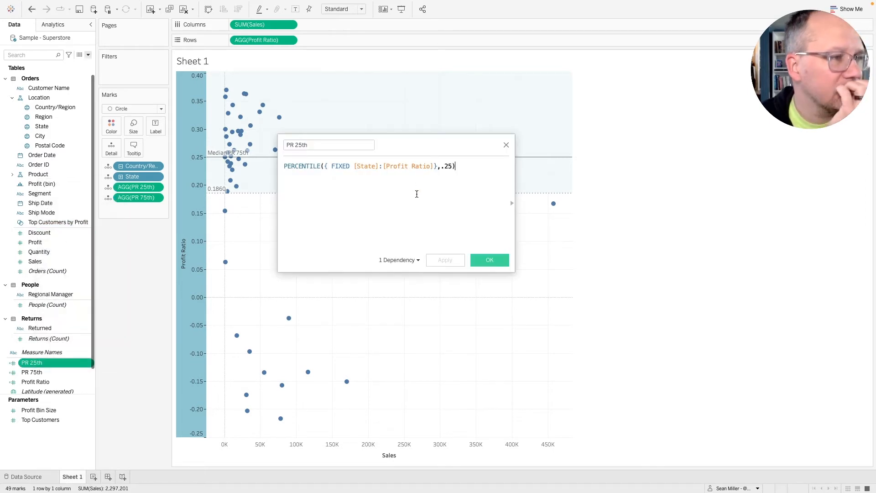
left_click(436, 166)
type("}")
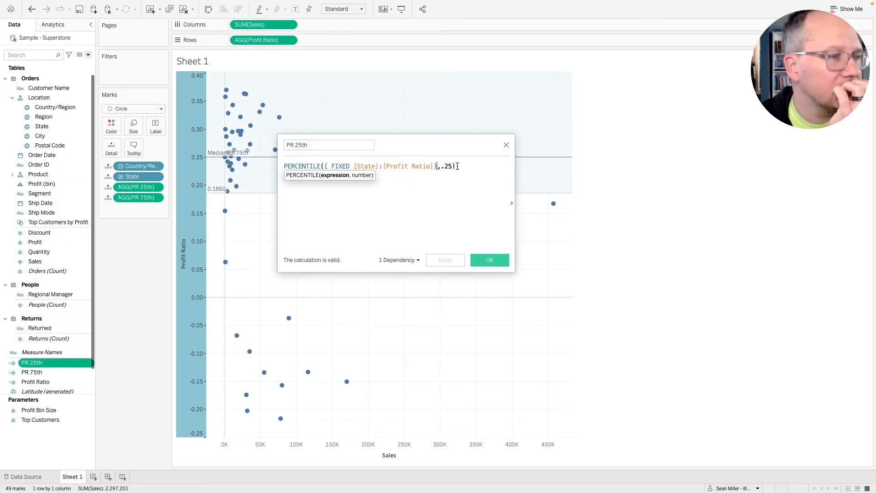
key("ctrl+a")
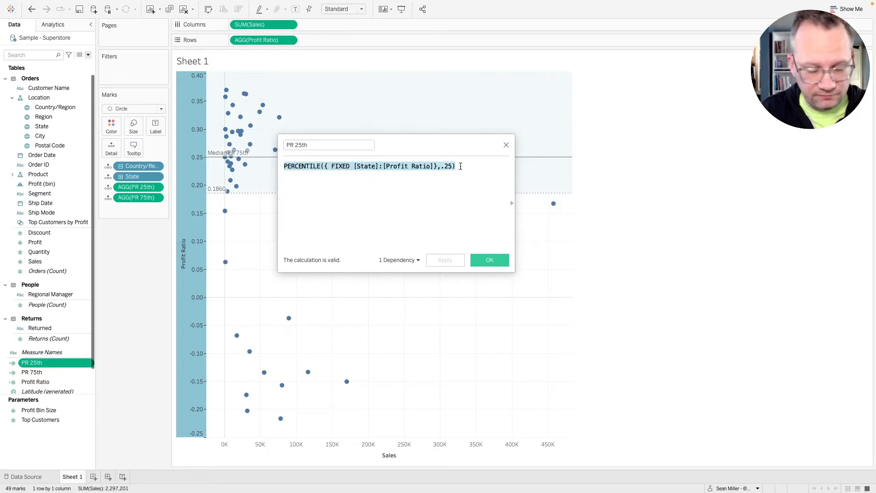
type("w")
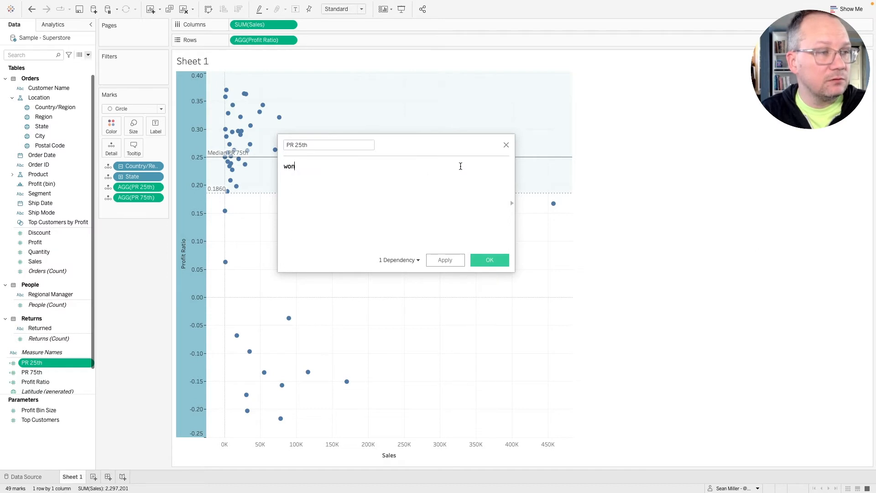
type("ind")
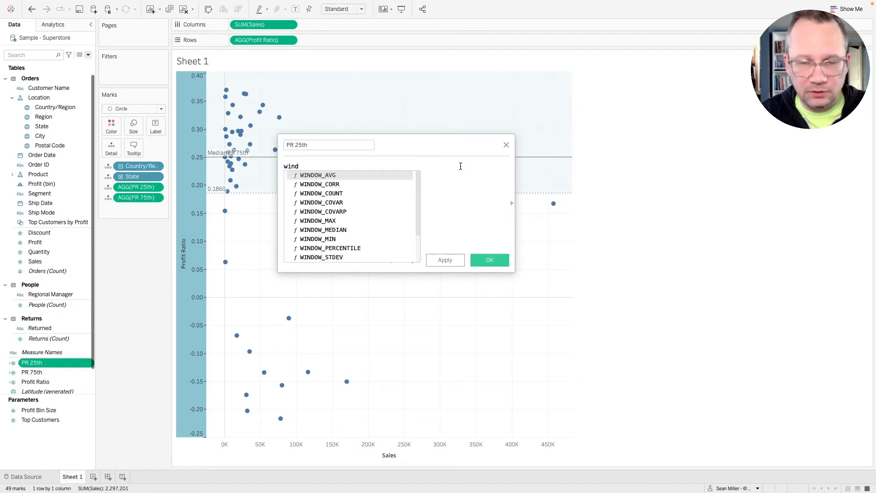
type("ow")
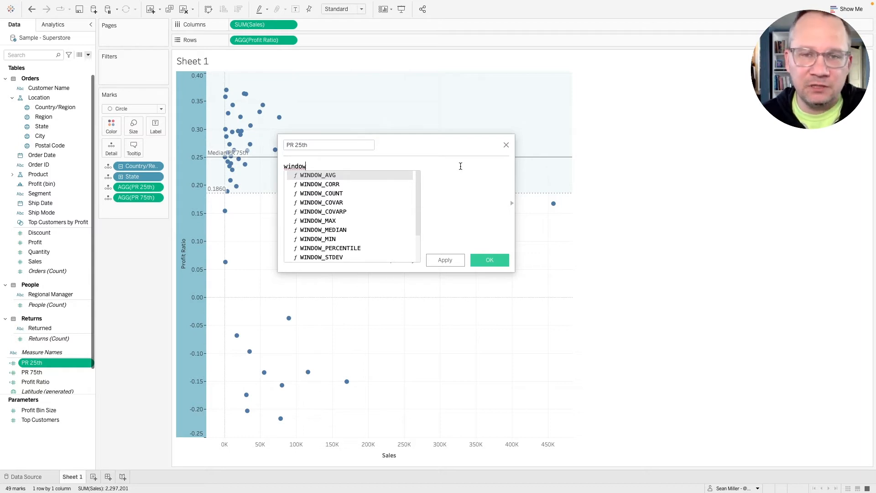
type("_")
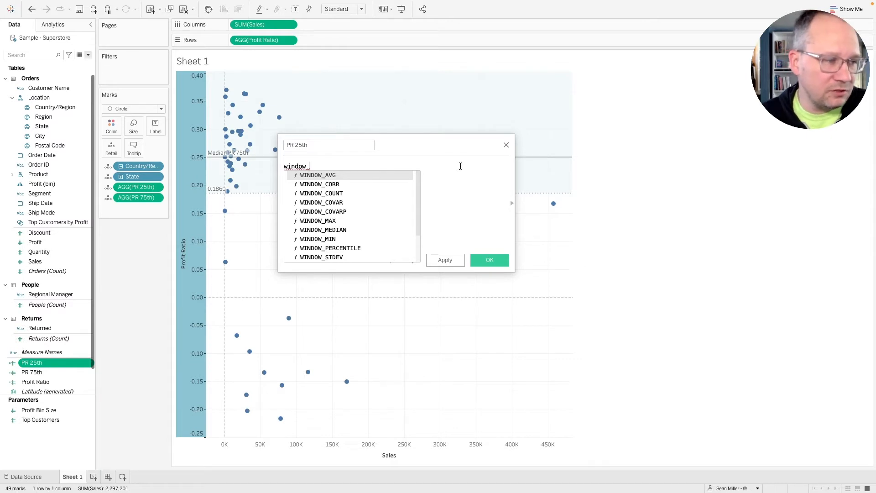
key("Down")
key("Down")
key("Down")
key("Down")
key("Down")
key("Down")
key("Down")
key("Down")
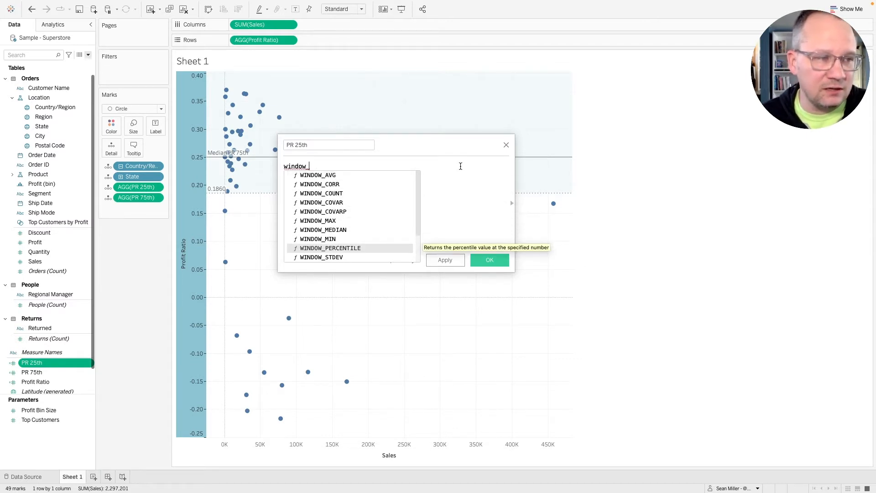
key("Return")
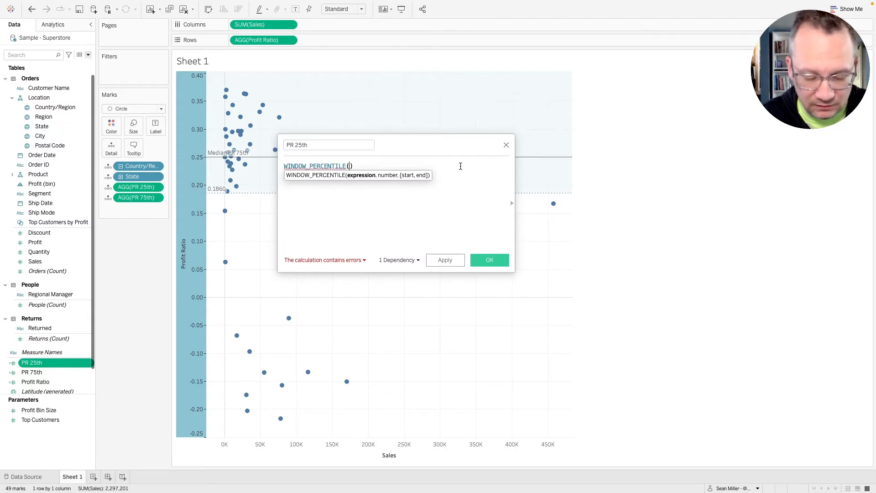
Complete the PR 25th formula with the arguments [Profit Ratio] and .25, save it, and compute it using State
type("prof")
key("Down")
key("Down")
key("Down")
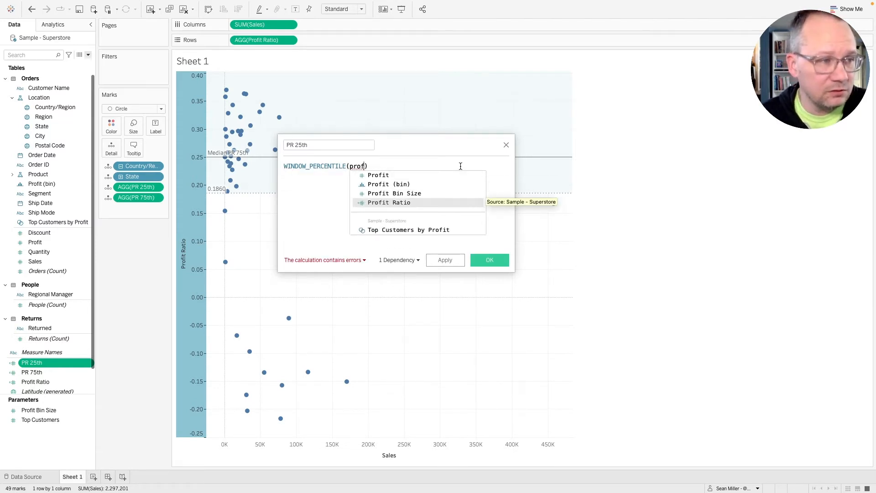
key("Return")
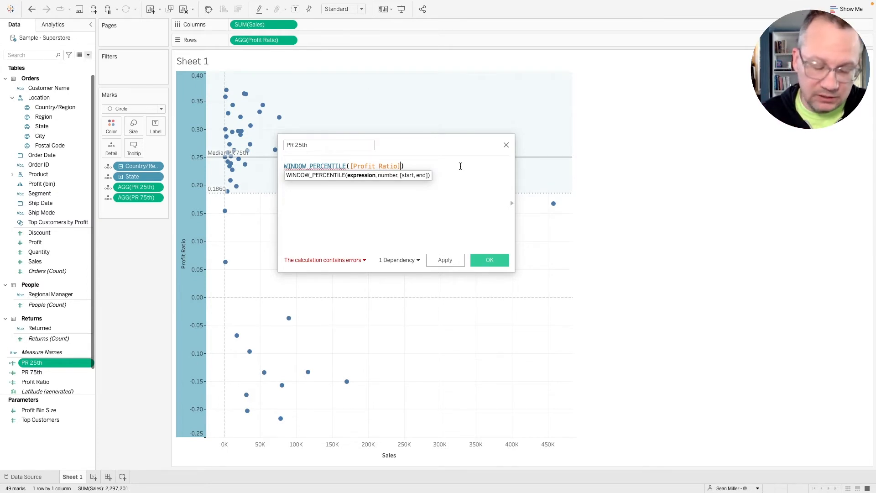
type(",")
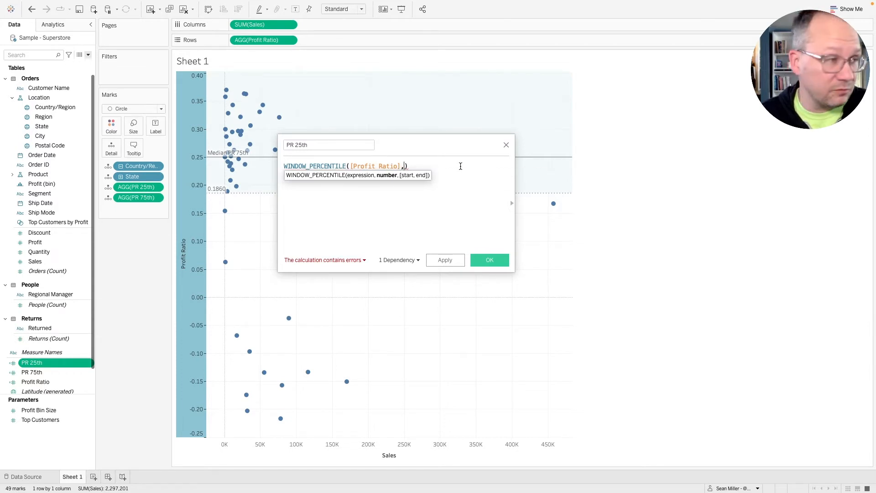
type(".25")
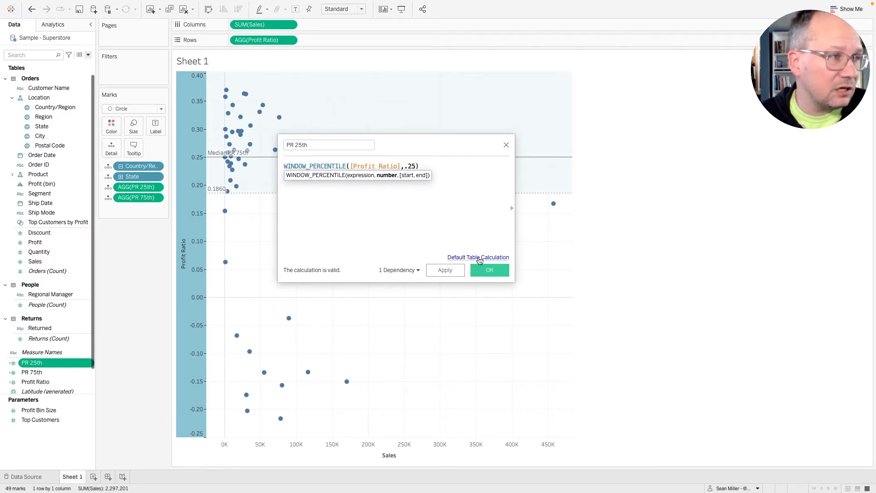
left_click(485, 271)
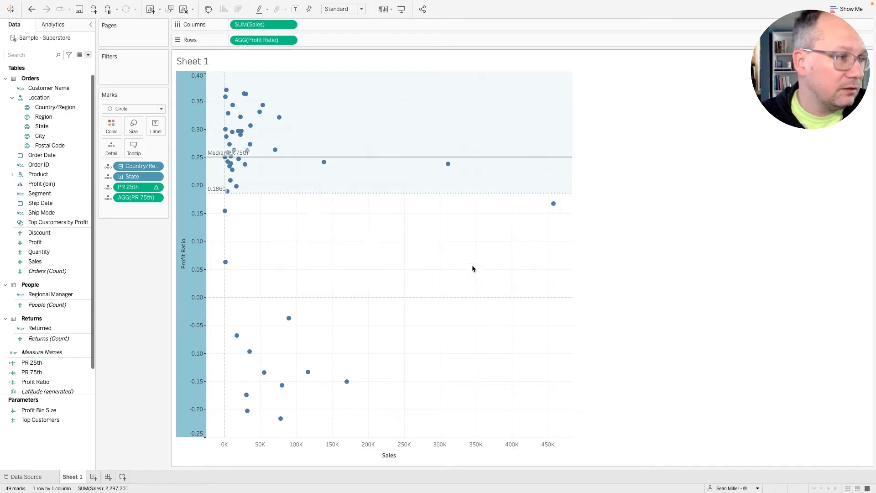
left_click(156, 187)
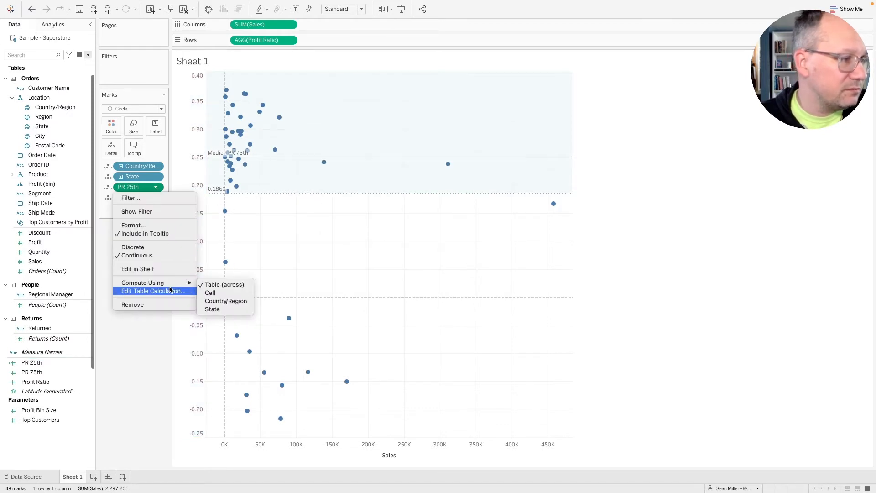
left_click(227, 309)
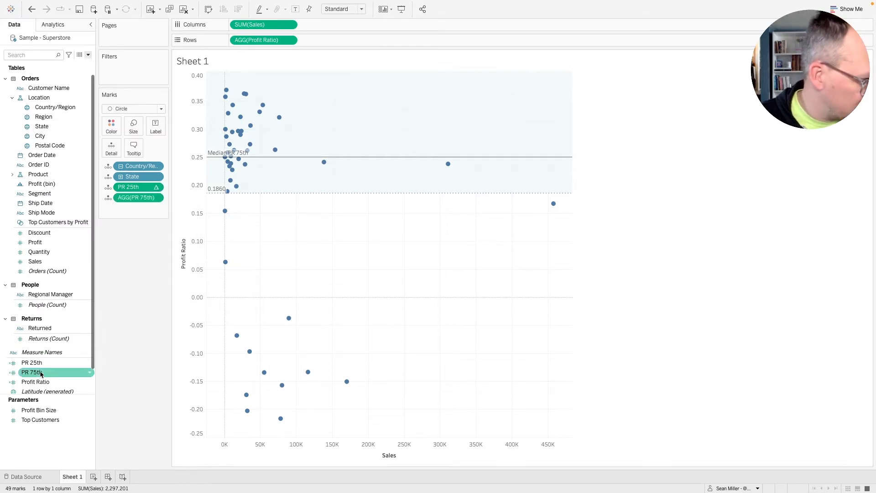
Open the PR 75th calculated field and replace its formula with the WINDOW_PERCENTILE function
right_click(40, 372)
left_click(62, 236)
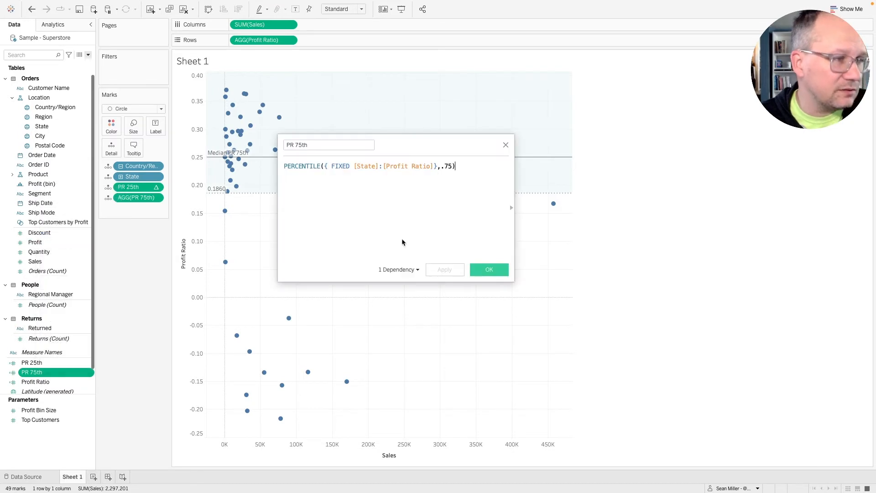
triple_click(319, 168)
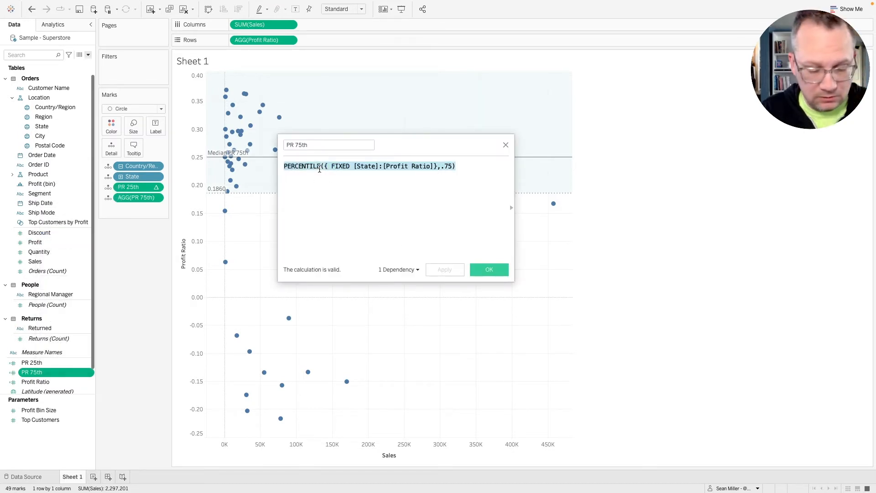
type("window")
key("Down")
key("Down")
key("Down")
key("Down")
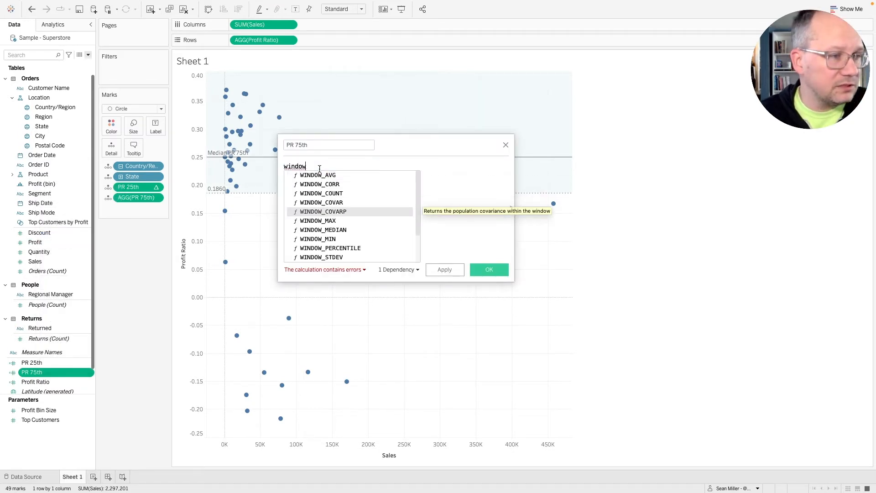
key("Down")
key("Down")
key("Down")
key("Down")
key("Return")
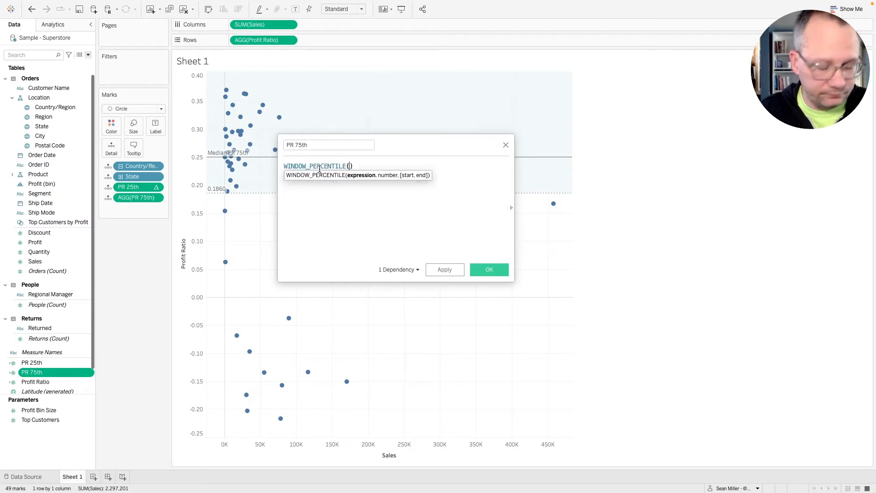
Complete the PR 75th formula with the arguments [Profit Ratio] and .75 and save the calculation
type("prof")
key("Down")
key("Down")
key("Down")
key("Return")
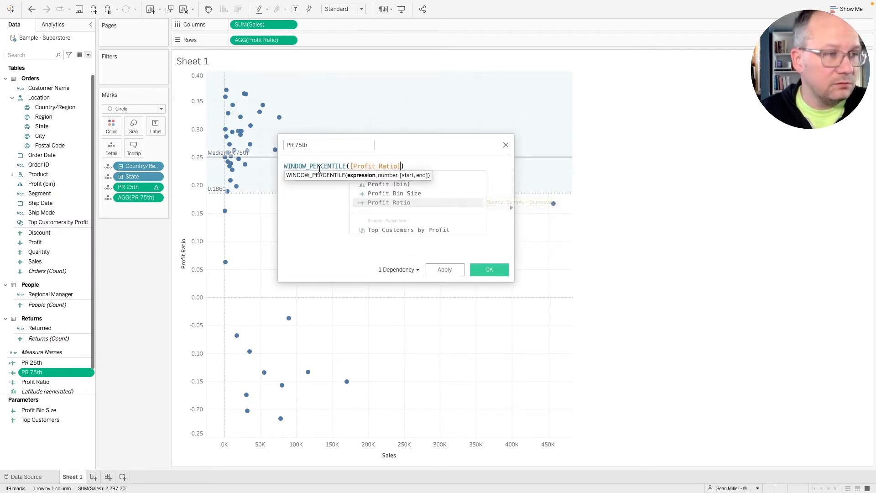
type(",.25")
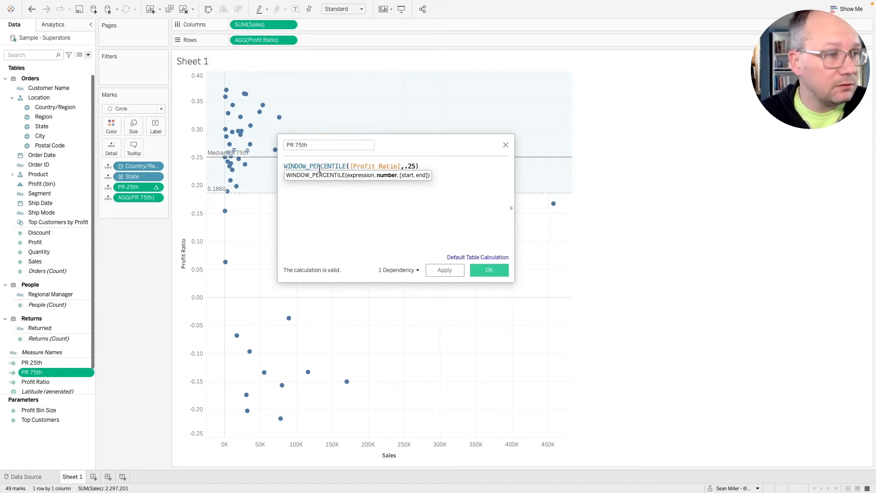
key("BackSpace")
key("BackSpace")
type("75")
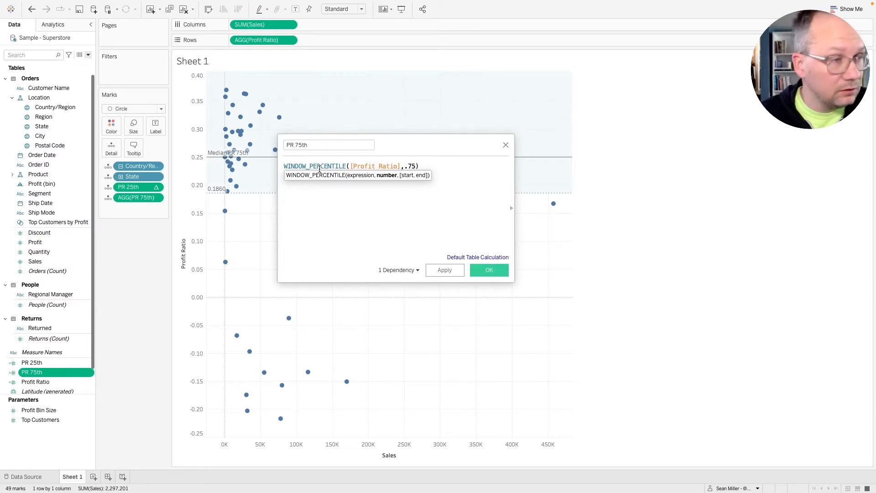
left_click(486, 276)
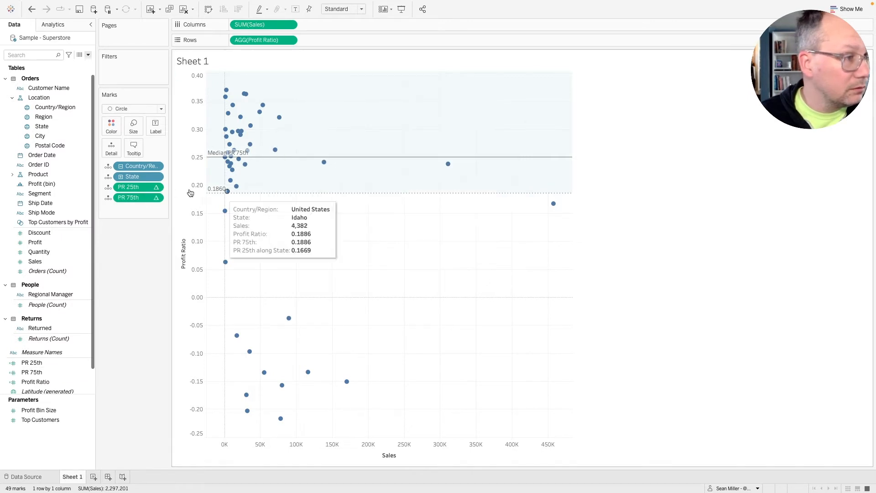
Set the PR 75th table calculation to compute using State
left_click(275, 157)
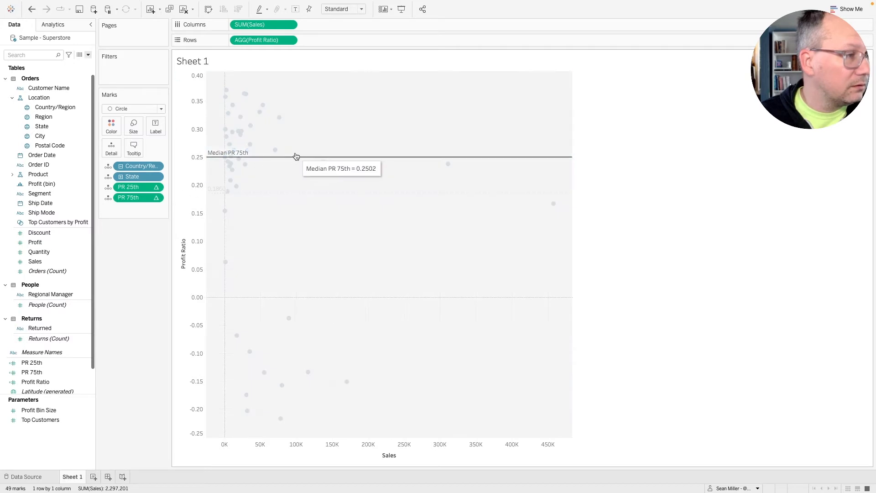
left_click(295, 157)
left_click(157, 187)
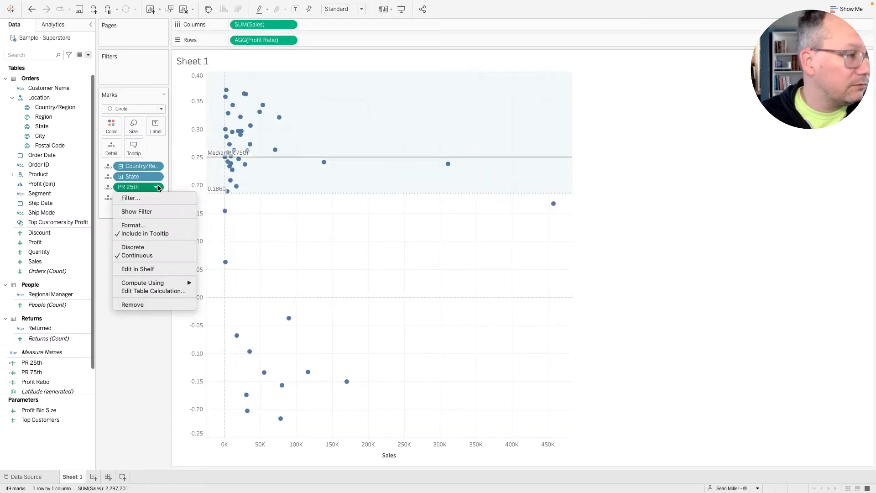
left_click(130, 187)
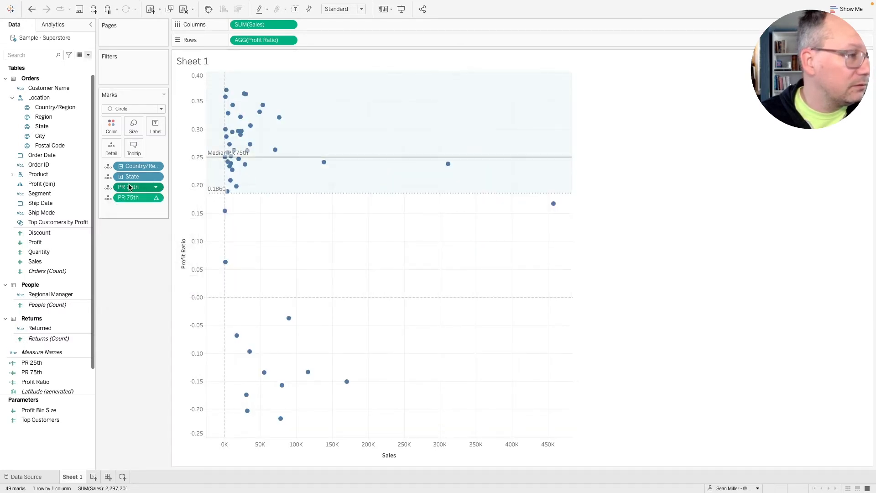
left_click(156, 197)
mouse_move(175, 294)
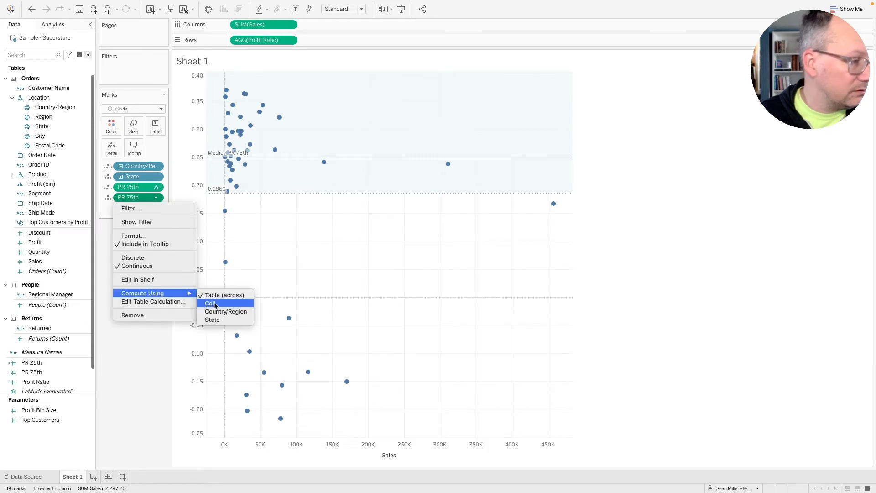
left_click(217, 320)
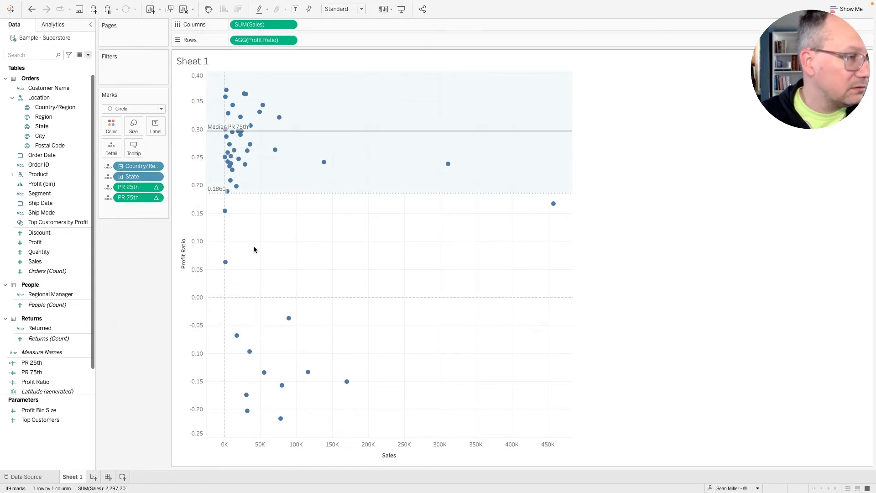
Open the PR 75th reference line for editing and set its aggregation to Average
left_click(310, 132)
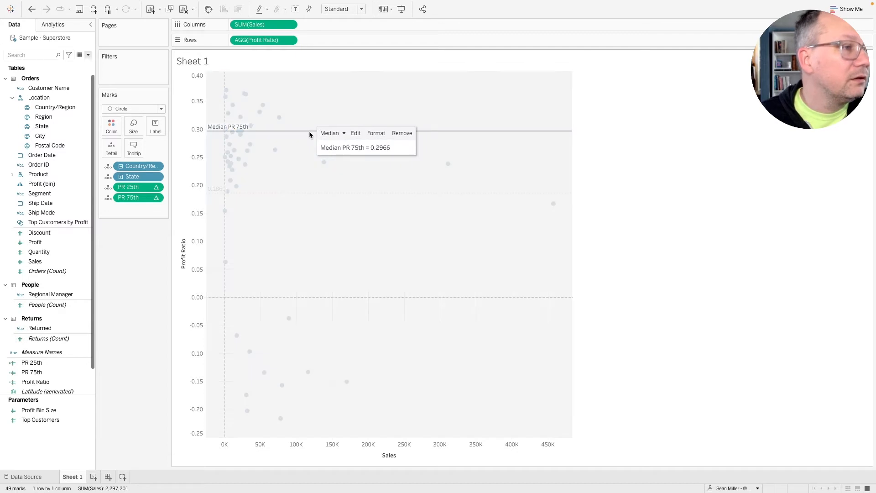
left_click(354, 131)
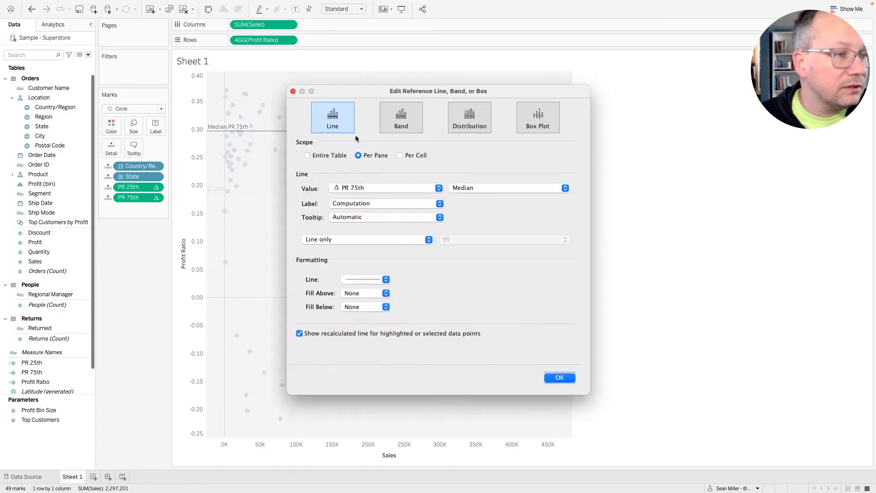
left_click(459, 188)
left_click(465, 181)
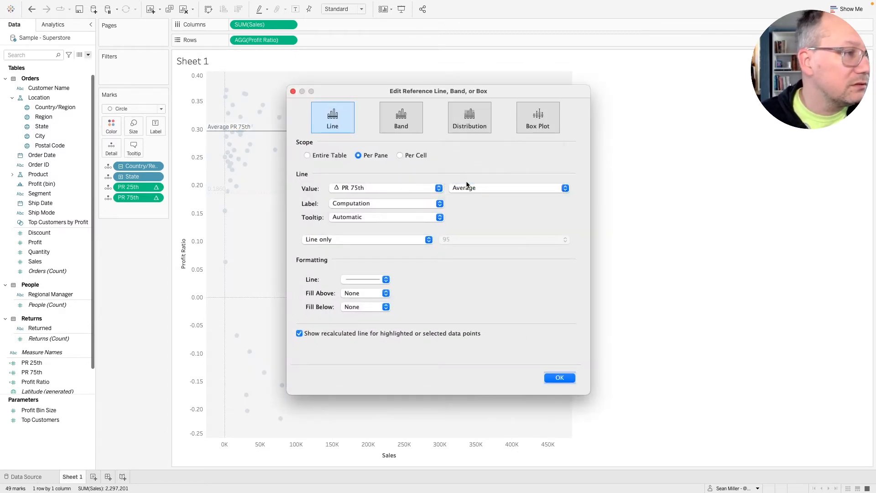
Try the Maximum, Minimum and Constant aggregations on the reference line, and restore it to the Average of PR 75th
left_click(470, 187)
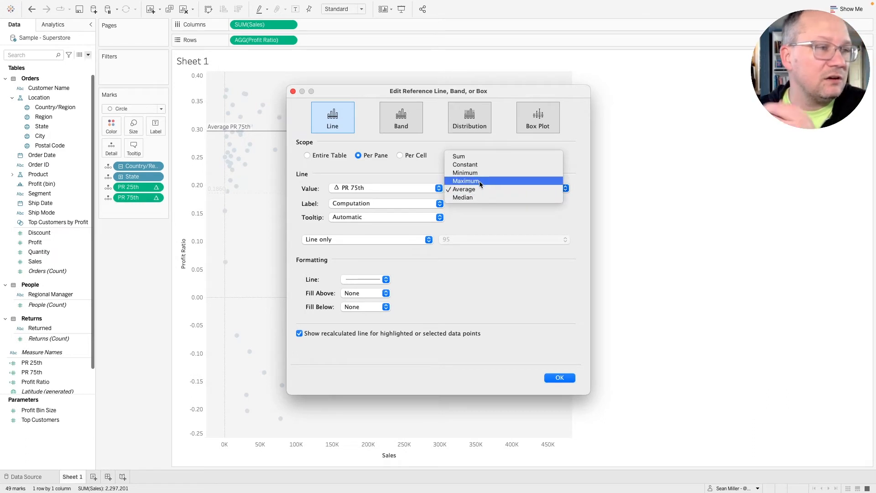
left_click(479, 181)
left_click(480, 188)
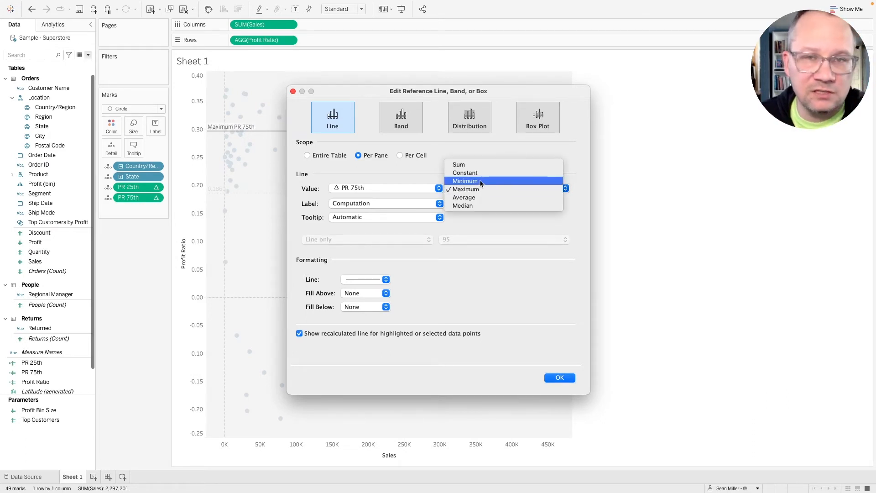
left_click(480, 181)
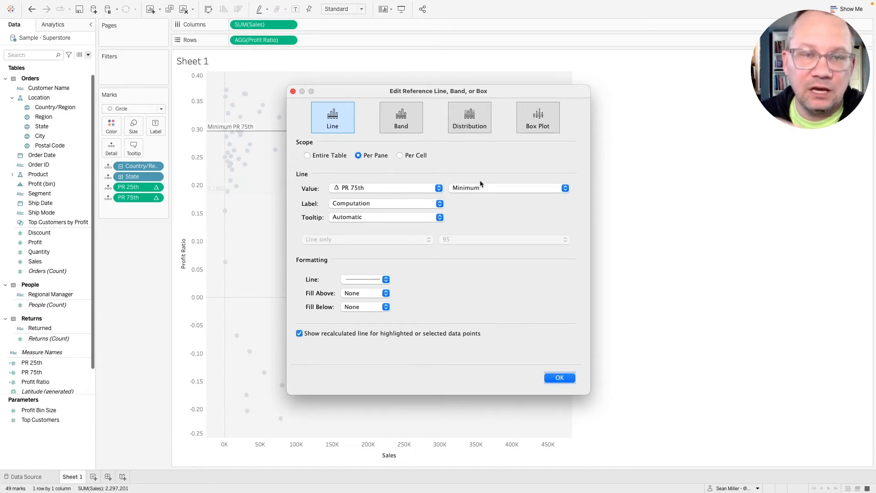
left_click(480, 183)
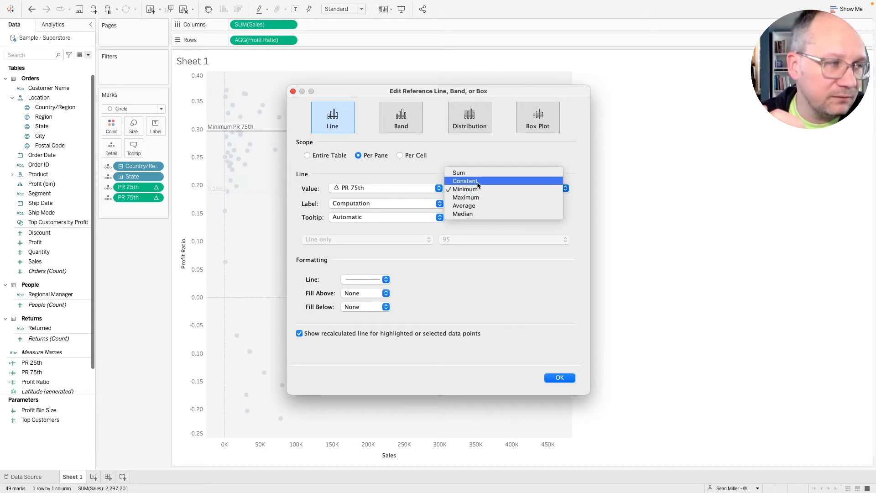
left_click(478, 181)
left_click(474, 191)
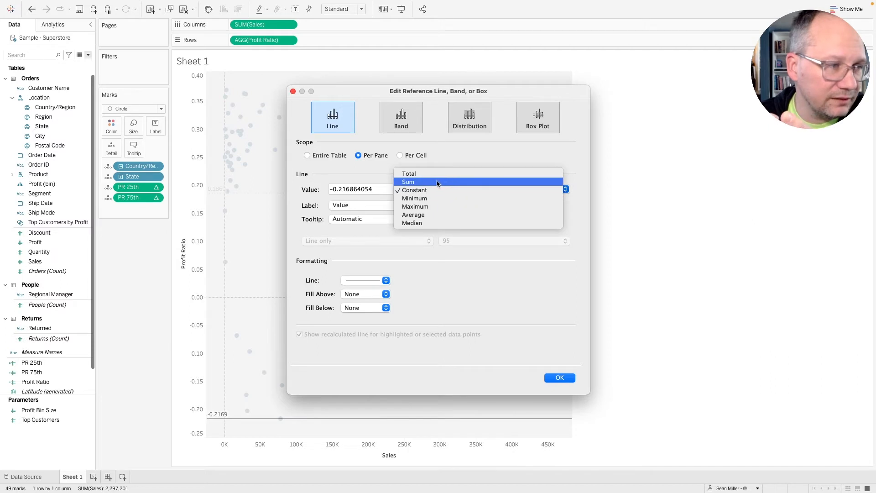
left_click(426, 216)
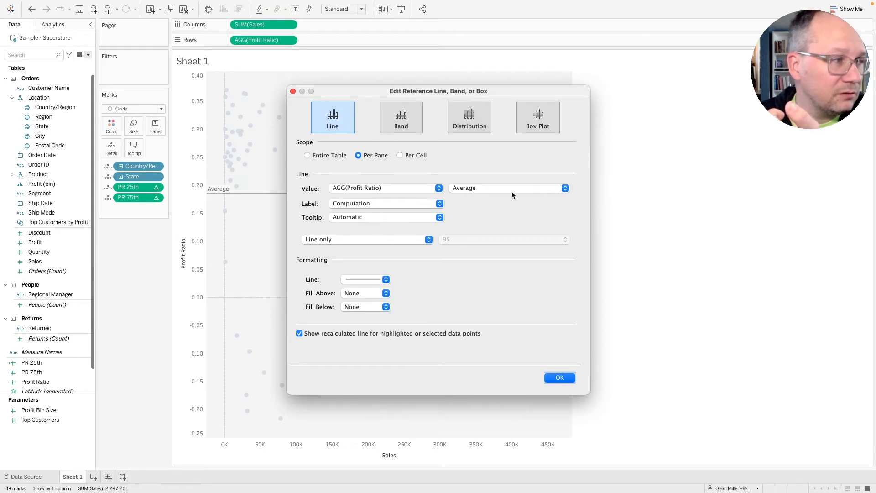
left_click(439, 188)
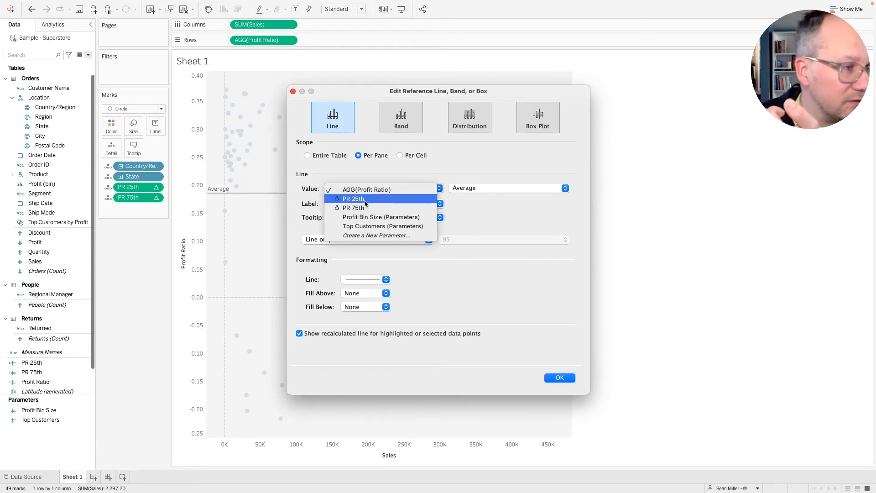
left_click(362, 207)
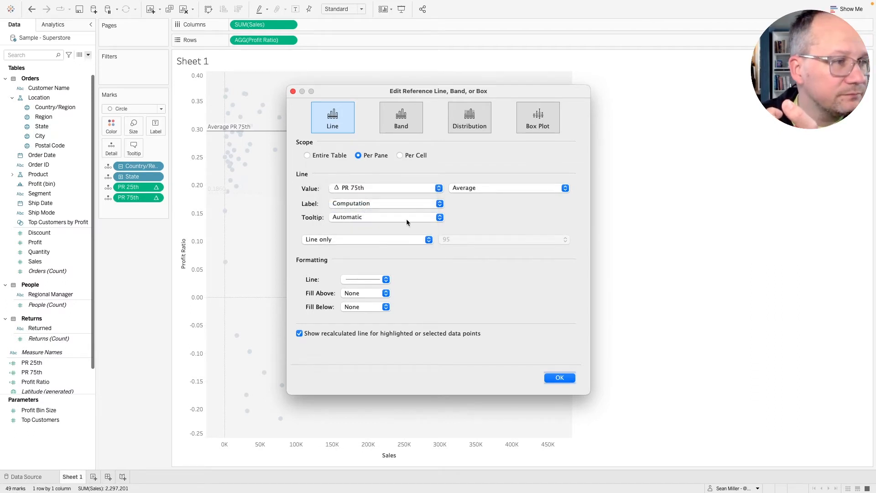
Set the PR 75th reference line's label, tooltip and line style to None
left_click(366, 203)
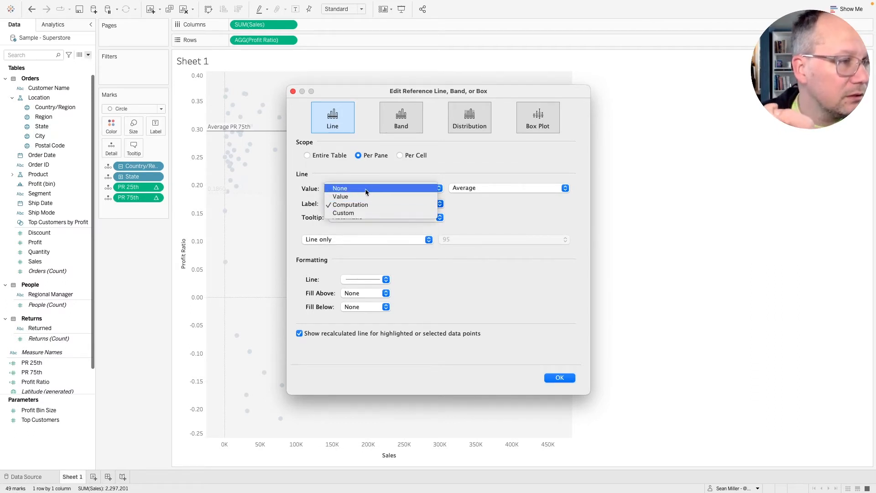
left_click(366, 188)
left_click(354, 218)
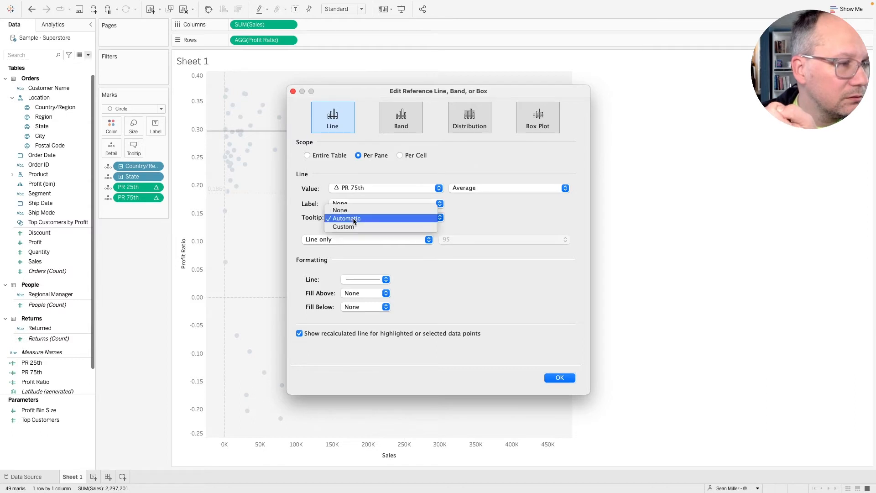
left_click(374, 211)
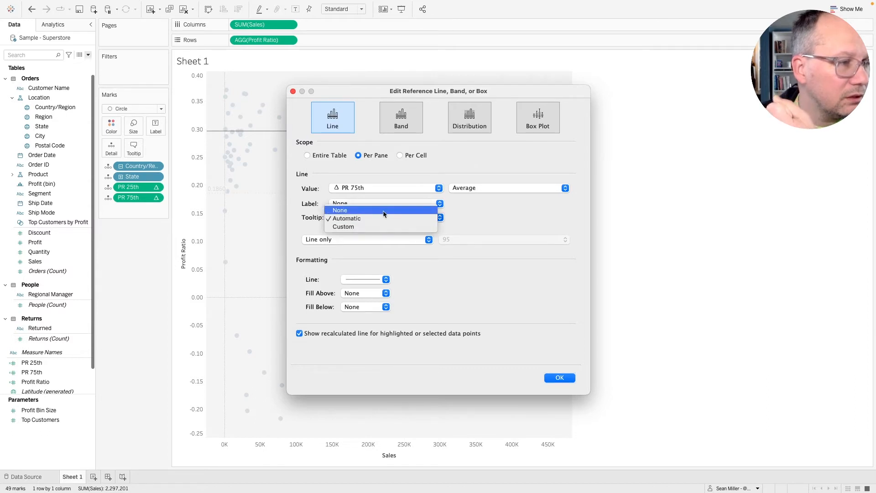
left_click(376, 283)
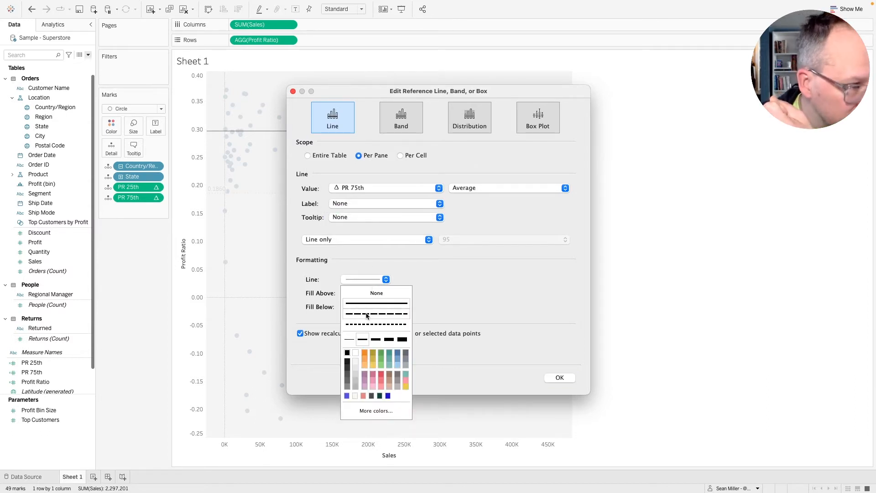
left_click(364, 294)
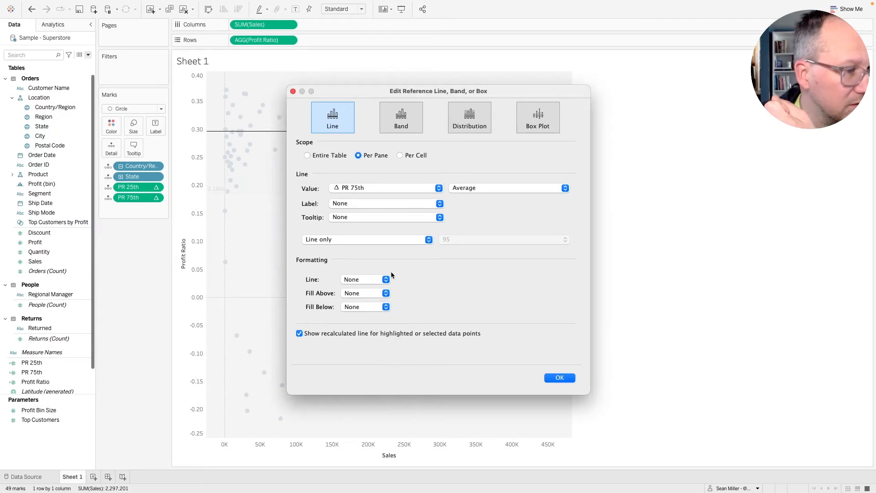
Fill the area above the PR 75th line with white and disable the recalculated line for highlighted or selected data points
left_click(363, 306)
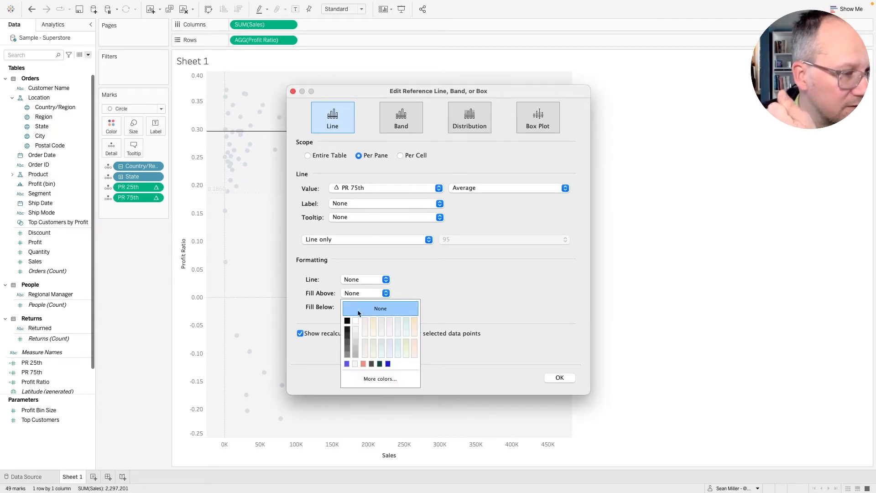
left_click(356, 321)
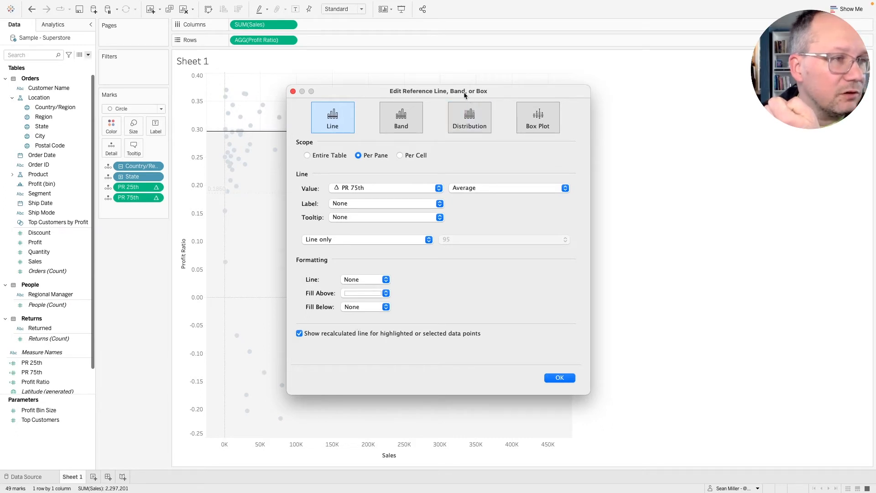
left_click_drag(464, 95, 711, 91)
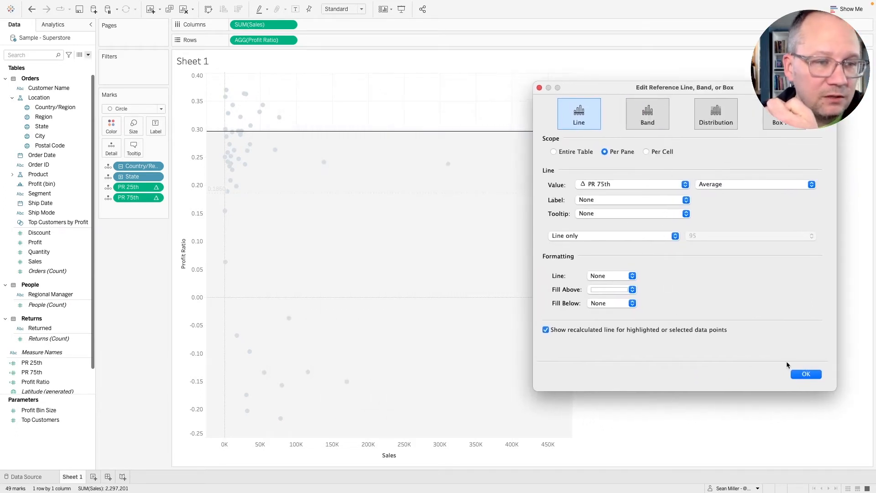
left_click(546, 330)
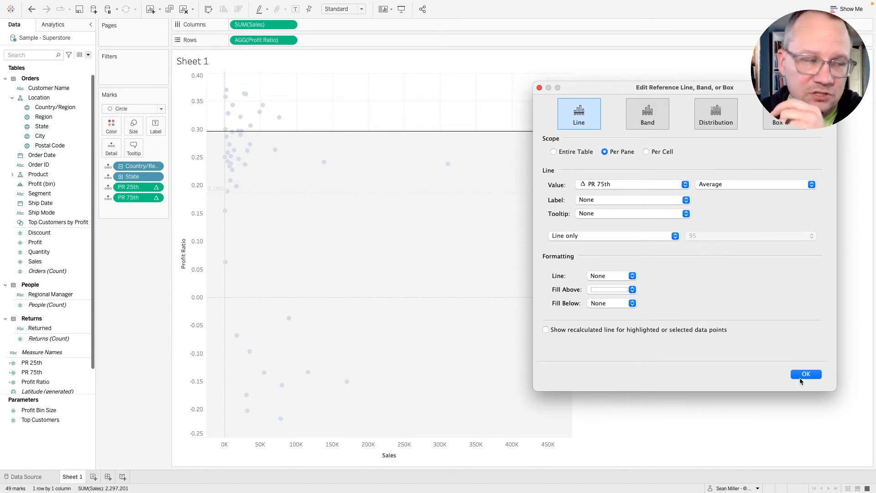
Remove the fill above the PR 75th line and reapply white to compare the shading
left_click(632, 290)
left_click(628, 303)
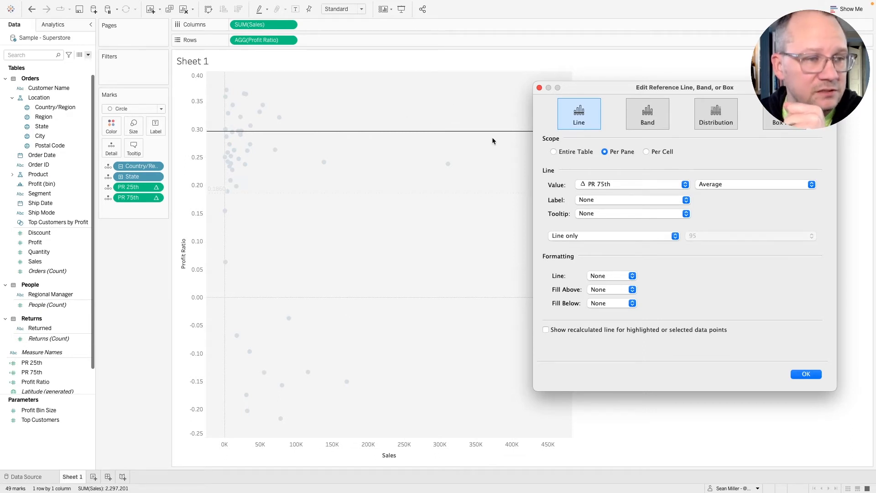
left_click(621, 290)
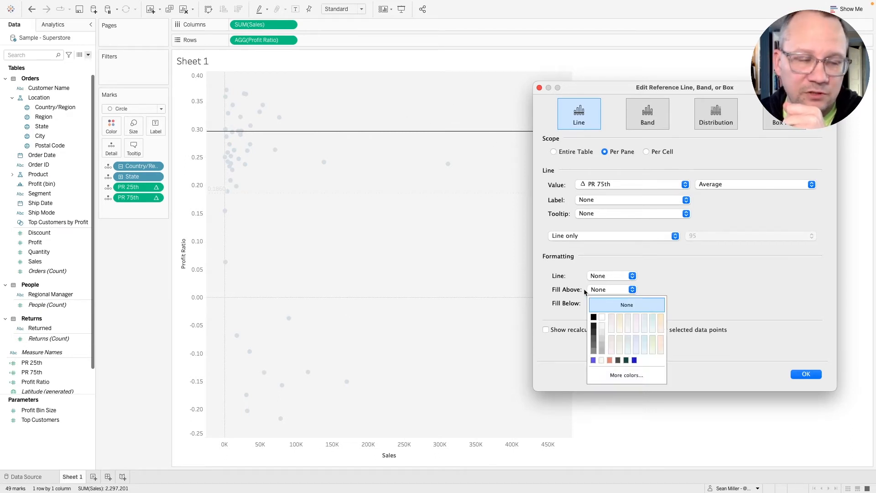
left_click(601, 316)
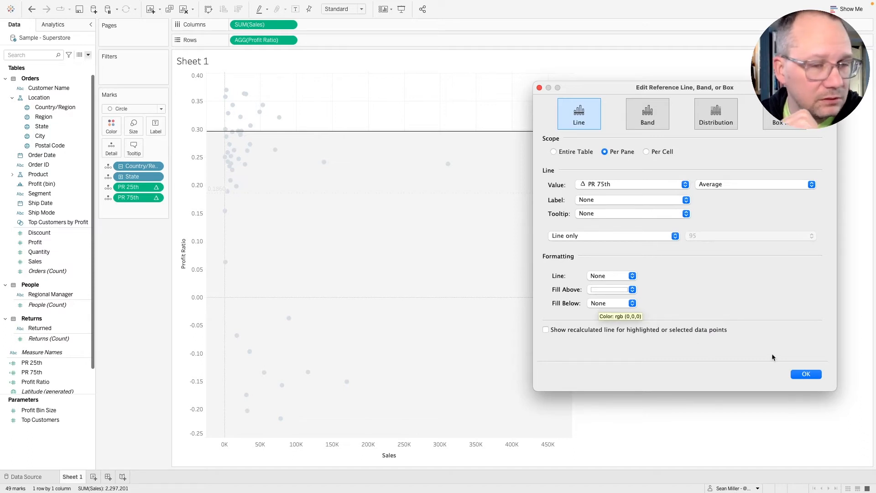
Fill the area below the PR 75th line with the custom hex color f2f9f9 and apply the reference line settings
left_click(614, 305)
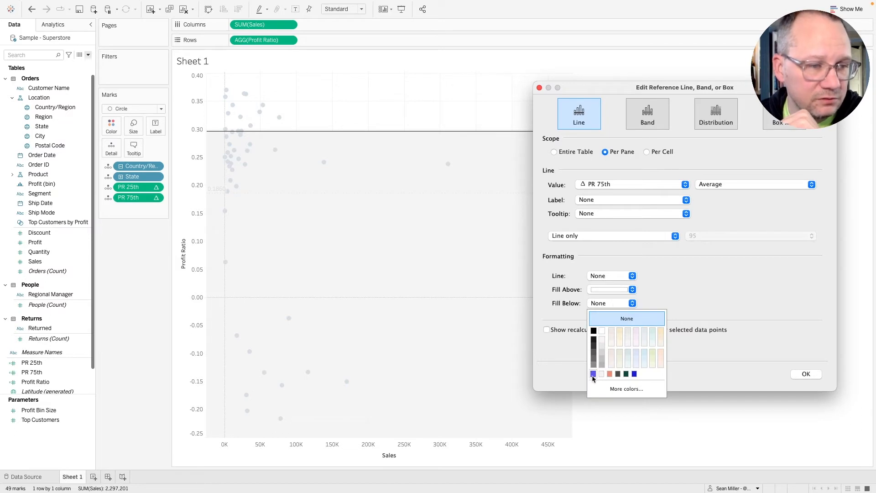
left_click(618, 390)
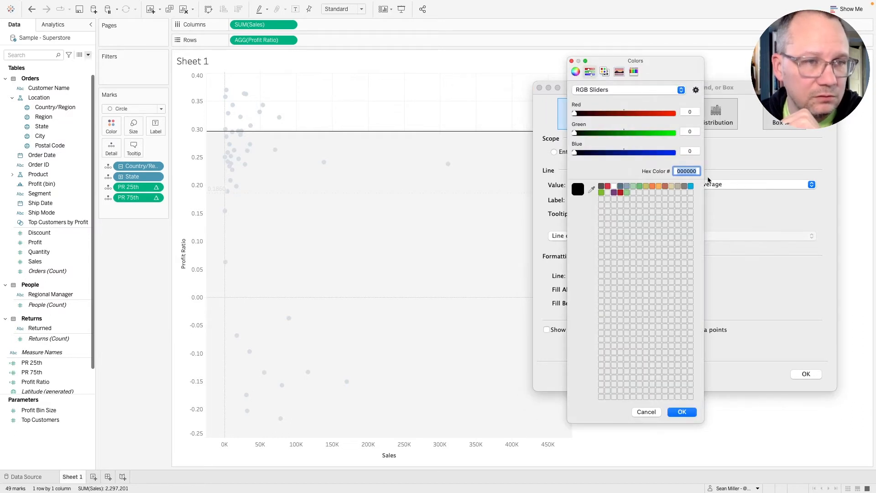
type("f2")
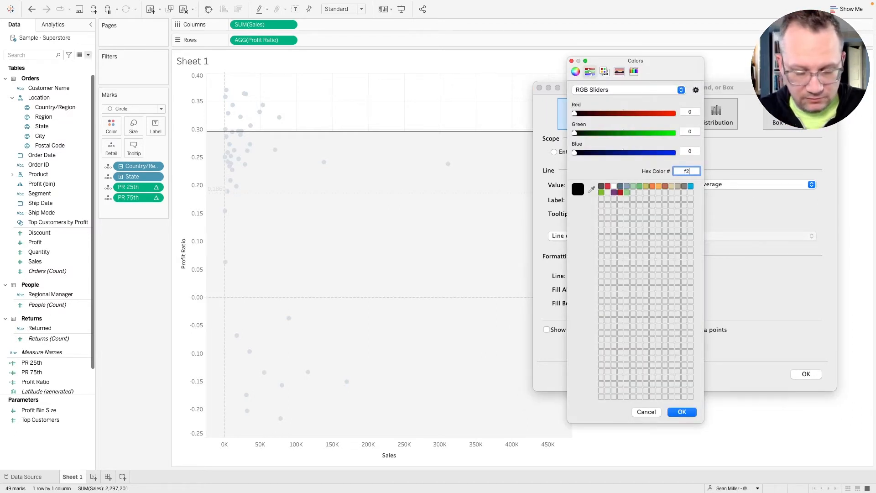
type("f9f9")
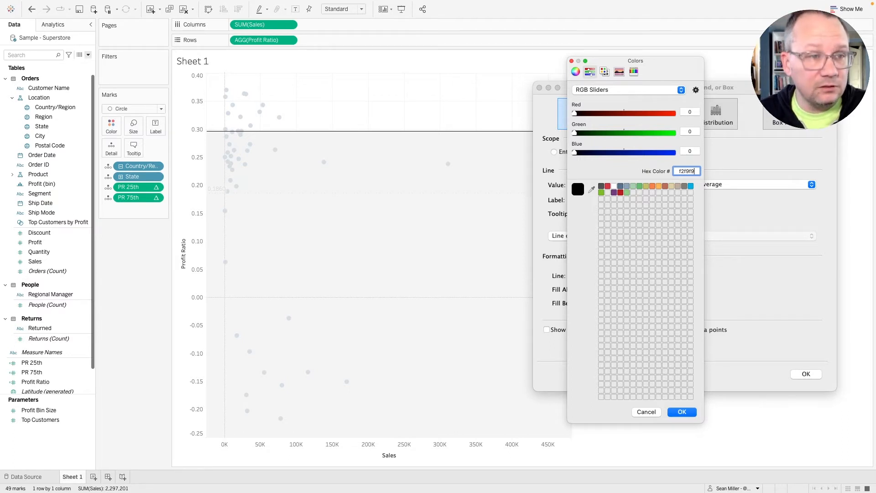
key("Return")
left_click(683, 412)
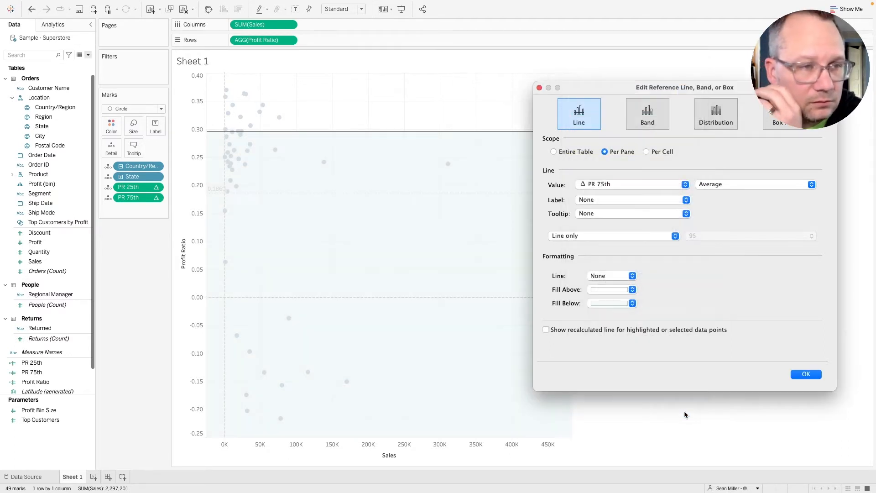
left_click(810, 374)
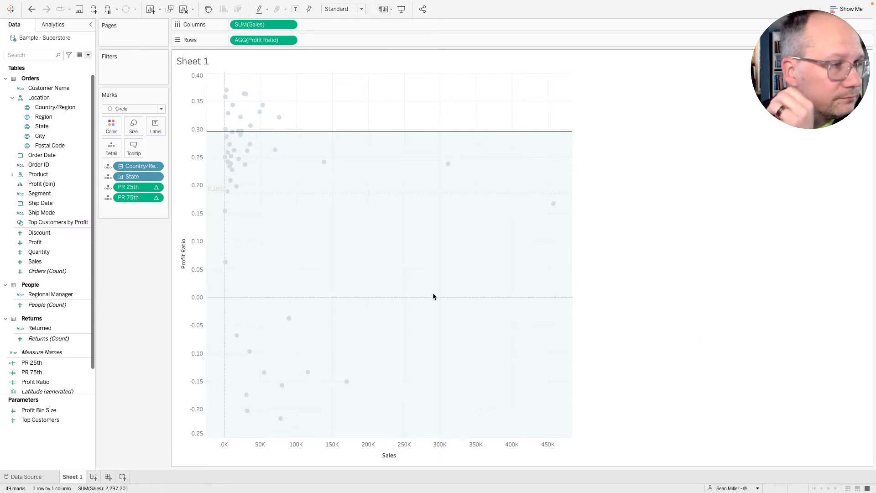
left_click(150, 279)
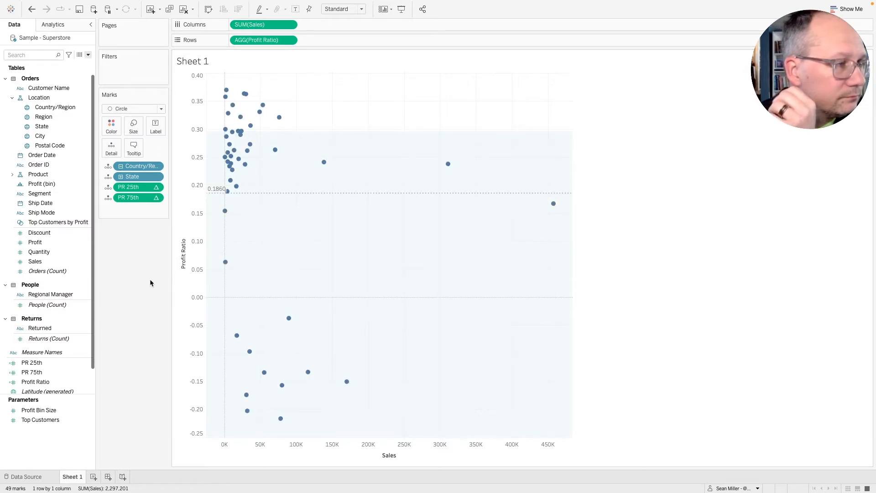
Base the average reference line on PR 25th, keeping its fill below at None
left_click(351, 195)
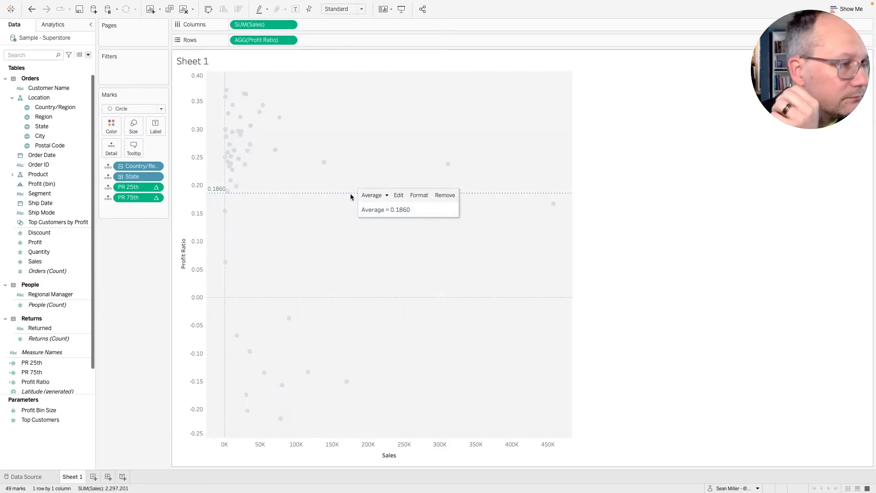
left_click(398, 194)
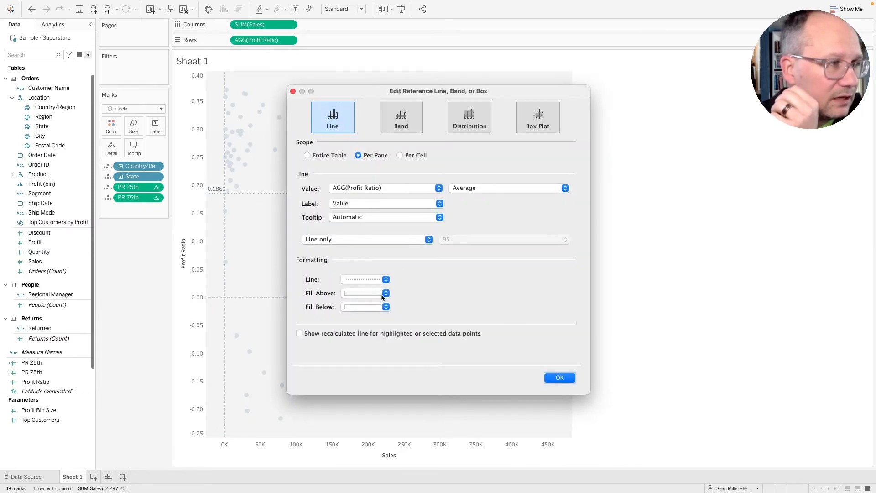
left_click(357, 307)
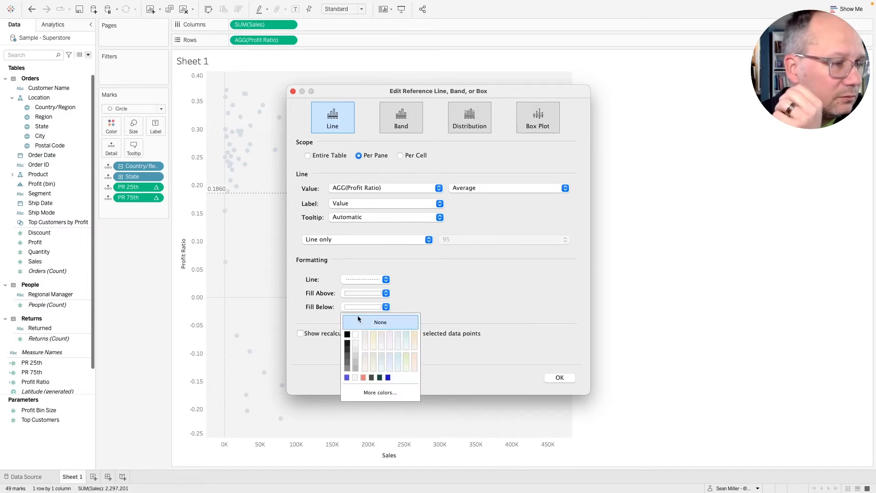
left_click(359, 318)
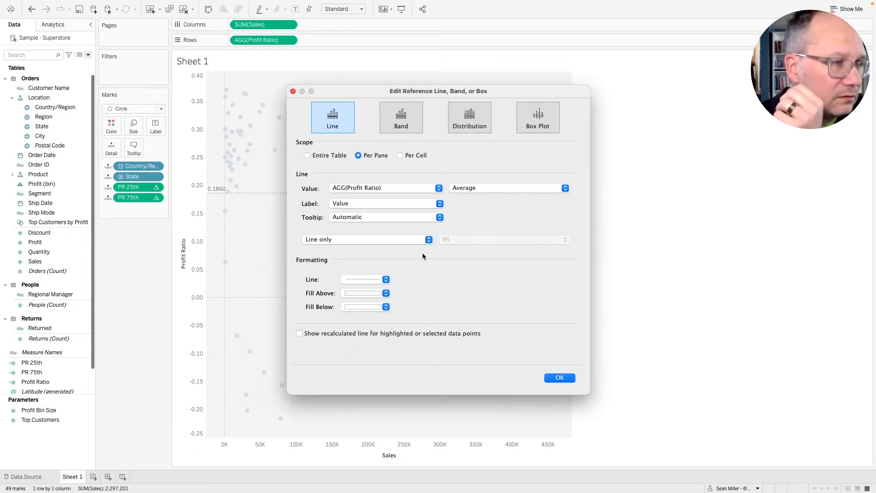
left_click(438, 188)
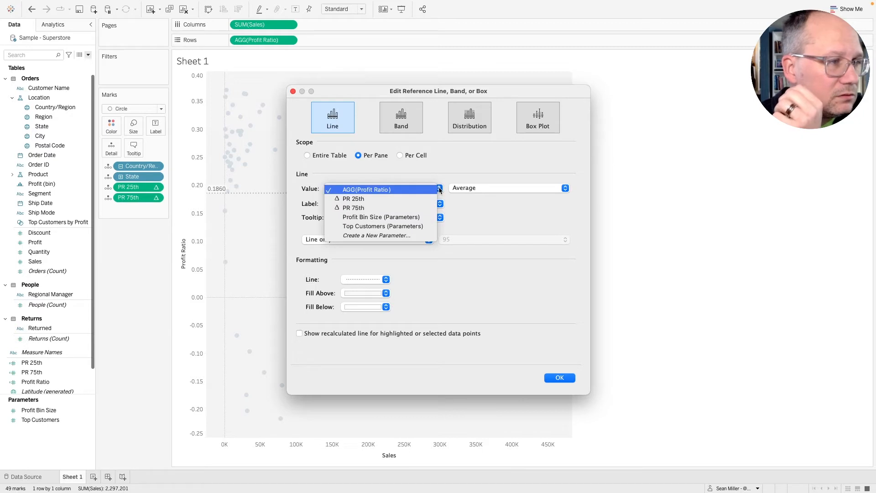
left_click(361, 199)
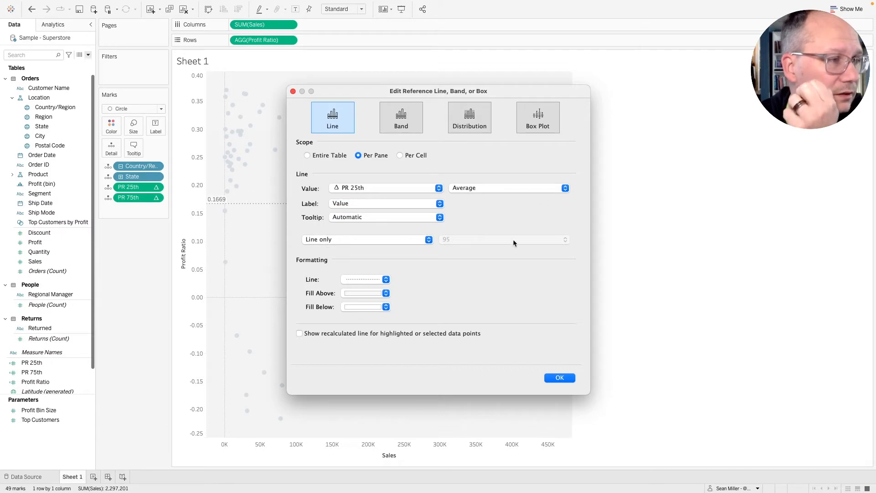
Set the PR 25th reference line's label, tooltip and line style to None and apply the settings
left_click(381, 206)
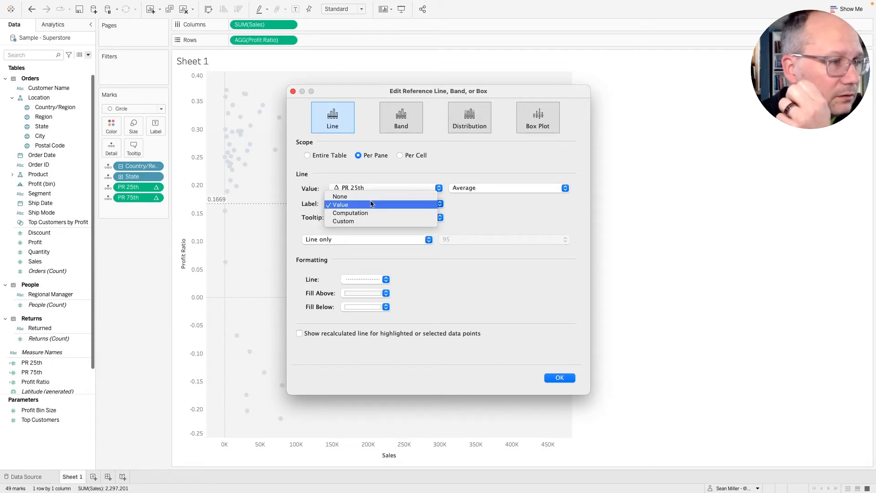
left_click(356, 200)
left_click(355, 217)
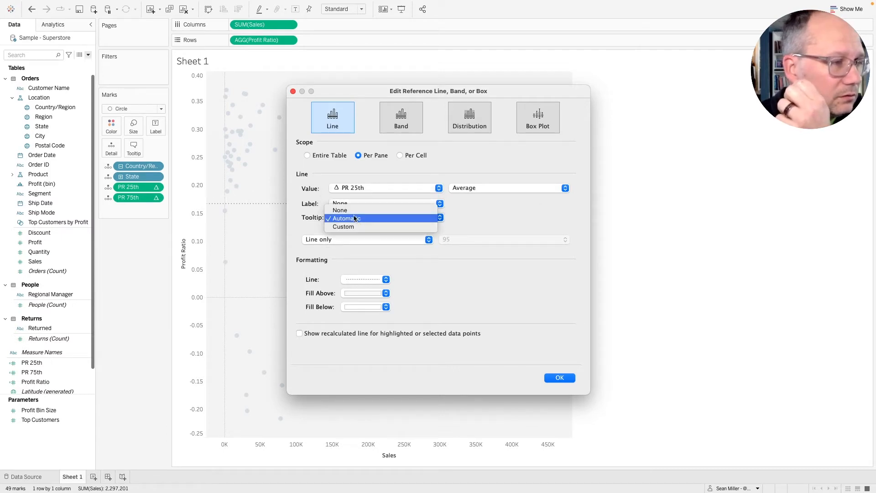
left_click(352, 211)
left_click(365, 279)
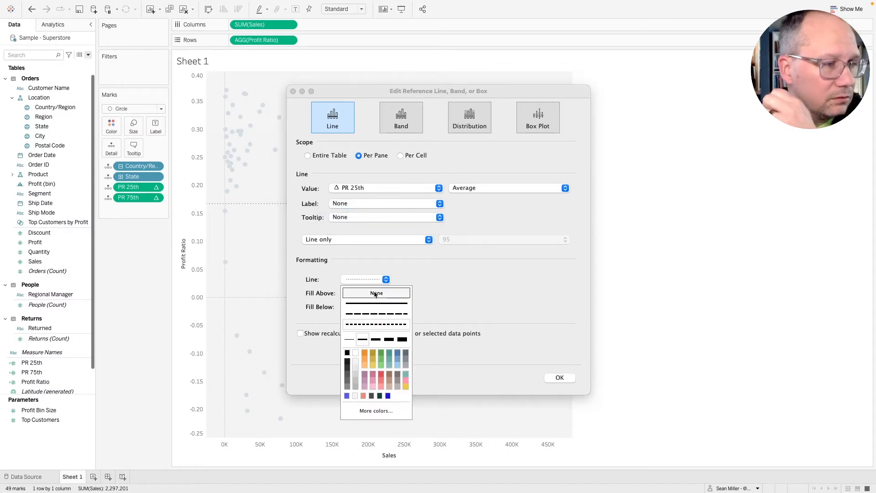
left_click(491, 279)
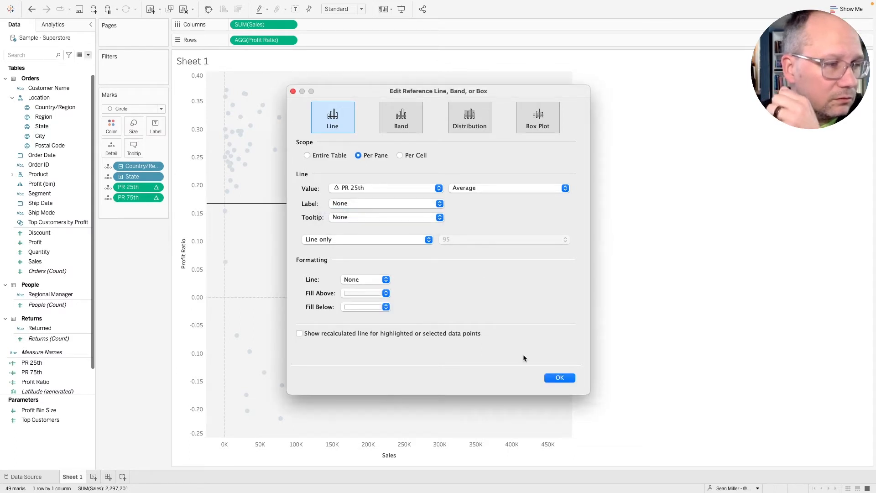
left_click(558, 378)
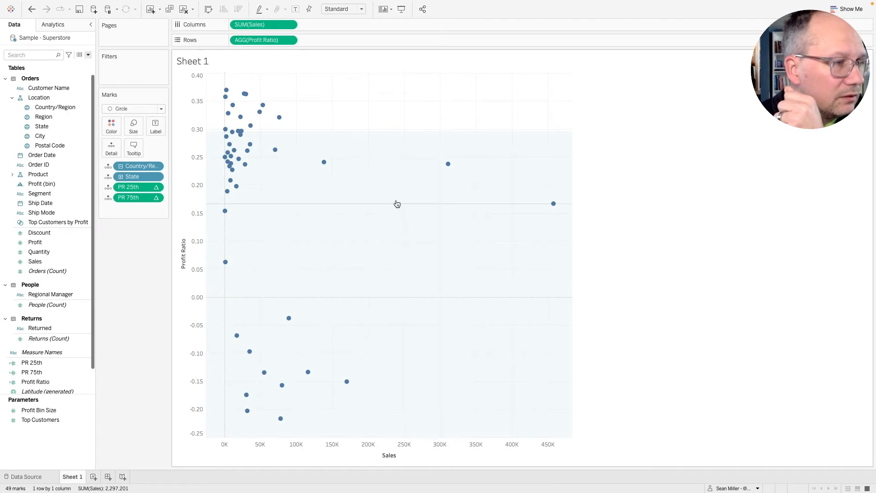
Try moving the PR 25th reference line to the front to change the shading order, and undo the last change
left_click(396, 204)
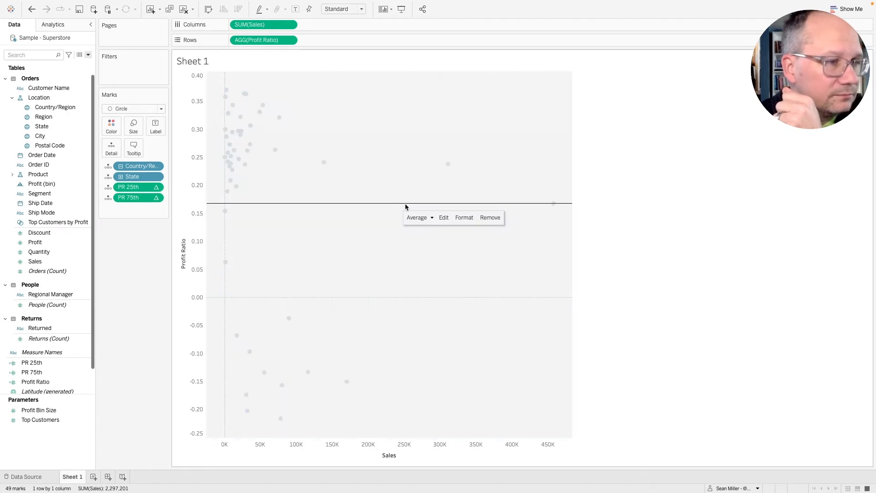
left_click(361, 217)
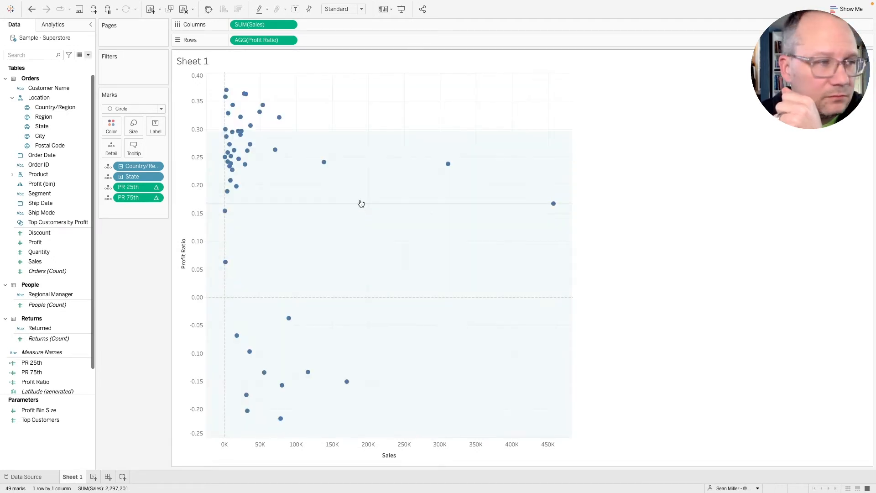
left_click(357, 205)
right_click(357, 205)
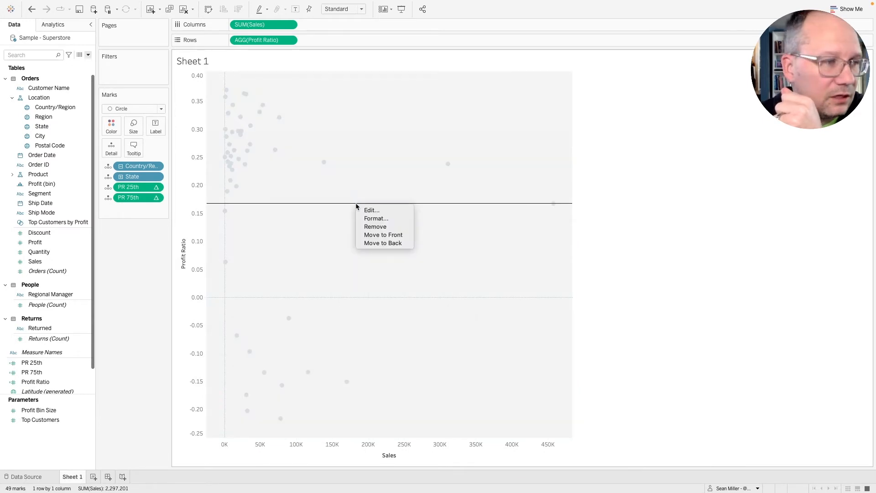
left_click(401, 237)
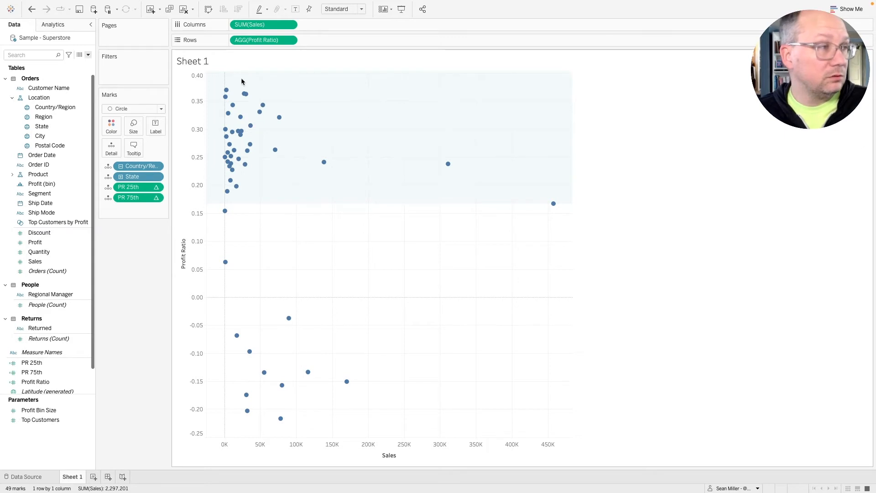
key("super+z")
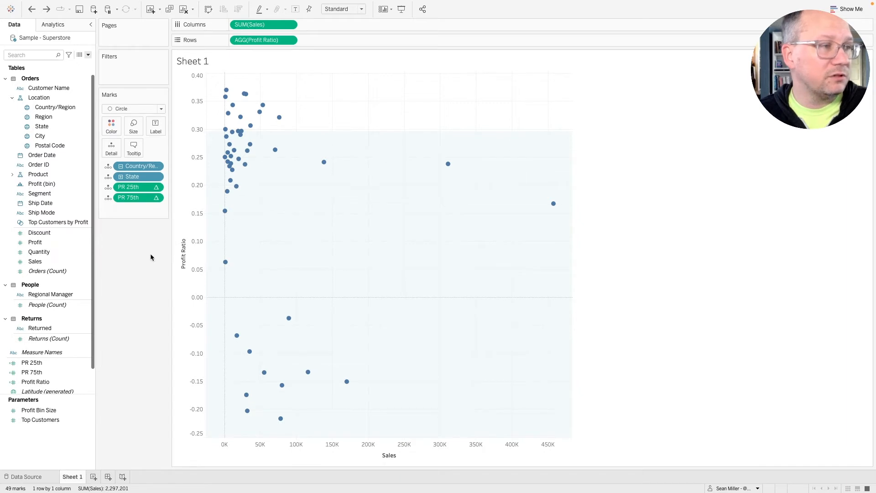
Remove both the PR 75th and PR 25th reference lines from the scatter chart
left_click(132, 187)
left_click_drag(406, 135, 367, 148)
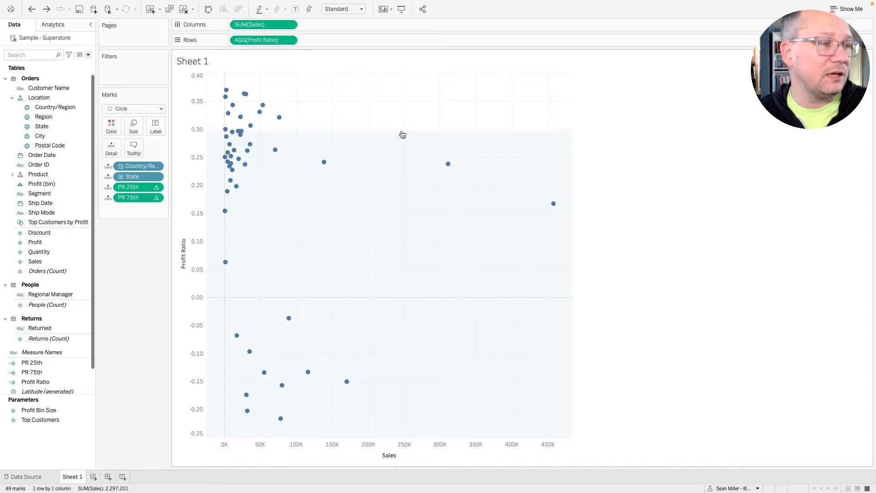
mouse_move(402, 134)
left_mouse_down()
mouse_move(373, 145)
mouse_move(411, 135)
mouse_move(149, 297)
mouse_move(123, 301)
left_mouse_up()
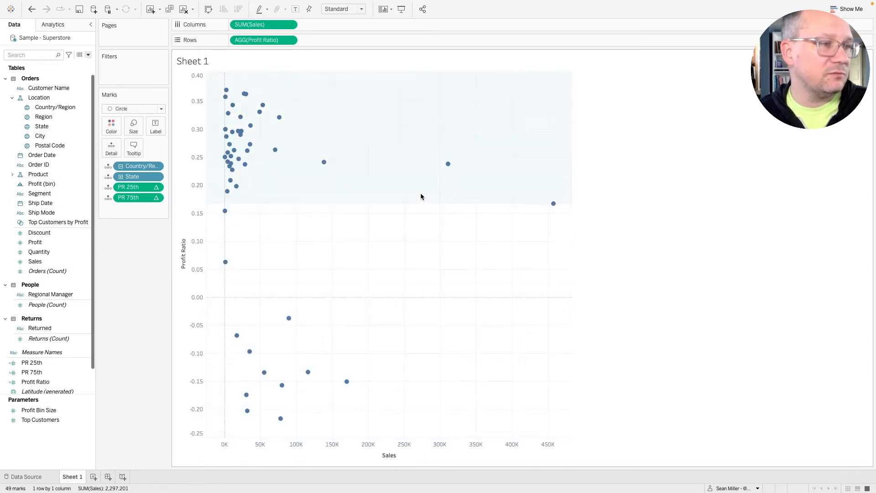
mouse_move(413, 206)
left_mouse_down()
mouse_move(190, 263)
mouse_move(118, 294)
left_mouse_up()
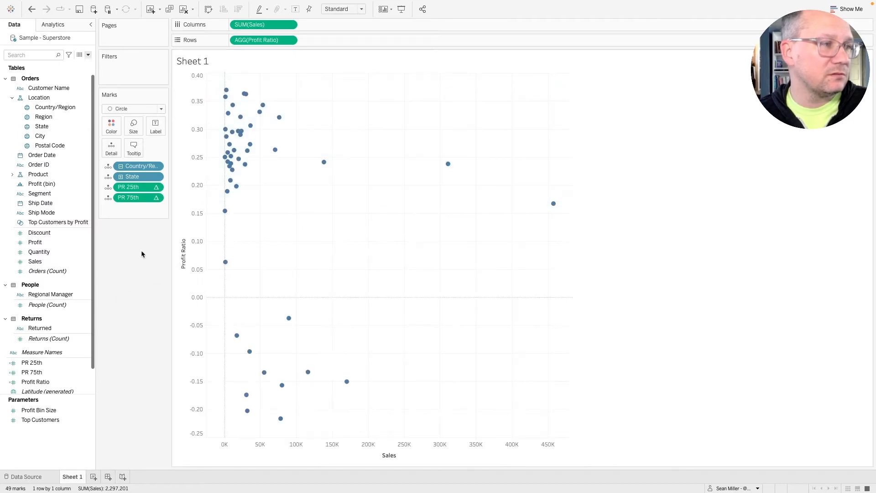
Add a reference band to the Profit Ratio axis, per pane, from minimum PR 25th to maximum PR 75th
left_click(53, 25)
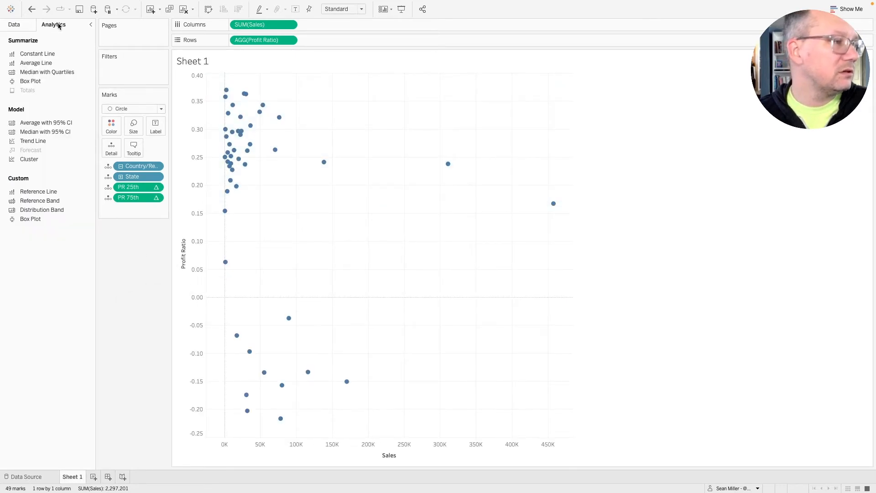
right_click(192, 135)
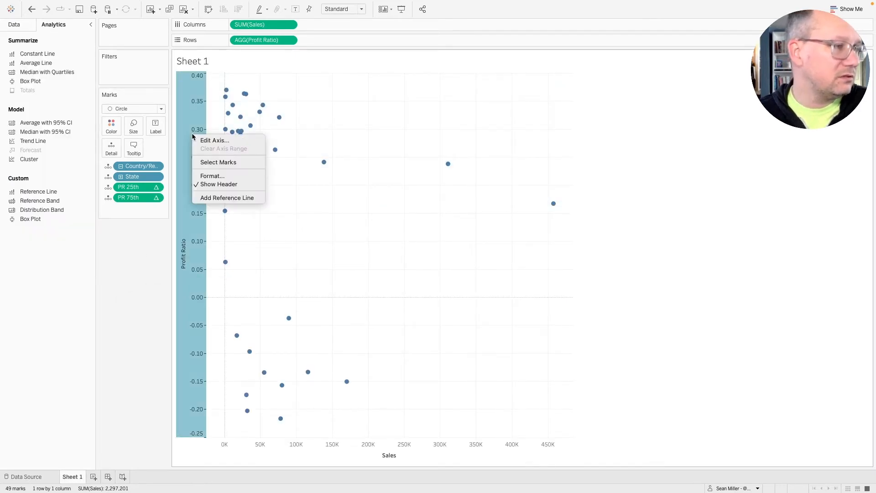
left_click(225, 198)
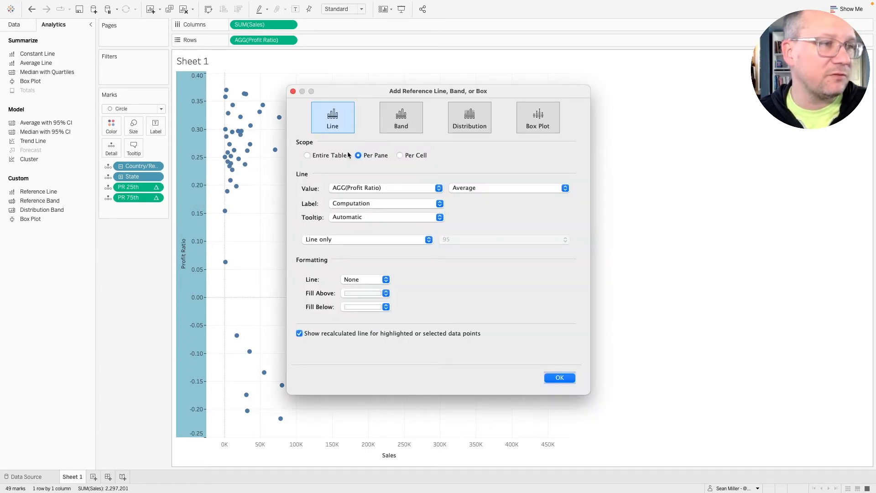
left_click(405, 127)
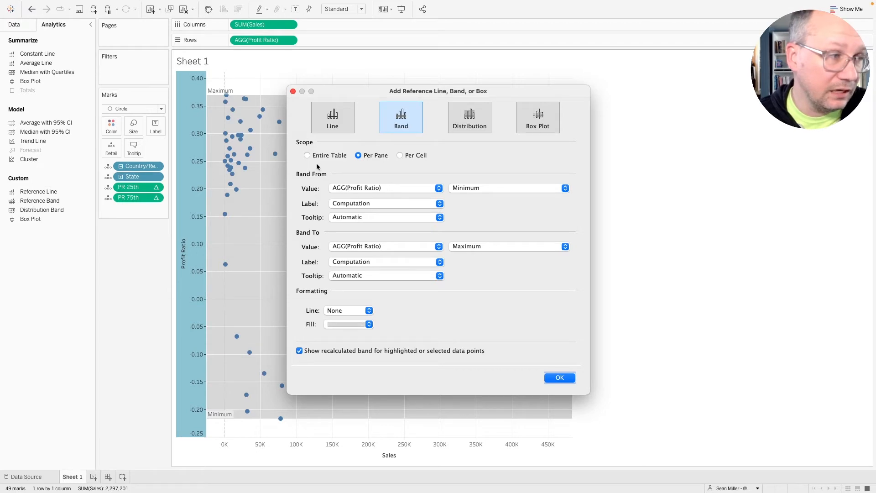
left_click(390, 184)
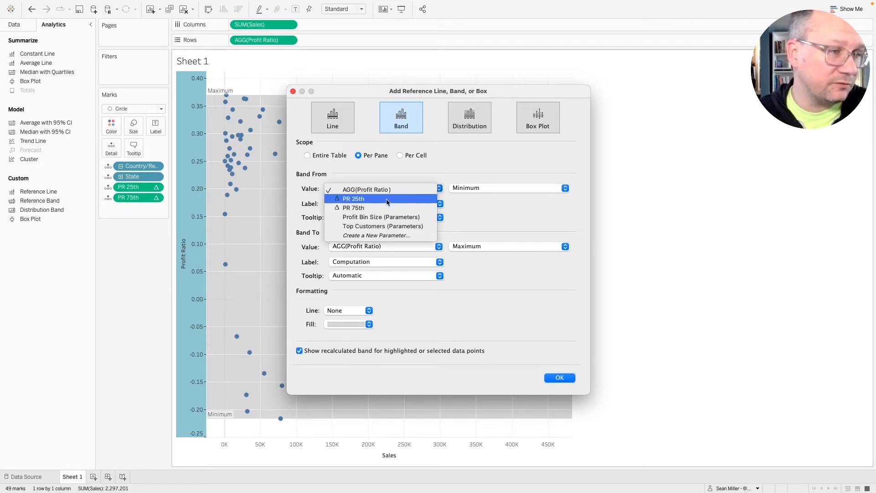
left_click(387, 200)
left_click(376, 246)
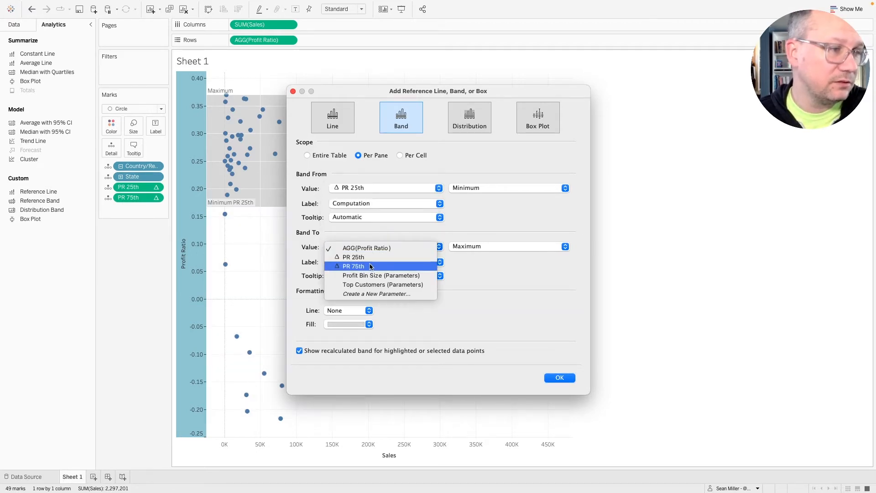
left_click(370, 266)
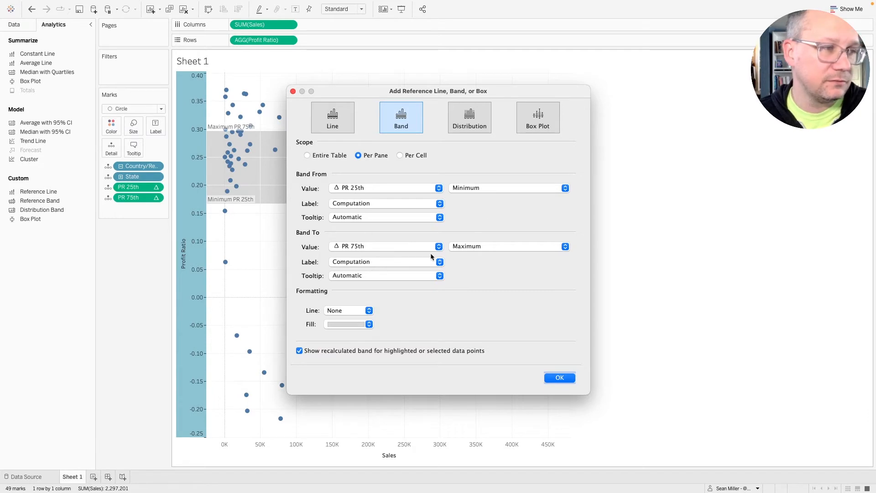
Fill the reference band with the custom hex color f2f9f9
left_click(349, 324)
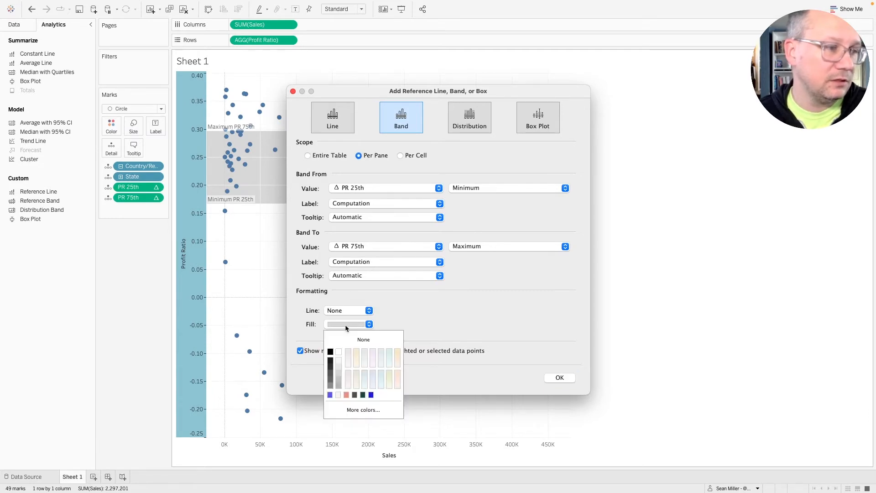
left_click(346, 409)
double_click(683, 170)
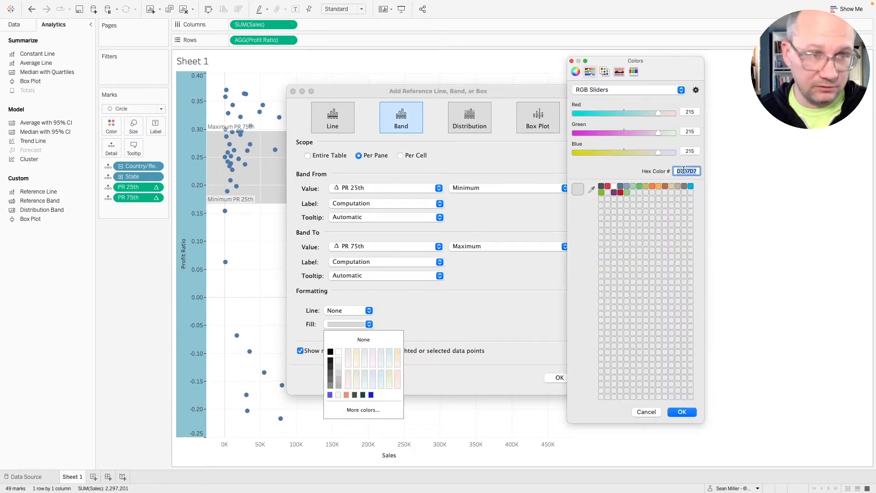
type("f2f9")
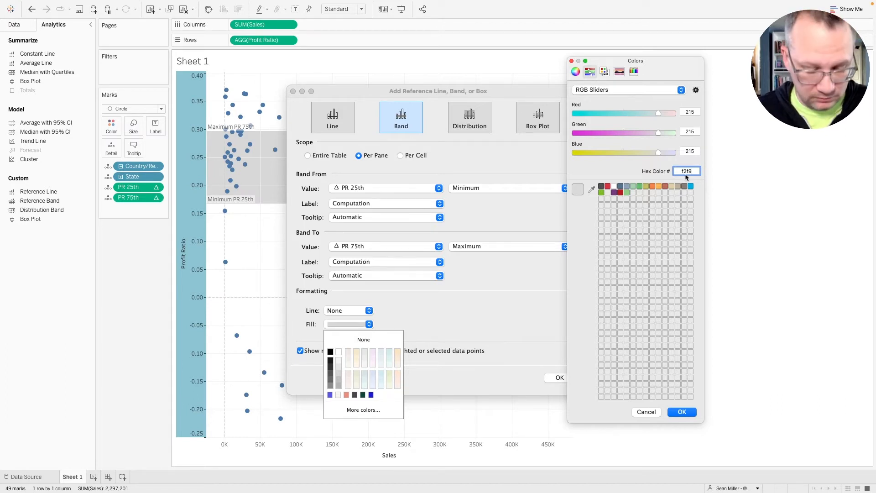
type("f9")
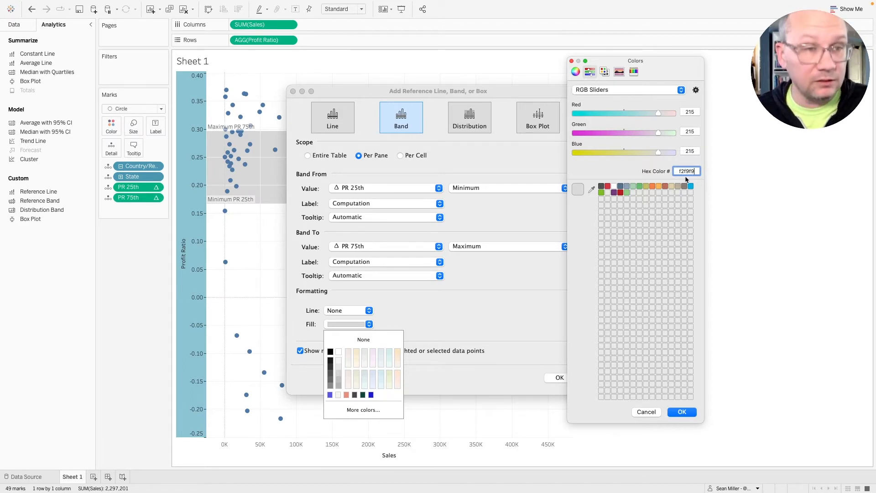
left_click(683, 412)
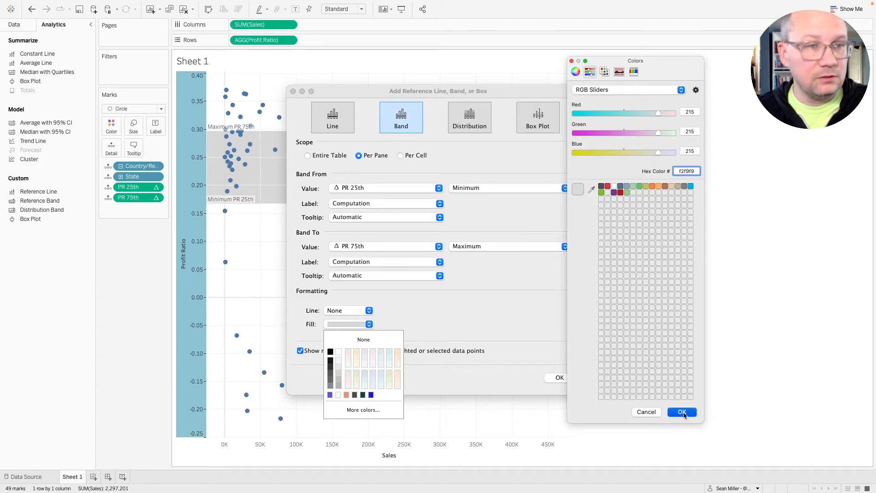
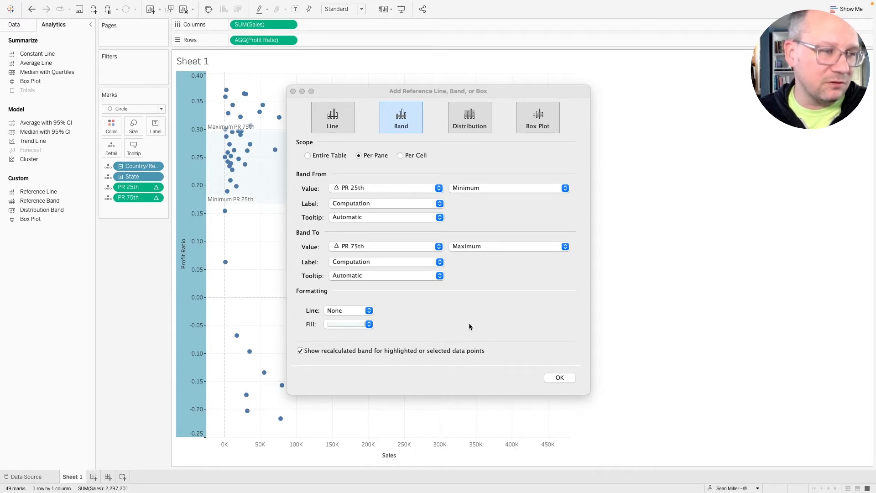
Disable the recalculated band for highlighted or selected data points, apply the reference band and return to the data fields
left_click(317, 351)
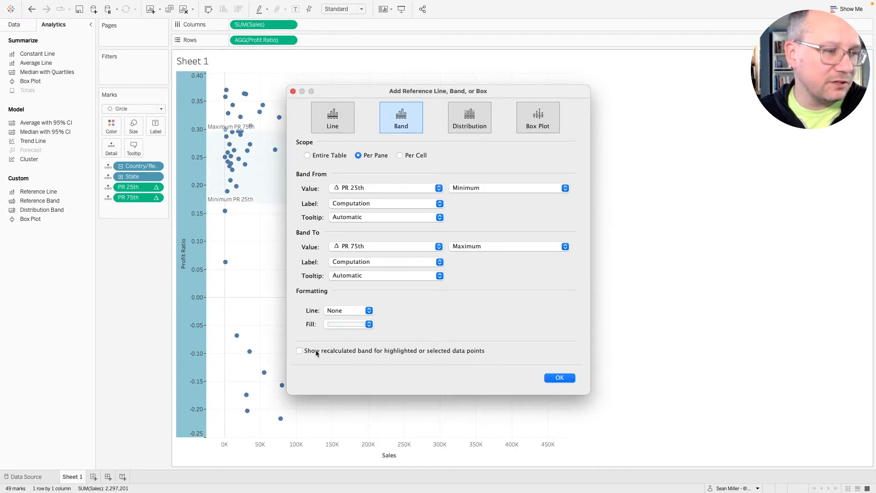
left_click(560, 378)
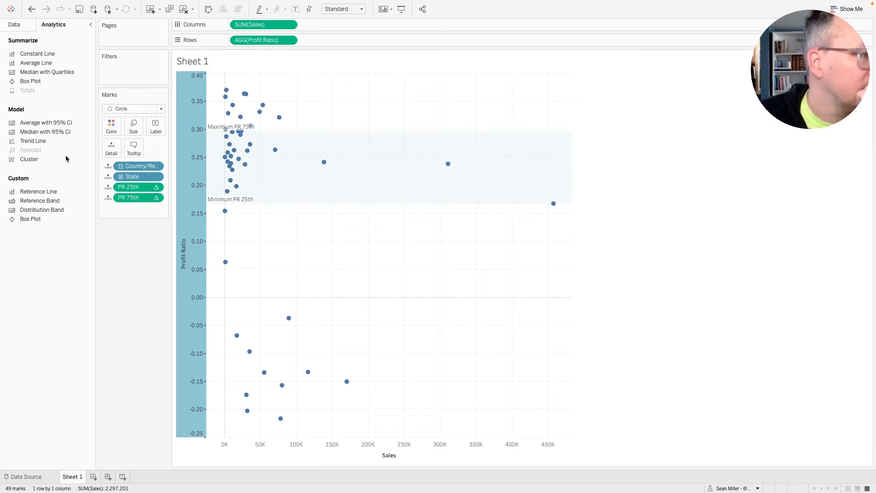
left_click(14, 25)
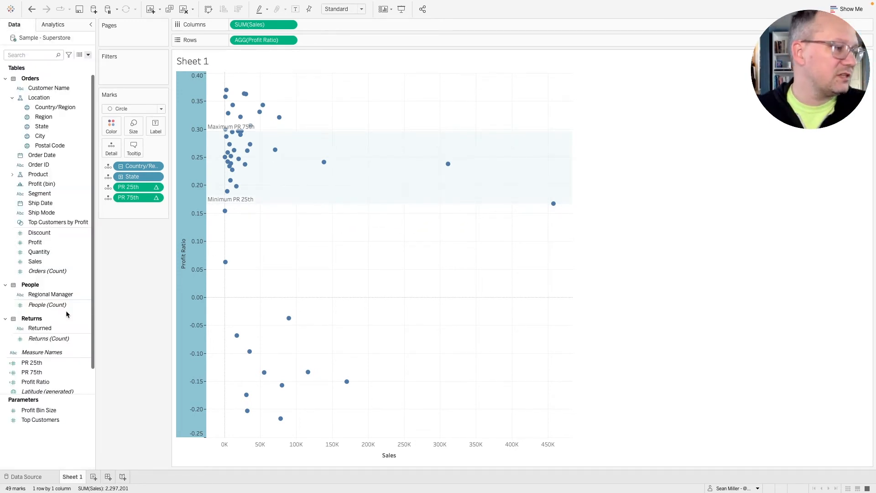
Duplicate the PR 25th and PR 75th calculated fields together
left_click(42, 362)
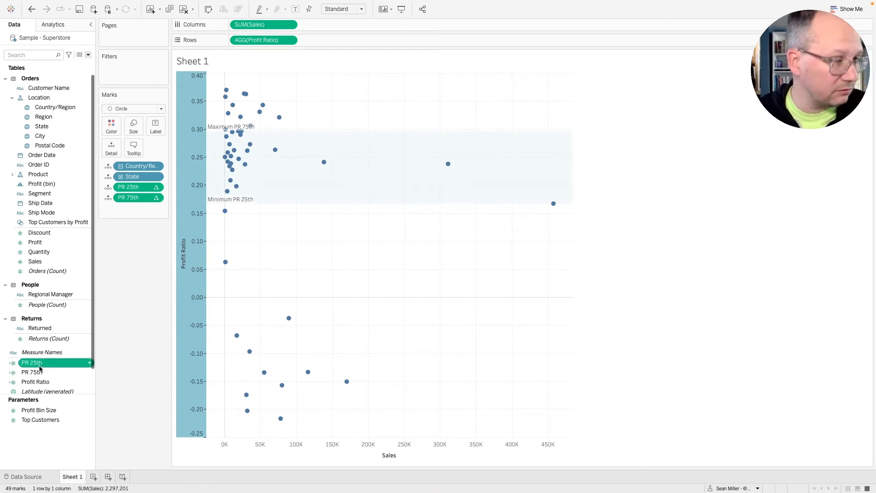
left_click(36, 372, "ctrl")
right_click(37, 372)
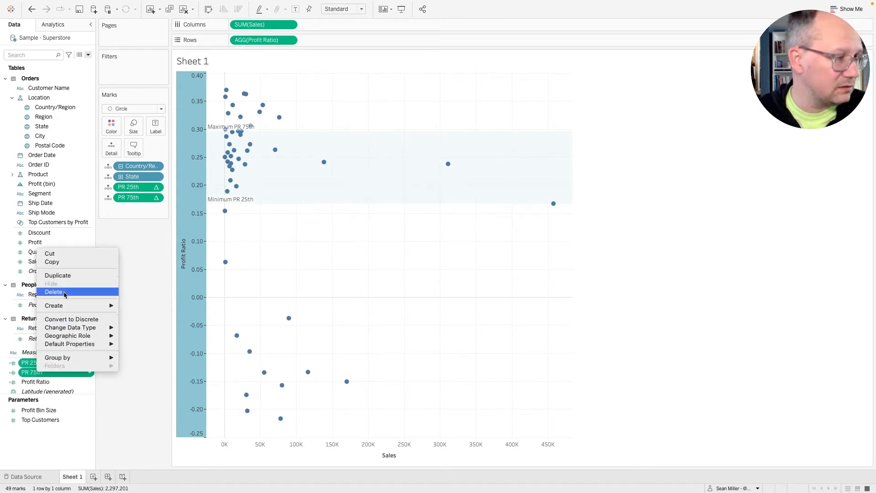
left_click(57, 275)
Open the copy of PR 25th for editing and rename it Sales 25th
left_click(50, 373)
right_click(50, 373)
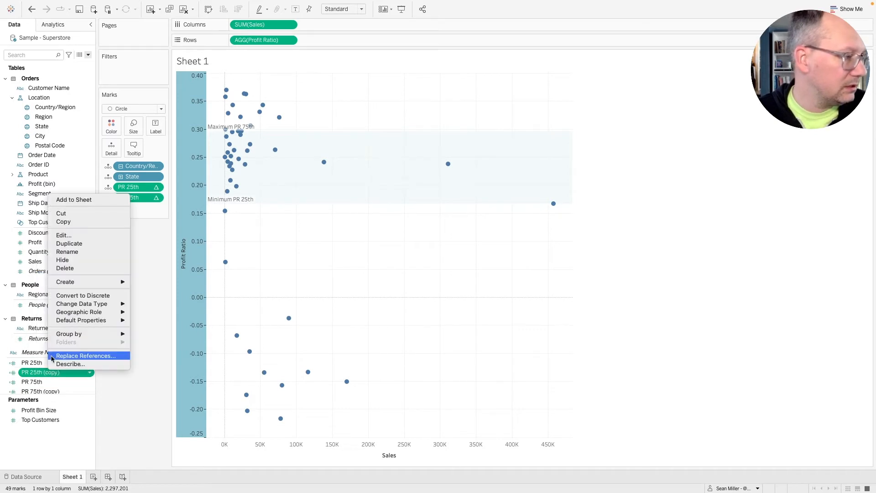
left_click(69, 242)
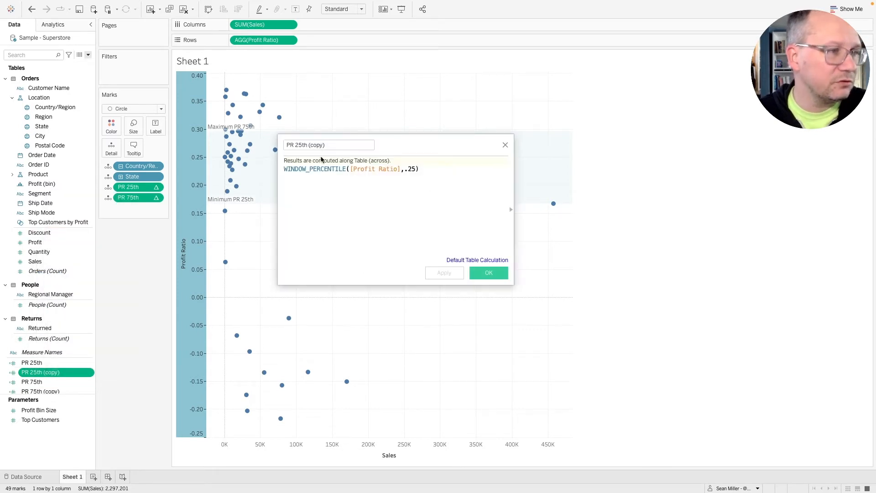
left_click_drag(294, 145, 268, 147)
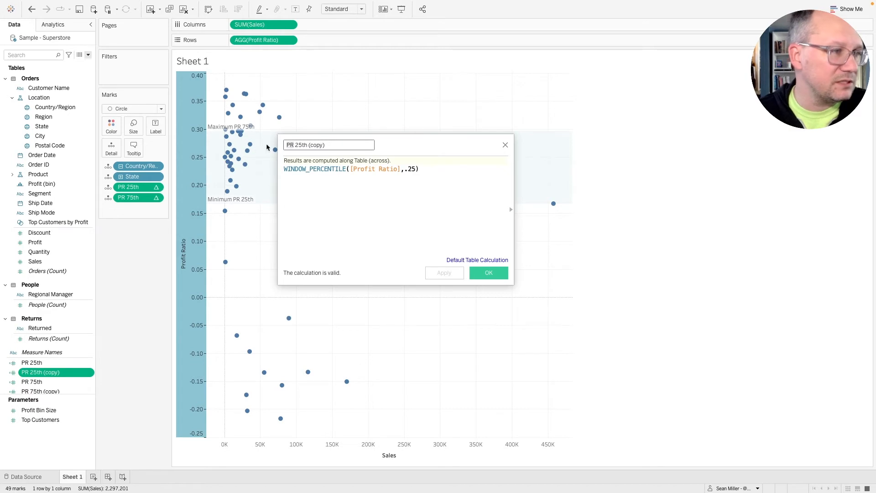
type("Sales")
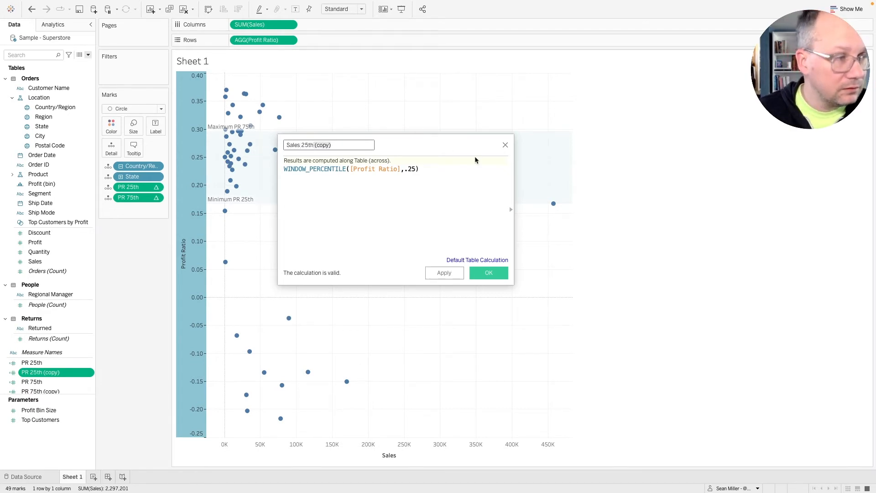
key("BackSpace")
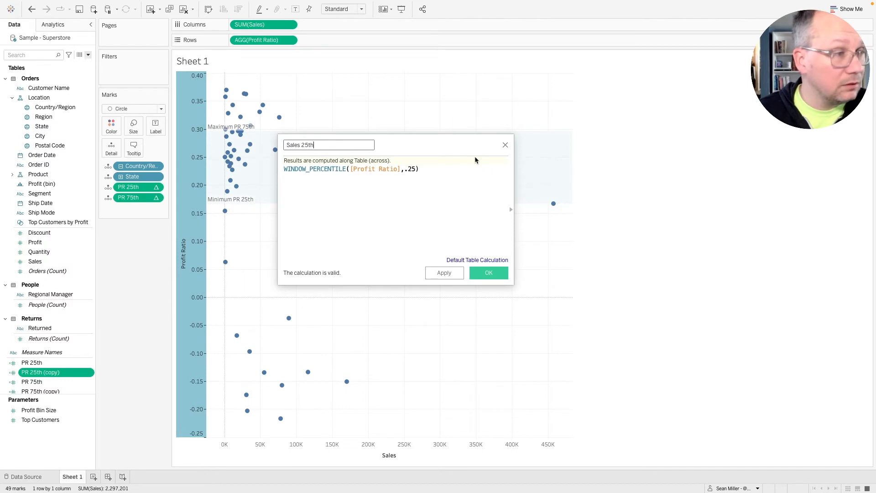
Change the Sales 25th formula to WINDOW_PERCENTILE(sum([Sales]),.25) and save the calculation
left_click(349, 169)
type("sum(")
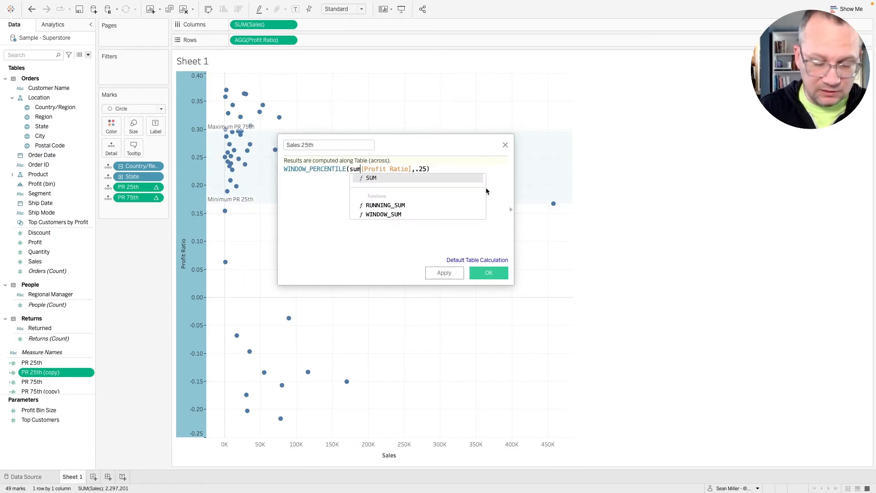
double_click(400, 170)
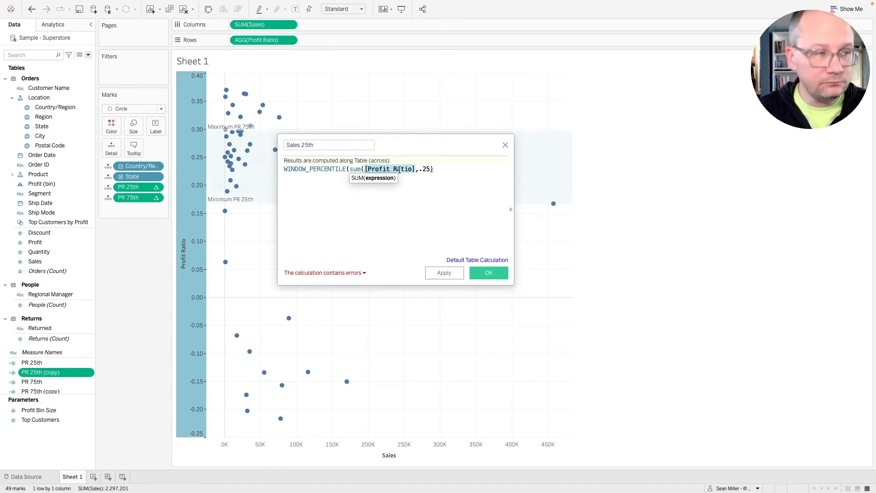
type("[Sales])")
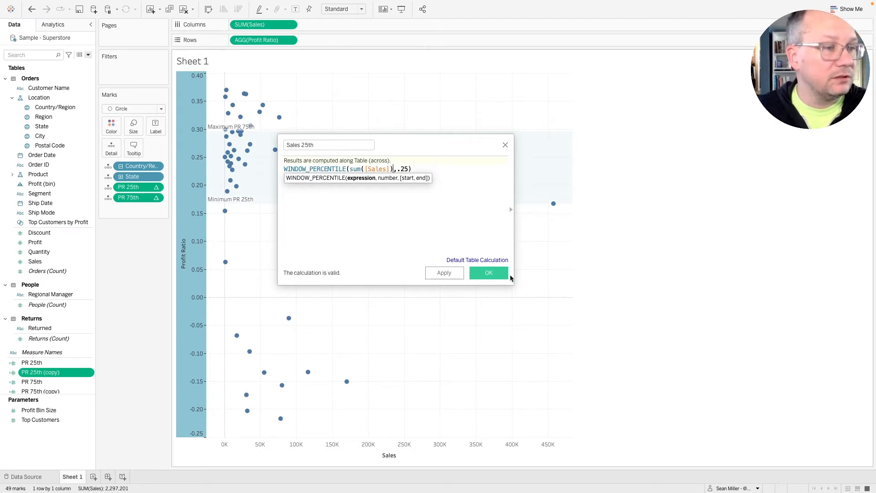
left_click(490, 272)
Open the copy of PR 75th for editing and rename it Sales 75th
right_click(45, 382)
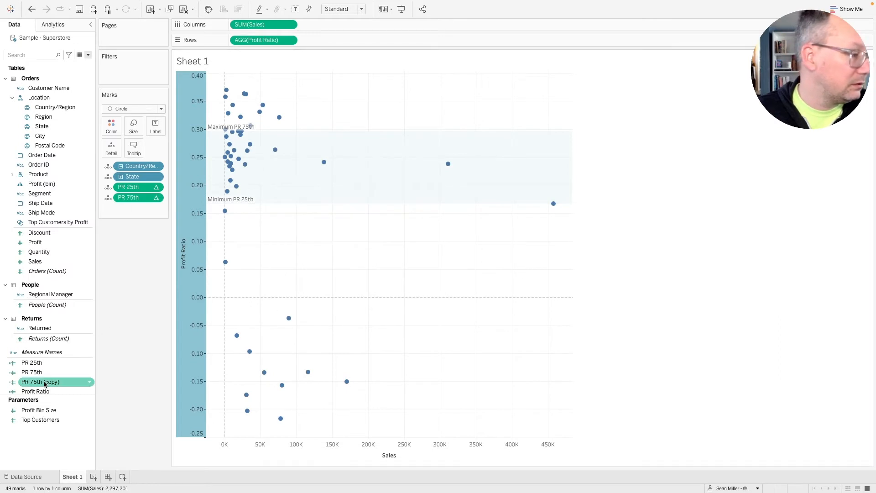
left_click(66, 249)
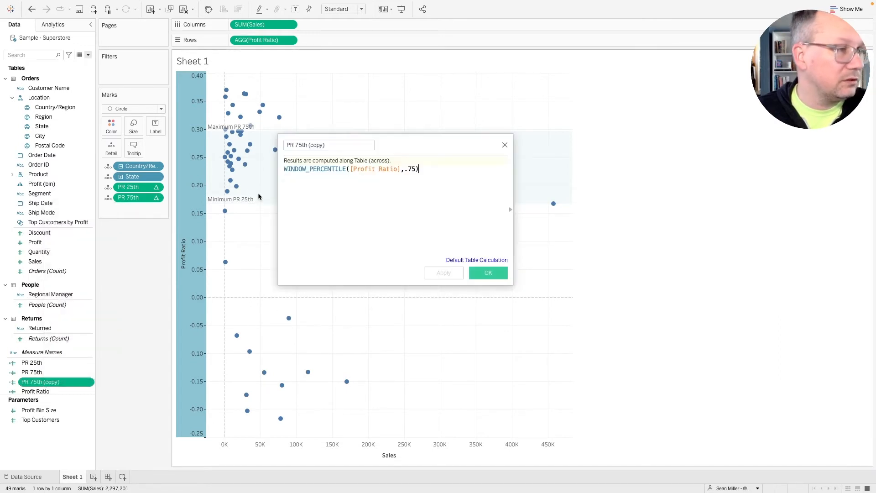
left_click(302, 144)
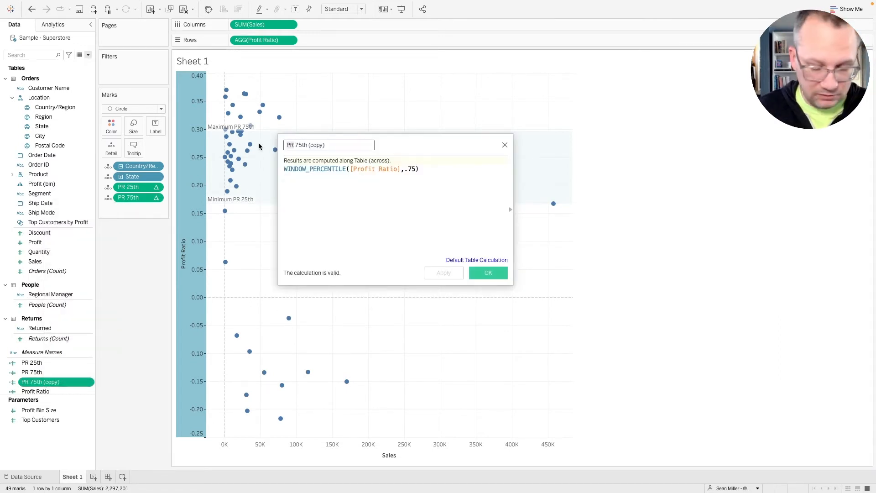
type("Sales")
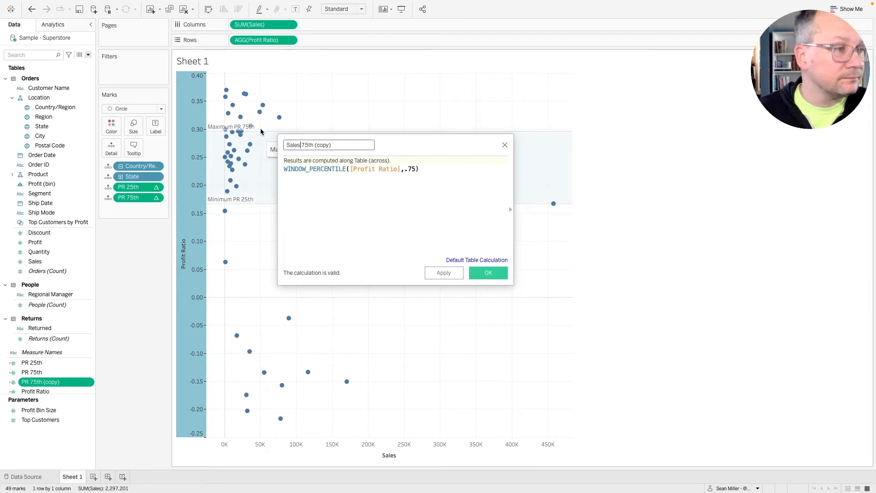
left_click_drag(314, 146, 467, 142)
key("BackSpace")
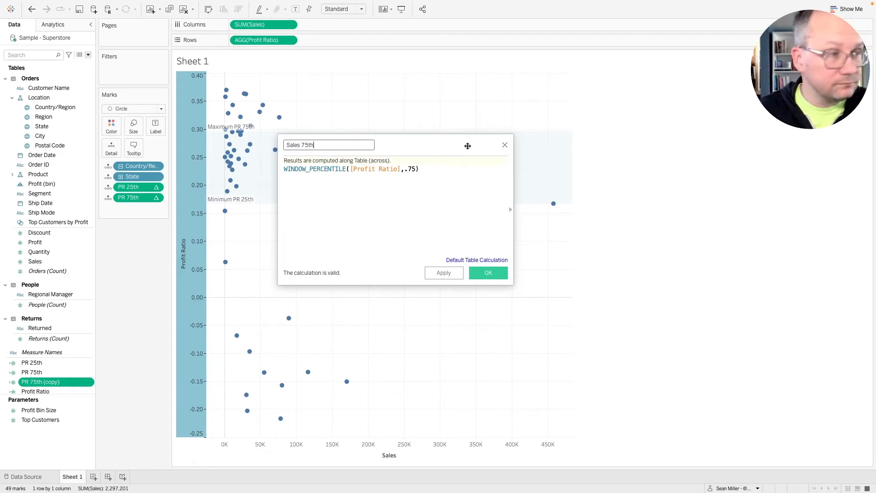
Change the Sales 75th formula to WINDOW_PERCENTILE(sum([Sales]),.75) and save the calculation
left_click(350, 169)
type("sum(")
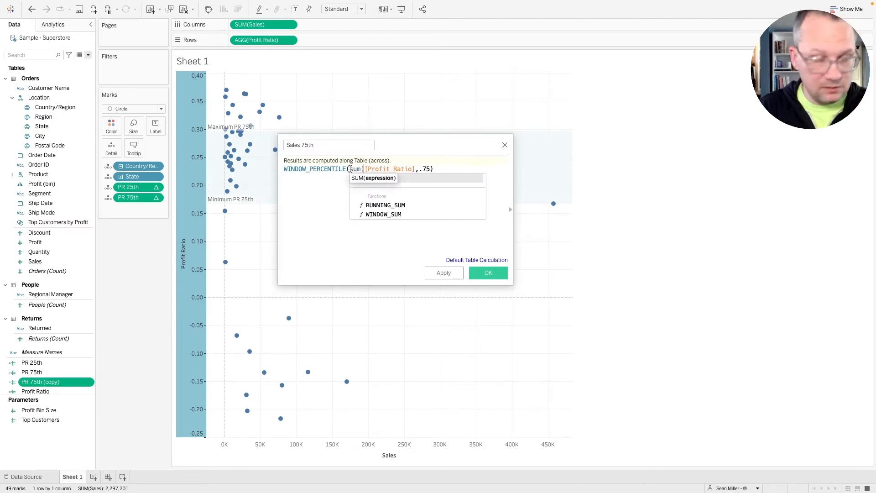
double_click(387, 169)
type("sale")
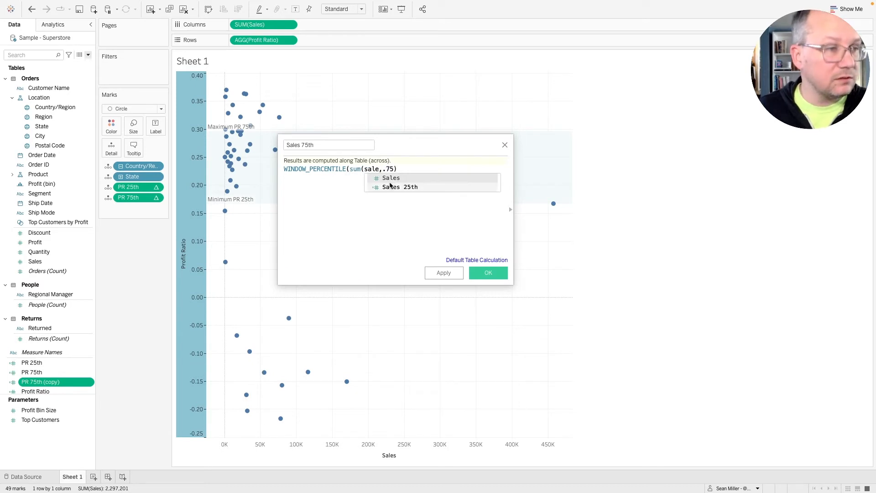
left_click(396, 178)
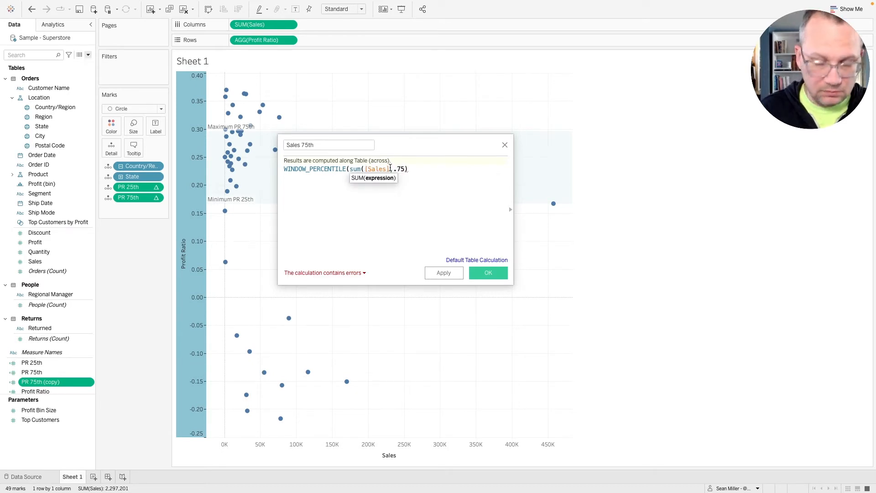
type(")")
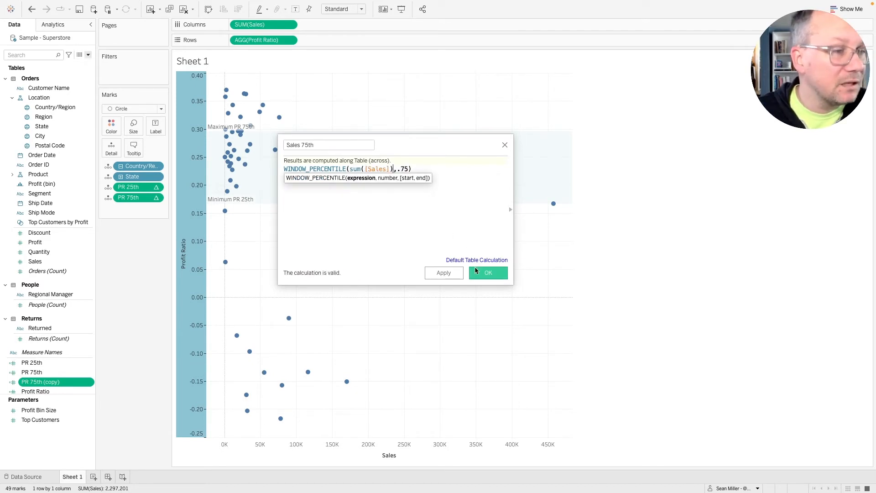
left_click(487, 273)
Add the Sales 25th and Sales 75th fields to the marks as detail
scroll(53, 350, "down", 2)
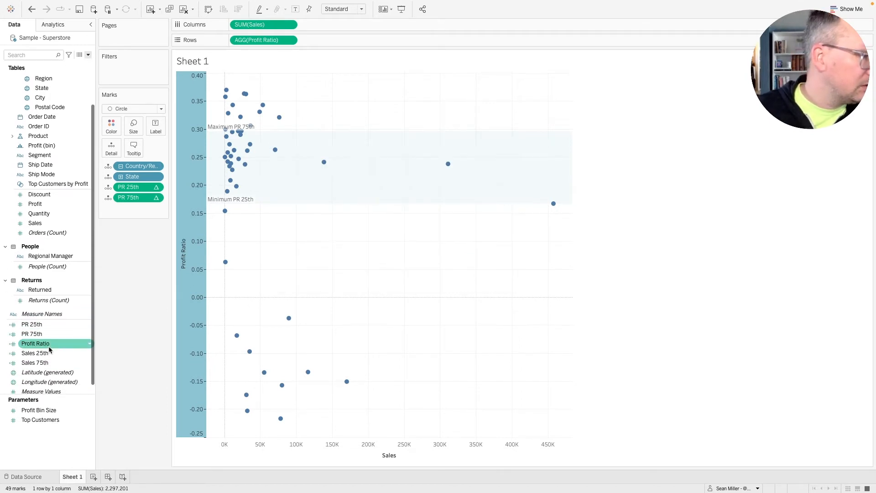
left_click(48, 353)
left_click(47, 363, "ctrl")
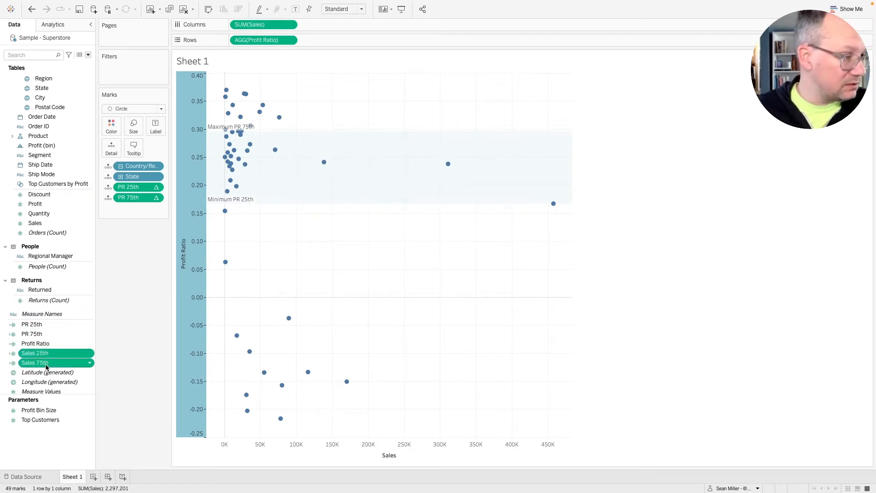
left_click_drag(50, 356, 111, 150)
Set the Sales 25th and Sales 75th table calculations to compute using State
left_click(155, 208)
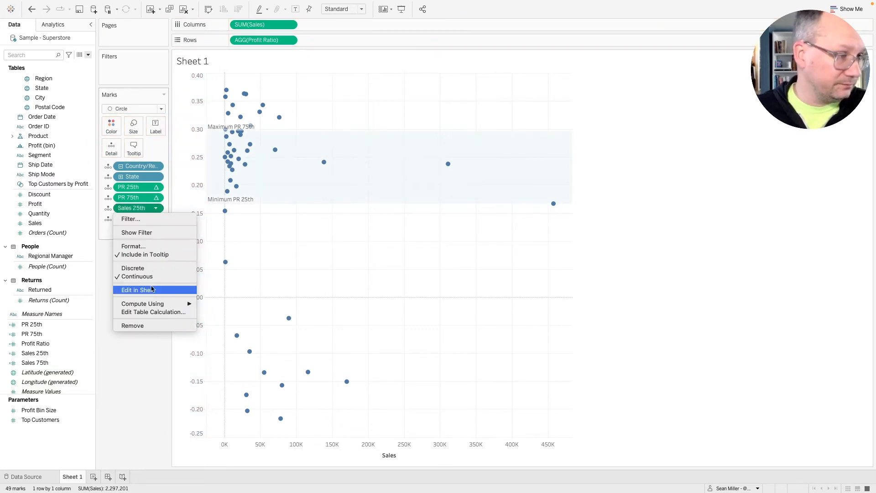
mouse_move(178, 304)
left_click(221, 329)
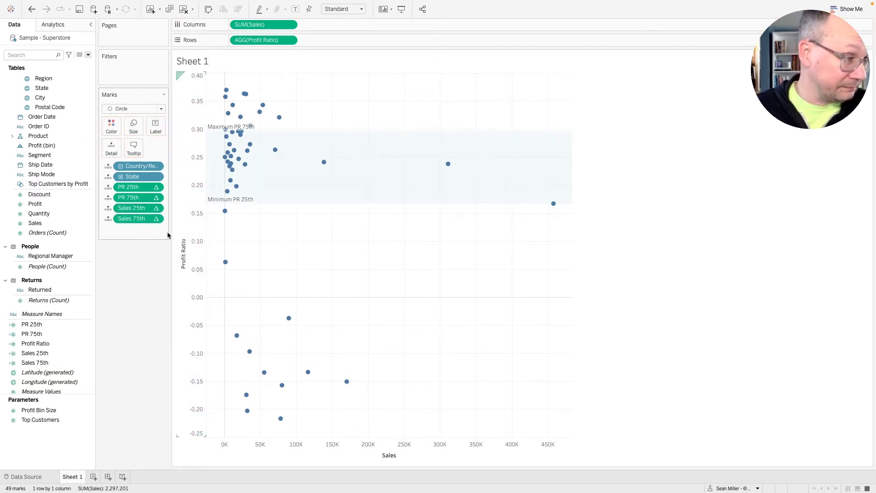
left_click(155, 219)
mouse_move(181, 314)
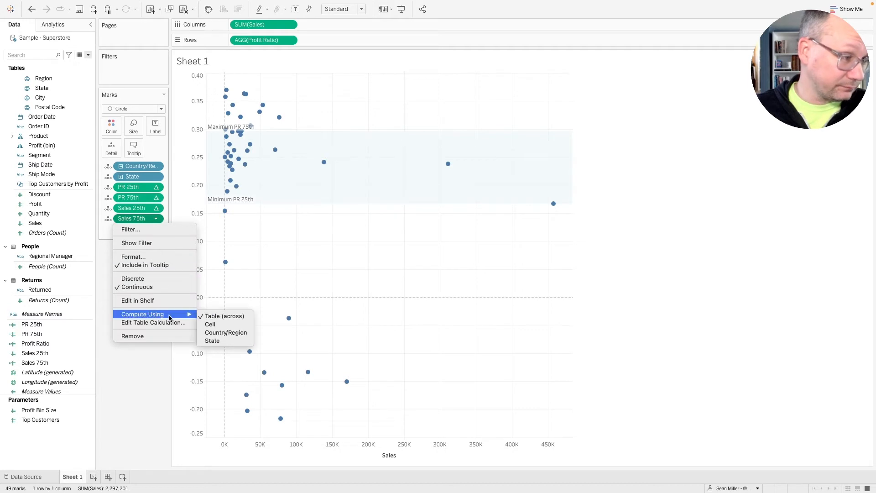
left_click(215, 333)
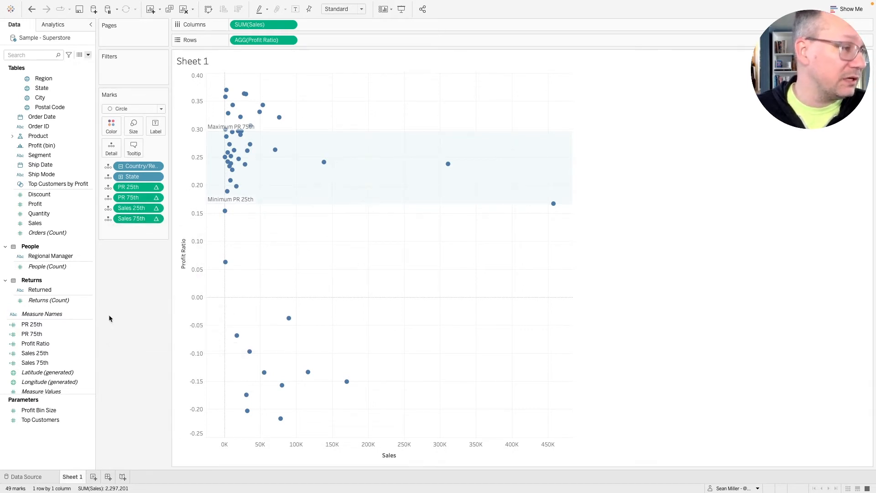
Add a reference band for Sales across the entire table, from minimum Sales 25th to maximum Sales 75th
left_click(65, 24)
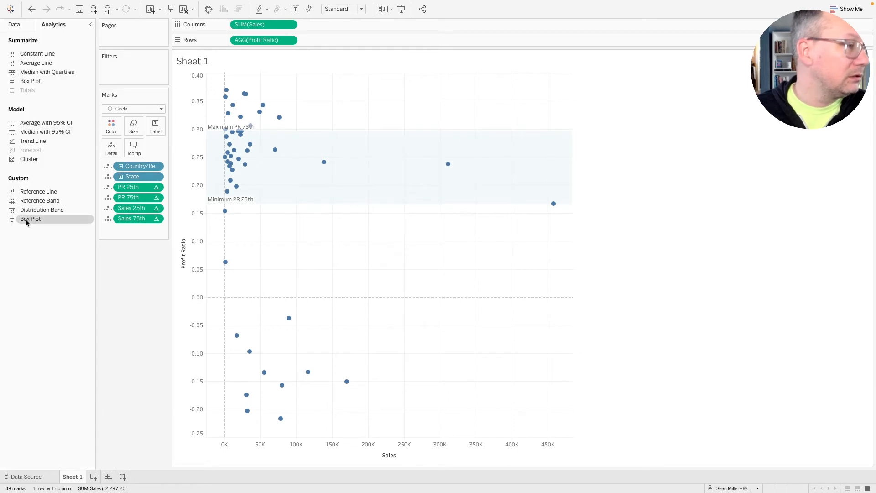
left_click_drag(38, 203, 258, 117)
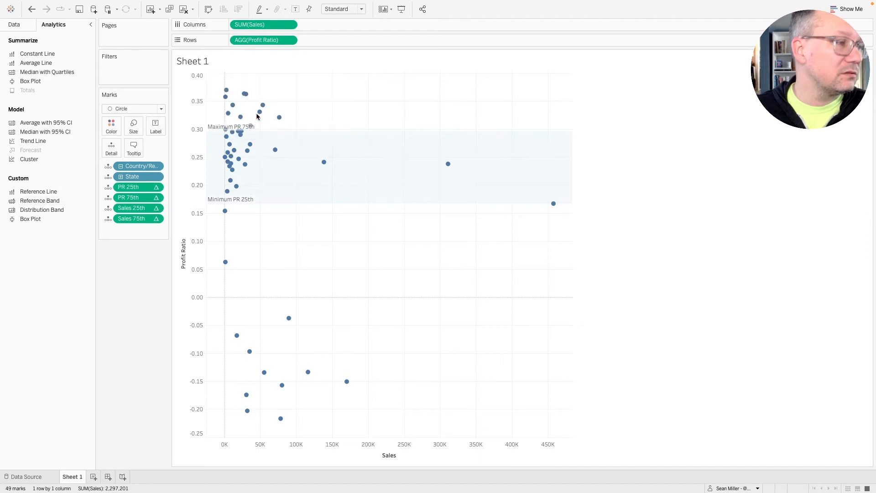
left_click(405, 190)
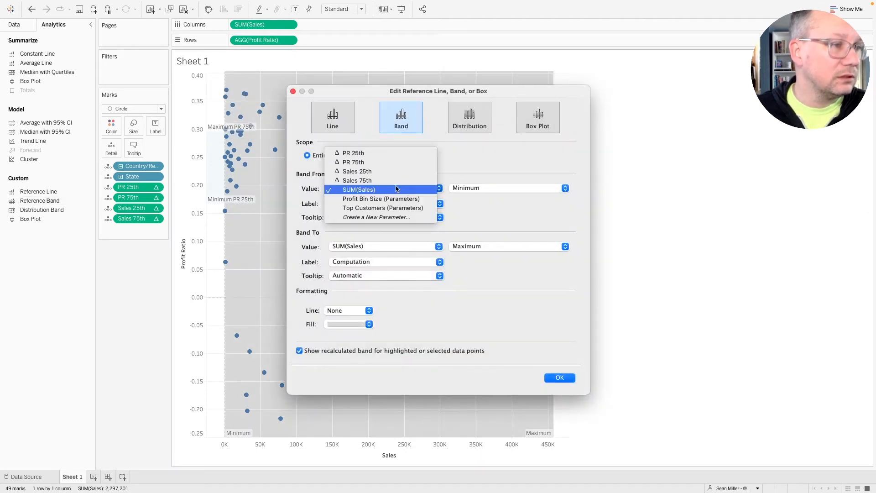
left_click(372, 171)
left_click(369, 244)
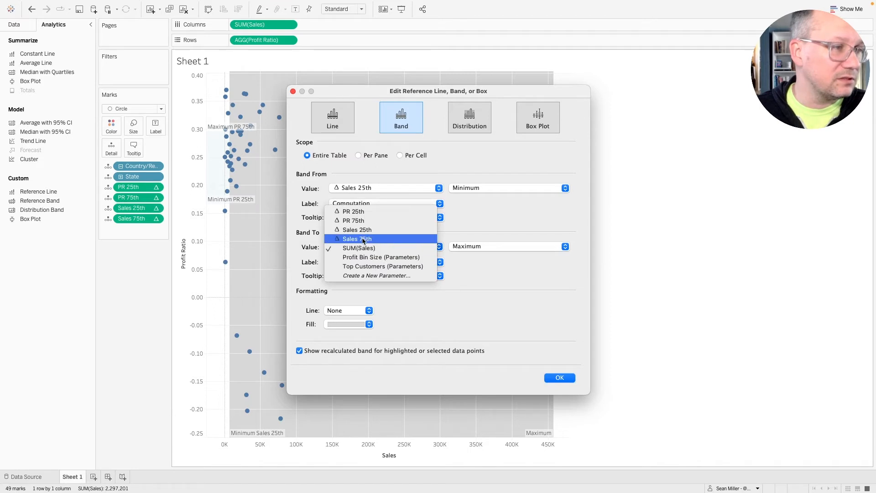
left_click(363, 239)
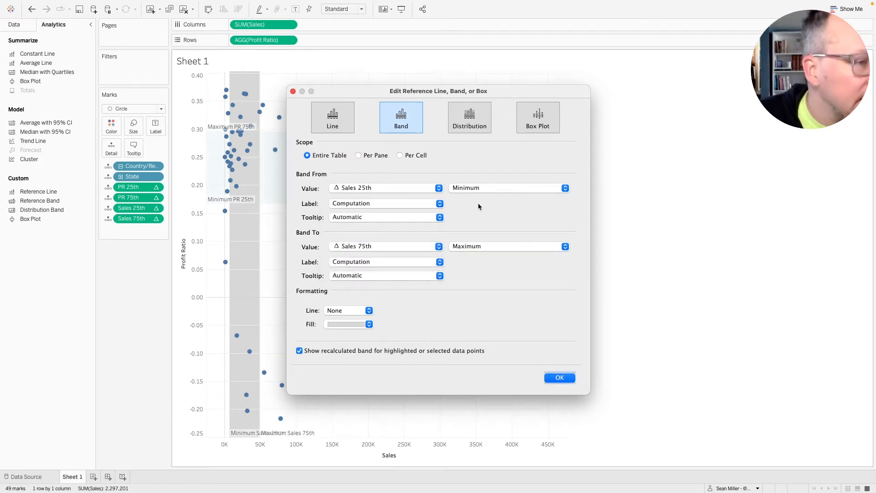
Set the Sales reference band's fill to None and apply the band
left_click(352, 323)
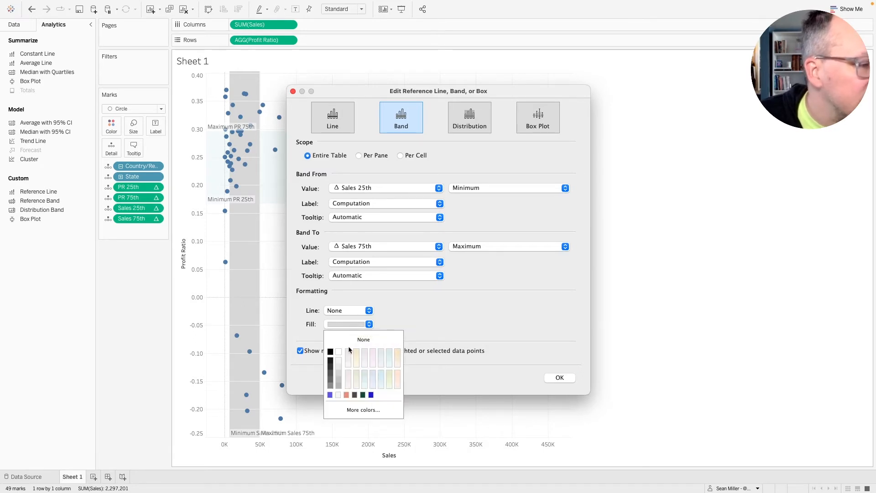
left_click(342, 410)
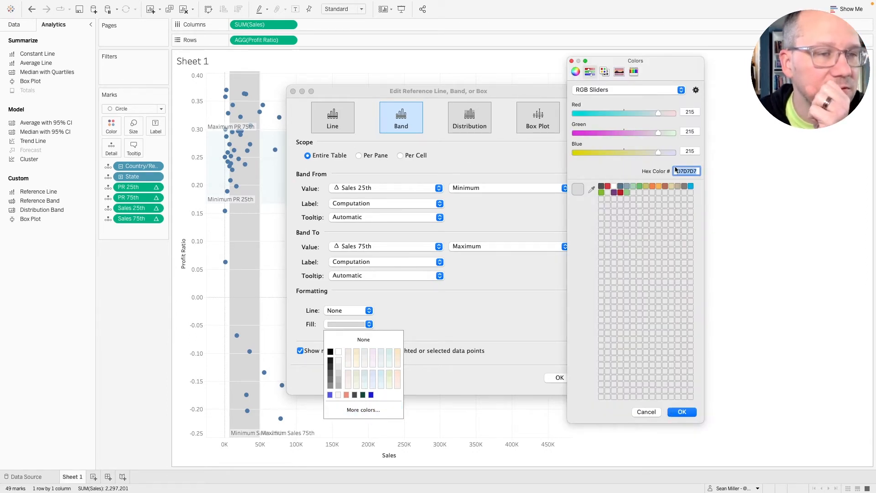
left_click(645, 412)
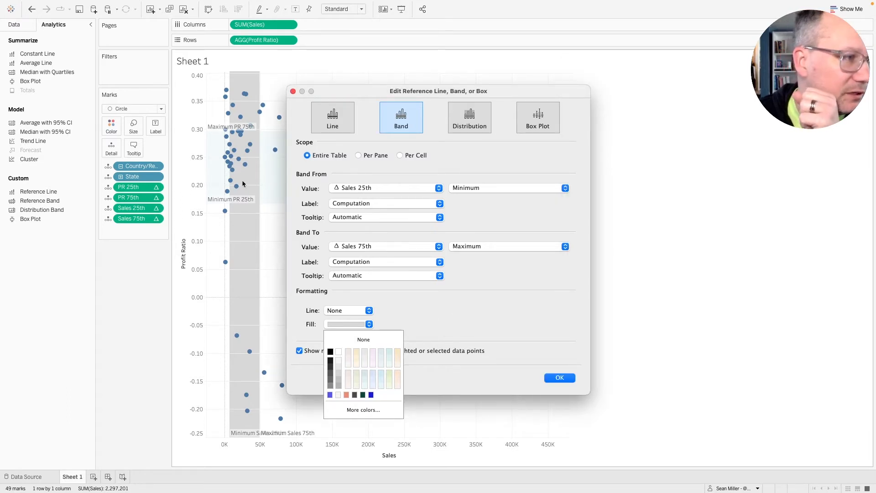
left_click(357, 340)
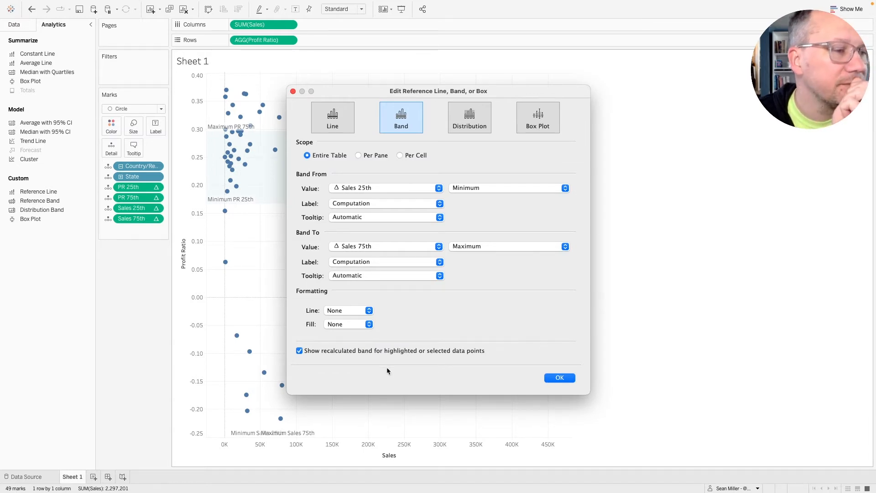
left_click(561, 377)
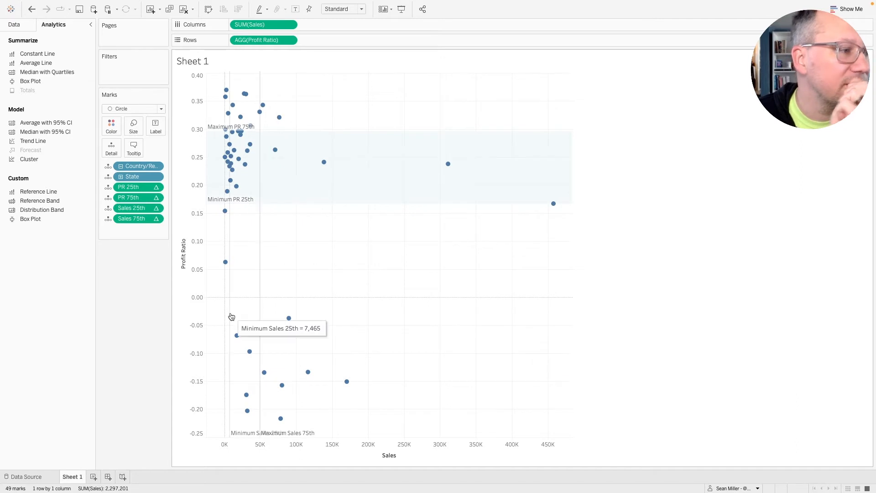
Convert the Sales reference band into a reference line at minimum Sales 25th, with its label and tooltip set to None
left_click(262, 222)
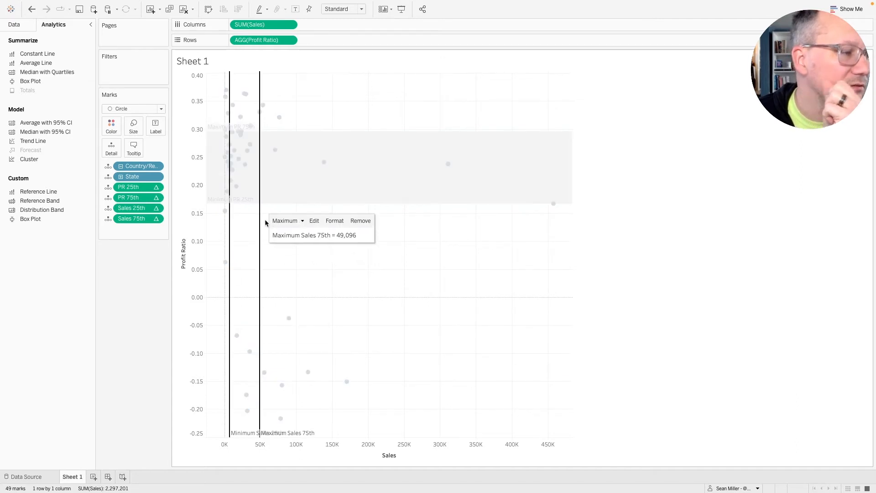
left_click(315, 221)
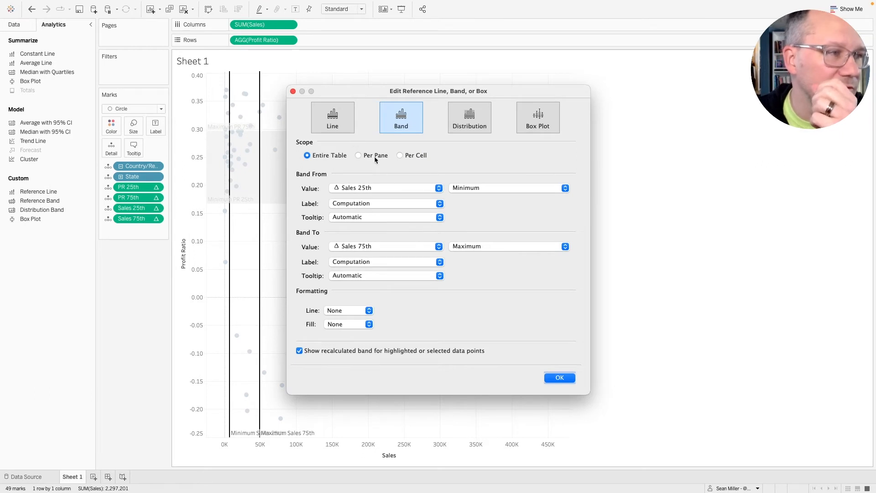
left_click(346, 110)
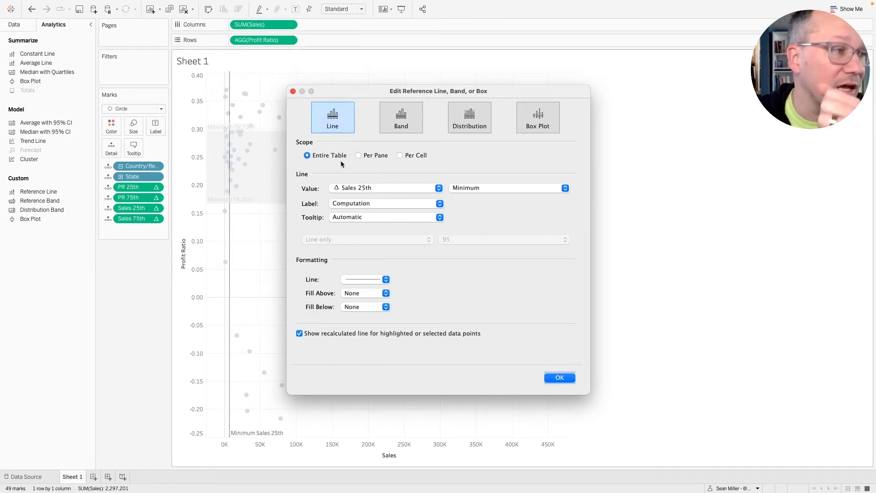
left_click(358, 280)
left_click(351, 203)
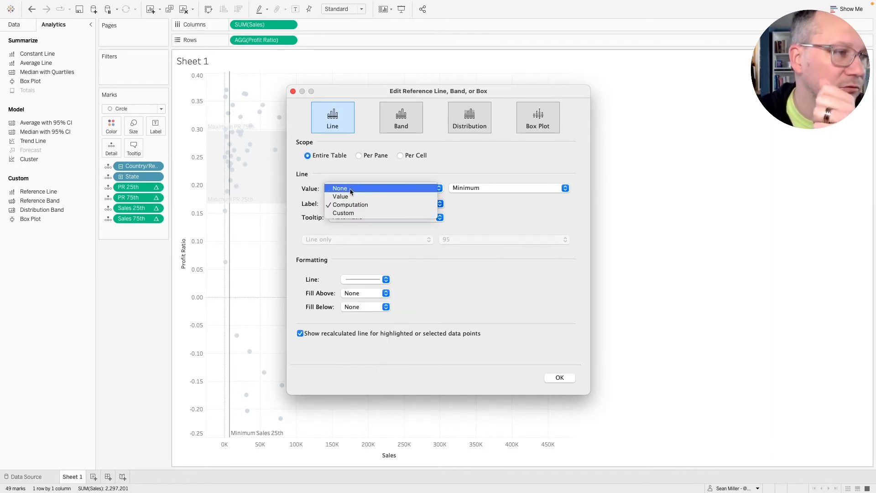
left_click(350, 189)
left_click(369, 217)
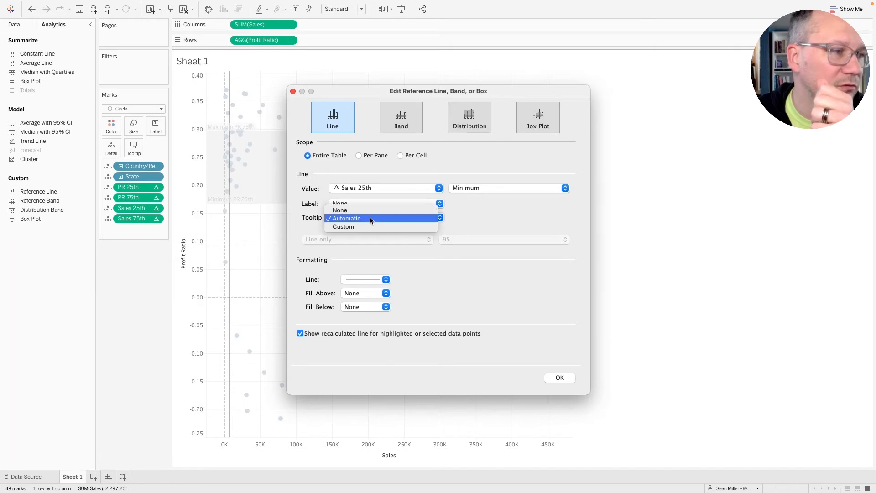
left_click(357, 209)
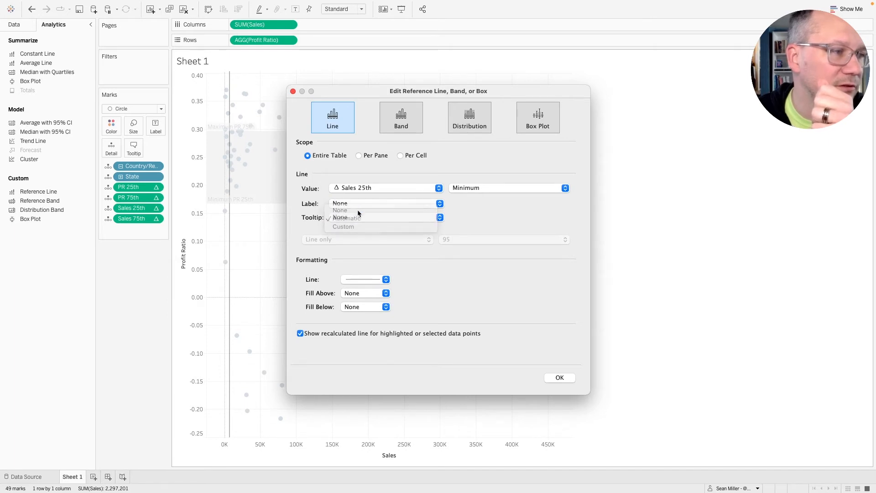
Format the Sales 25th reference line with no line and a white fill below, turn off its recalculated line, and apply it
left_click(364, 279)
left_click(358, 294)
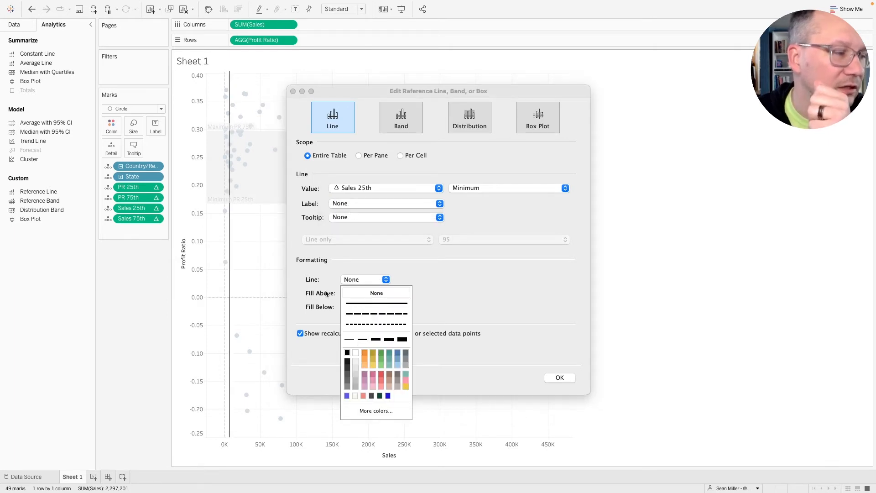
left_click(368, 262)
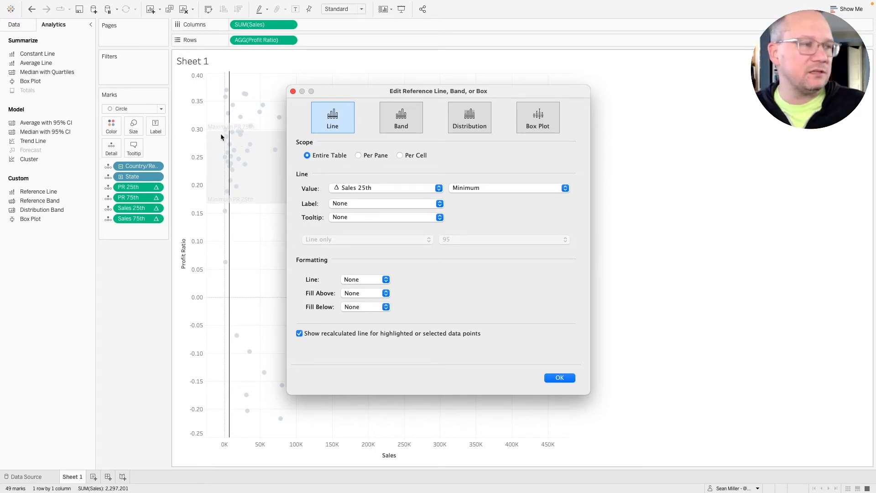
left_click(360, 307)
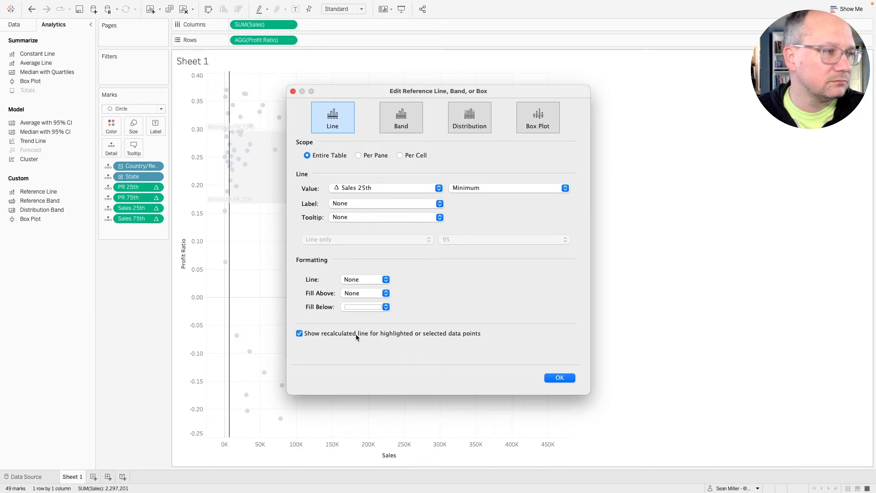
left_click(384, 337)
left_click(559, 377)
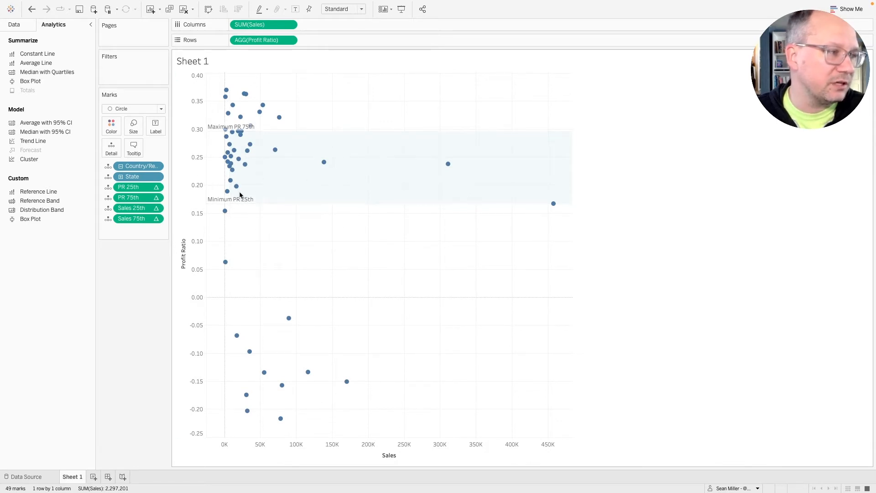
right_click(187, 195)
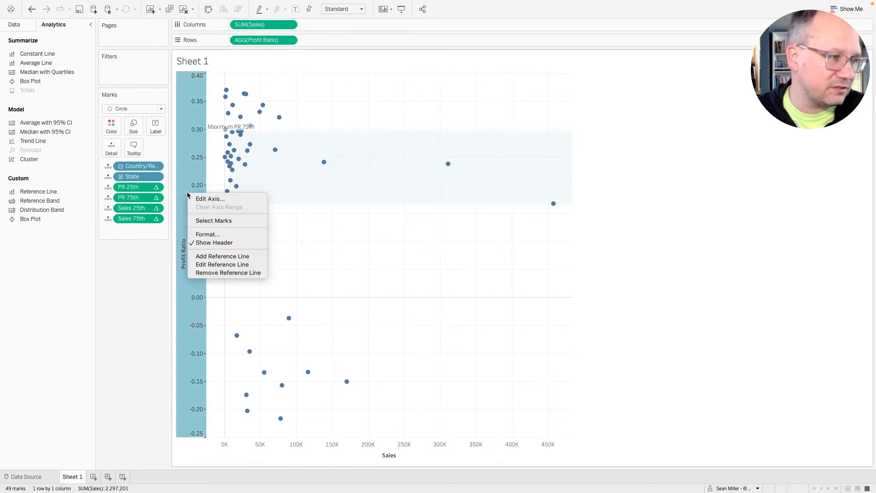
left_click(223, 259)
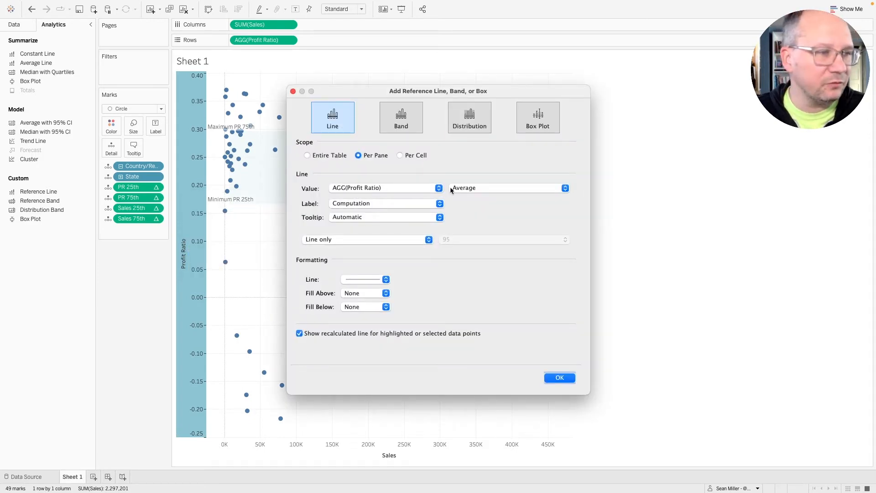
left_click(387, 188)
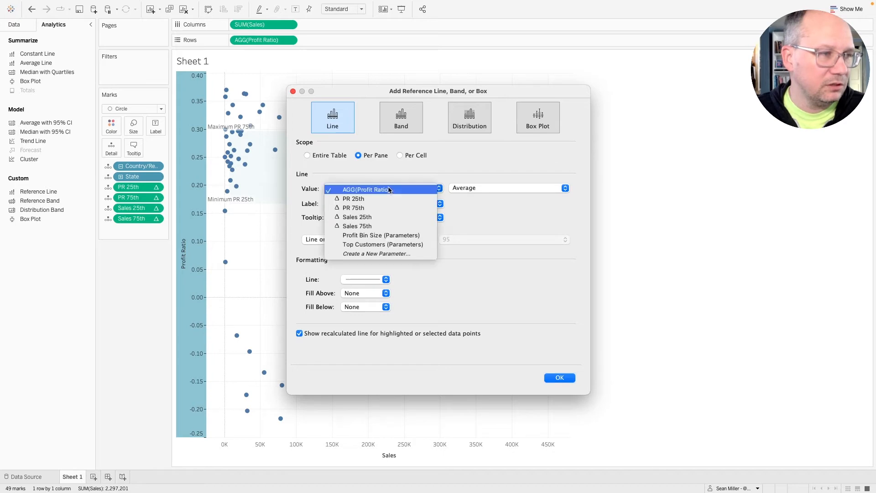
left_click(366, 227)
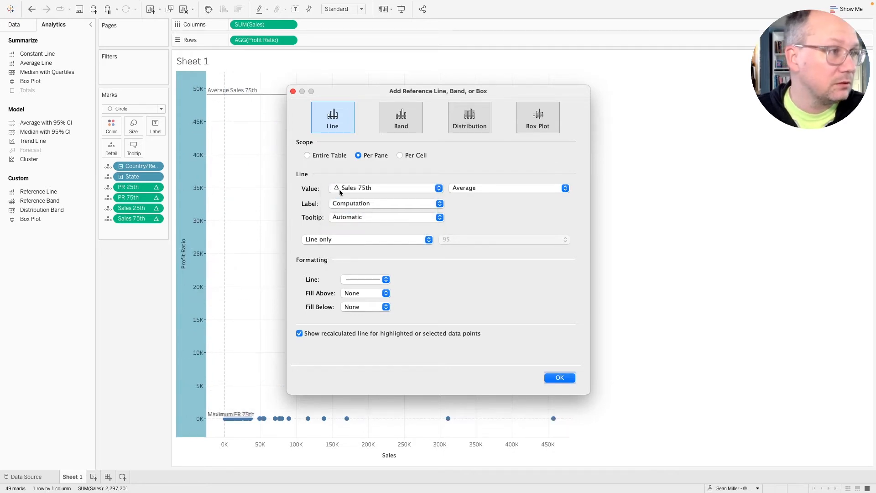
left_click(382, 187)
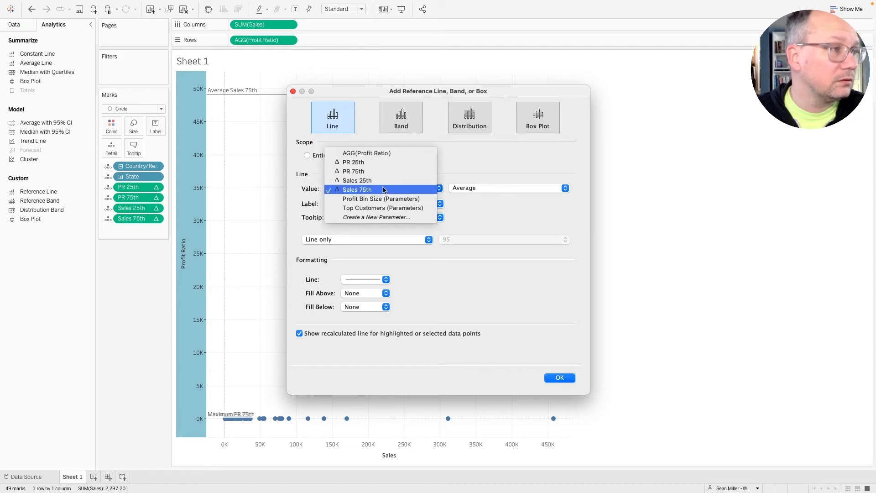
left_click(384, 190)
left_click(510, 189)
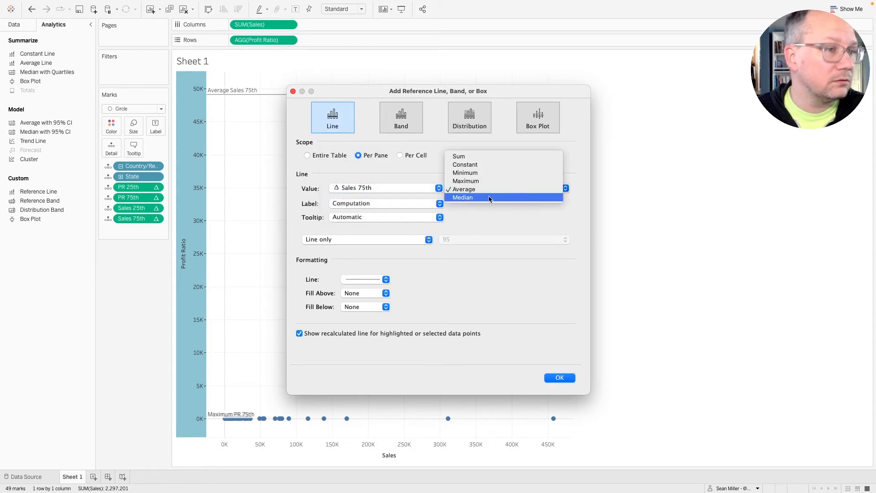
left_click(469, 175)
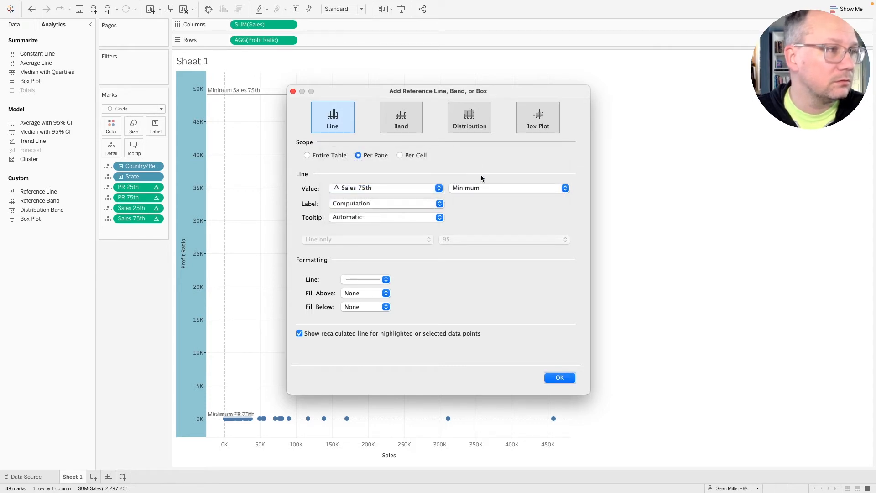
left_click(293, 92)
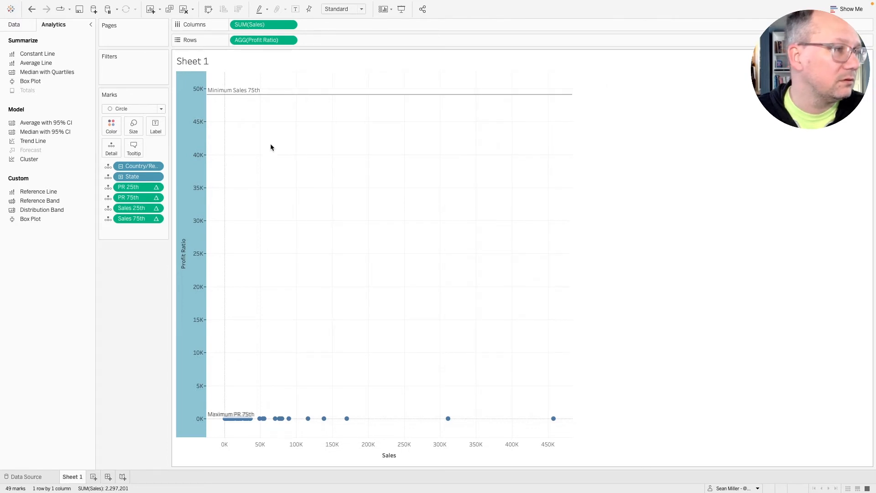
left_click_drag(280, 97, 122, 324)
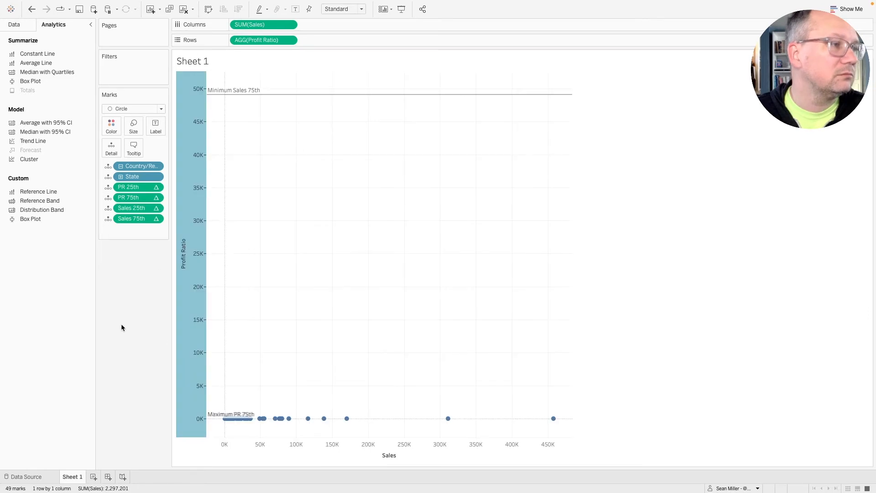
Add a per-pane reference line at average Sales 75th to the Sales axis, with its label and tooltip set to None
right_click(297, 459)
left_click(339, 428)
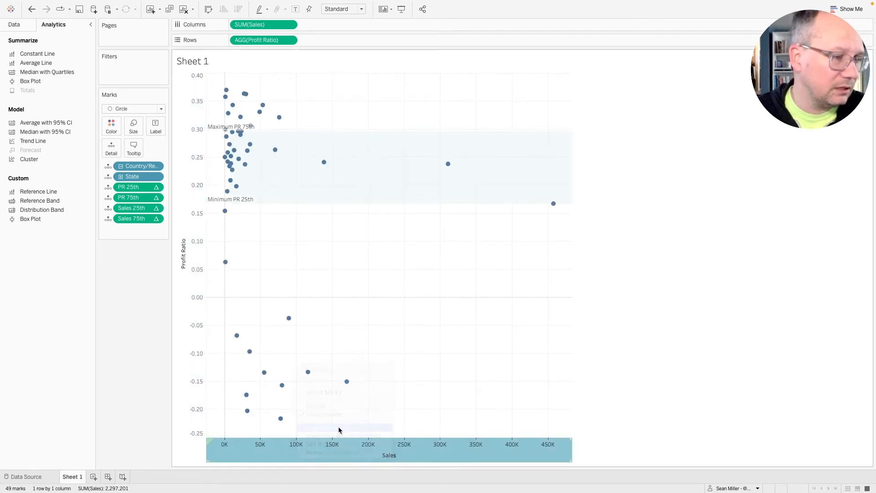
left_click(428, 188)
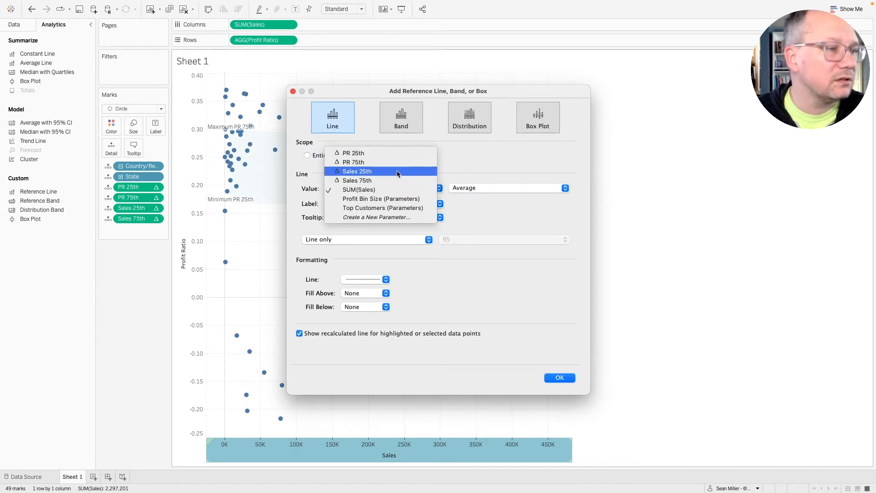
left_click(383, 181)
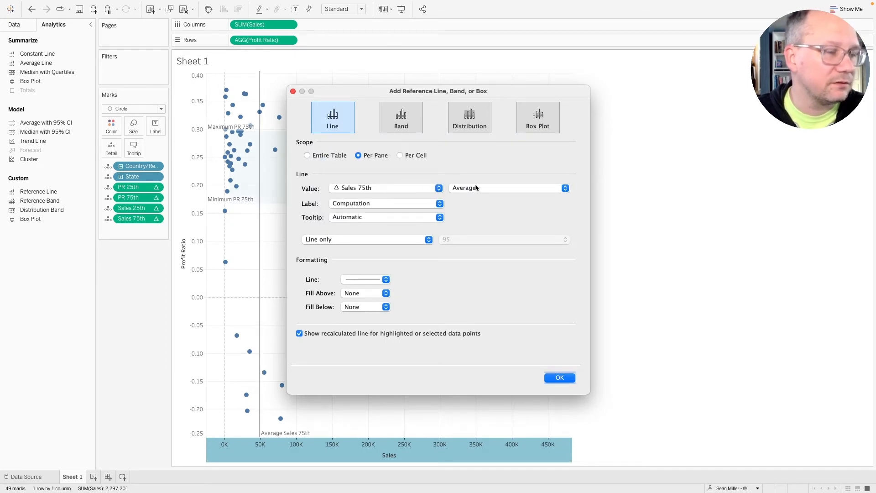
left_click(374, 205)
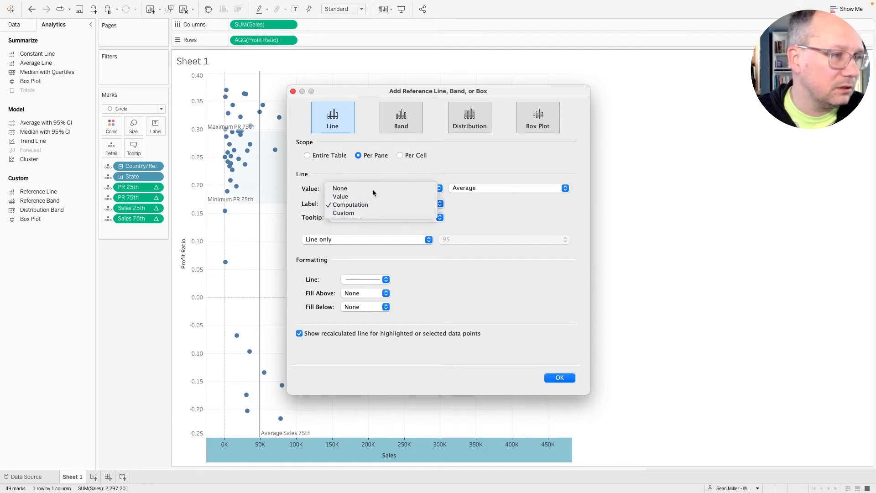
left_click(372, 189)
left_click(369, 218)
left_click(352, 211)
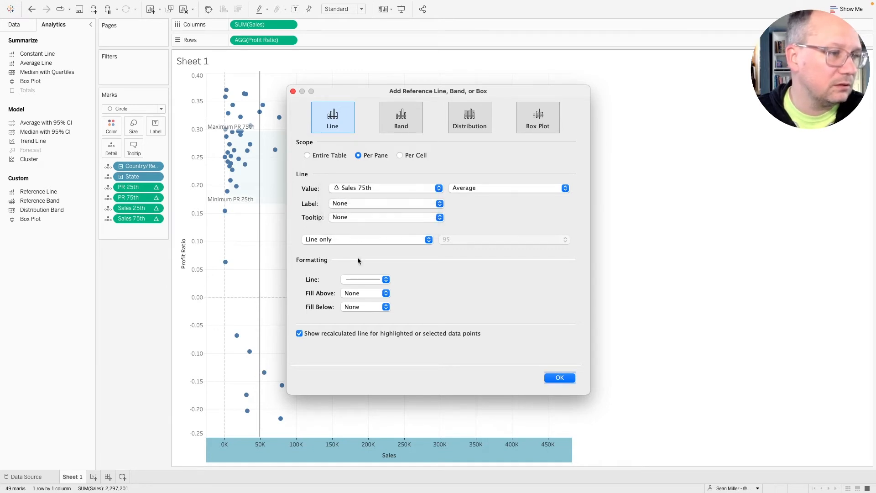
Format the Sales 75th reference line with no line and a white fill above, turn off its recalculated line, and apply it
left_click(354, 280)
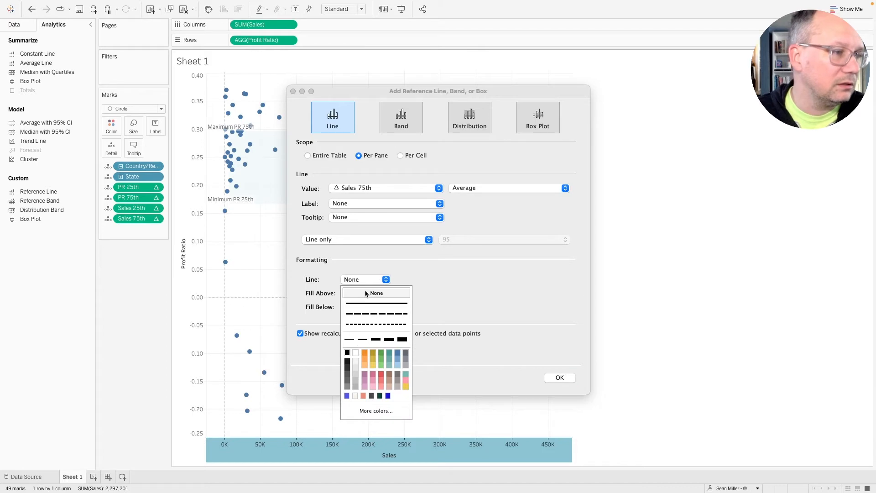
left_click(321, 295)
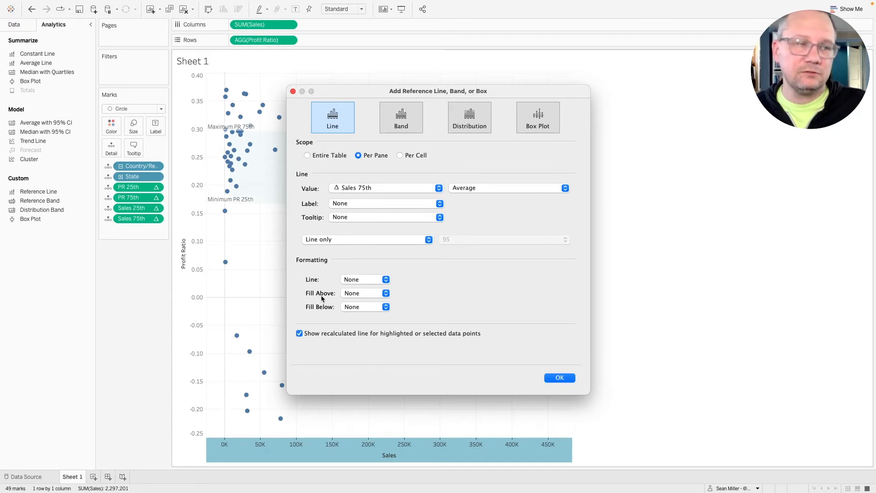
left_click(361, 293)
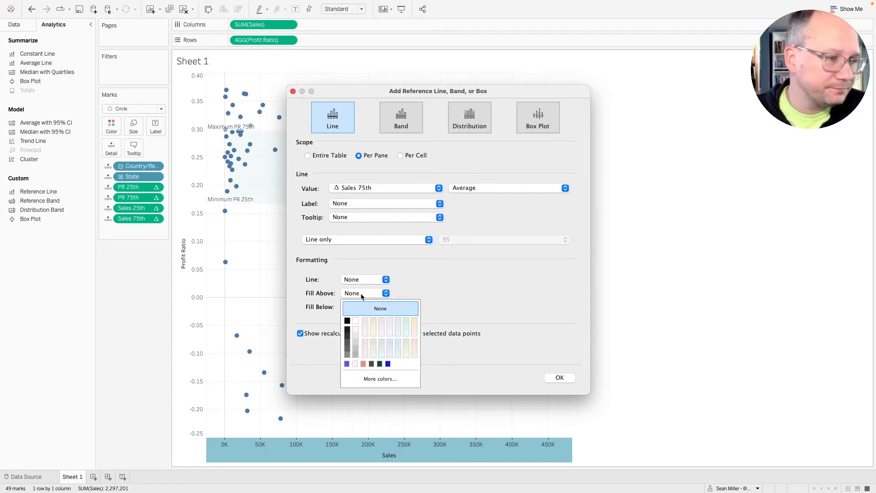
left_click(355, 321)
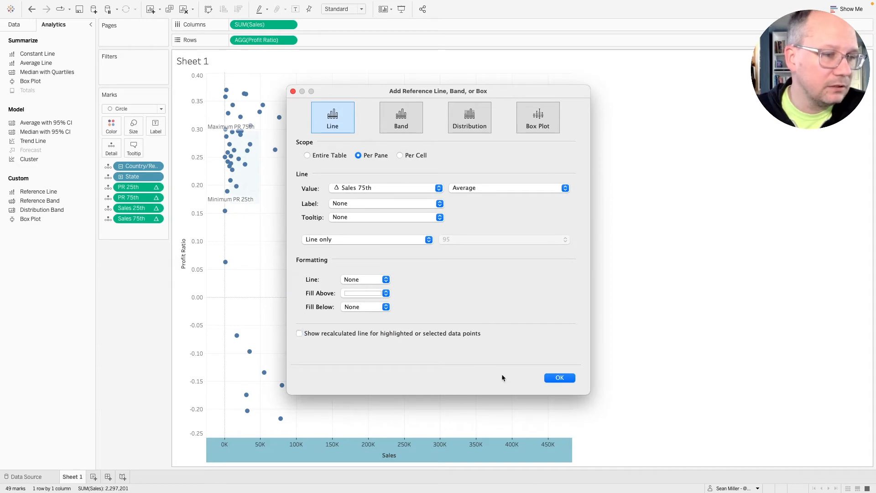
left_click(560, 377)
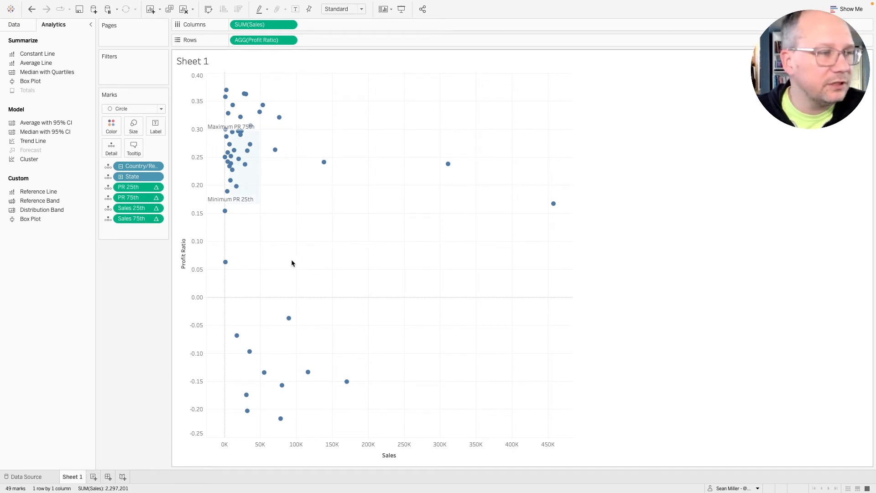
Set the sheet's grid lines to None
right_click(384, 255)
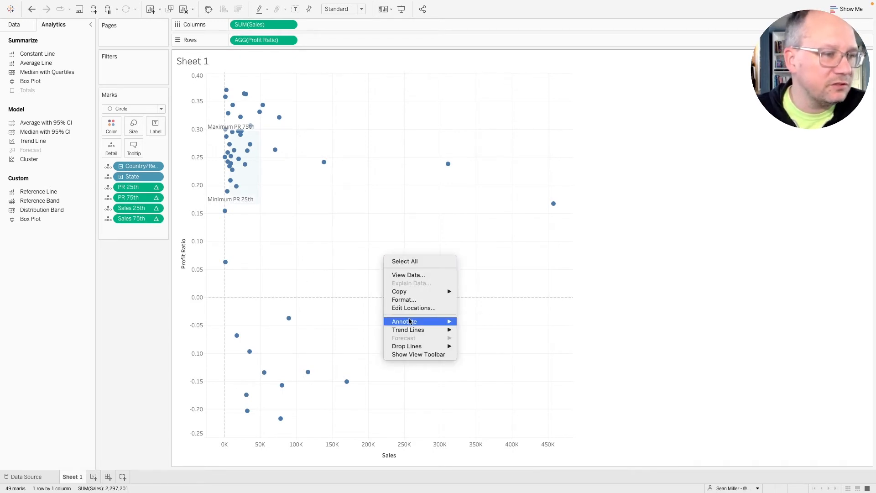
mouse_move(411, 321)
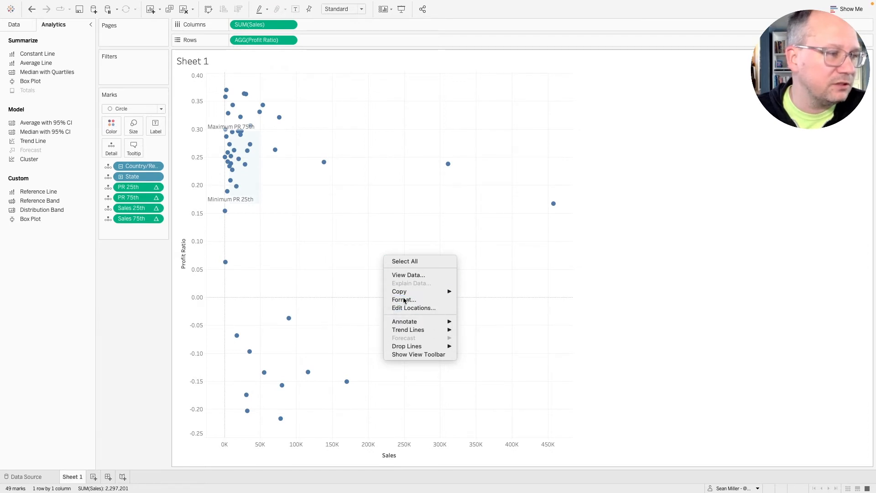
left_click(404, 300)
left_click(55, 42)
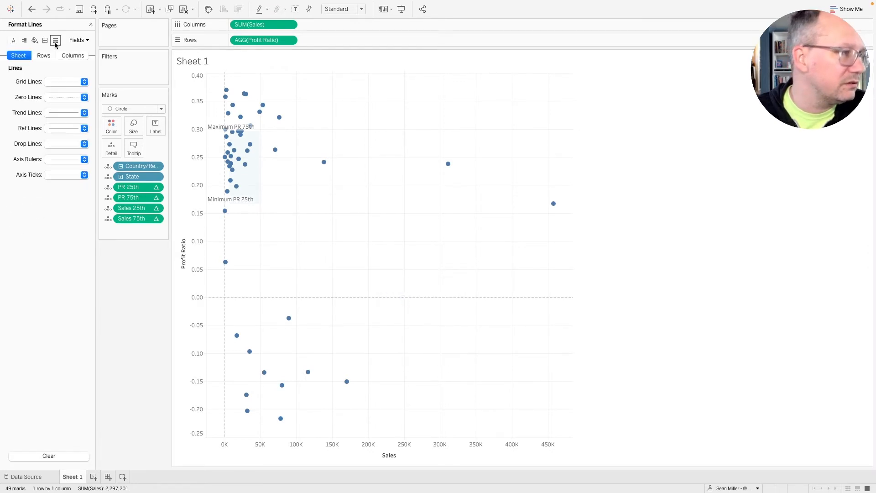
left_click(60, 81)
left_click(60, 95)
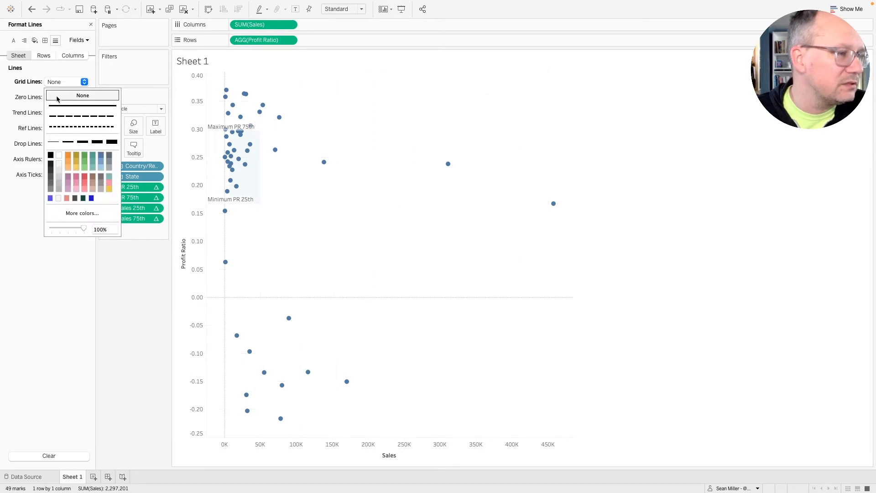
Switch to the Tableau Public #WOW2022 W05 reference dashboard in the browser and reload the page
key("ctrl+Right")
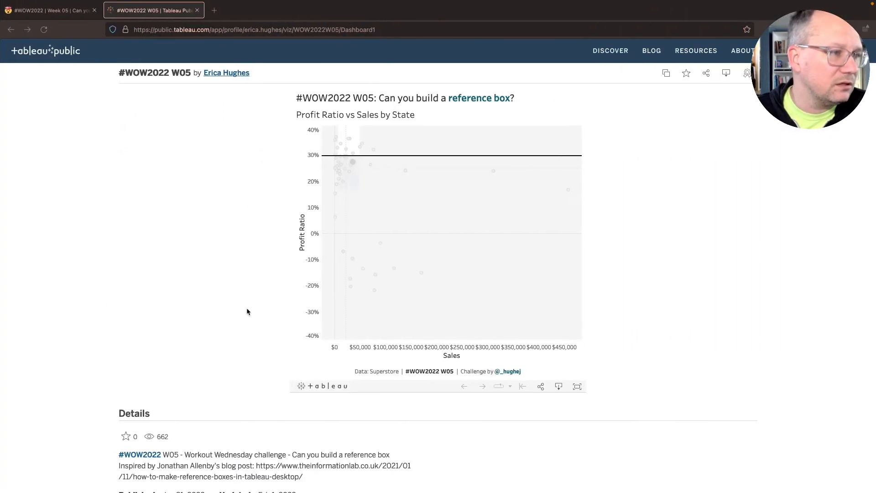
key("super+r")
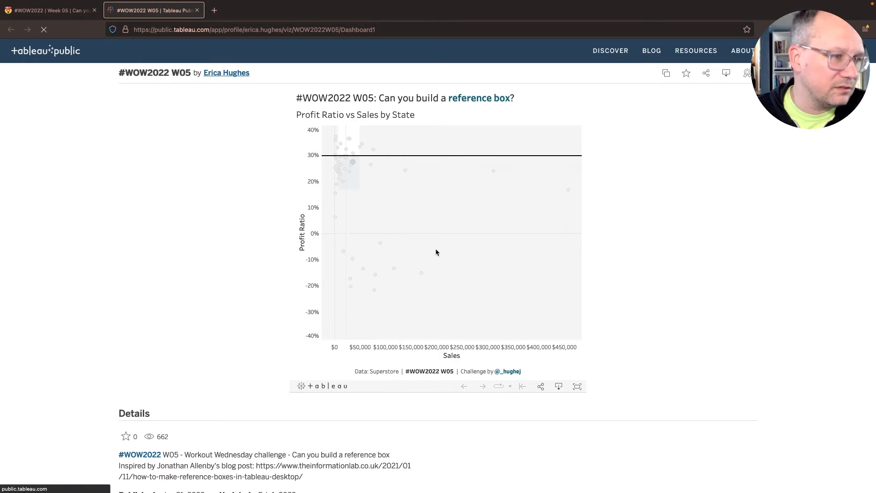
Switch back to the Tableau workbook, set the sheet's zero lines to a solid line, and close the line formatting
key("ctrl+Left")
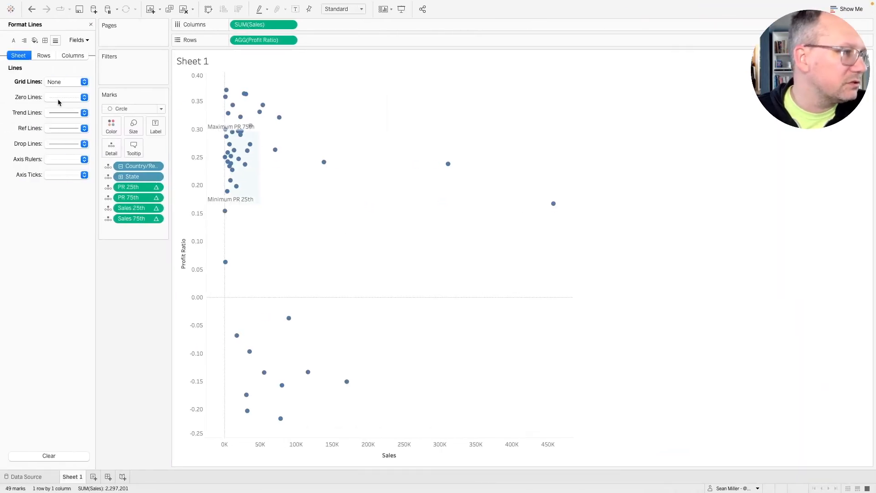
left_click(59, 97)
left_click(59, 121)
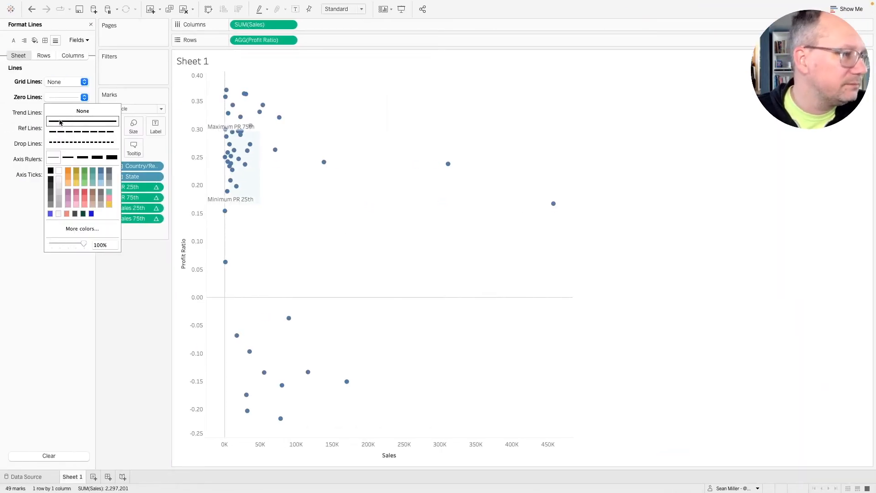
left_click(134, 336)
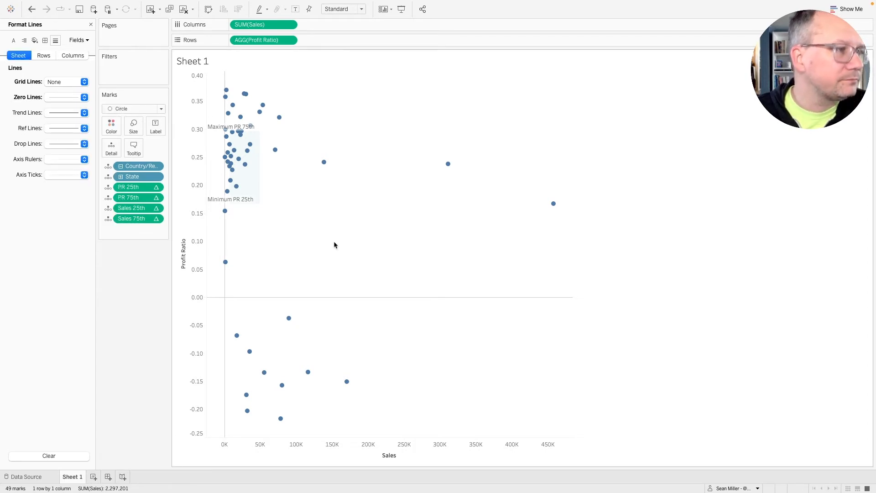
left_click(91, 25)
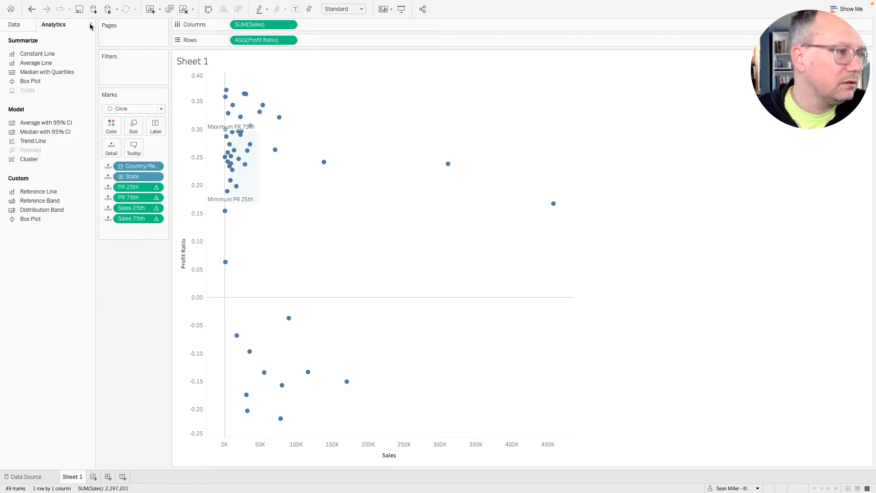
Check the reference dashboard for its median lines, return to the workbook, and start a new calculated field named PR Median
key("ctrl+Right")
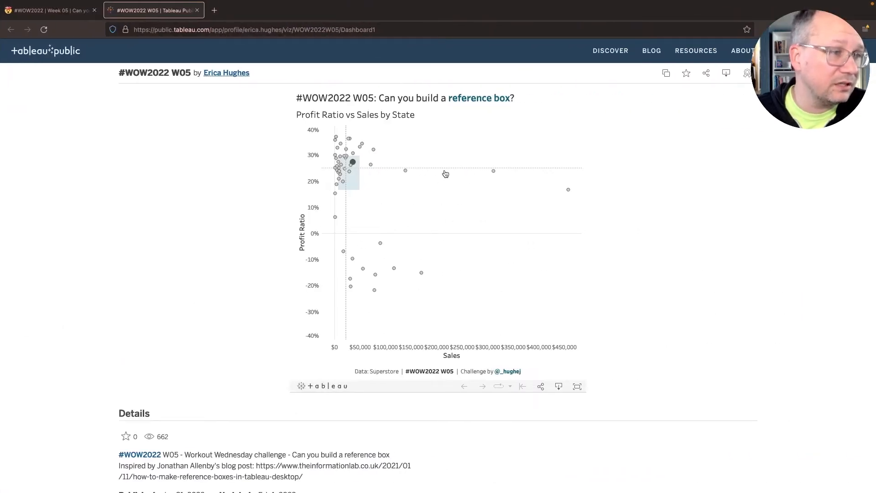
key("ctrl+Left")
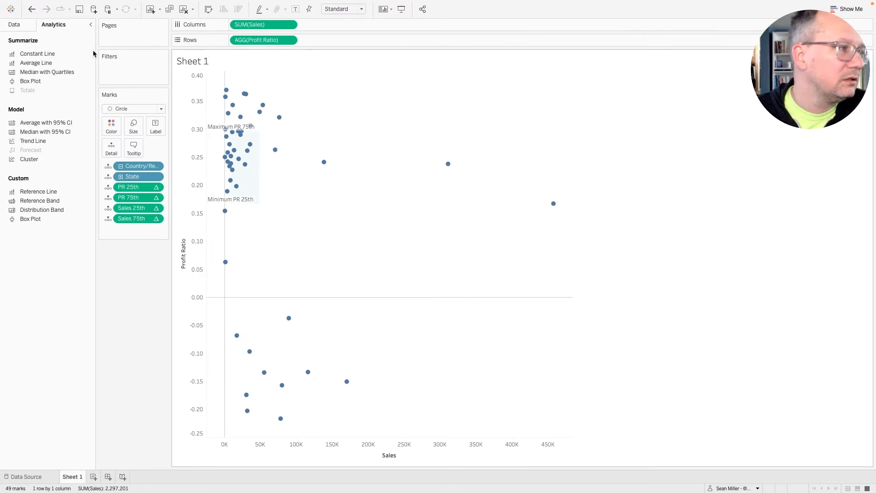
left_click(15, 24)
left_click(50, 361)
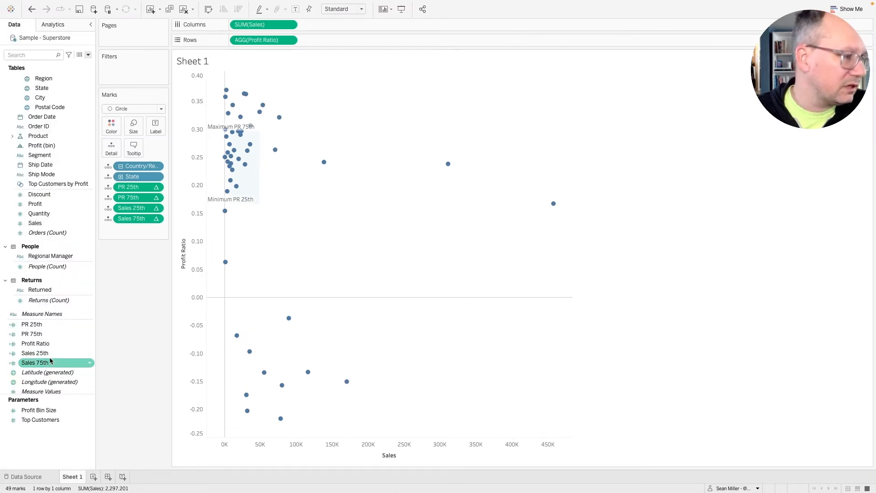
left_click(88, 54)
left_click(82, 62)
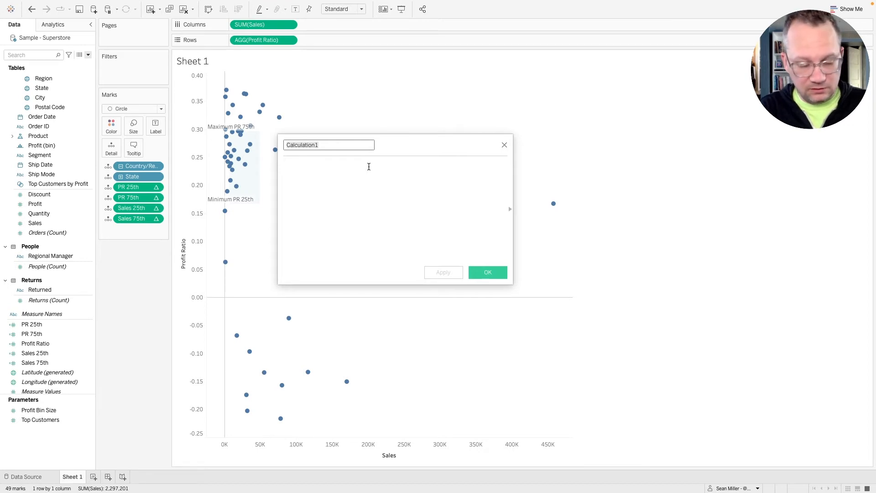
type("PR Media")
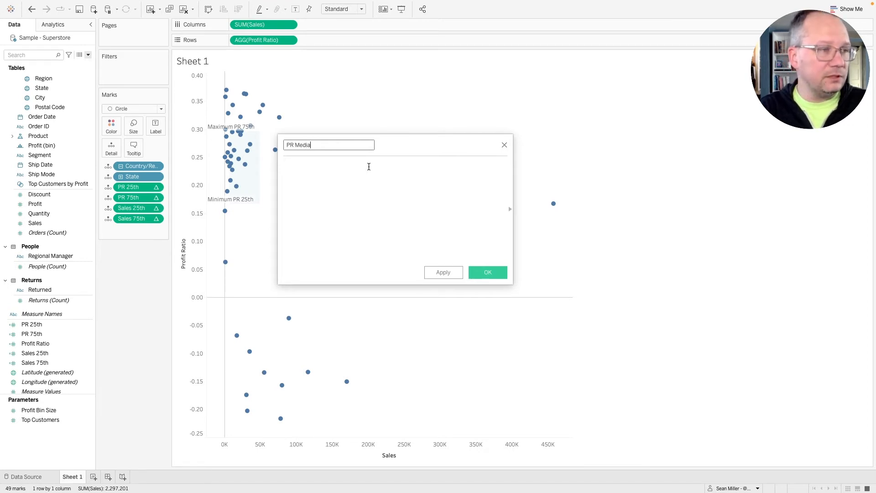
type("n")
Define the PR Median calculation as WINDOW_MEDIAN([Profit Ratio]) and save it
left_click(368, 167)
type("windo")
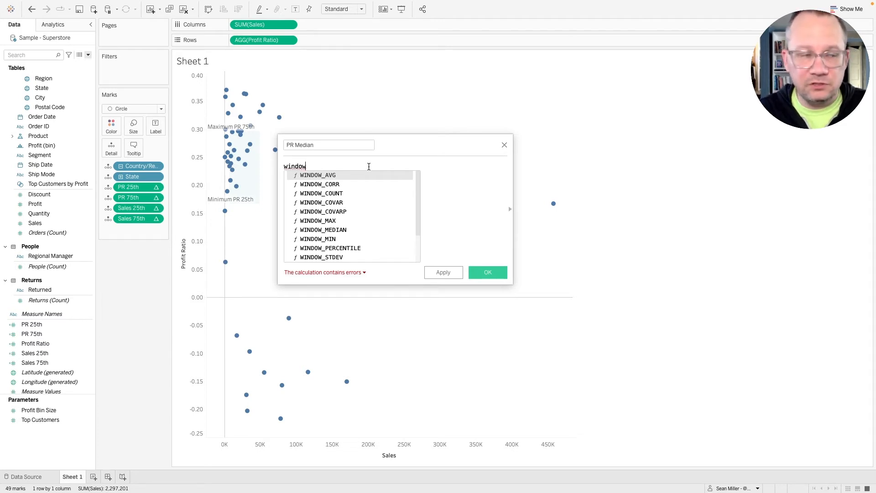
key("Down")
key("Down")
key("Down")
key("Down")
key("Down")
key("Down")
key("Down")
key("Down")
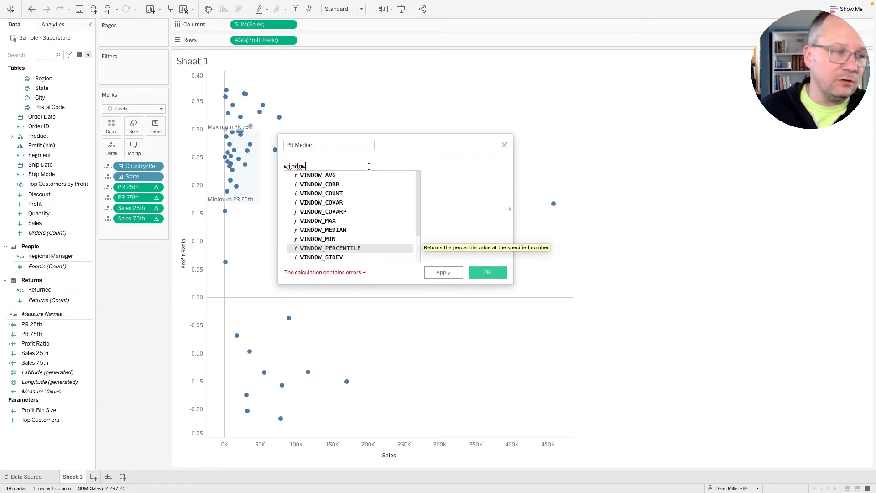
key("Up")
key("Up")
key("Return")
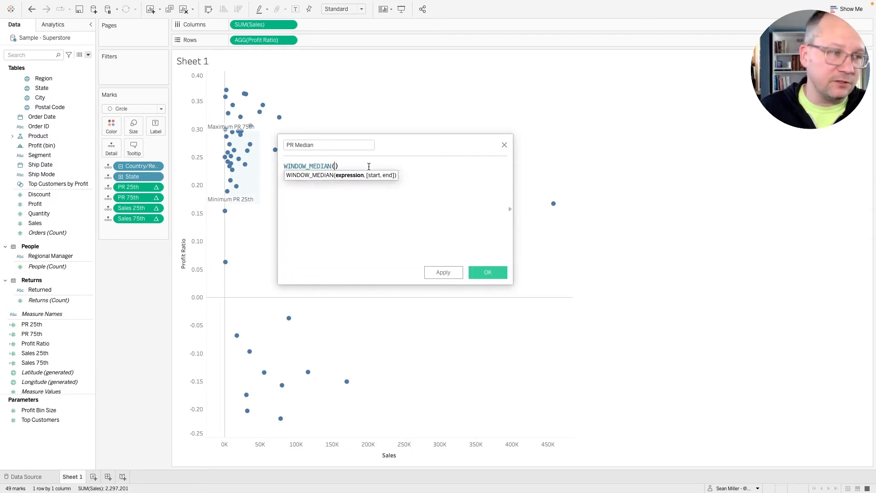
type("prof")
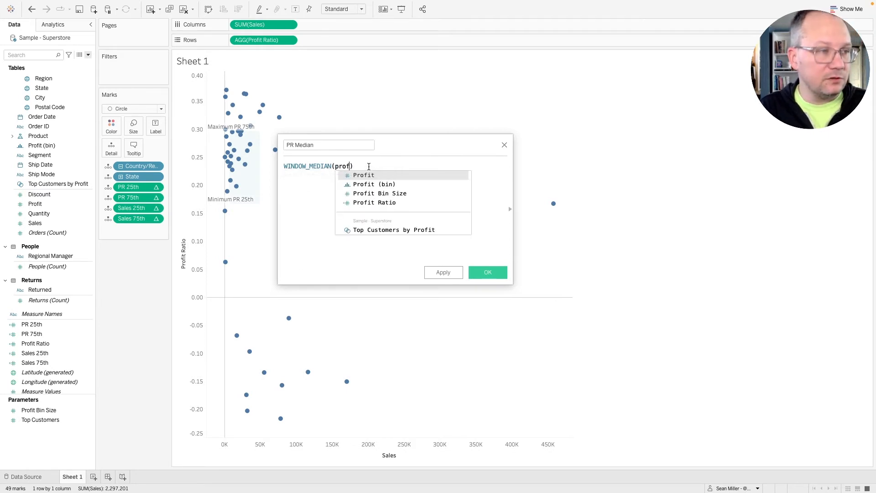
key("Down")
key("Down")
key("Down")
key("Return")
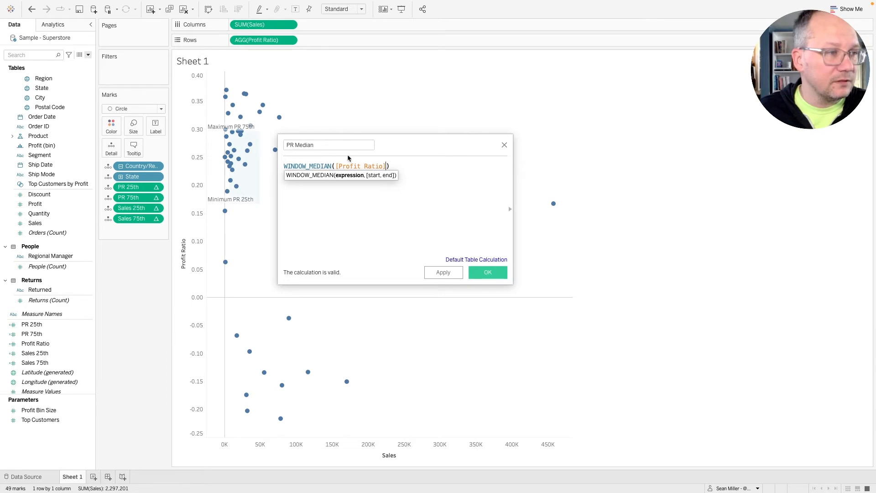
left_click(492, 269)
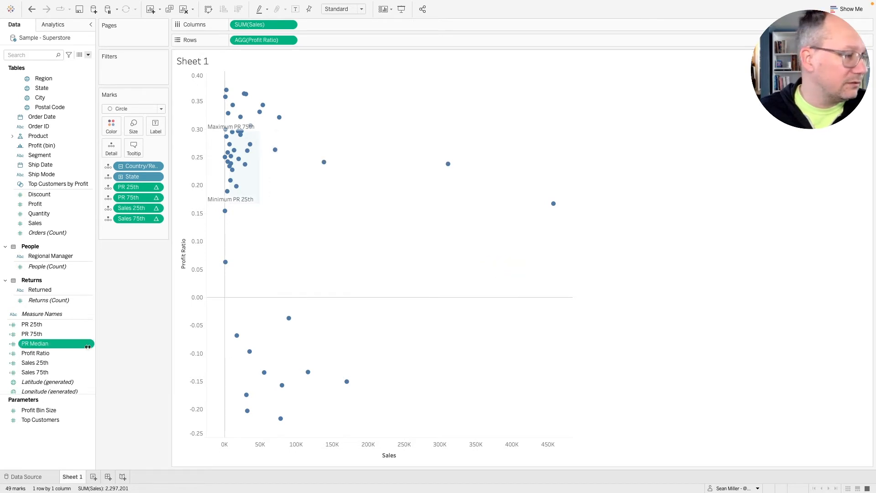
Duplicate the PR Median field and change the copy's formula to WINDOW_MEDIAN(SUM([Sales]))
right_click(42, 345)
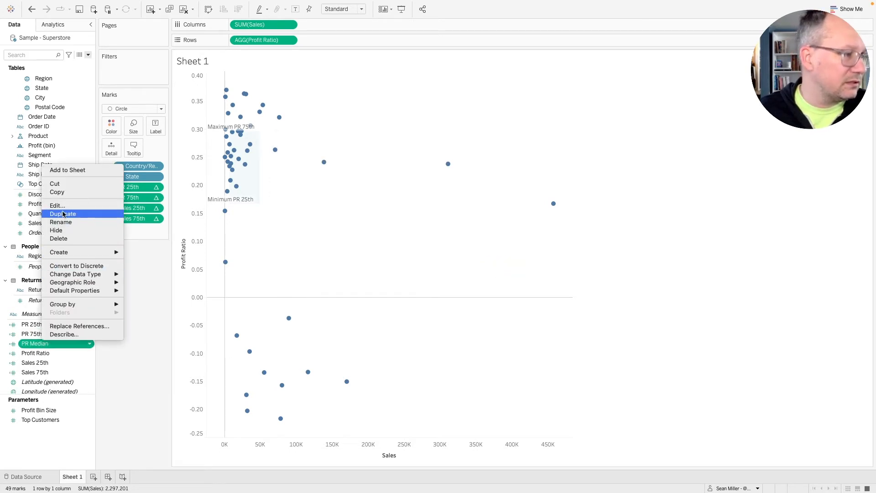
left_click(64, 215)
right_click(43, 354)
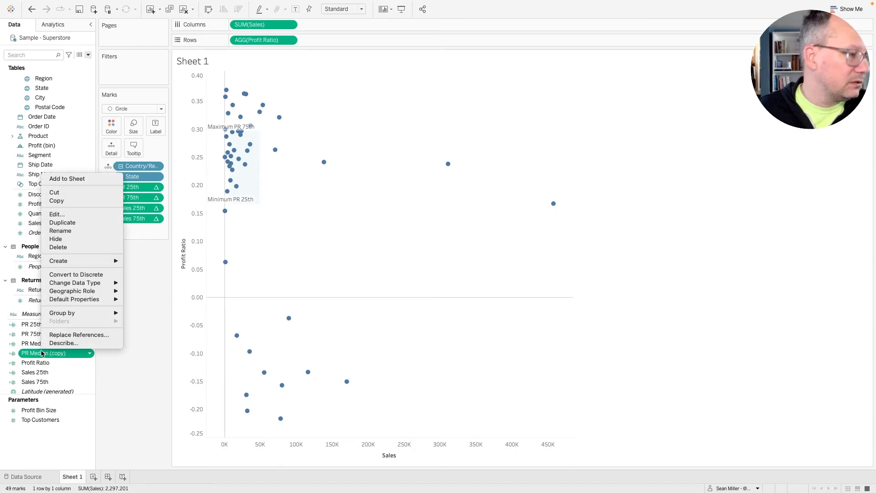
left_click(57, 214)
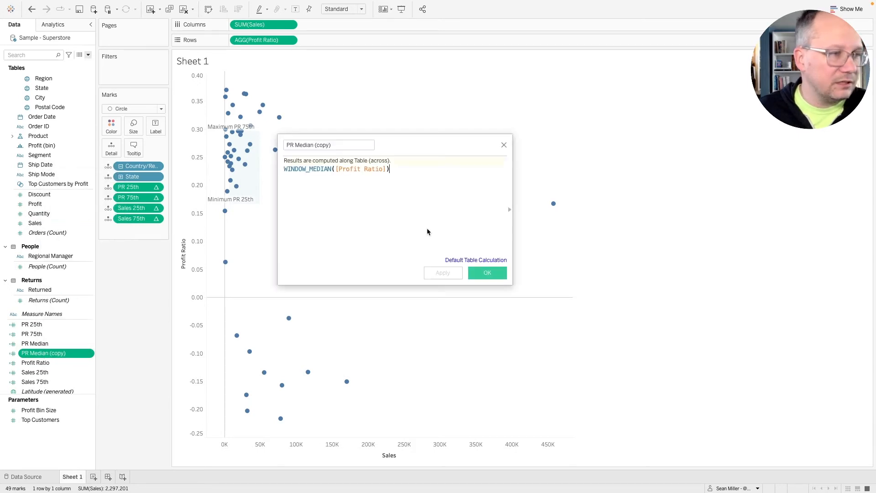
double_click(348, 169)
type("SUM(sal")
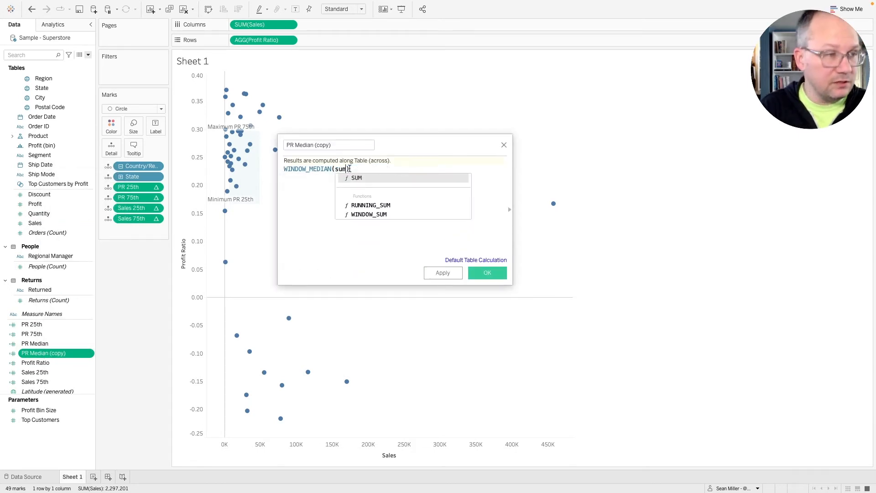
type("e")
key("Return")
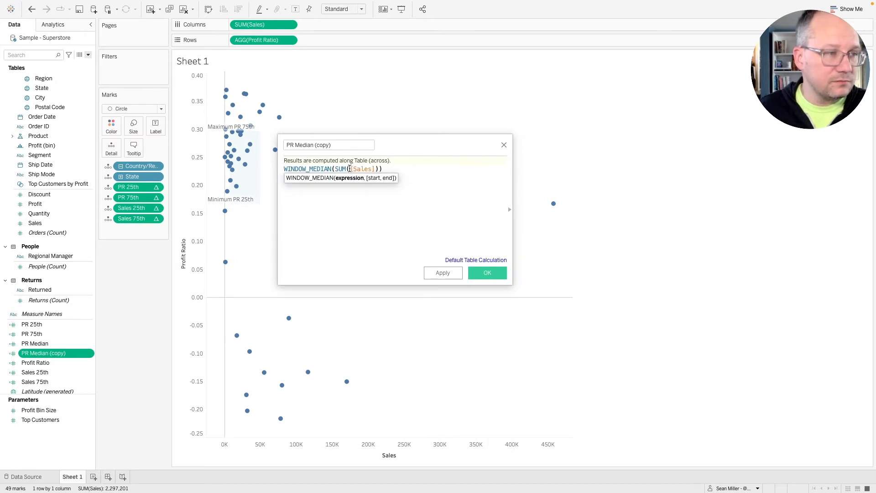
Rename the copied calculation as Sales Median and save it
double_click(289, 145)
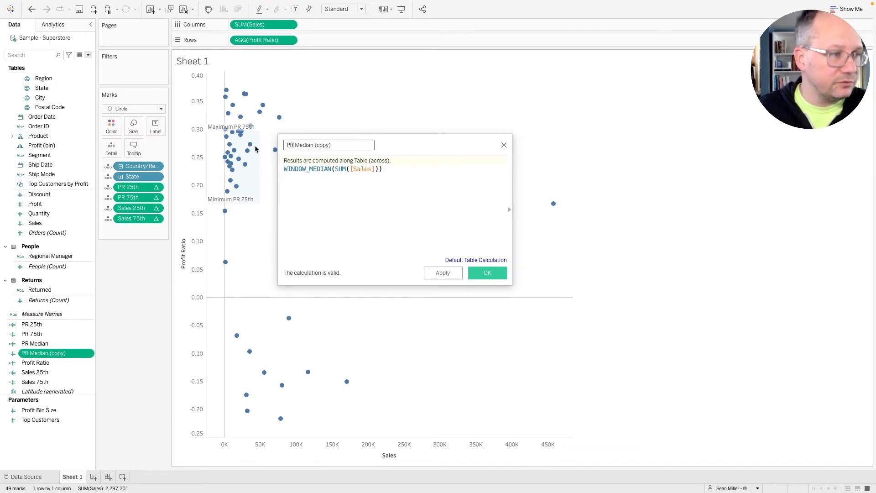
type("Sales")
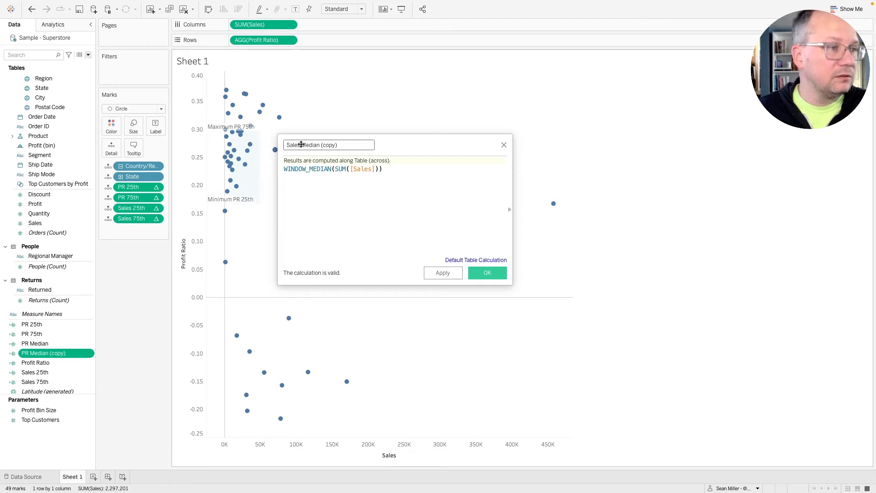
key("BackSpace")
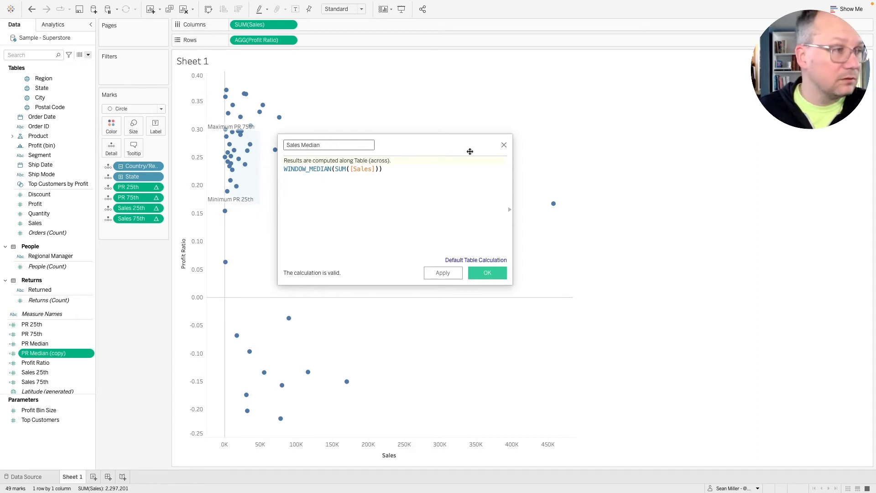
left_click(479, 276)
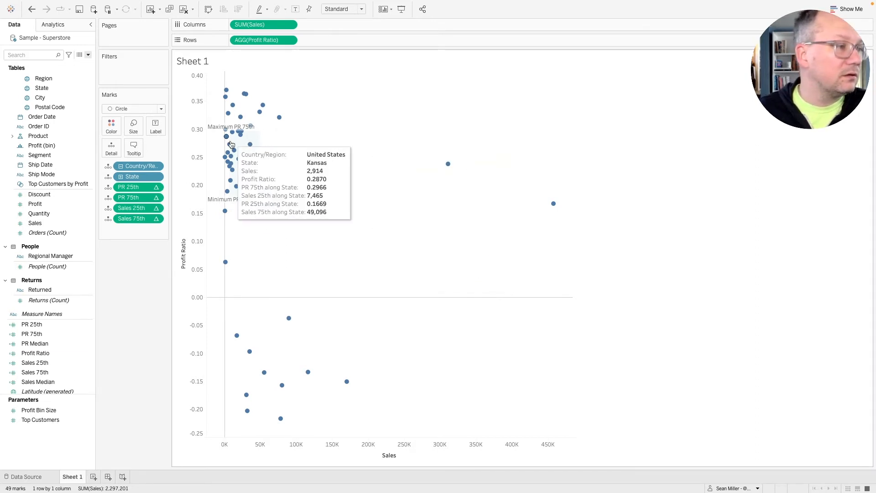
Compare with the reference dashboard, then edit the Profit Ratio band and set its PR 25th label and tooltip to None
key("ctrl+Right")
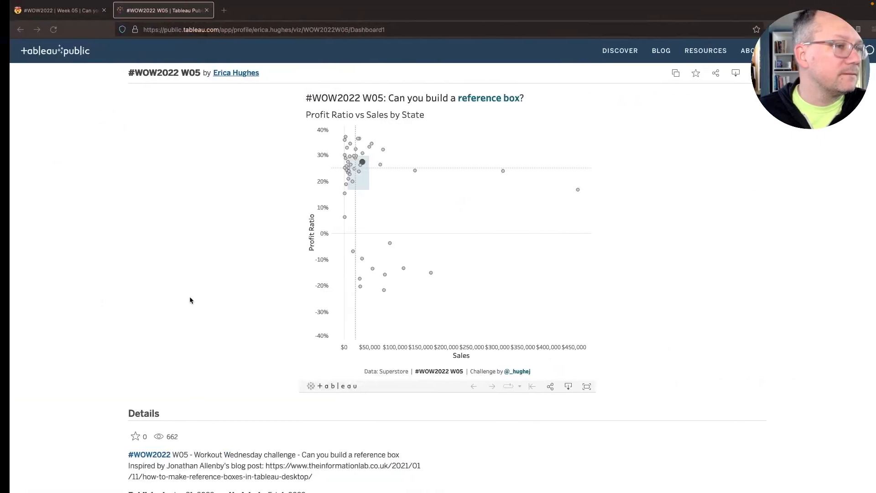
key("ctrl+Left")
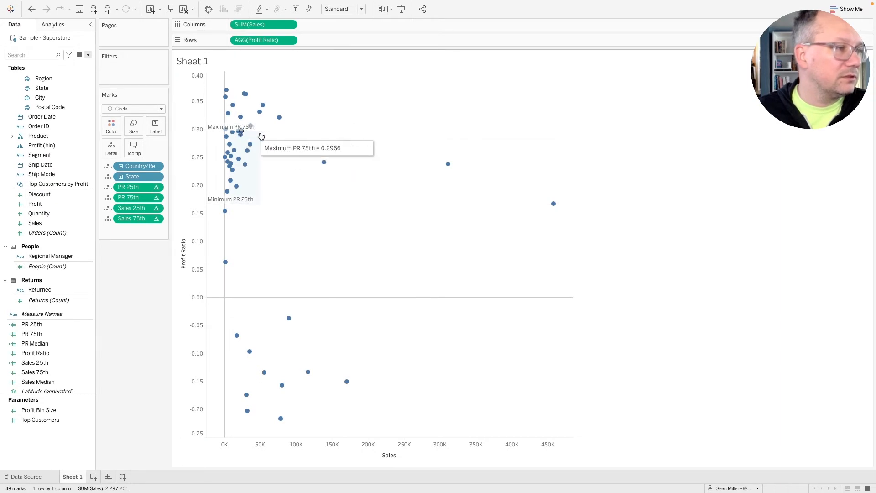
left_click(285, 134)
left_click(327, 134)
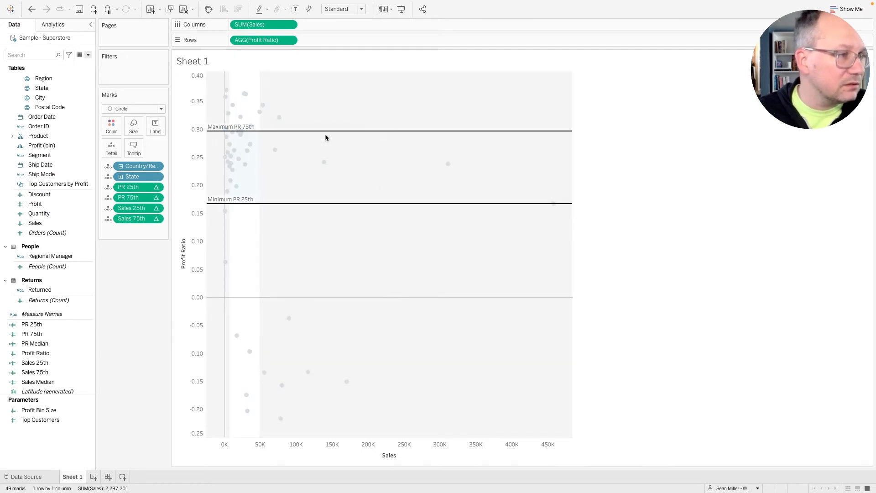
left_click(360, 204)
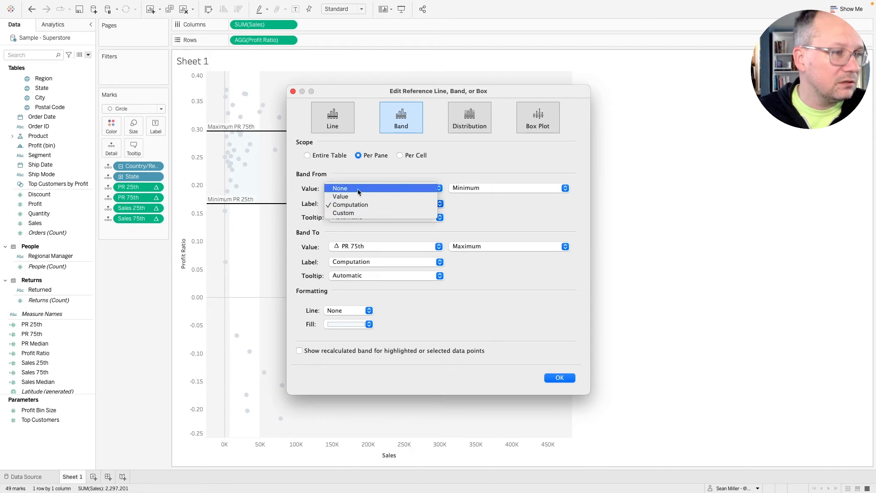
left_click(360, 188)
left_click(361, 218)
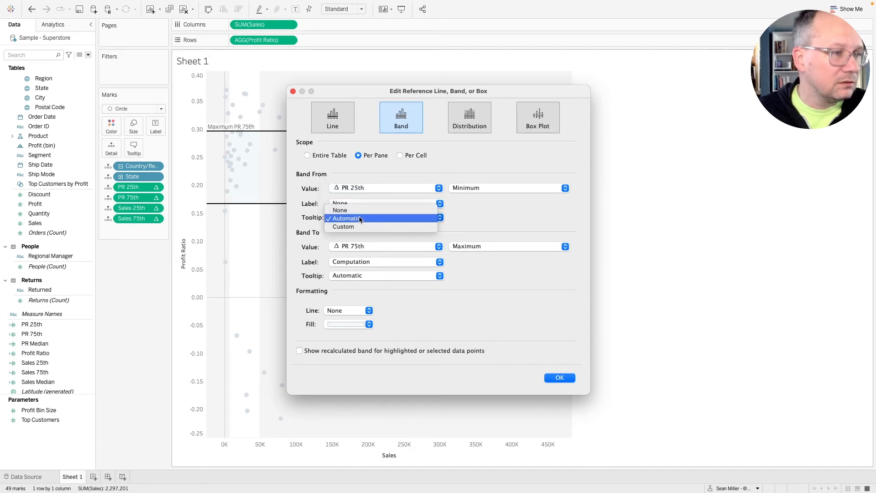
left_click(348, 203)
left_click(348, 216)
left_click(347, 210)
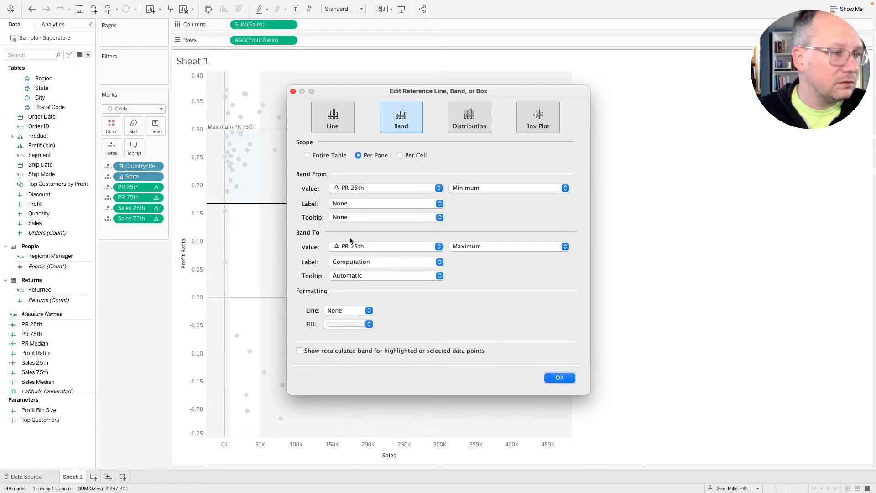
Set the label and tooltip of the band's PR 75th end to None and apply the band
left_click(356, 263)
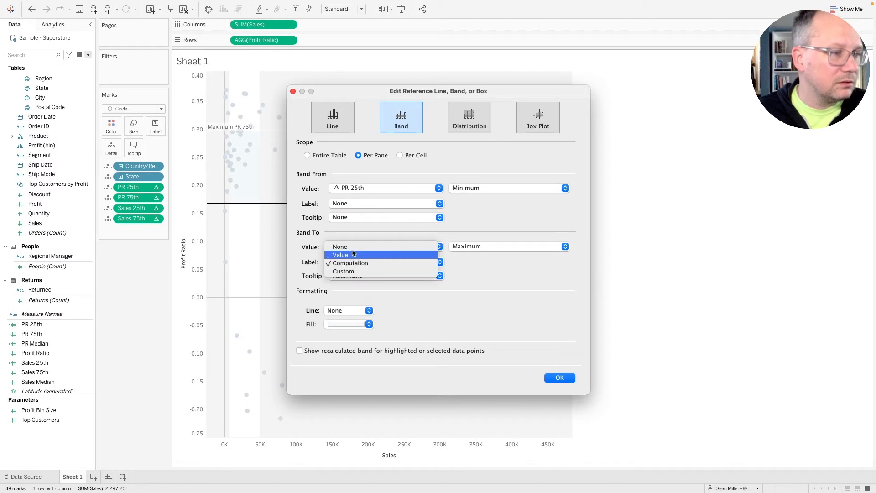
left_click(355, 256)
left_click(354, 258)
left_click(353, 254)
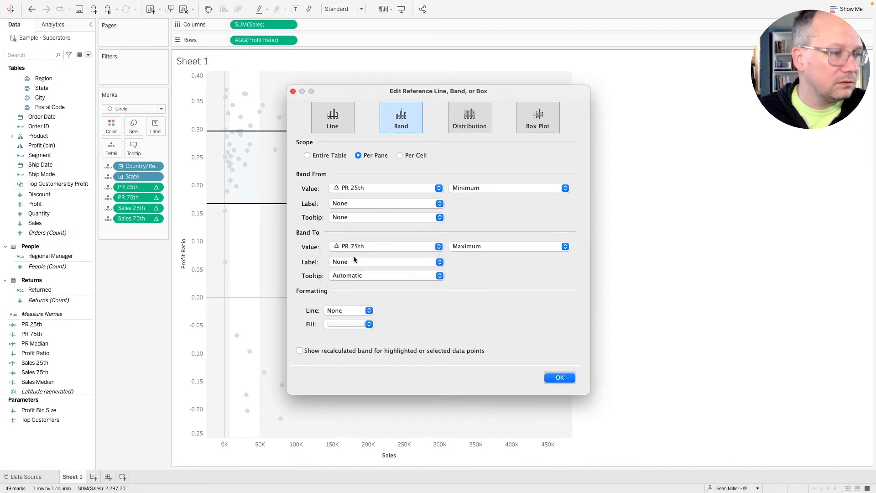
left_click(354, 275)
left_click(353, 269)
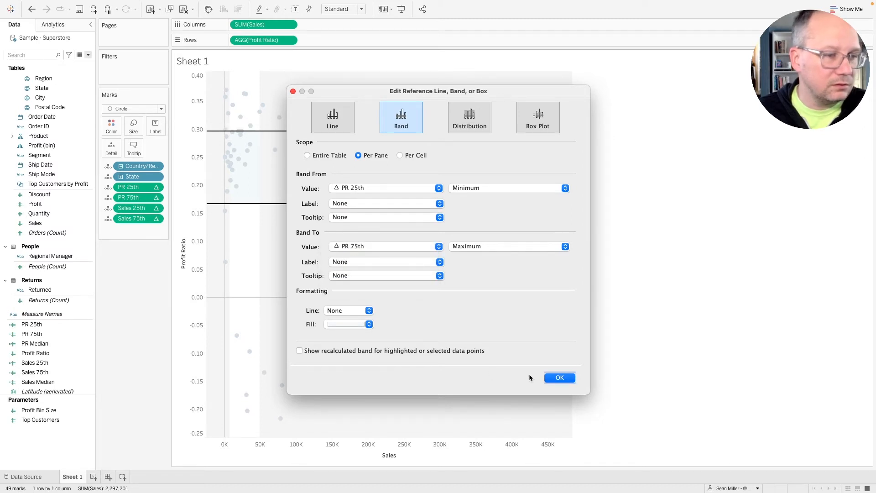
left_click(553, 376)
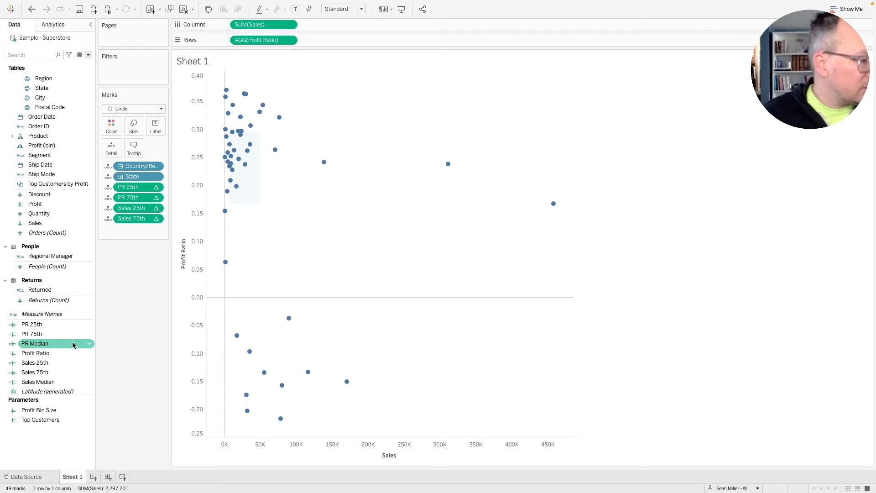
Add the PR Median and Sales Median calculations together to Detail on the marks
left_click(64, 344)
scroll(63, 344, "down", 1)
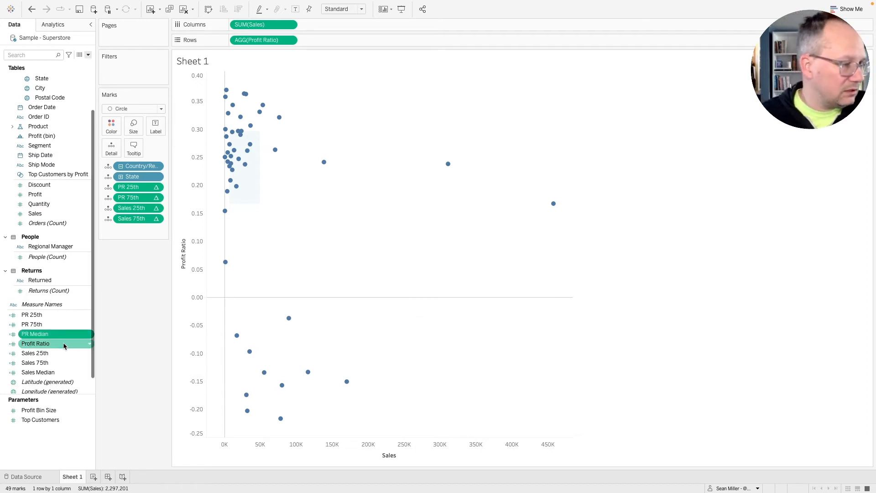
left_click(57, 373, "ctrl")
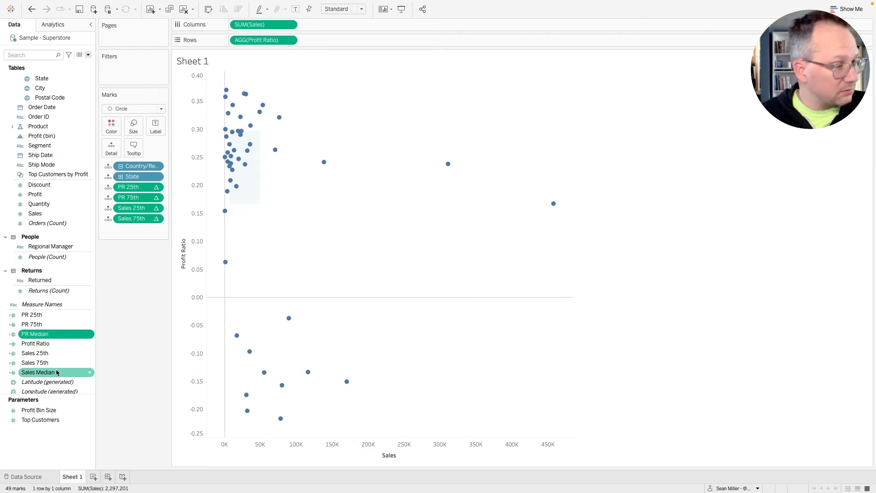
left_click_drag(57, 336, 113, 150)
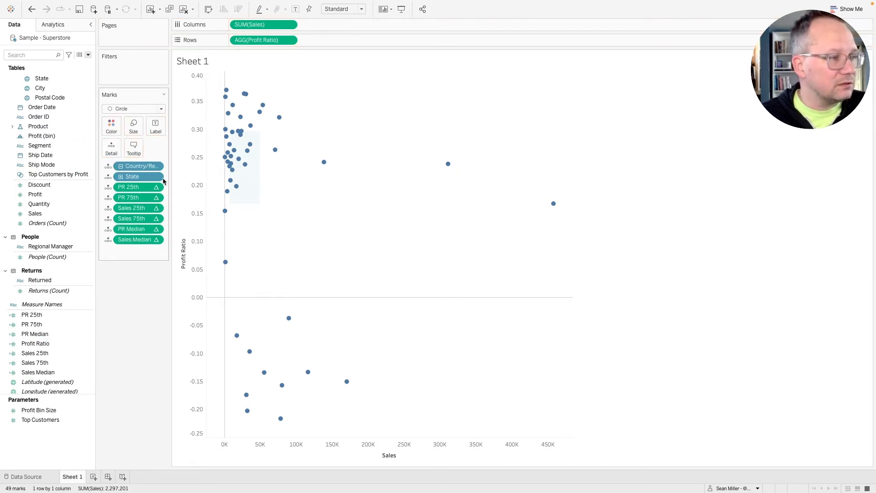
Start a per-pane reference line on the Profit Ratio axis with PR Median as its value, and check the line style in the reference dashboard
right_click(190, 163)
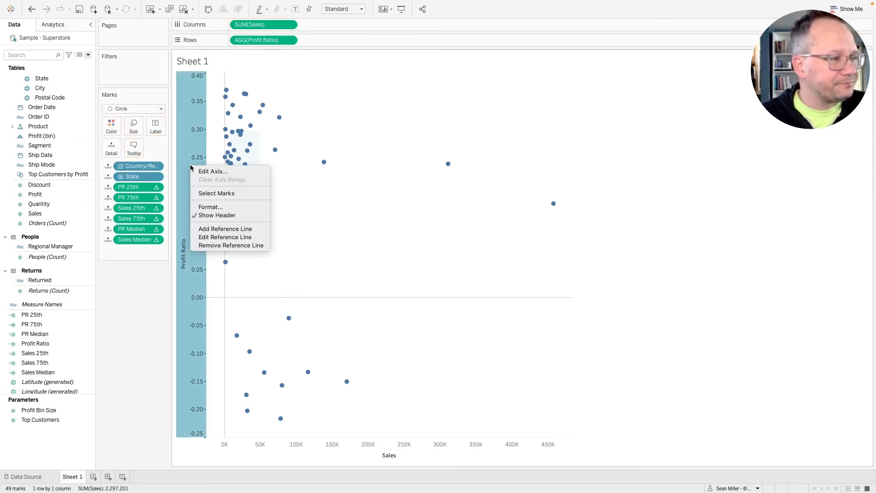
left_click(224, 229)
left_click(400, 189)
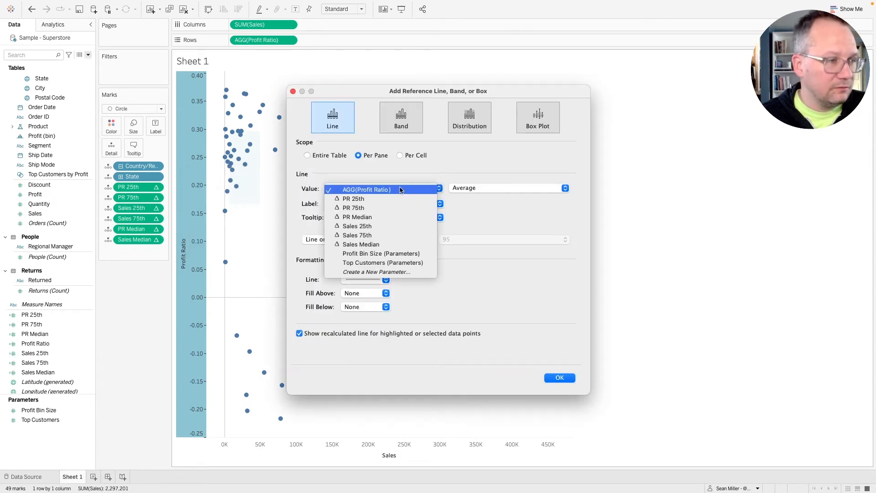
left_click(397, 217)
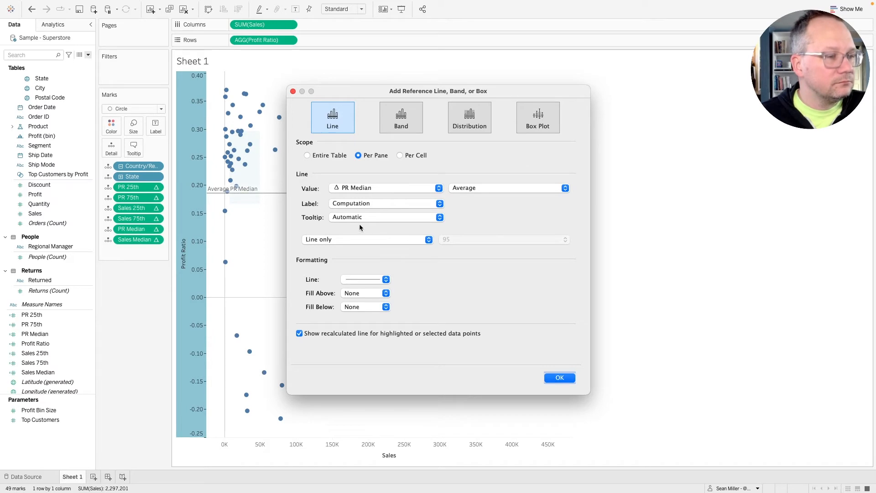
left_click(371, 279)
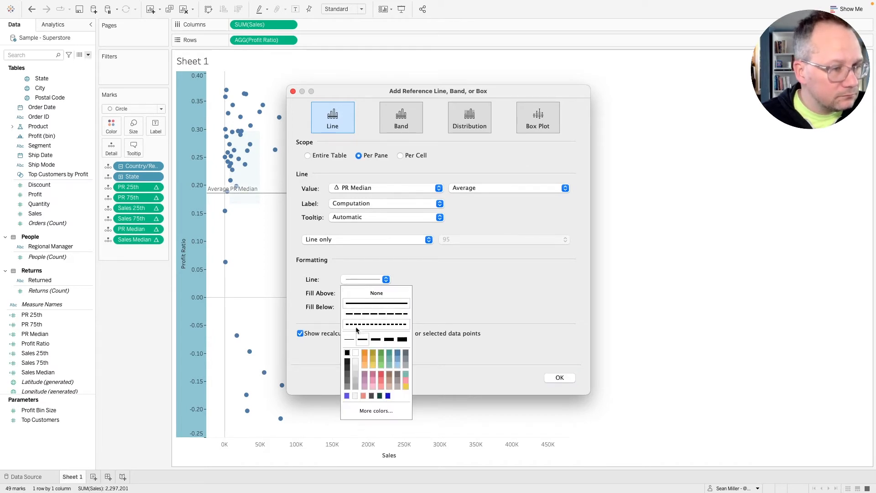
key("ctrl+Right")
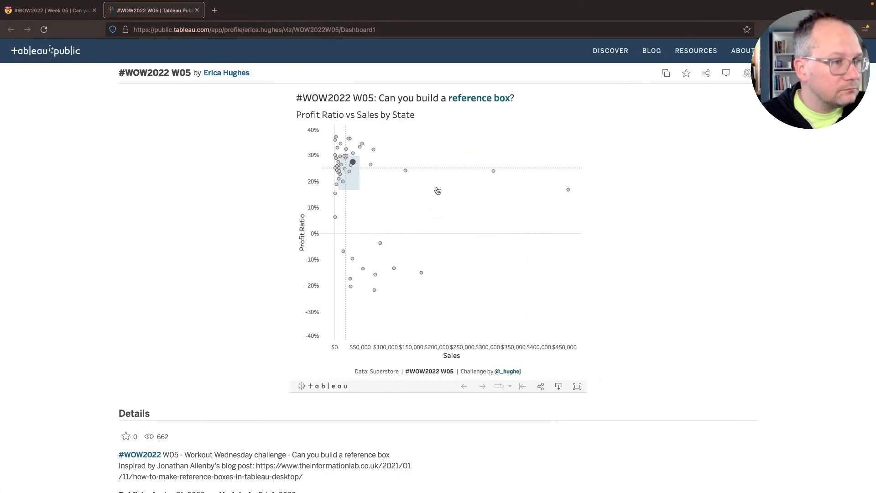
key("ctrl+Left")
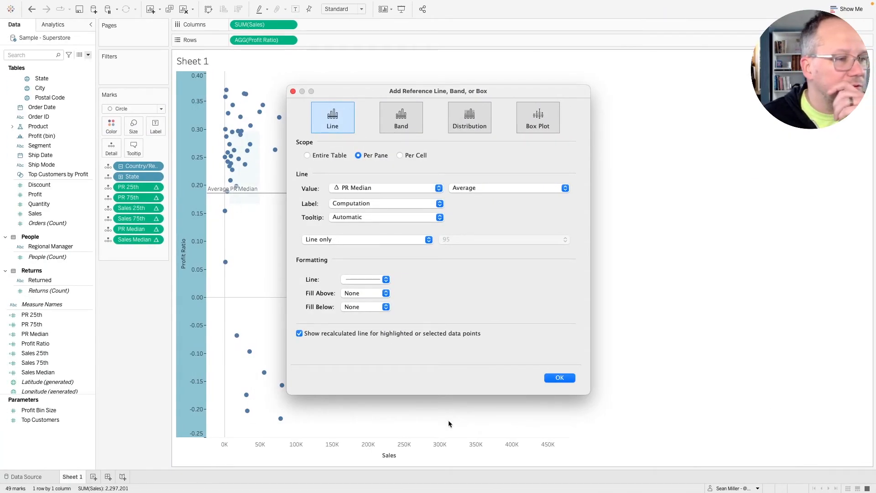
Set the PR Median reference line's label and tooltip to None
left_click(381, 204)
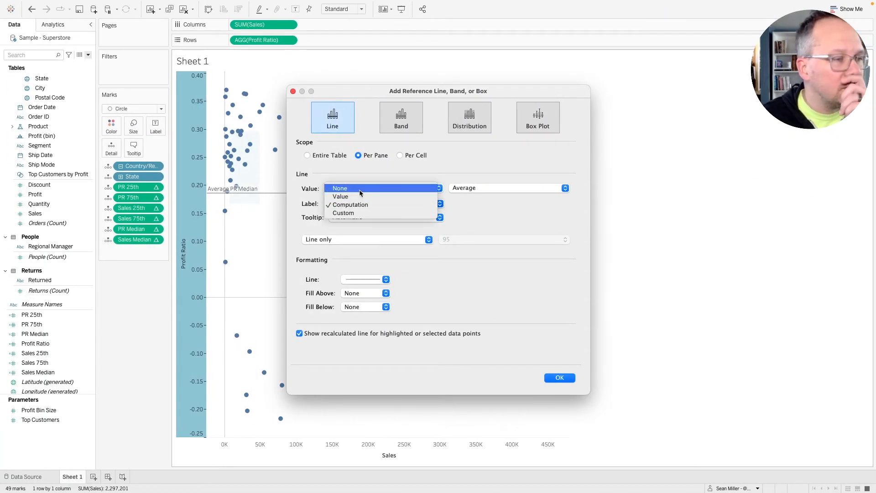
left_click(360, 190)
left_click(360, 218)
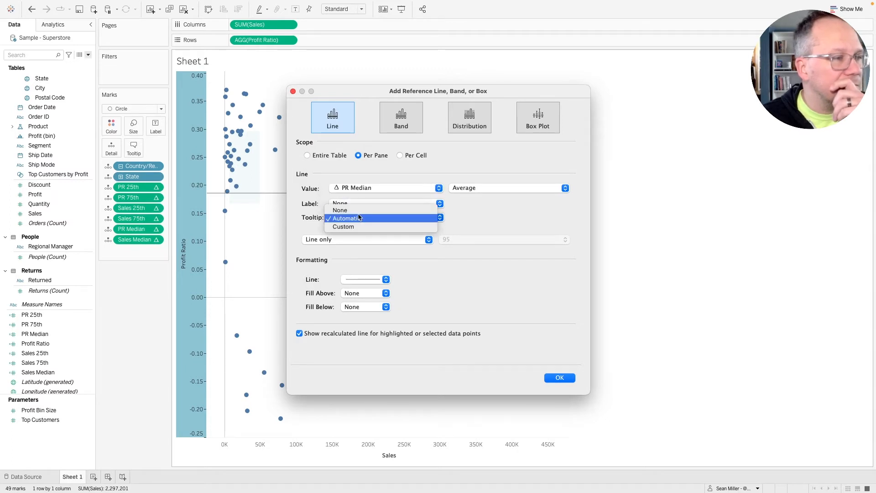
left_click(360, 208)
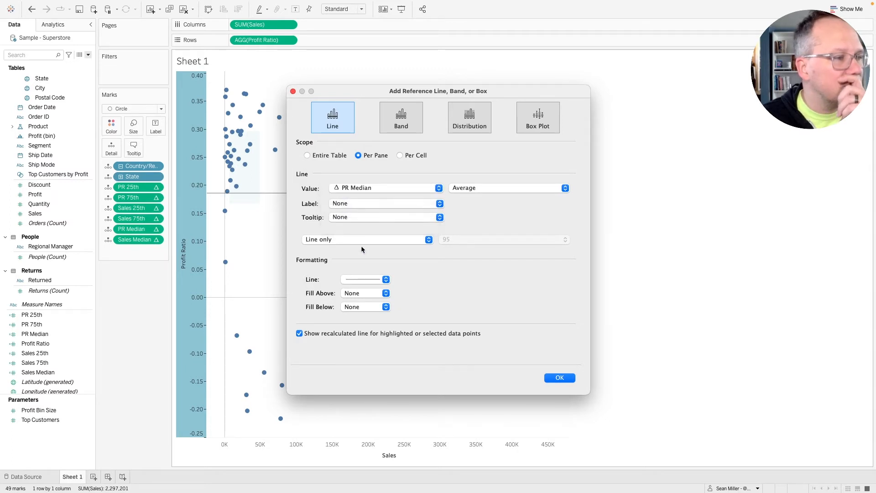
Give the PR Median line the finely dashed style and compare it with the reference dashboard
left_click(364, 278)
left_click(381, 293)
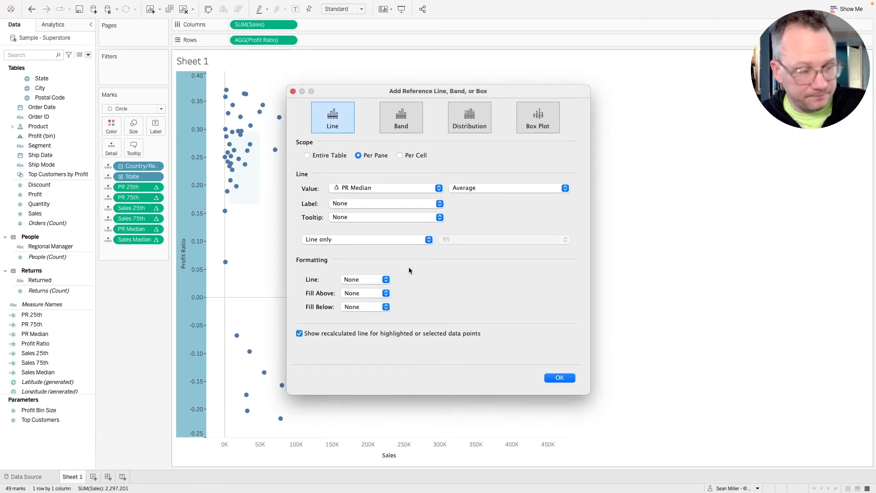
left_click(377, 279)
left_click(371, 324)
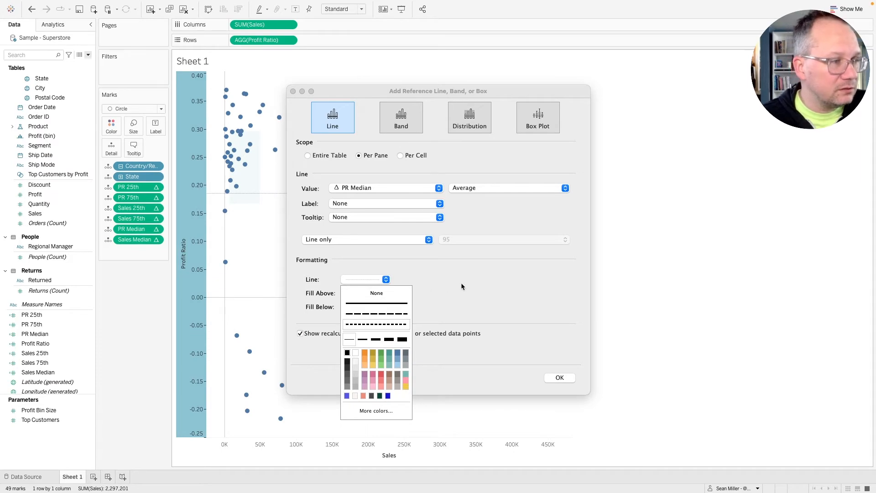
key("ctrl+Right")
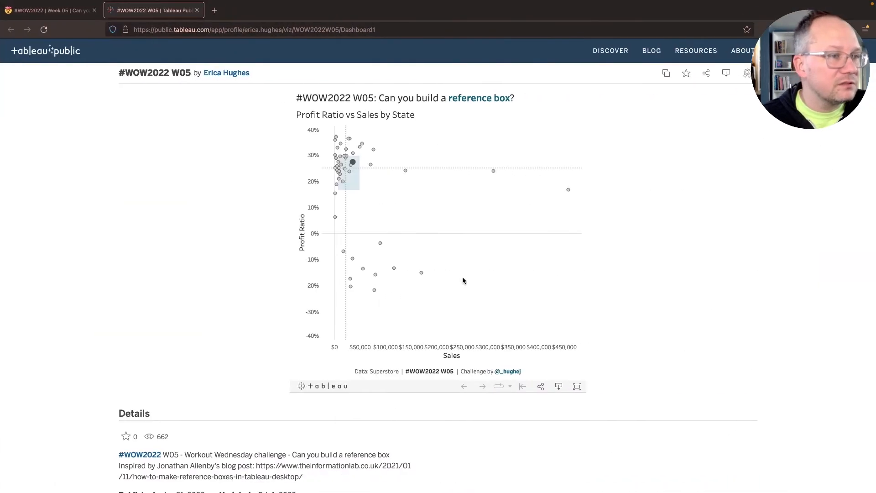
key("ctrl+Left")
Set the PR Median line to the second-thinnest weight, turn off its recalculated line for highlighted or selected points, and apply it
left_click(362, 279)
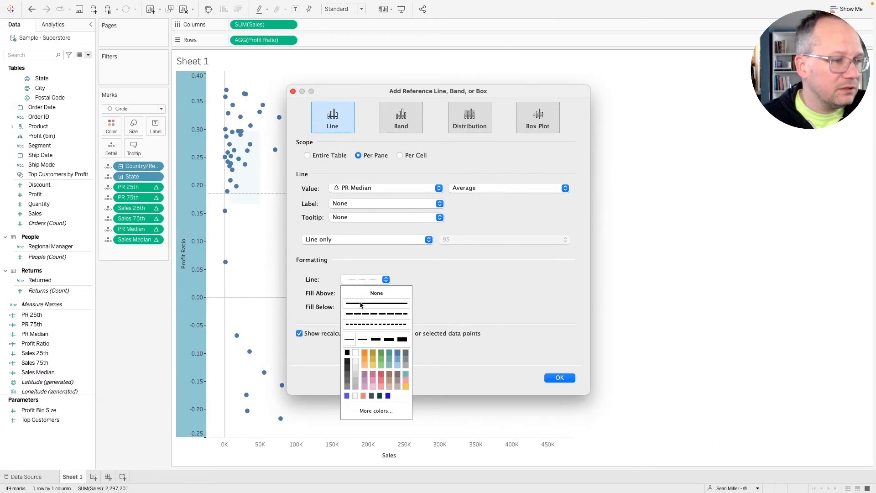
left_click(363, 339)
left_click(499, 304)
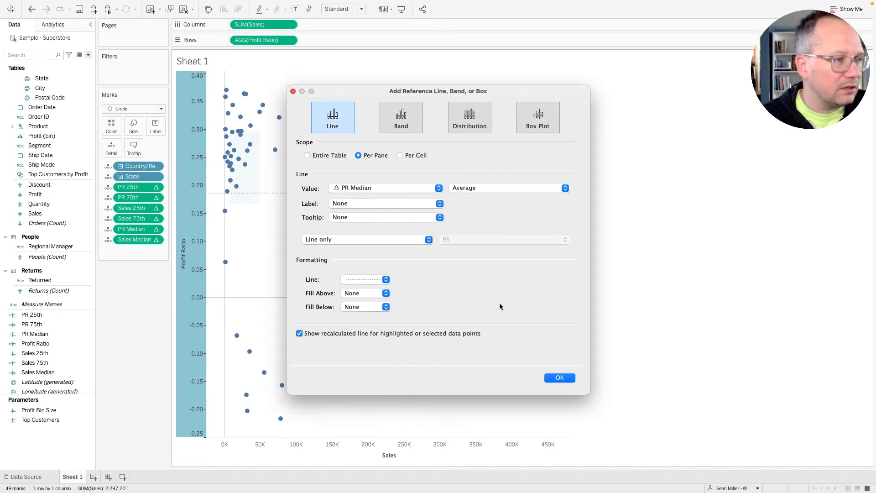
left_click(300, 334)
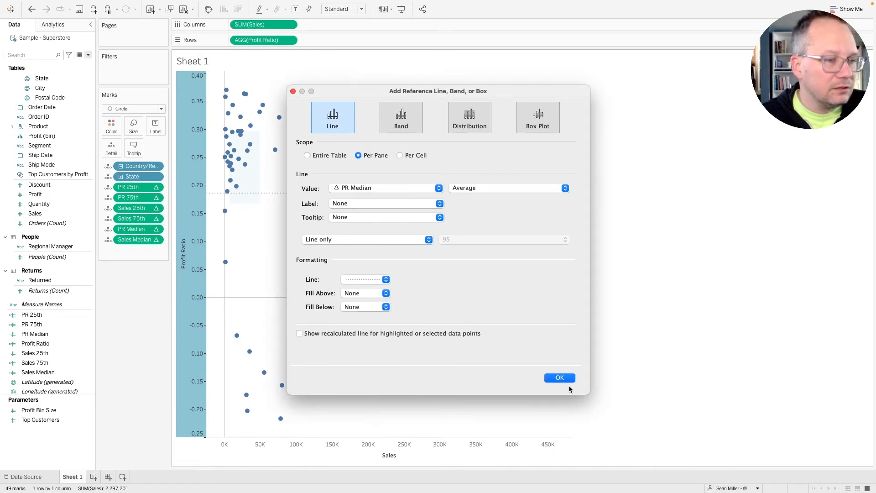
left_click(561, 378)
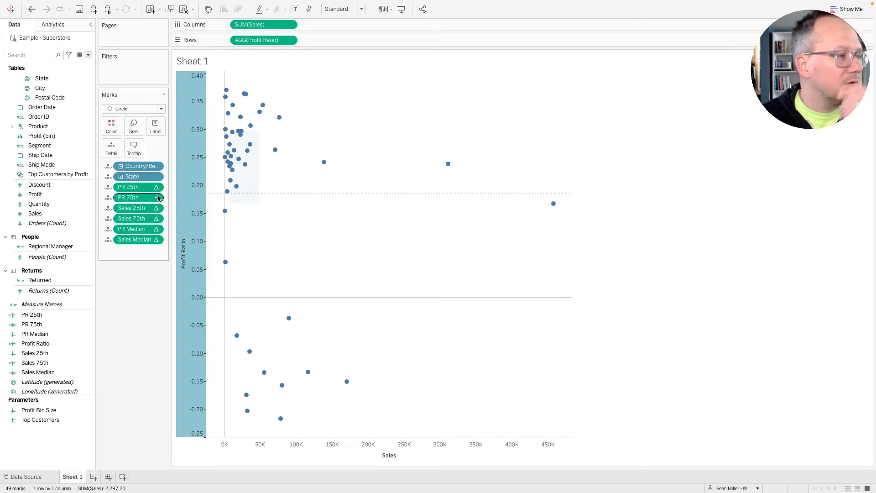
Change what the PR Median table calculation on the marks is computed using, so its line takes the median across the states
left_click(156, 230)
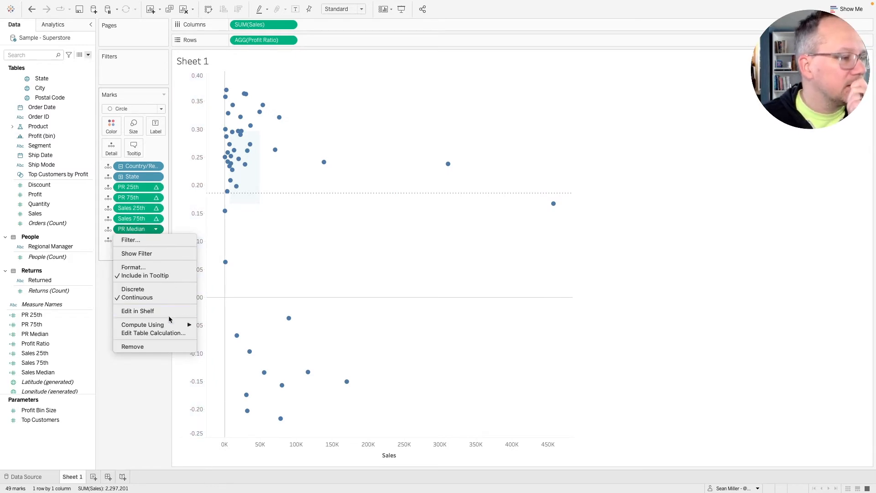
mouse_move(169, 324)
left_click(232, 352)
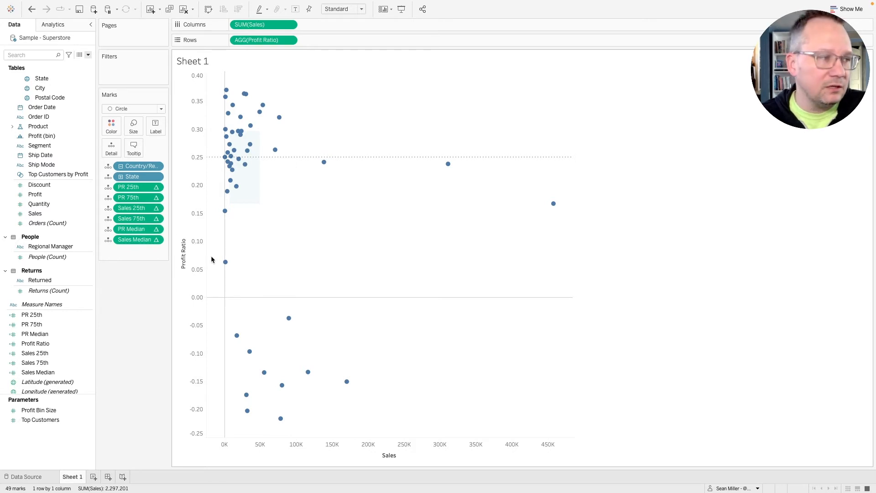
Check that PR Median computes using State and set the Sales Median table calculation to compute using State
left_click(156, 232)
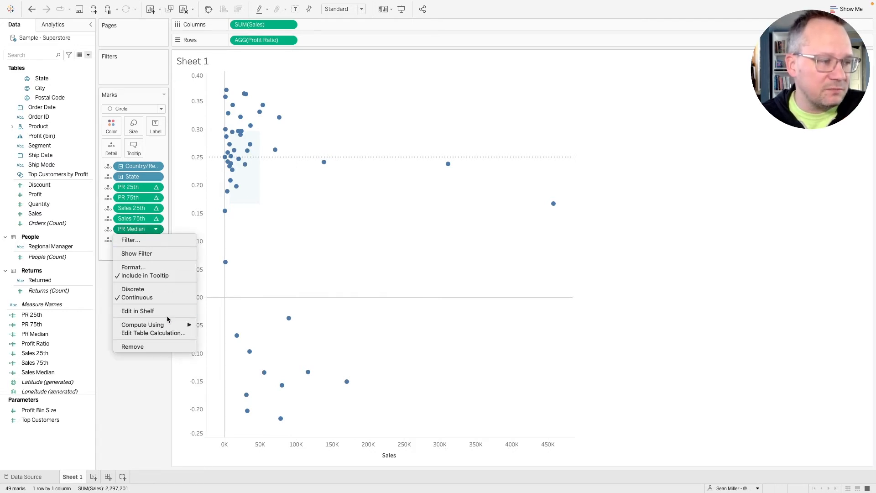
mouse_move(168, 326)
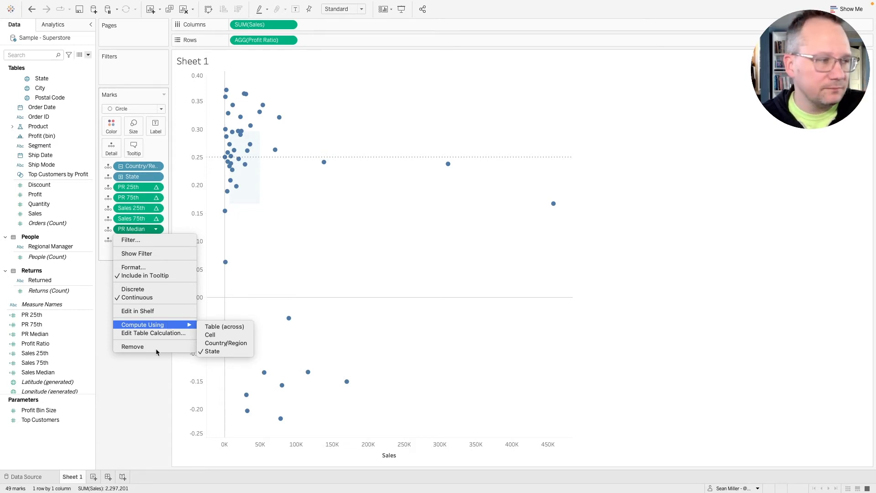
left_click(153, 398)
left_click(155, 240)
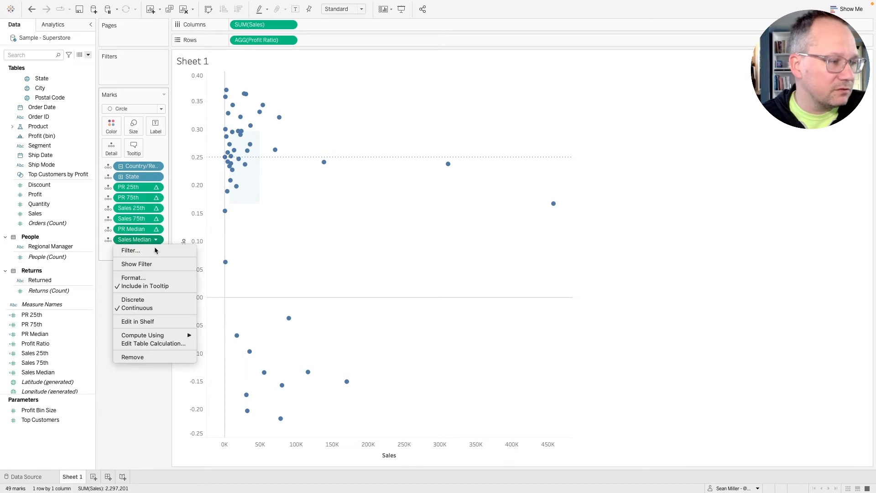
mouse_move(171, 337)
left_click(218, 362)
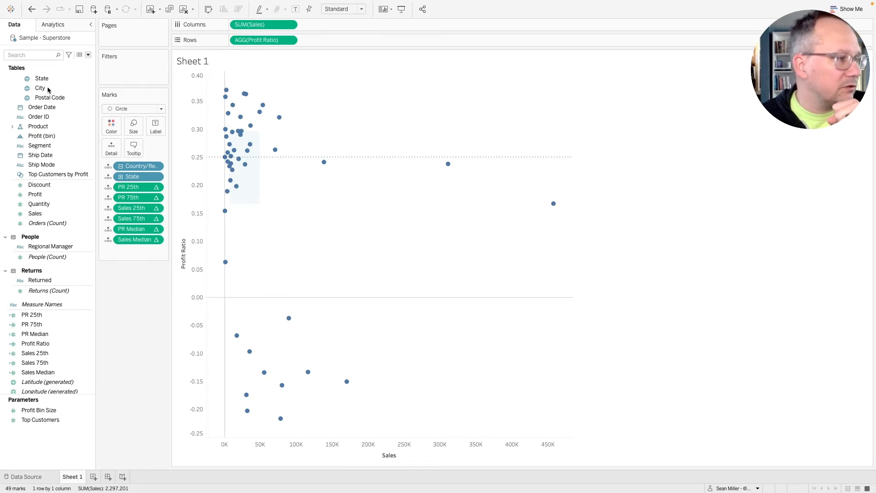
Add a per-pane reference line to the Sales axis using the average of Sales Median, with a dotted line style
right_click(282, 448)
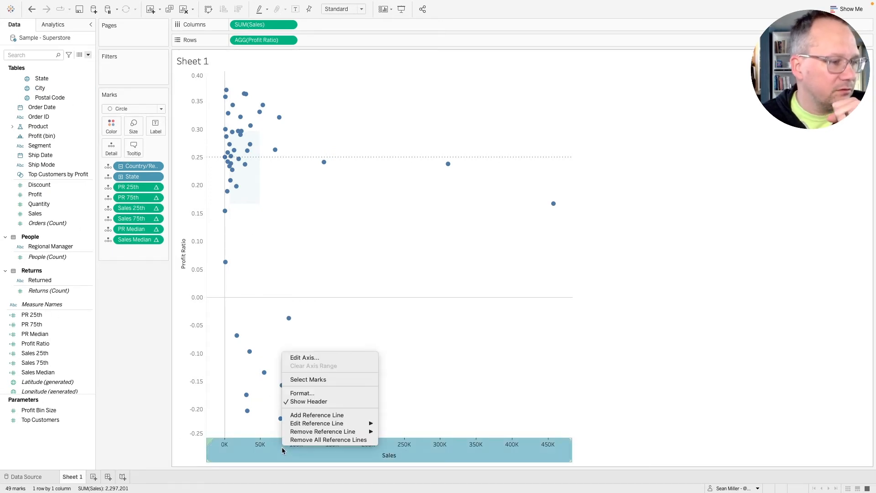
left_click(312, 414)
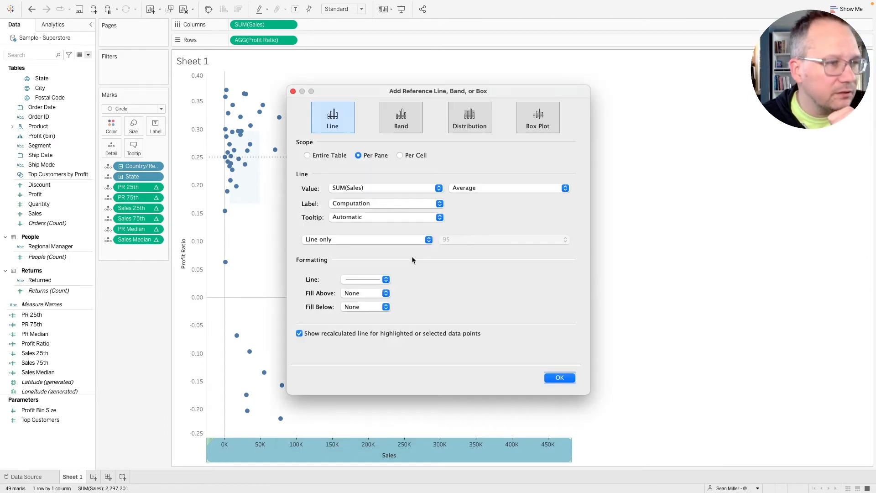
left_click(371, 190)
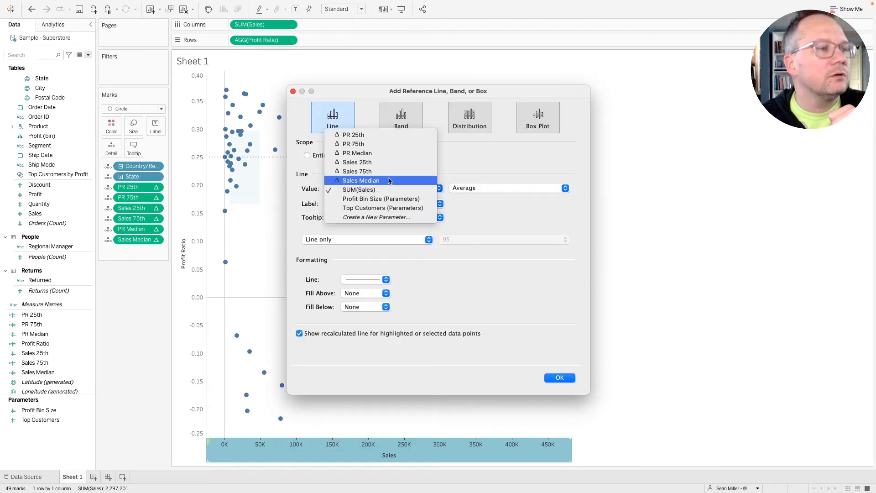
left_click(387, 180)
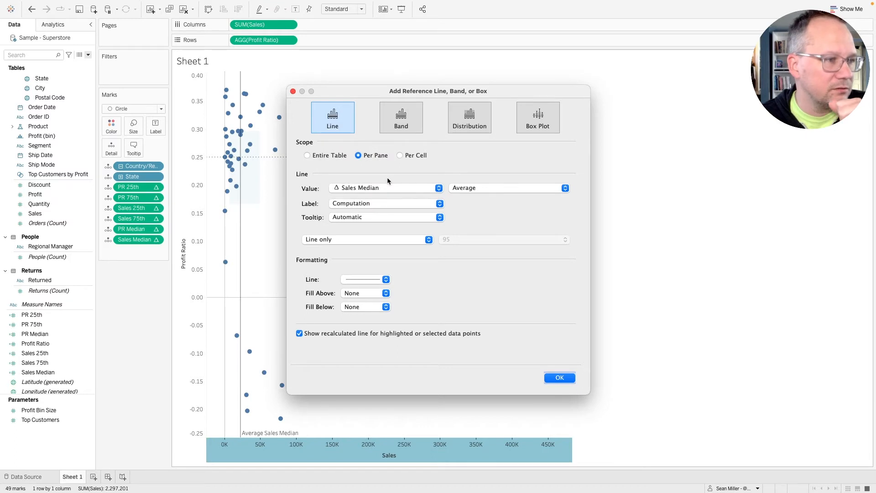
left_click(349, 282)
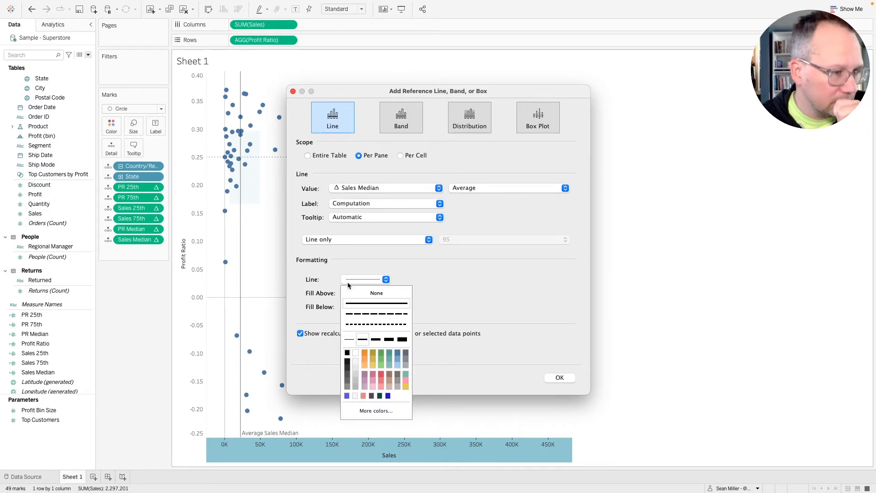
left_click(358, 324)
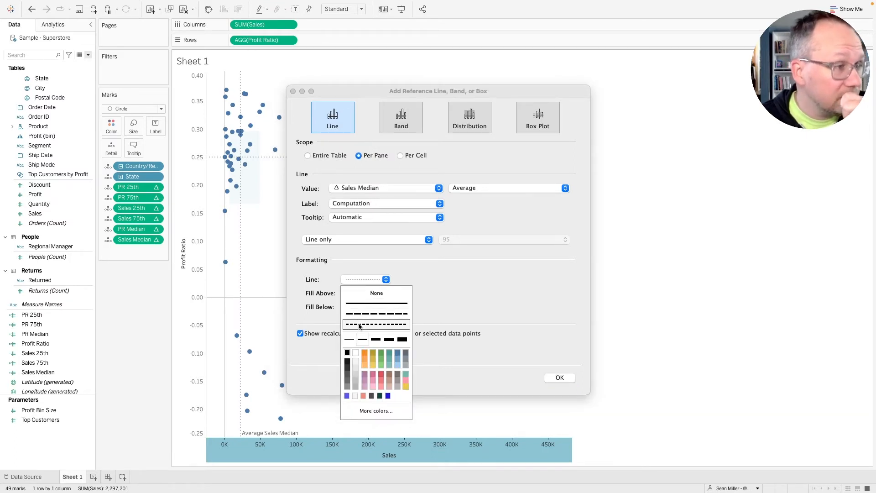
left_click(464, 259)
Set the reference line's label and tooltip to None, disable its recalculation for highlighted or selected data points, and apply it
left_click(360, 208)
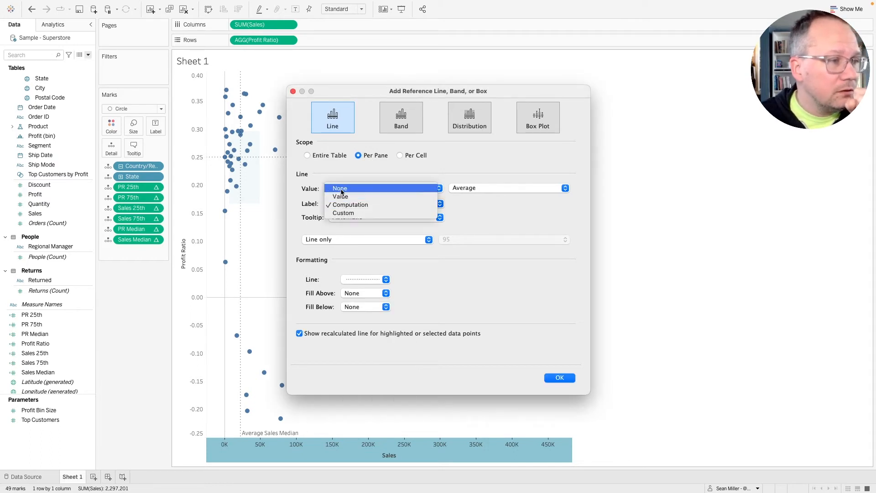
left_click(345, 197)
left_click(348, 223)
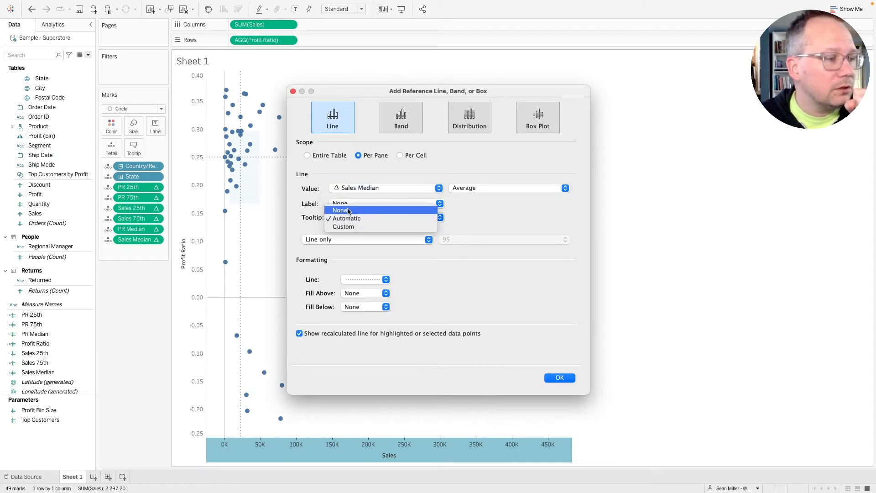
left_click(347, 207)
left_click(299, 334)
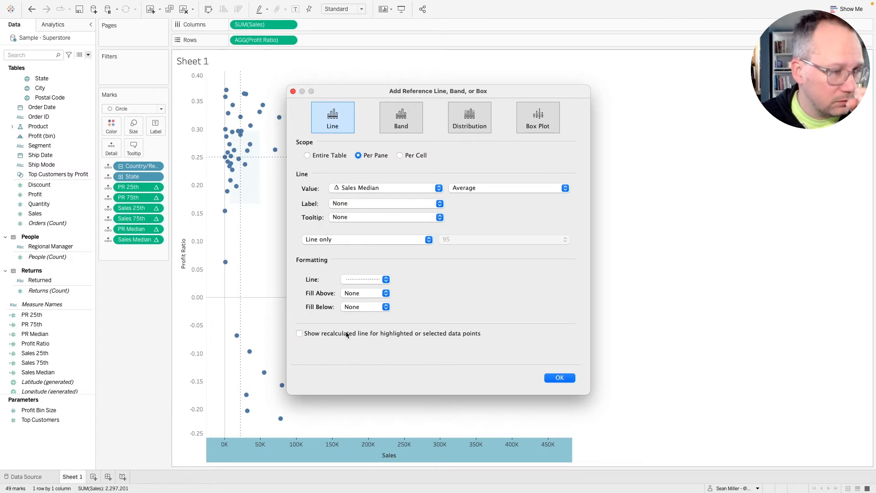
left_click(554, 377)
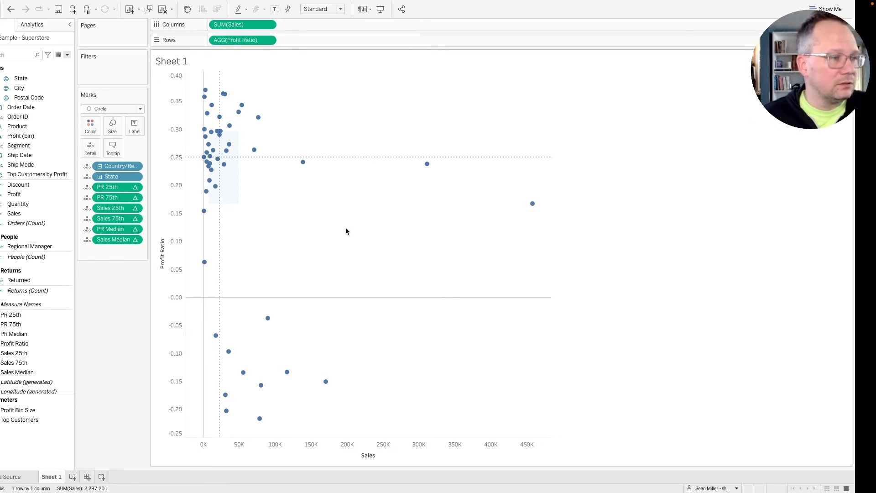
Switch to the browser and examine the state tooltips in the published reference box dashboard on Tableau Public
key("ctrl+Right")
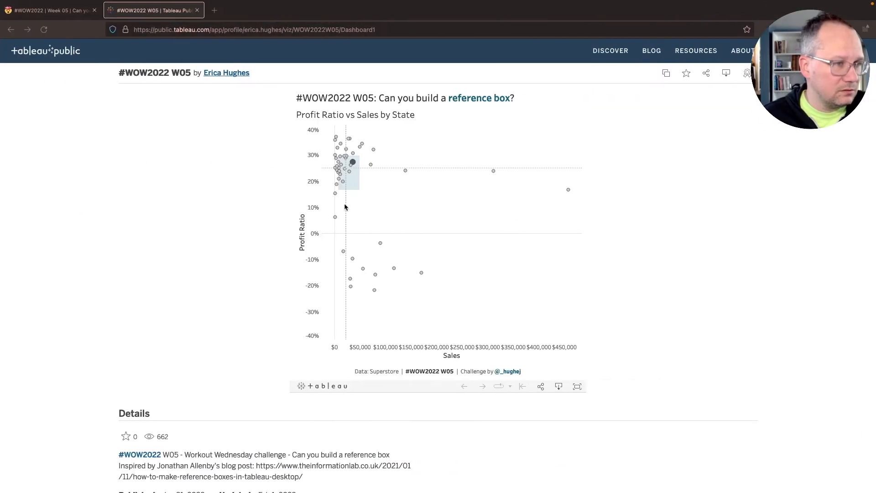
mouse_move(406, 172)
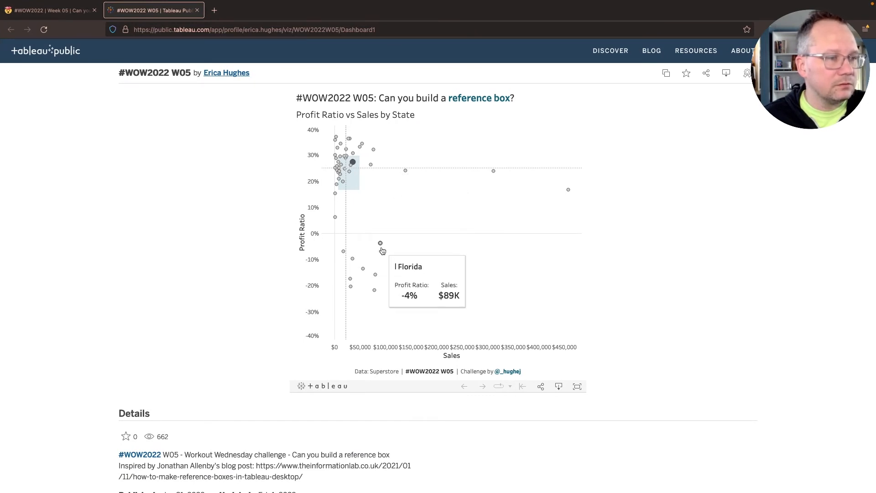
mouse_move(354, 261)
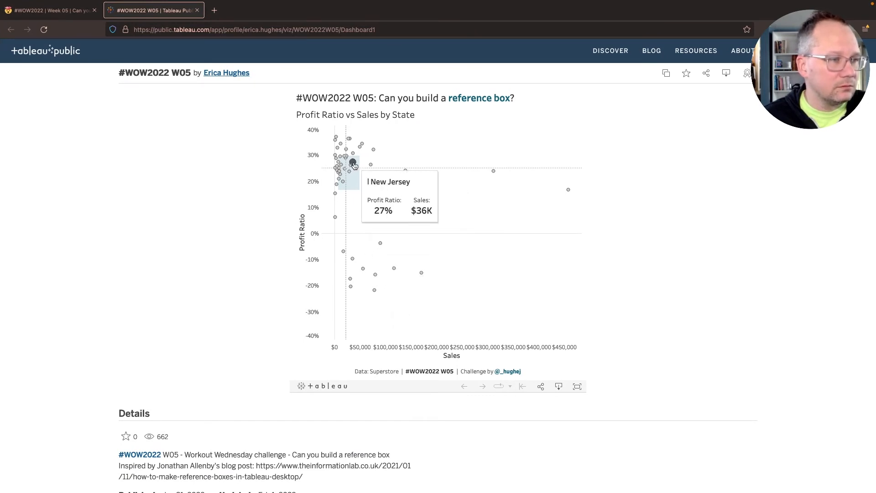
mouse_move(346, 171)
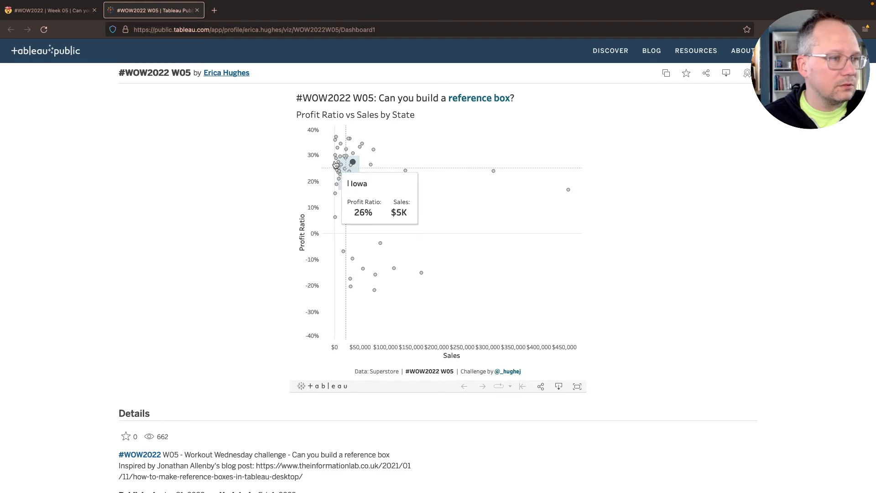
mouse_move(337, 141)
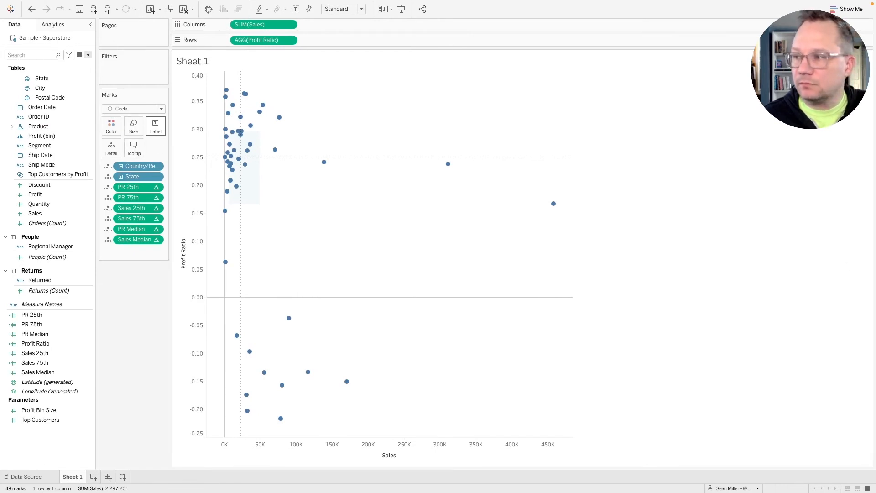
Switch back to Tableau Desktop and replace the marks' entire tooltip content with the State field at font size 12
left_click(134, 147)
left_click(424, 142)
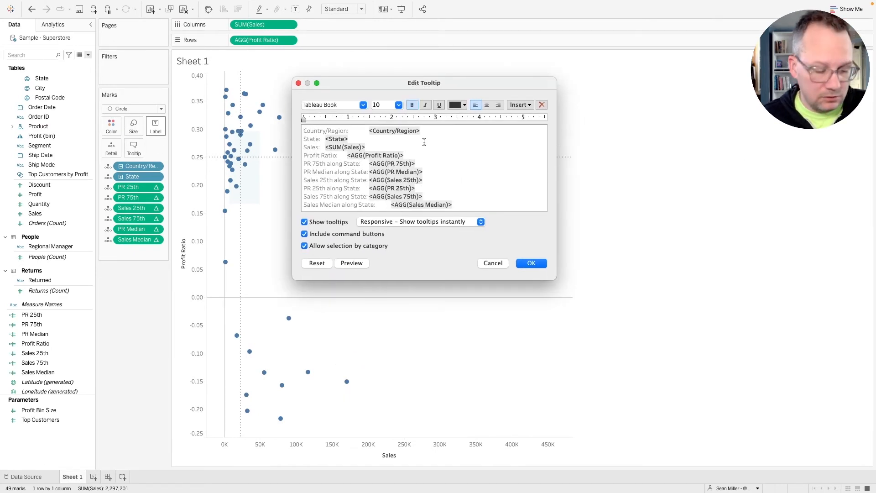
key("super+a")
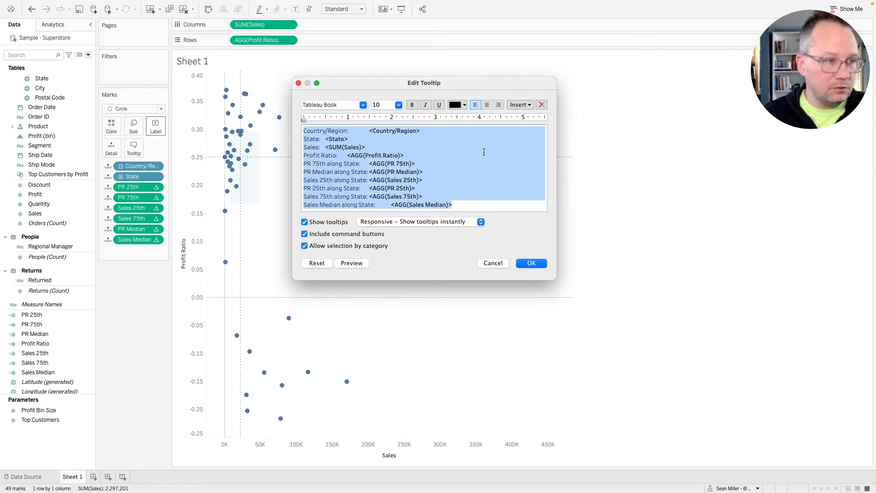
left_click(398, 105)
left_click(398, 142)
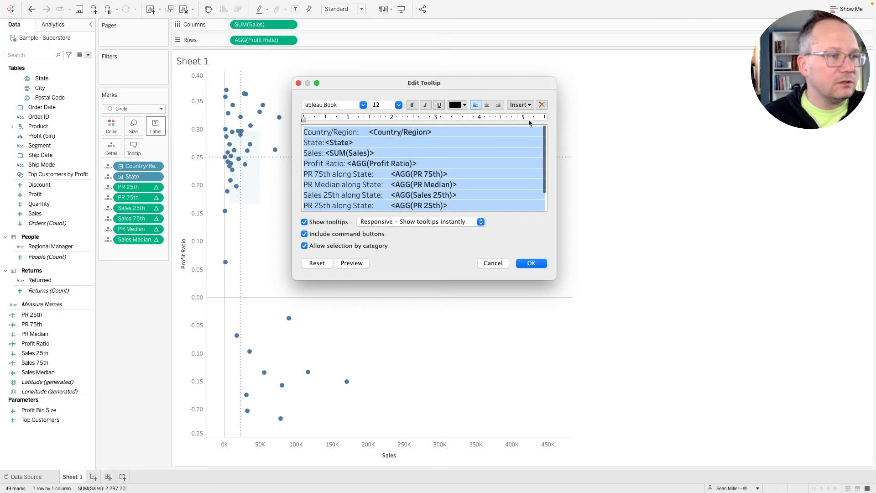
left_click(519, 105)
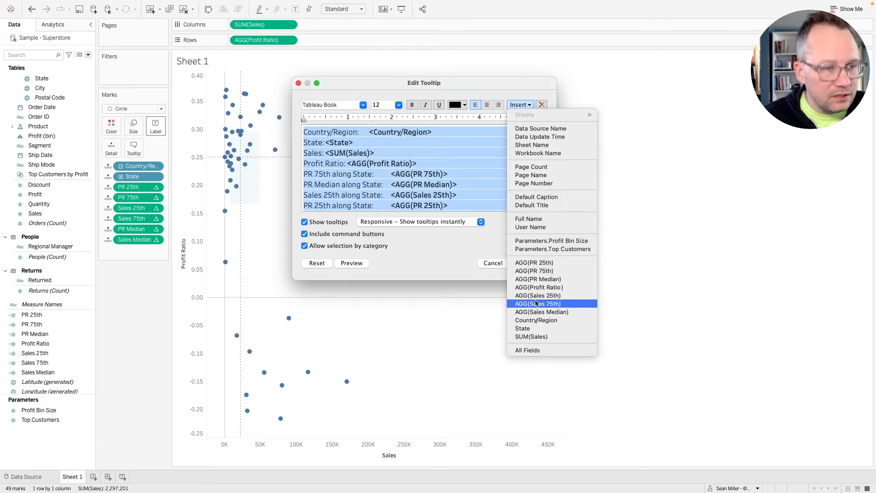
left_click(523, 329)
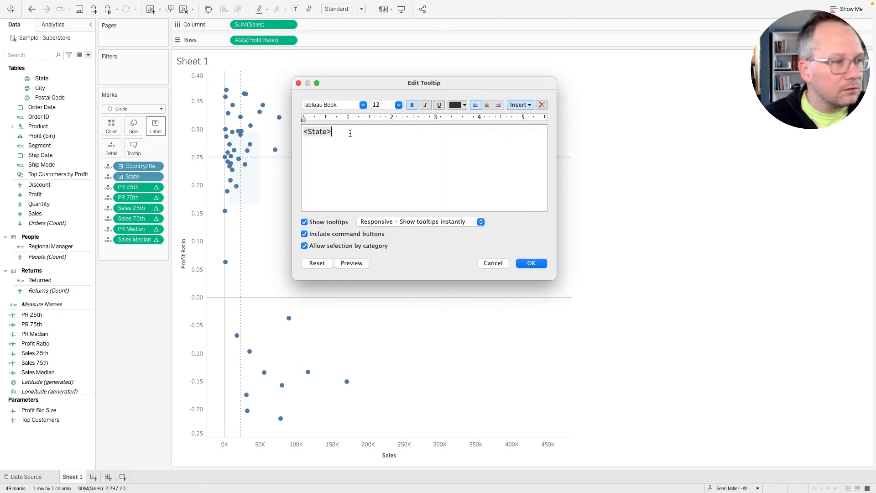
Add the label "Profit Ratio:" below the State field in the tooltip, separated by an empty line
key("Return")
key("Return")
type("Pr")
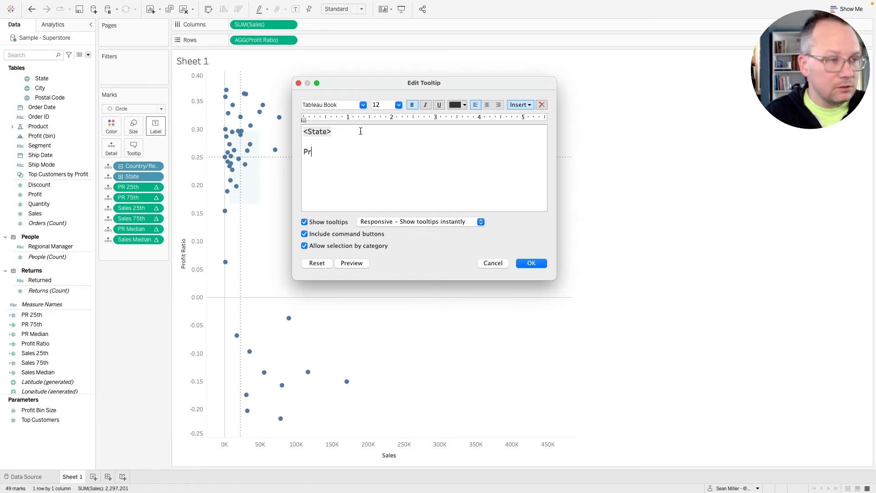
type("ofit Ration")
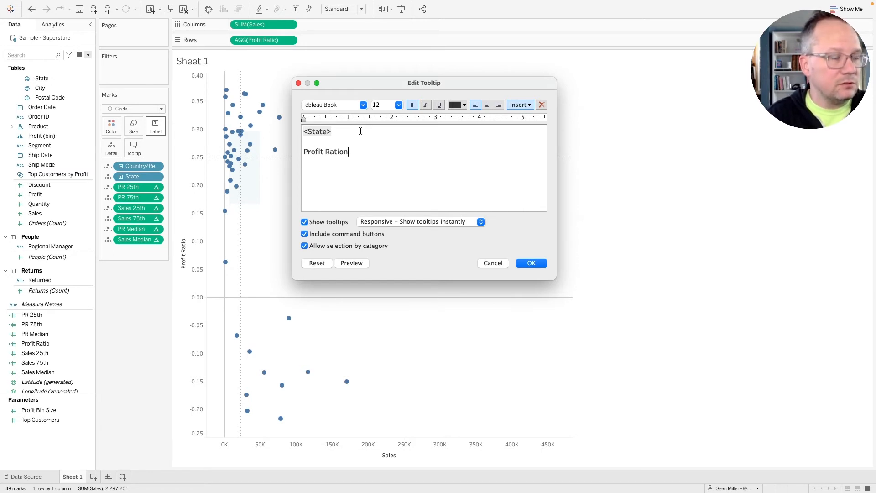
key("BackSpace")
type(":")
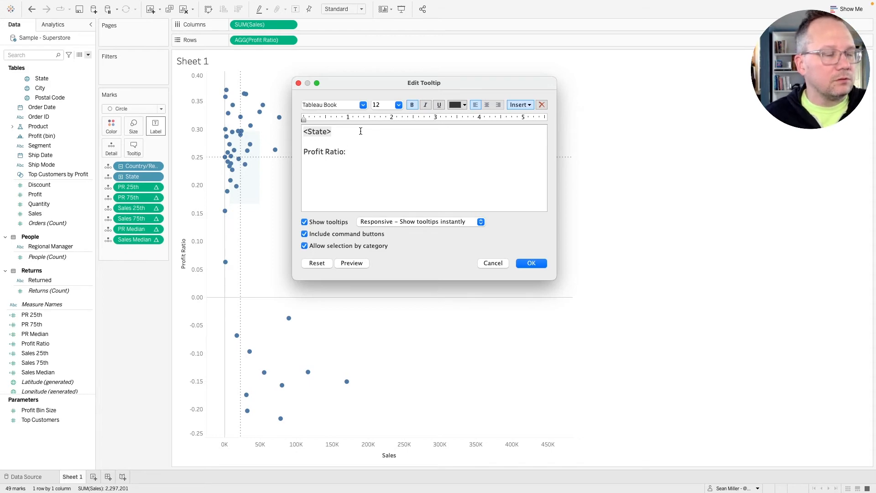
Switch to the browser to examine the New Jersey tooltip's layout in the published dashboard and return to Tableau Desktop
key("ctrl+Right")
mouse_move(356, 165)
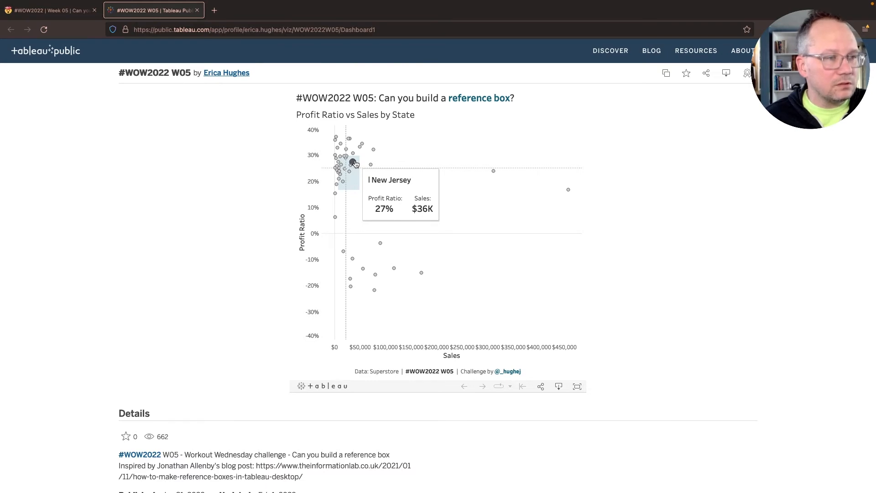
key("ctrl+Left")
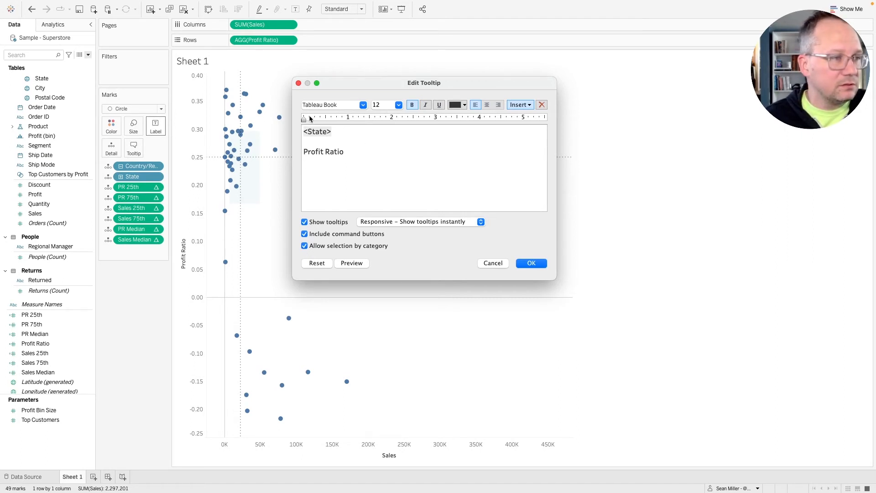
Put a colon after "Profit Ratio" and set the tooltip's tab stop at about 1.5 on the ruler
left_click(349, 155)
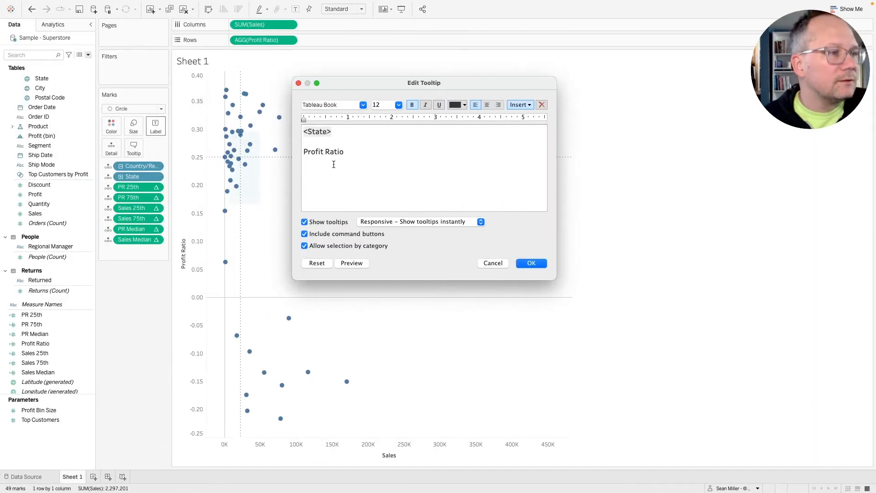
type(":")
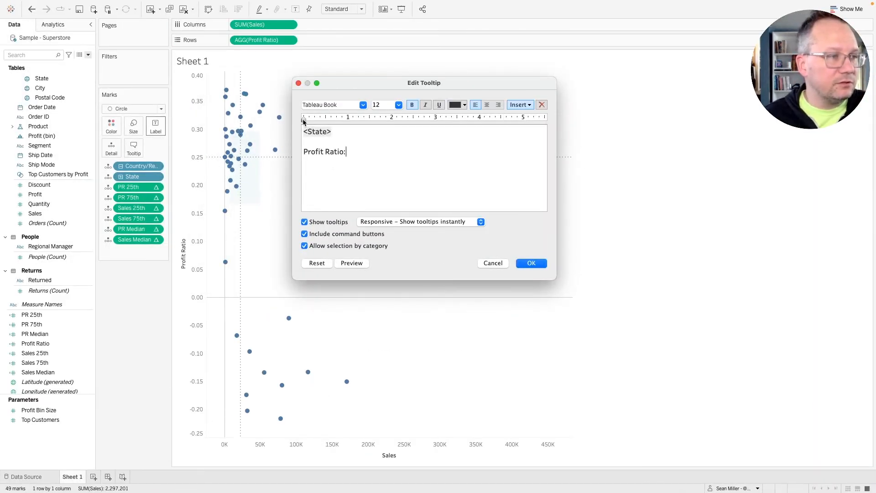
left_click_drag(304, 119, 404, 128)
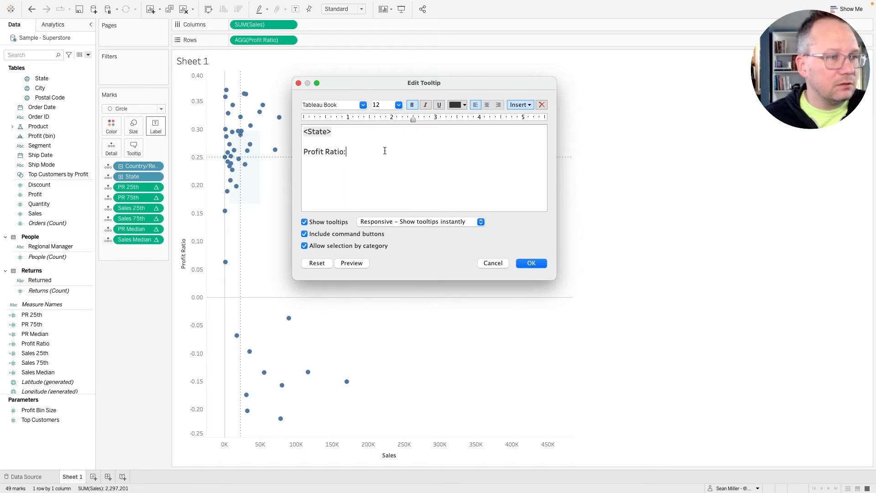
left_click_drag(414, 121, 370, 121)
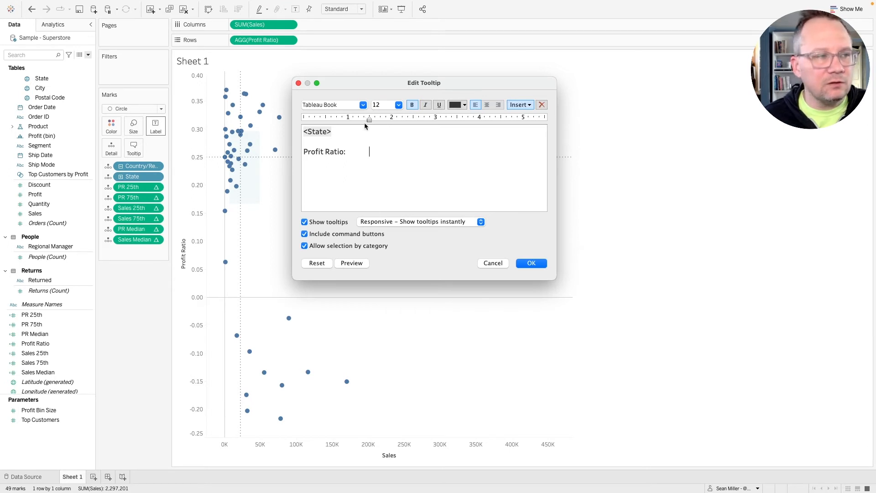
Add the label "Sales:" at the tab stop after "Profit Ratio:" and insert the AGG(Profit Ratio) field on the line below
left_click(524, 106)
left_click(525, 106)
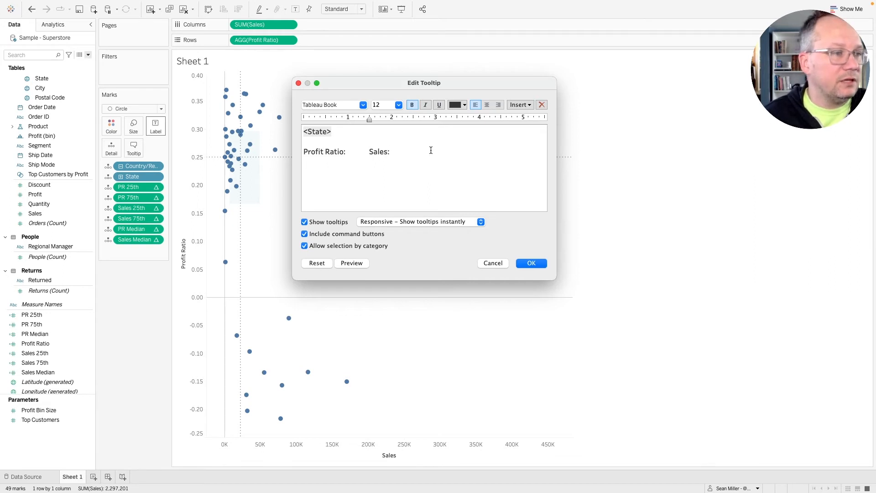
left_click(524, 106)
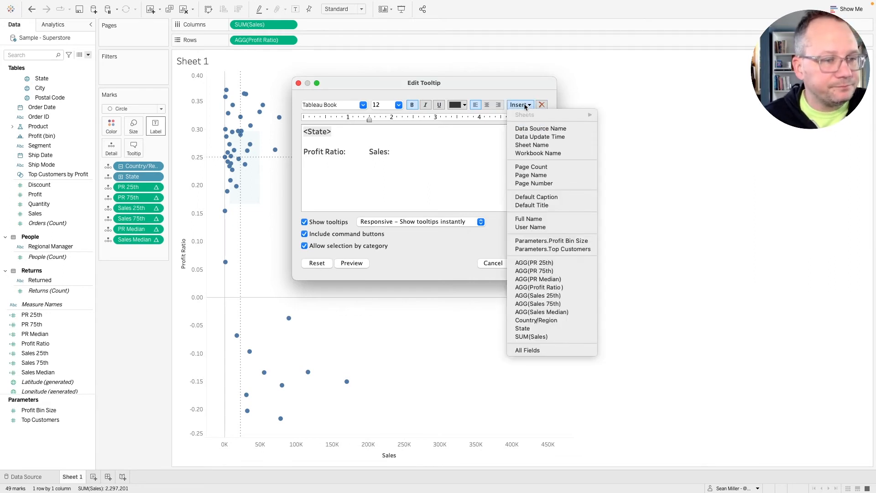
left_click(519, 105)
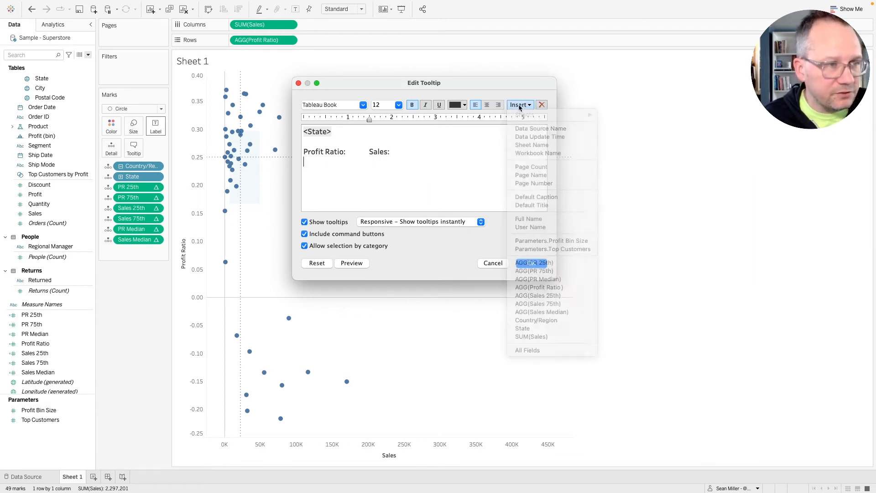
left_click(519, 105)
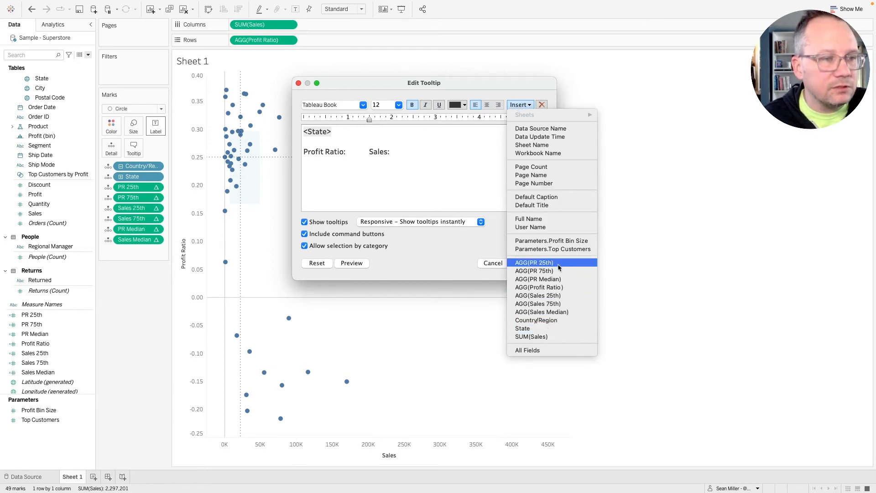
left_click(559, 287)
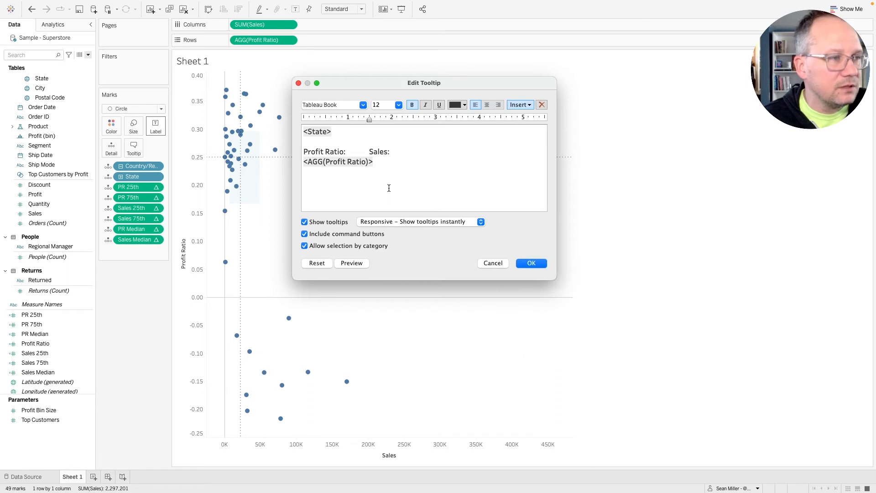
Insert the SUM(Sales) field after AGG(Profit Ratio) on the left-aligned value line and preview the tooltip
left_click(487, 105)
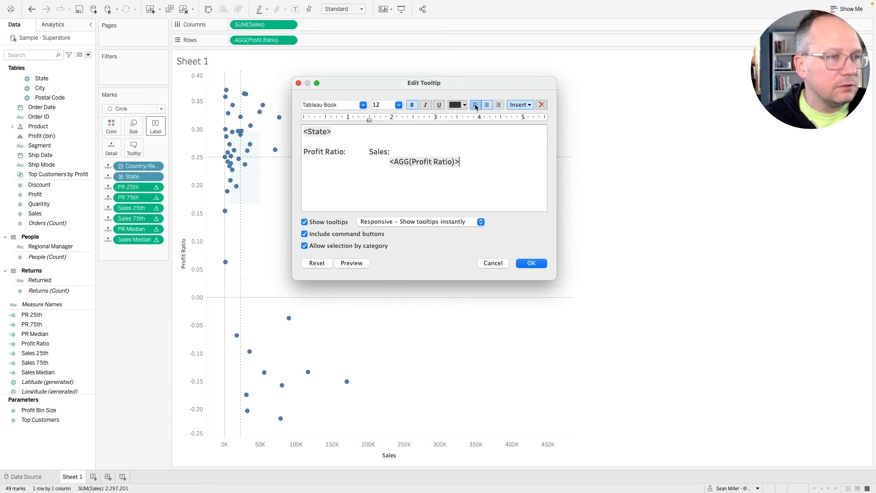
left_click(475, 105)
left_click(375, 170)
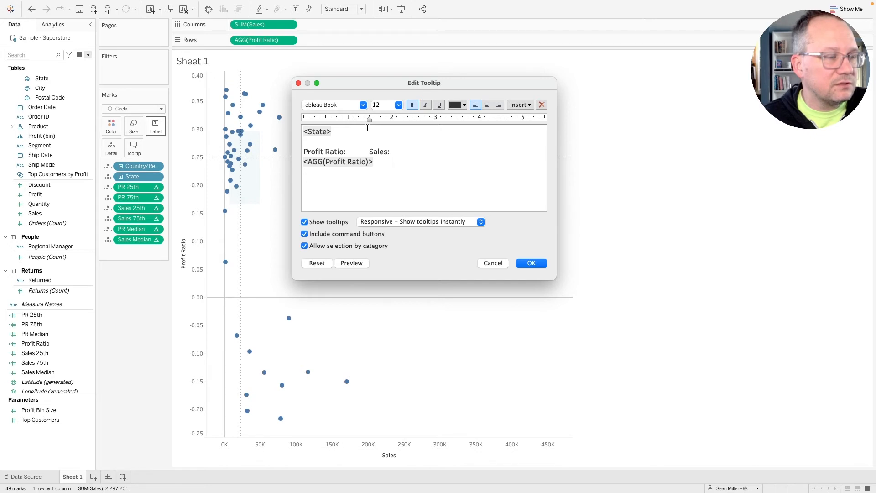
left_click(519, 105)
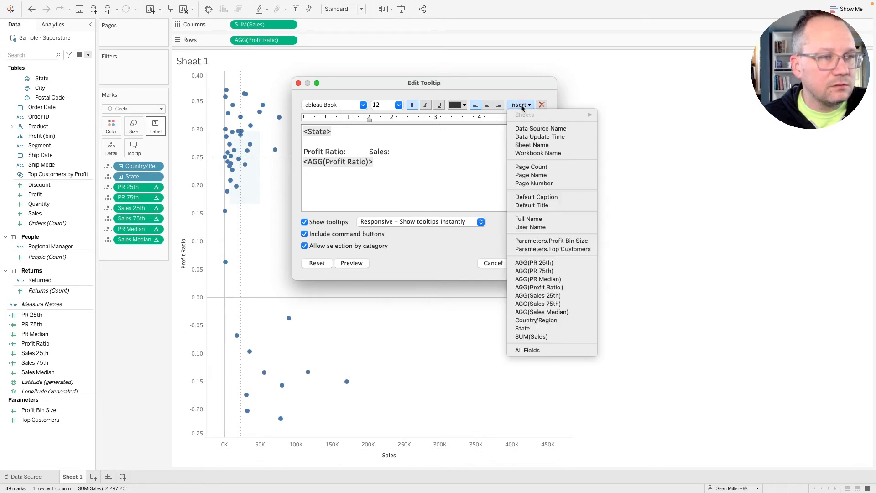
left_click(536, 337)
left_click(346, 267)
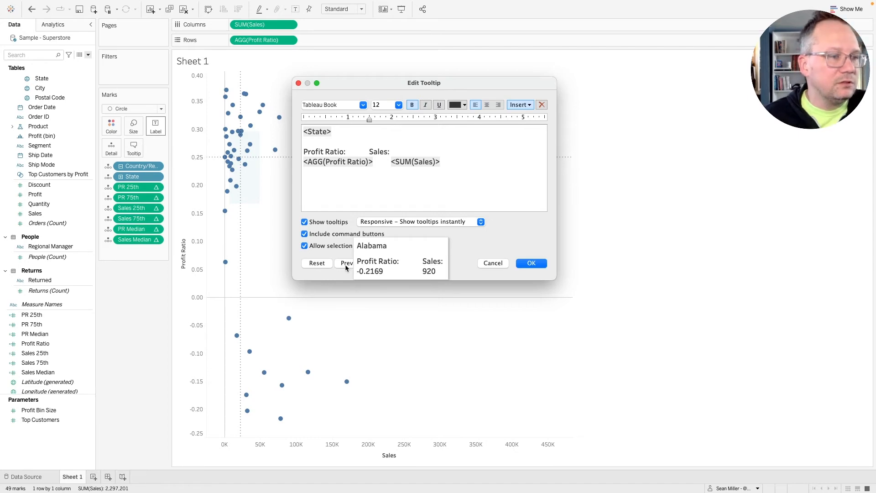
Switch to the browser to examine the Arizona tooltip's text sizes and alignment in the published dashboard, and return to Tableau Desktop
key("ctrl+Right")
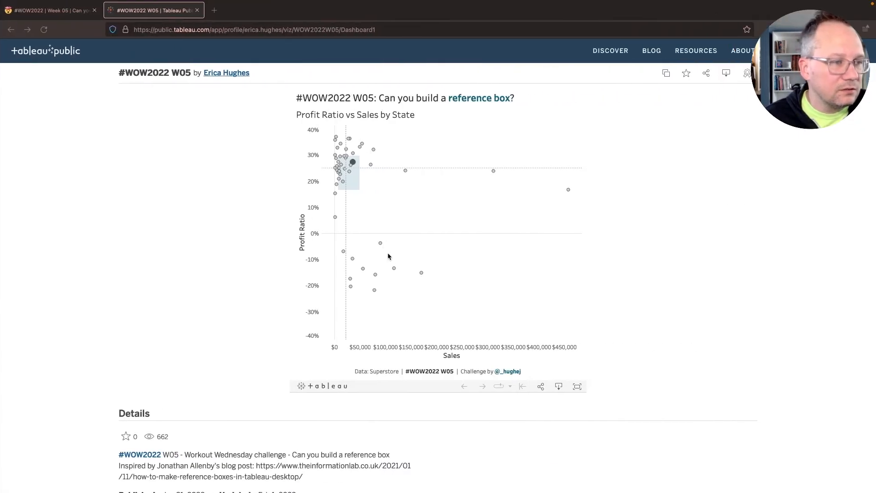
mouse_move(381, 245)
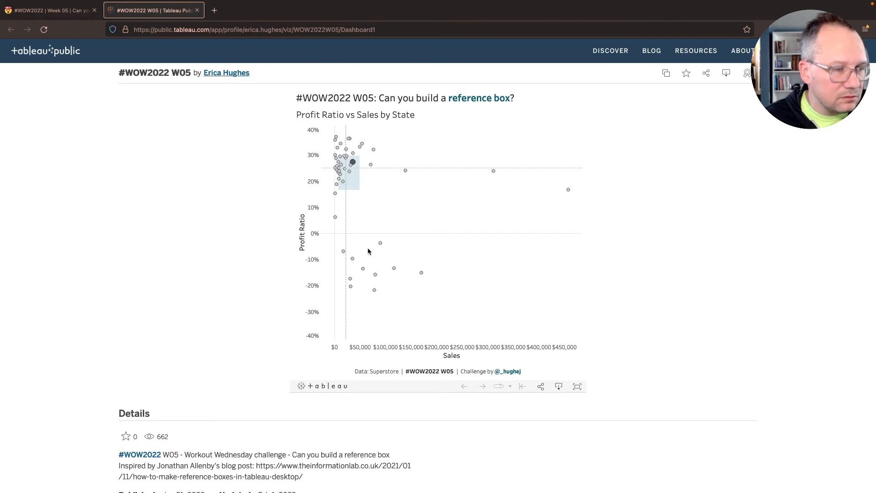
mouse_move(357, 265)
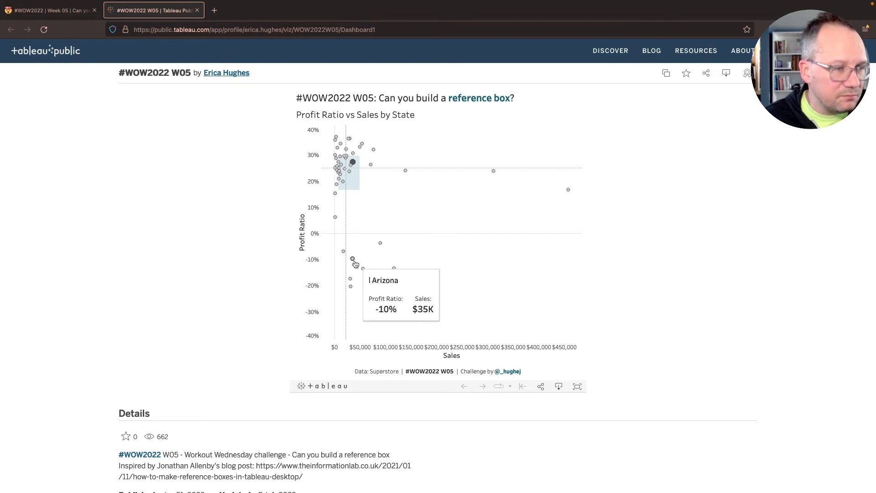
mouse_move(496, 175)
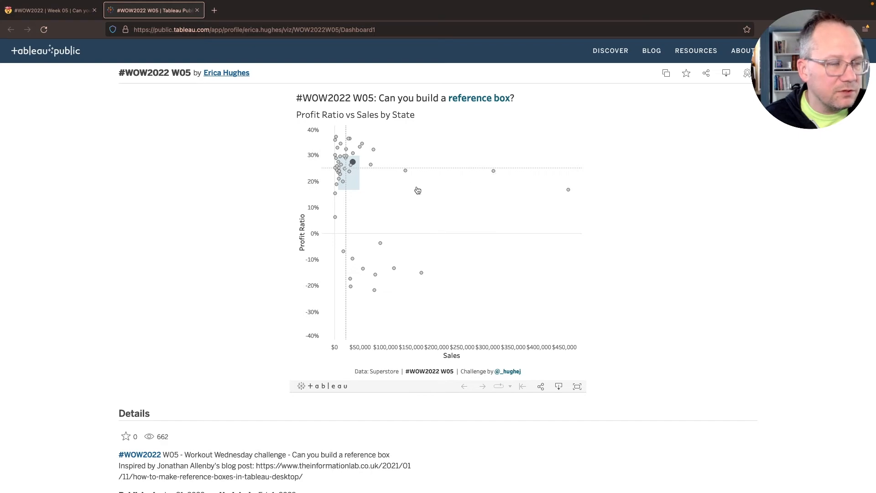
key("ctrl+Left")
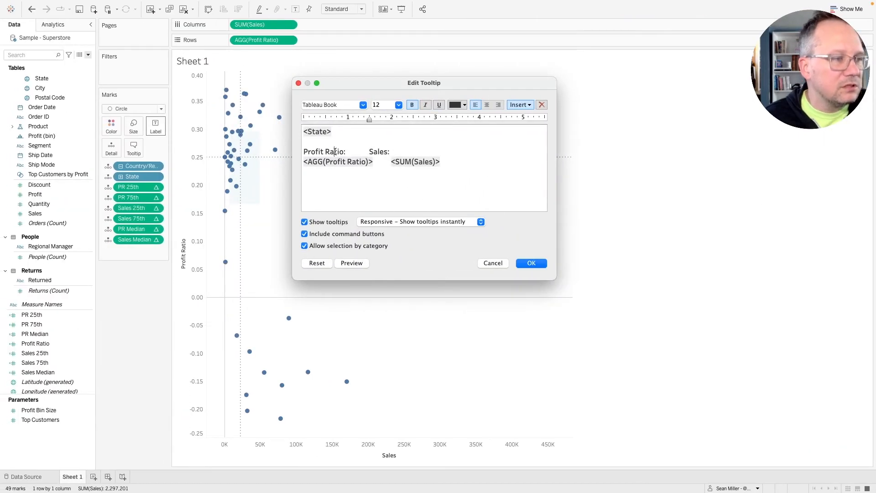
Set the tooltip's "Profit Ratio:" label to font size 10 without bold
left_click(398, 106)
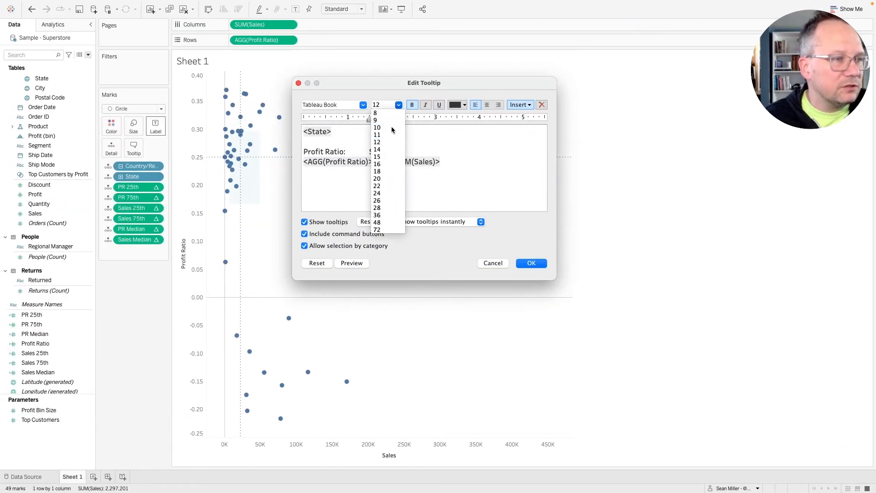
left_click(393, 123)
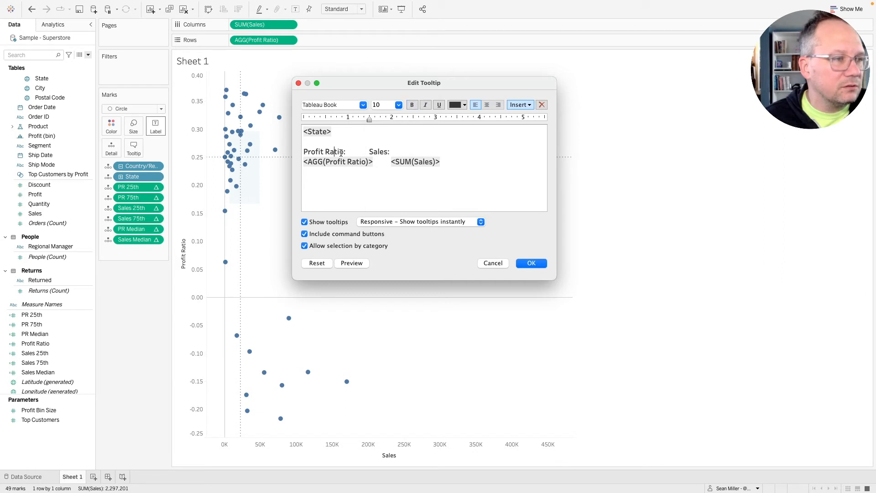
left_click_drag(346, 151, 303, 152)
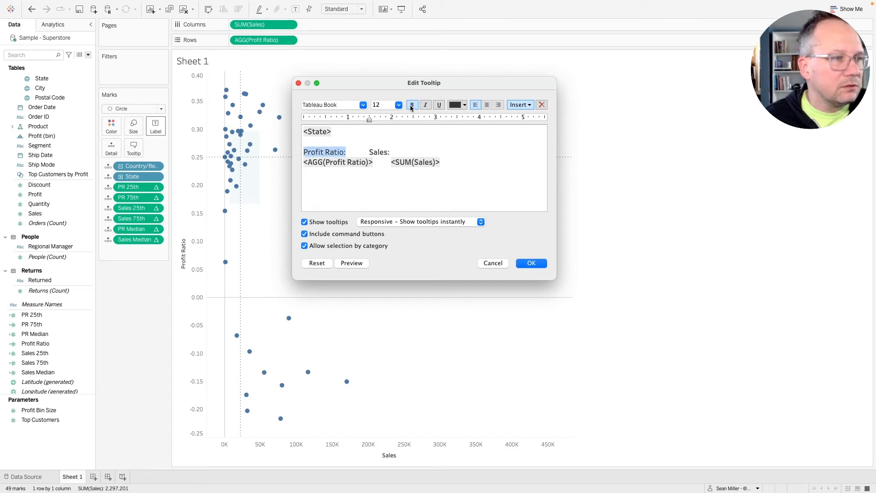
left_click(398, 106)
left_click(399, 106)
left_click(399, 105)
left_click(388, 125)
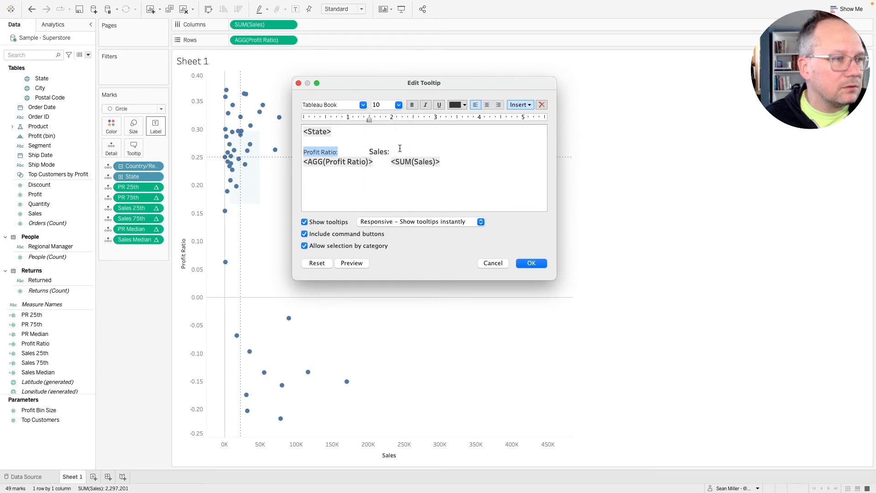
Set the tooltip's "Sales:" label to font size 10 without bold and preview the tooltip
left_click_drag(393, 152, 367, 151)
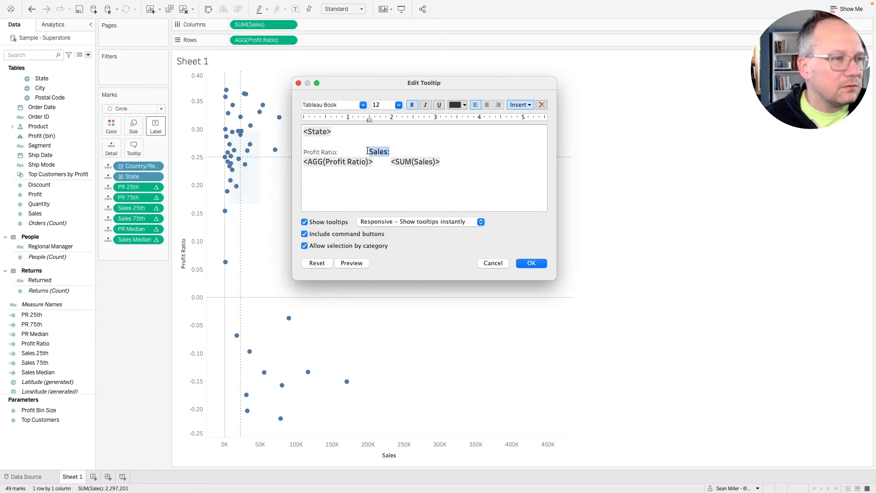
left_click(398, 105)
left_click(388, 124)
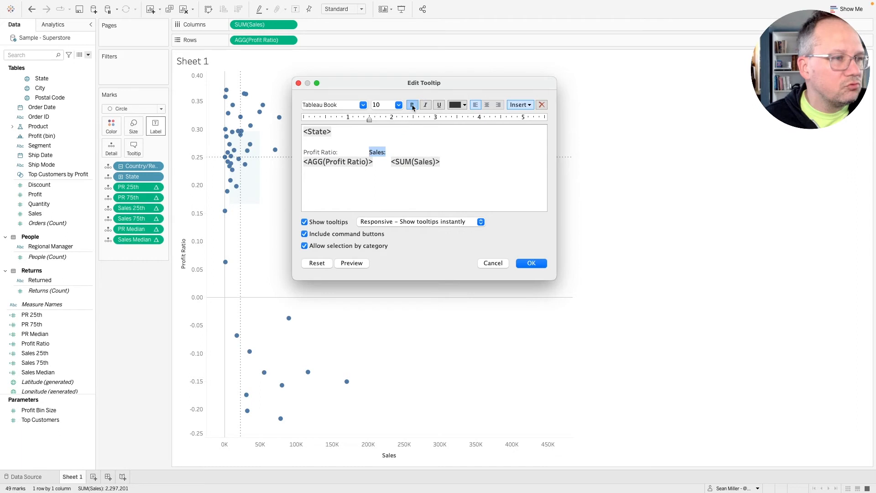
left_click(412, 106)
left_click(436, 196)
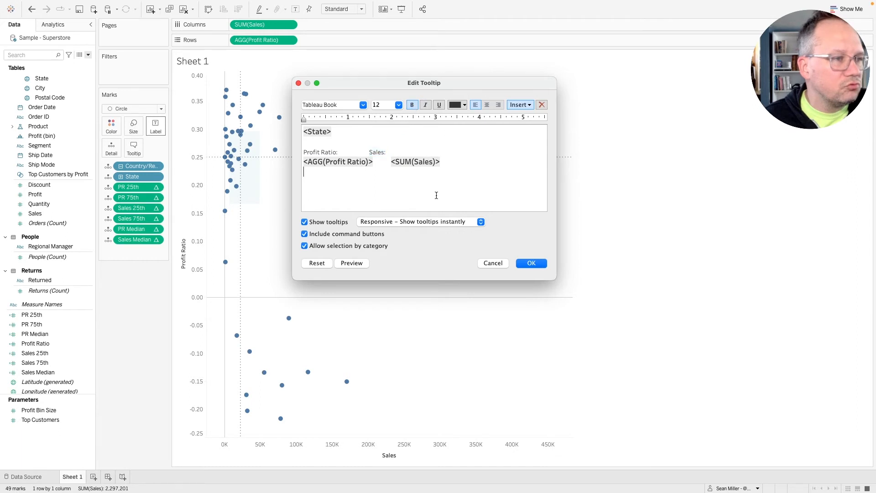
left_click(350, 264)
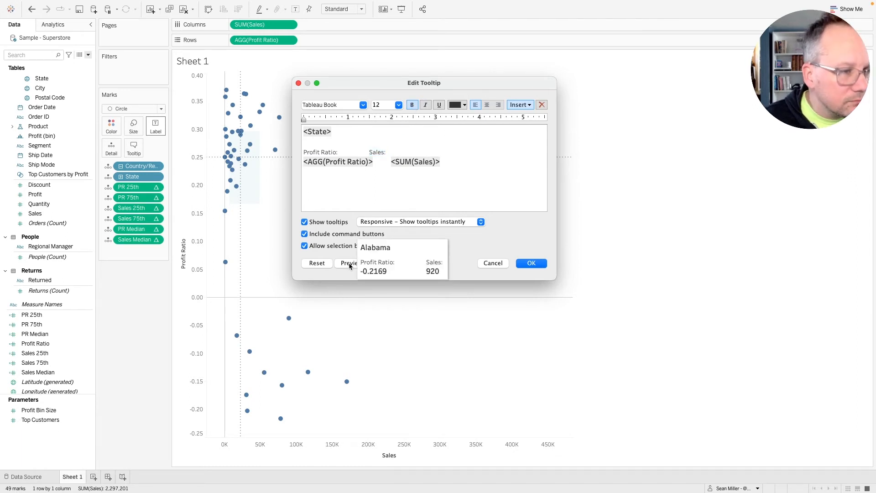
Center both the value line and the "Profit Ratio:" / "Sales:" label line of the tooltip, and preview it
double_click(340, 163)
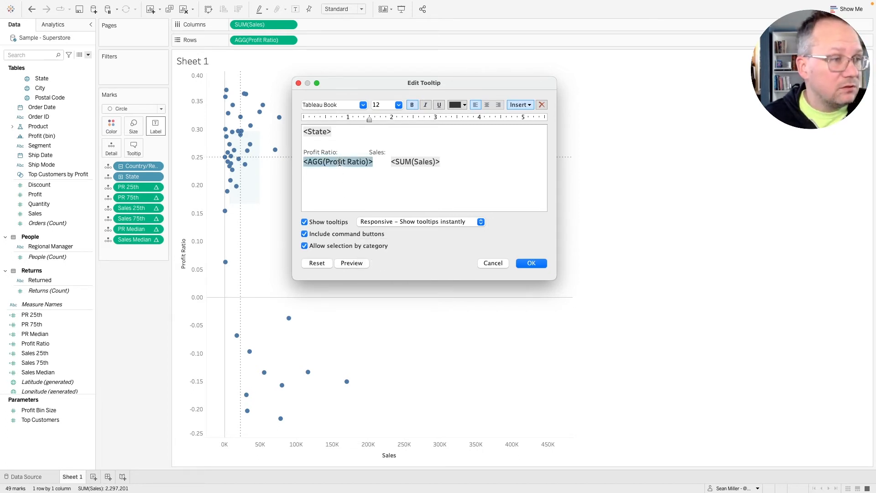
left_click(486, 104)
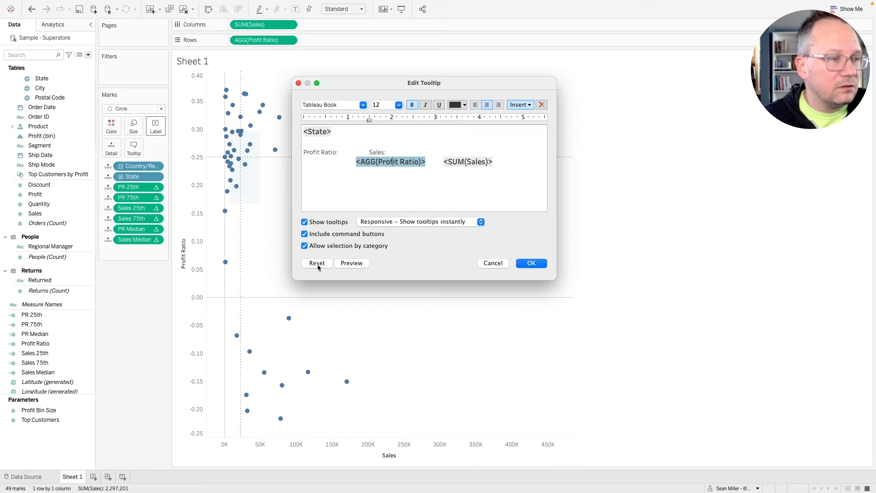
left_click(306, 153)
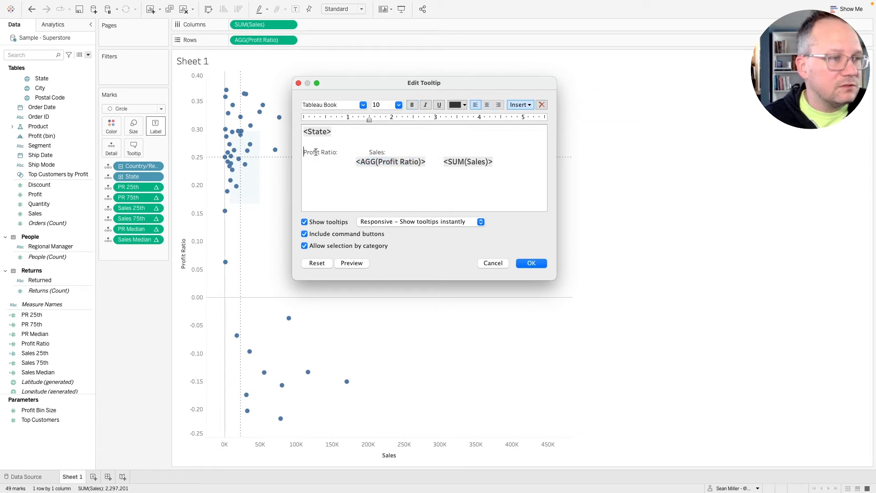
left_click(494, 105)
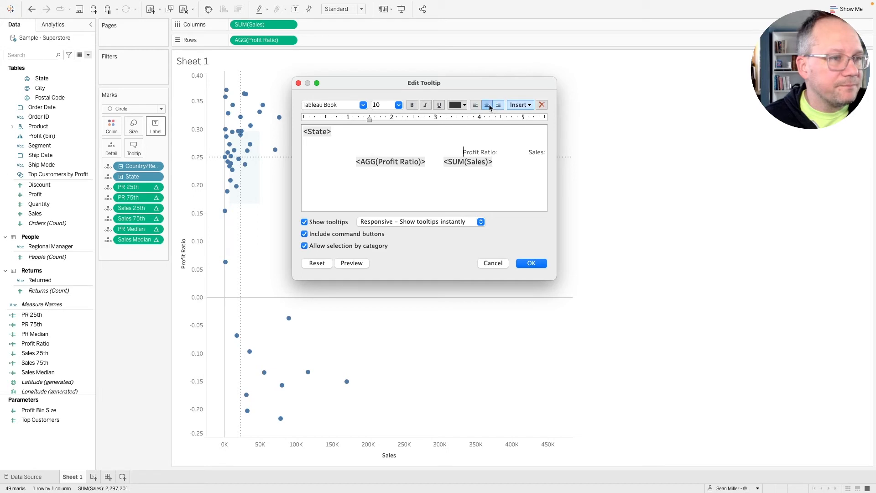
left_click(486, 105)
left_click(352, 264)
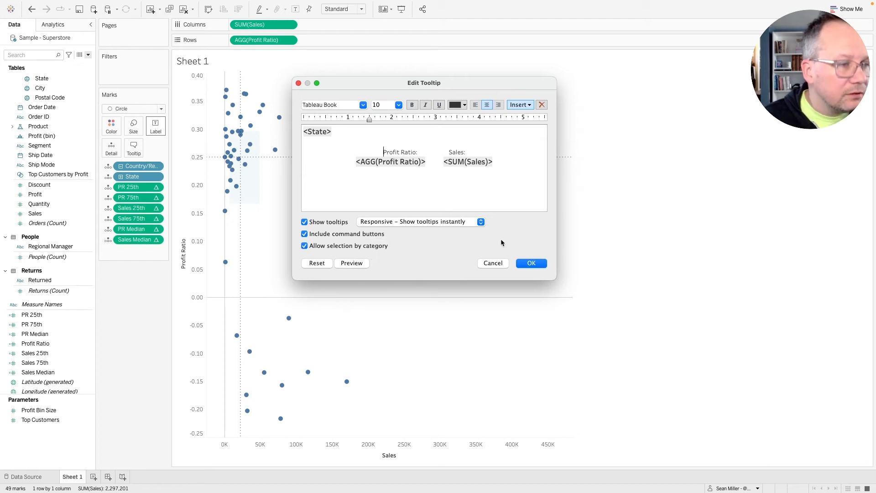
Exclude command buttons and disallow selection by category in the tooltip, apply it and check it on marks in the scatter plot
left_click(350, 236)
left_click(339, 248)
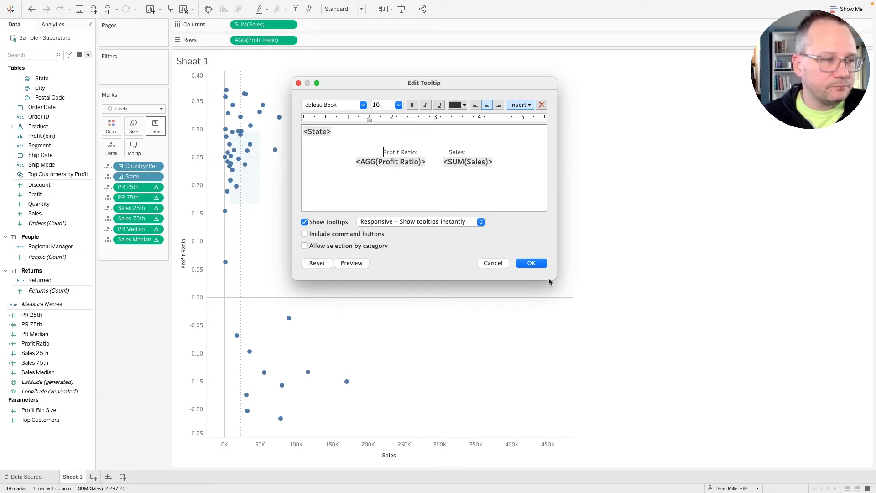
left_click(531, 263)
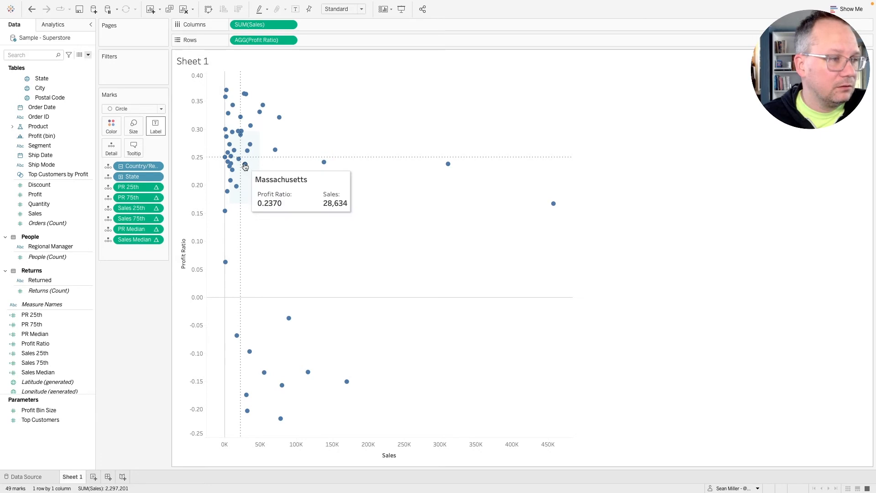
mouse_move(246, 152)
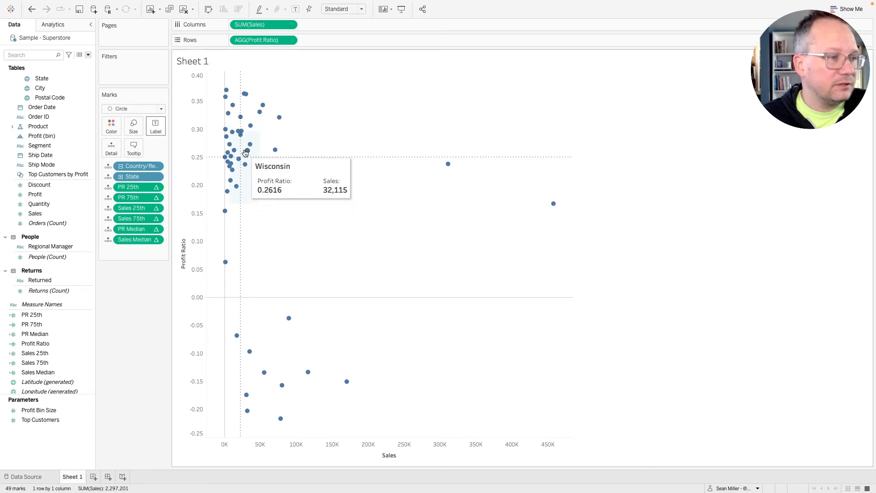
Reopen the marks' tooltip, move the tab stops of the label and value lines to about 1.25, and check the applied tooltip on a mark
left_click(134, 149)
left_click(443, 149)
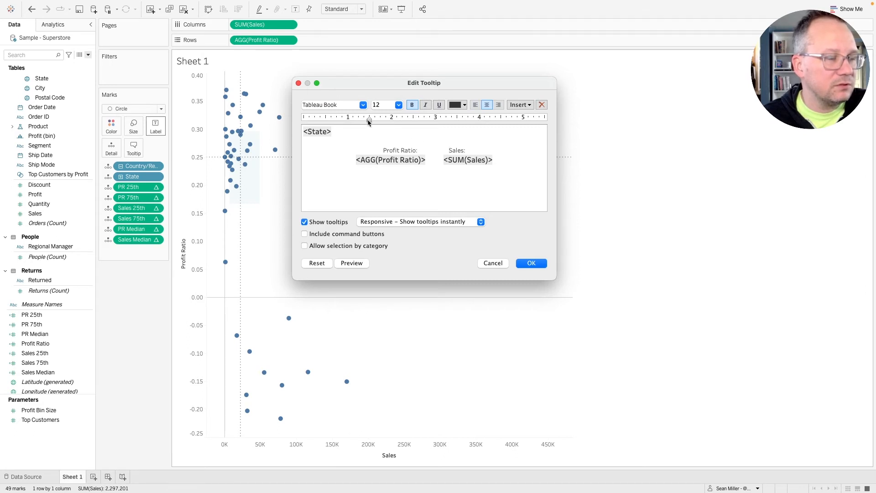
left_click_drag(368, 120, 357, 119)
left_click(442, 159)
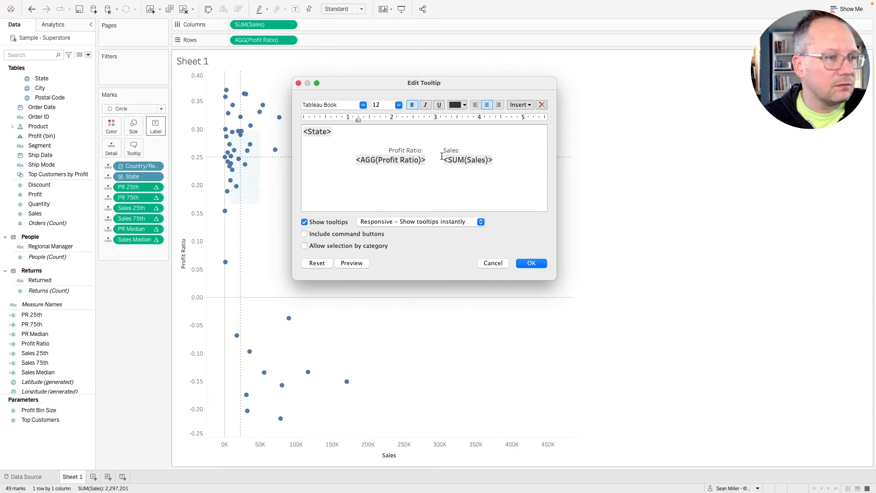
left_click_drag(371, 120, 359, 120)
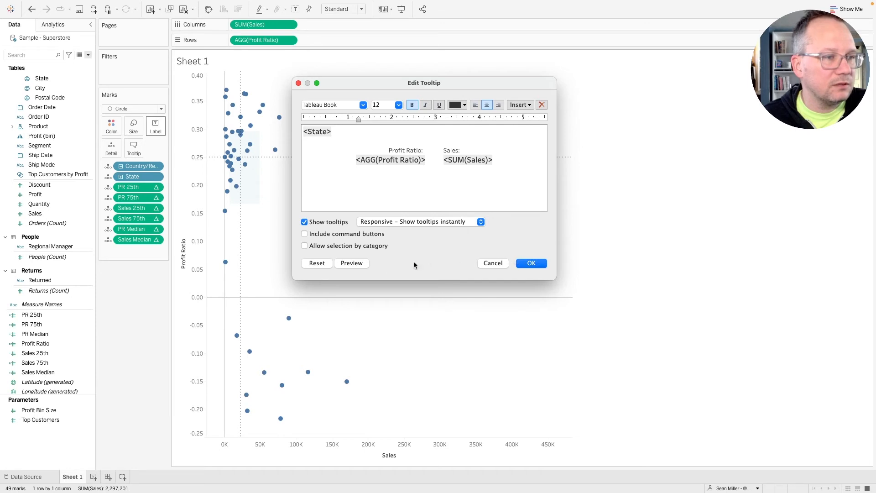
left_click(531, 263)
mouse_move(276, 151)
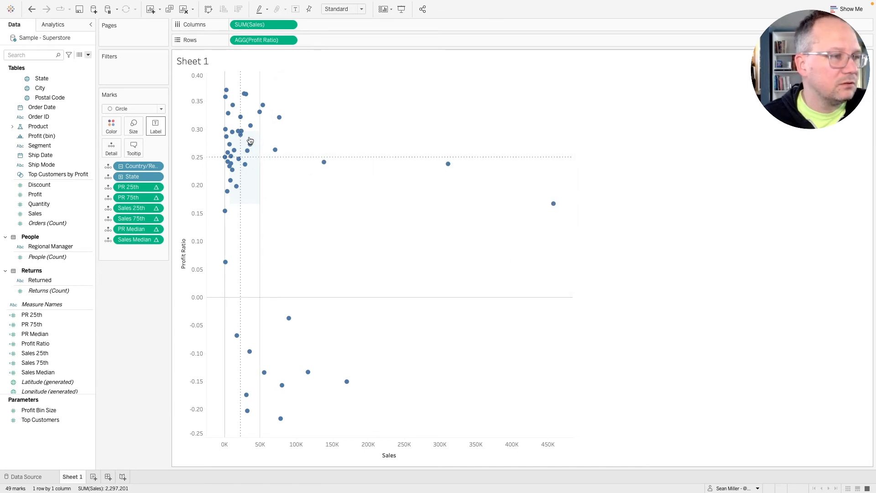
mouse_move(243, 159)
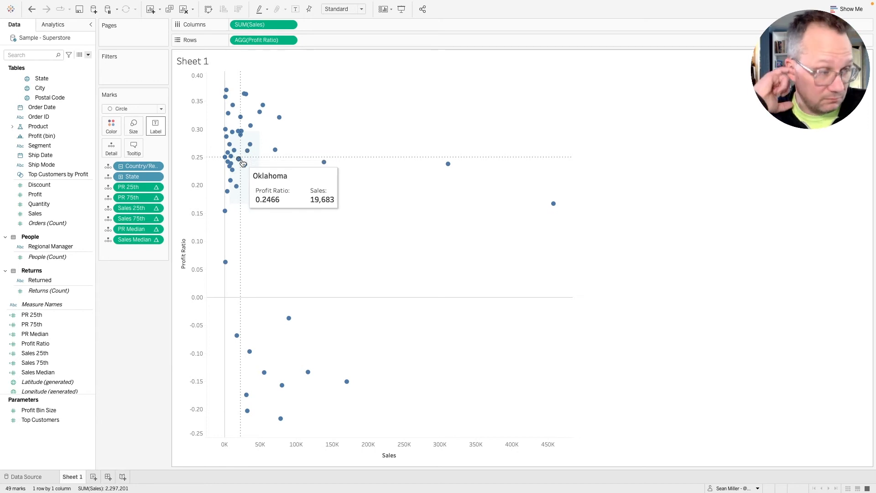
Set the default number format of Profit Ratio to Percentage with 0 decimal places, checking the format used in the browser's reference dashboard
scroll(61, 345, "down", 1)
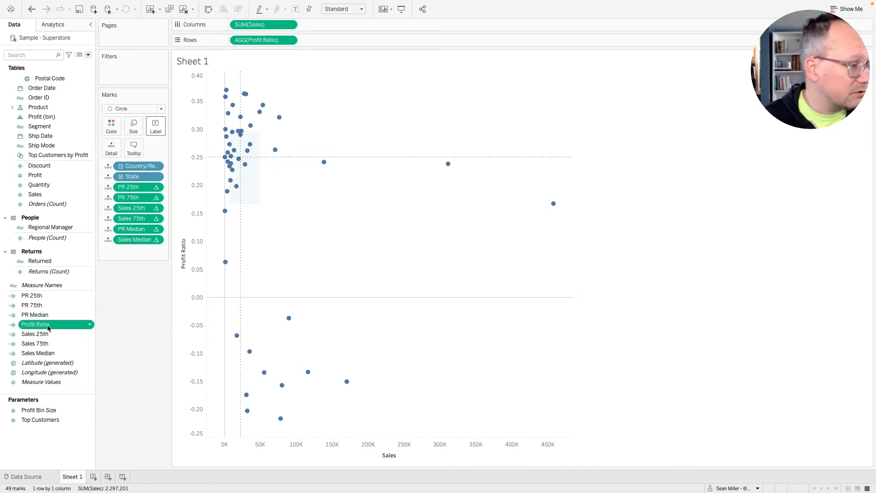
right_click(49, 325)
mouse_move(105, 274)
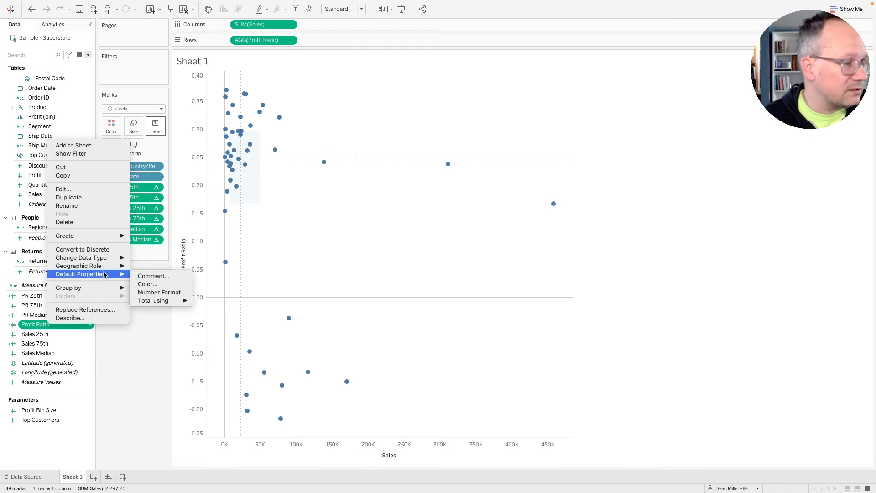
left_click(157, 292)
left_click(361, 236)
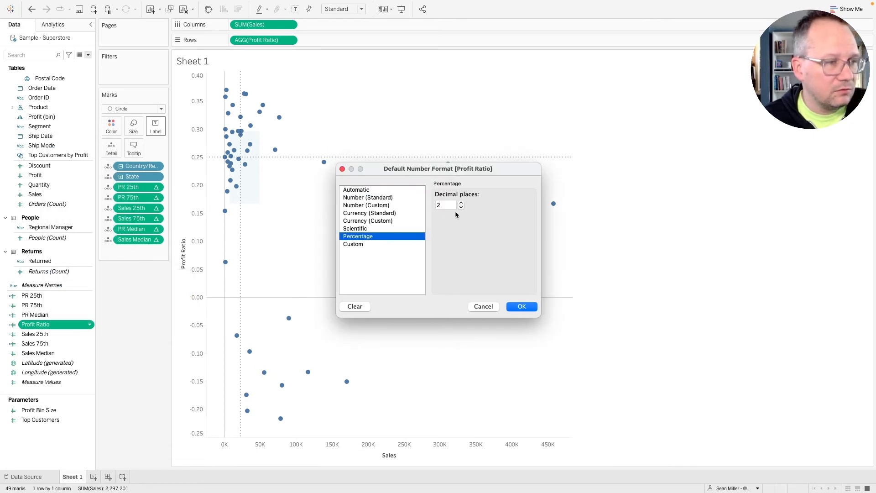
key("ctrl+Right")
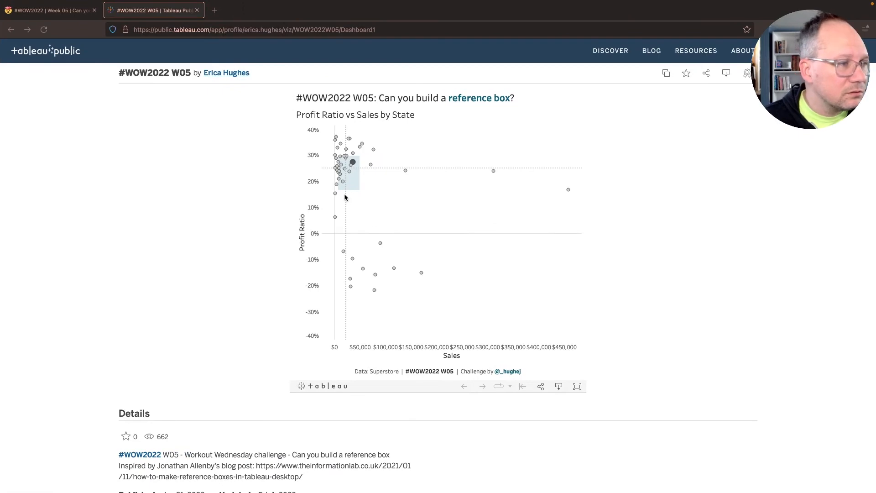
key("ctrl+Left")
key("ctrl+Right")
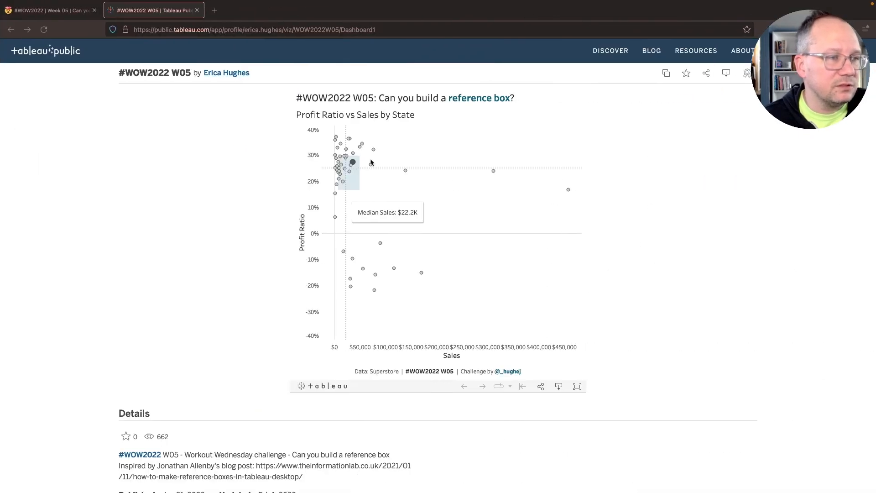
key("ctrl+Left")
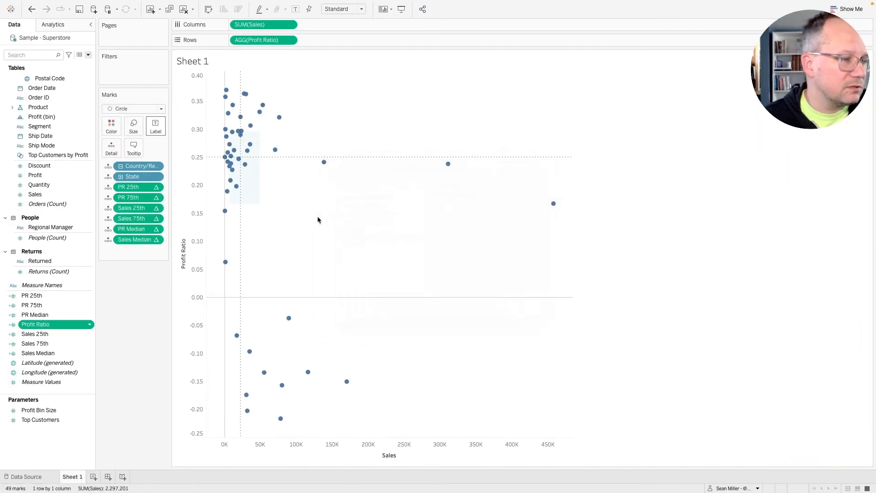
left_click(461, 207)
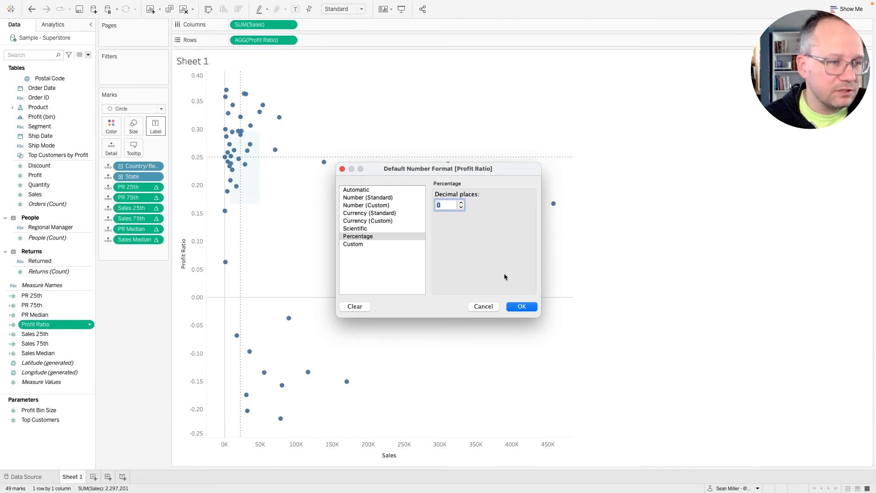
left_click(521, 307)
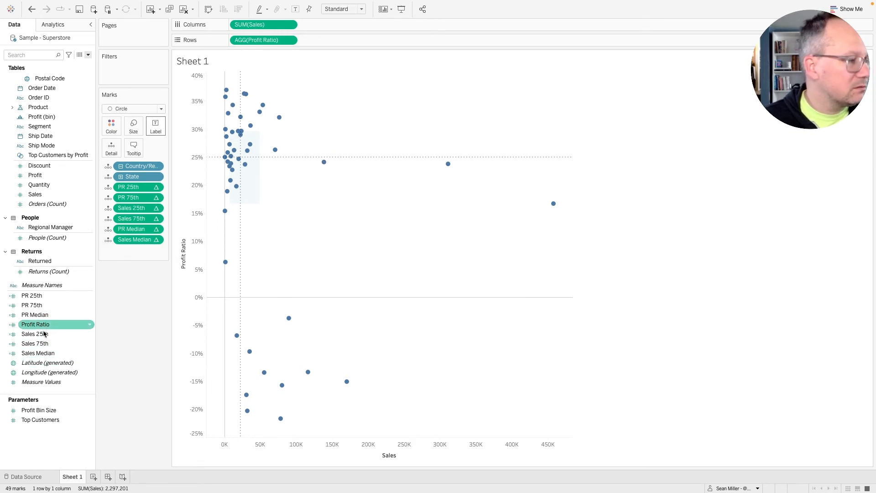
Set the default number format of the Sales measure to Currency (Custom) with 0 decimal places
right_click(42, 198)
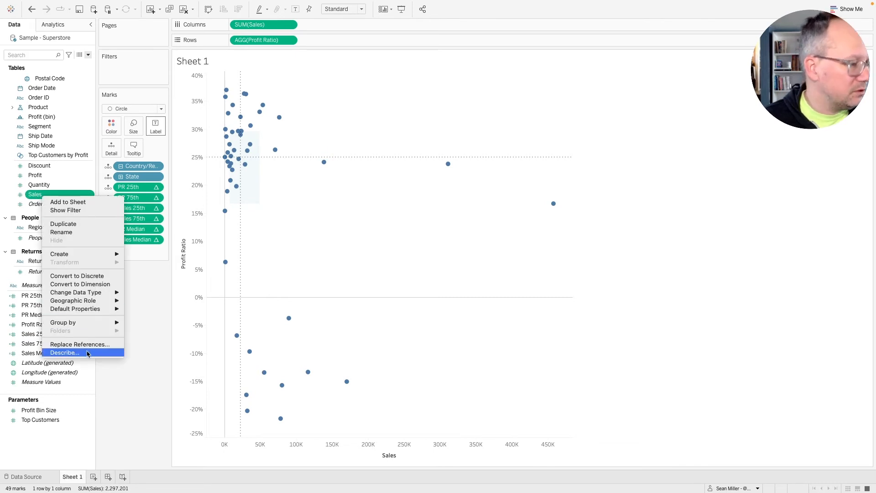
mouse_move(89, 310)
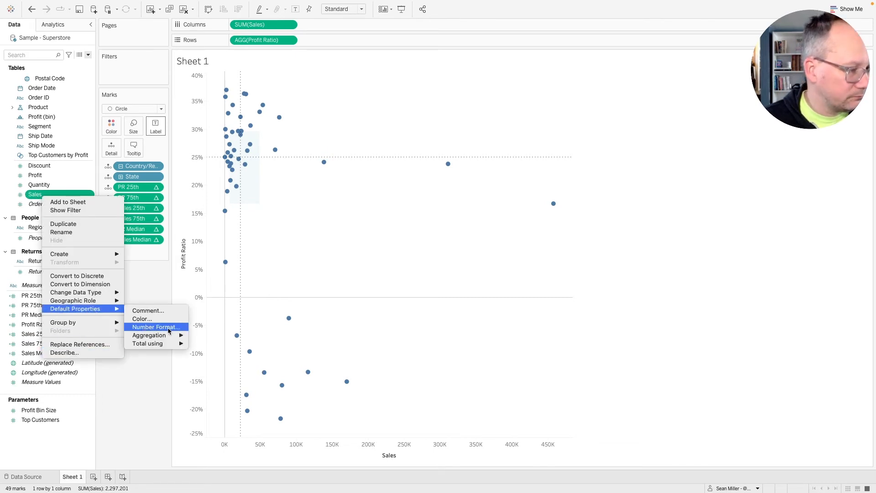
left_click(173, 328)
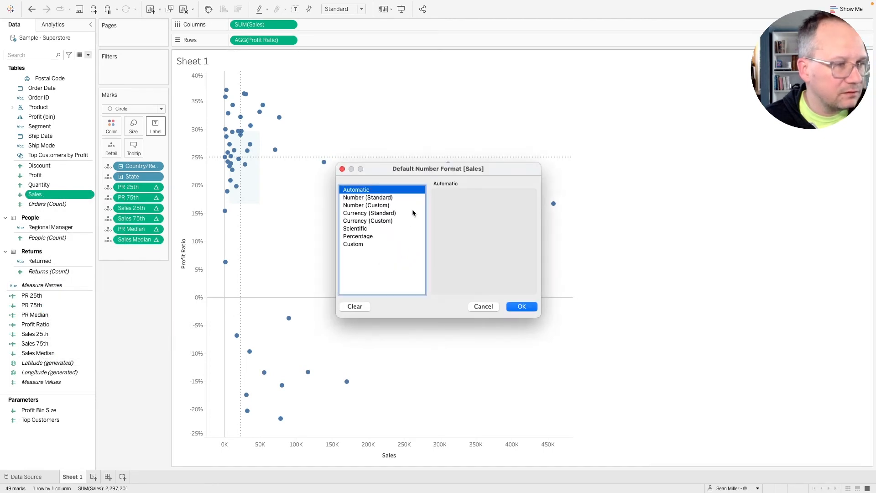
left_click(375, 220)
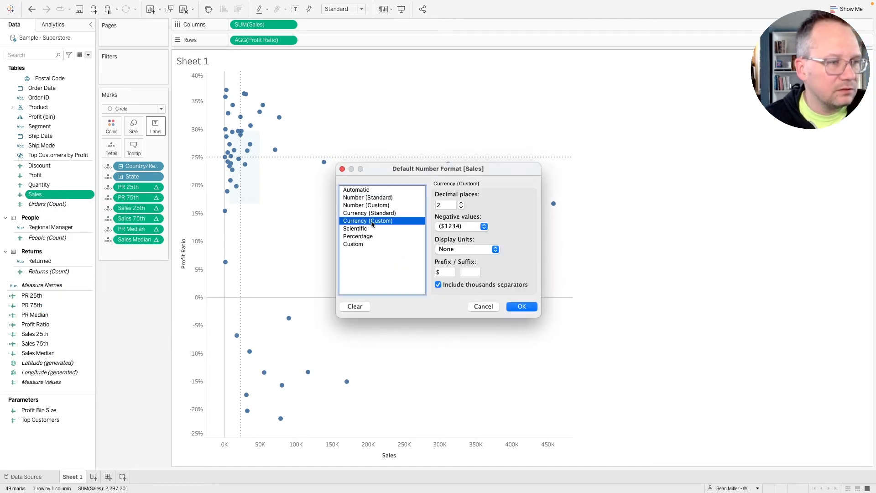
double_click(461, 207)
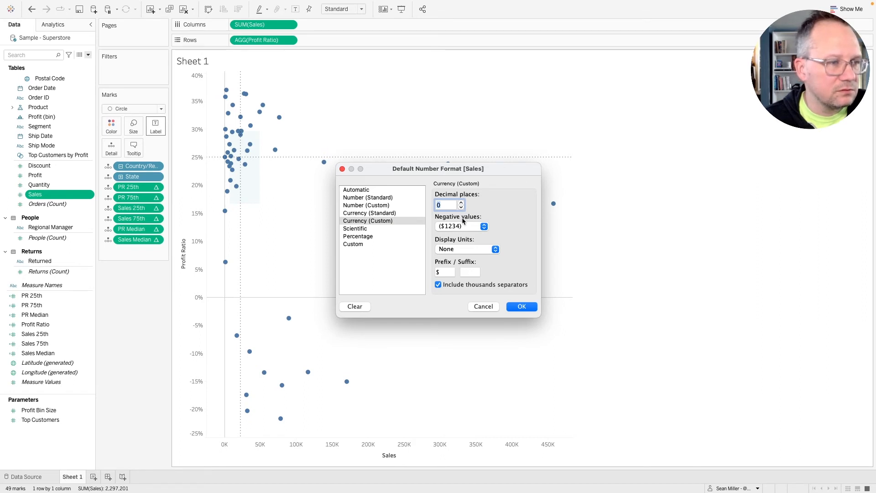
left_click(519, 307)
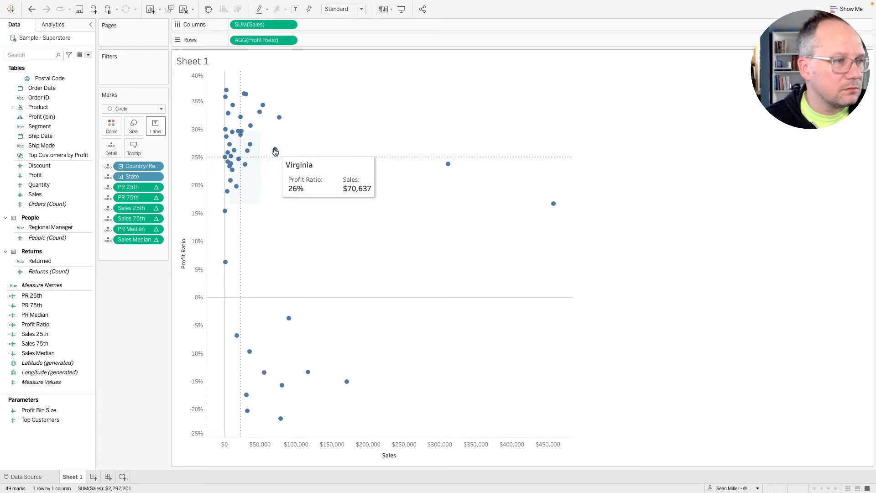
Compare with the reference tooltip, set the Sales default currency format to Thousands (K) display units with 2 decimal places, and check a mark's tooltip
key("ctrl+Right")
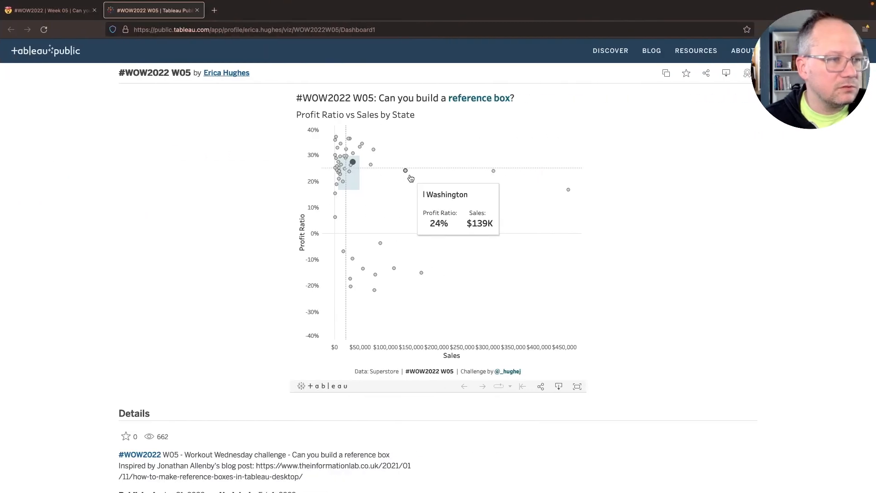
key("ctrl+Left")
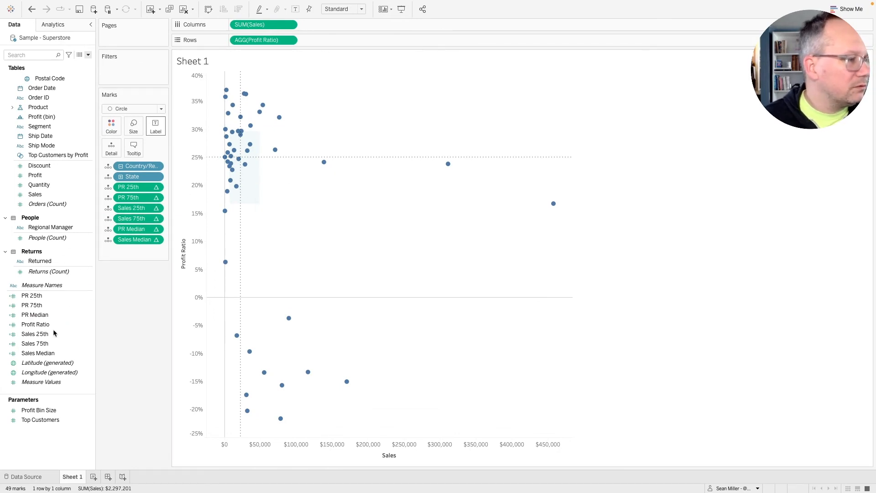
right_click(42, 194)
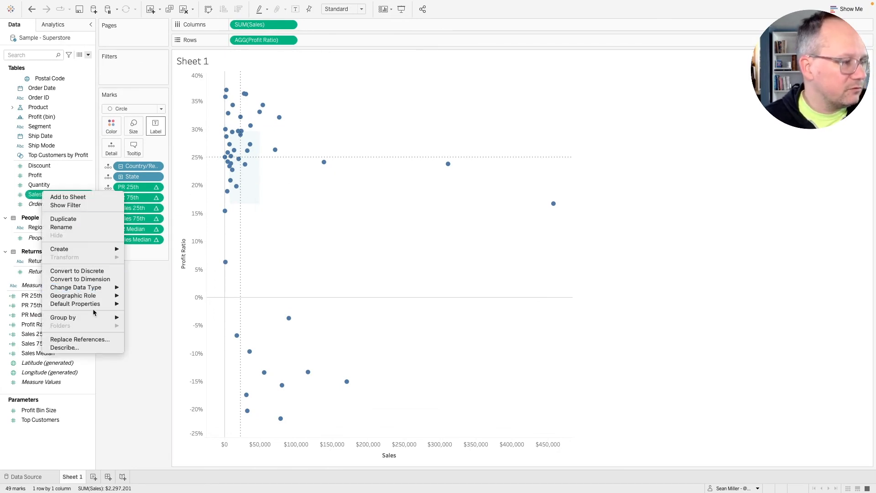
mouse_move(96, 305)
left_click(153, 322)
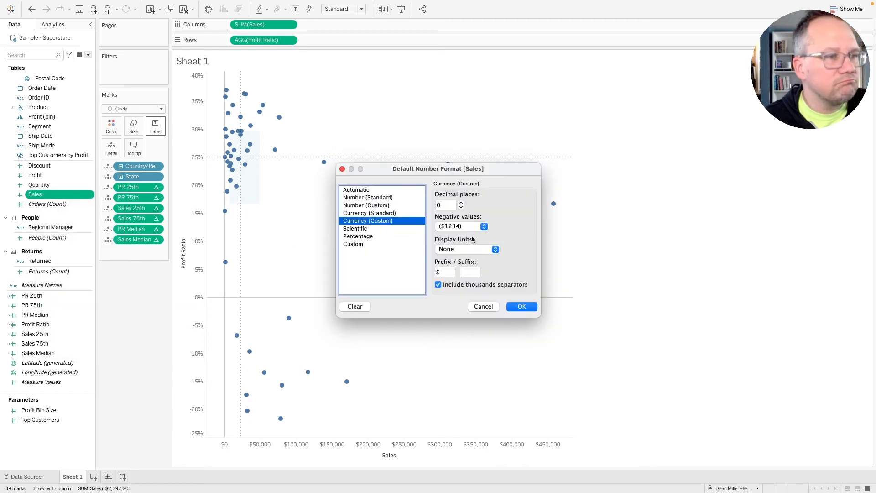
left_click(494, 249)
left_click(480, 265)
left_click(493, 250)
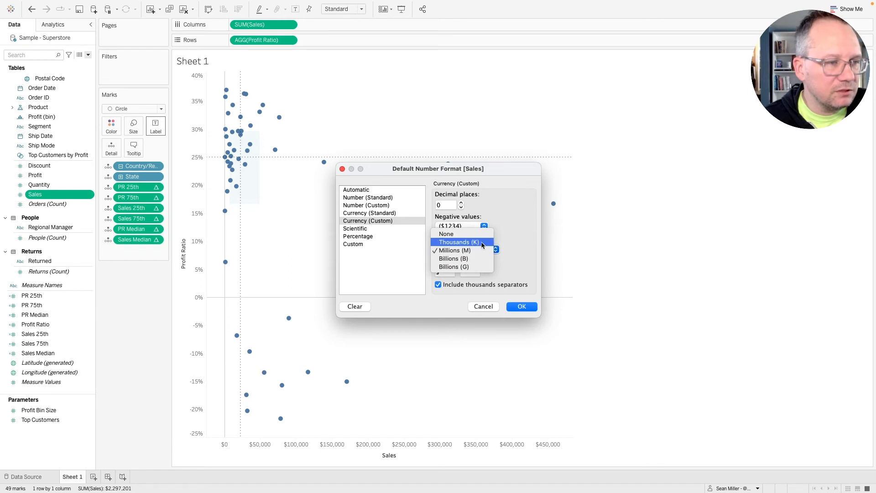
left_click(481, 243)
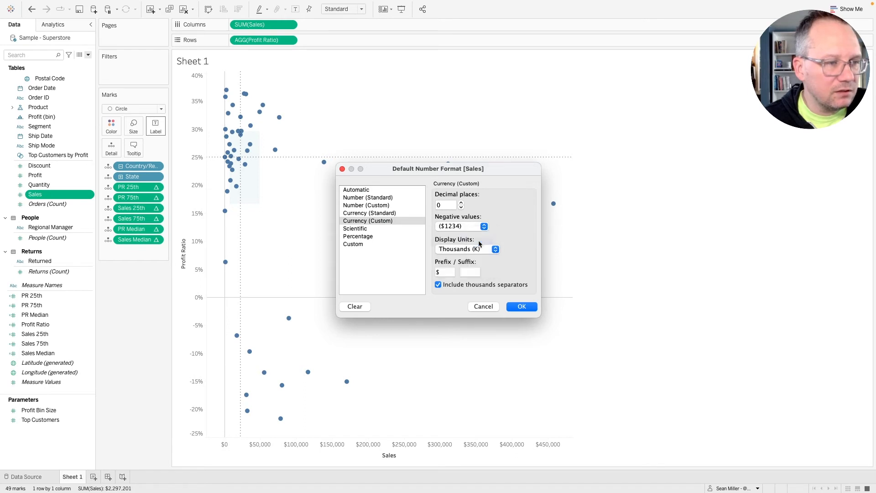
left_click(461, 204)
left_click(521, 307)
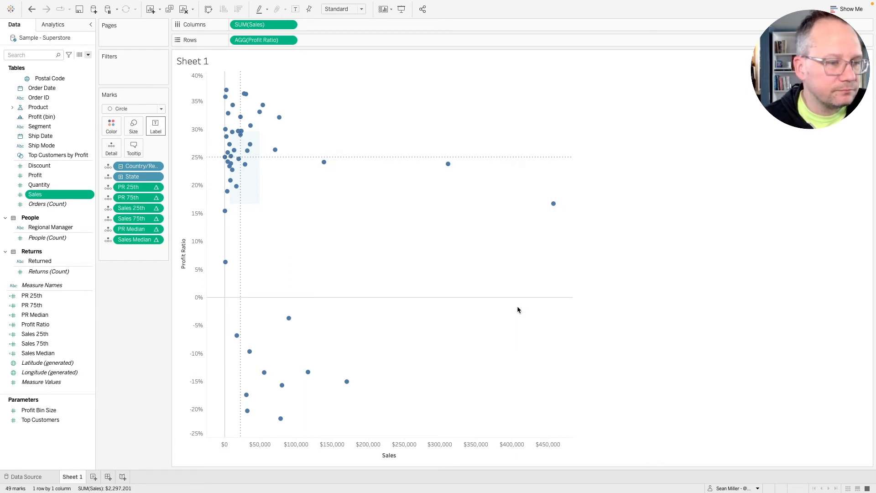
mouse_move(324, 163)
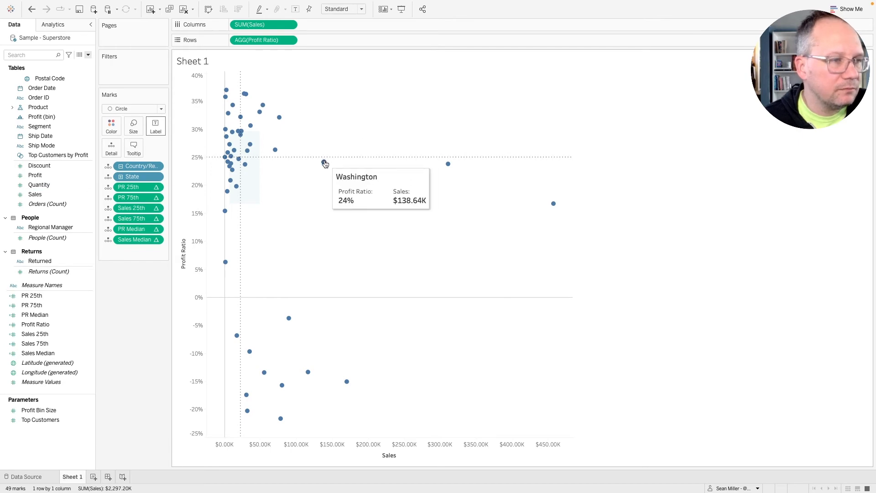
Examine the reference dashboard's Sales axis format, its mark tooltips and how states are highlighted when selected in the scatter plot
key("ctrl+Right")
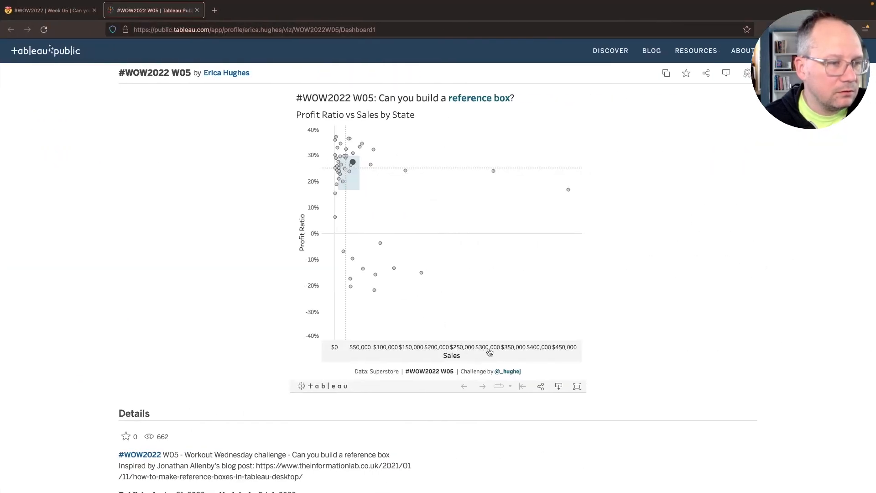
mouse_move(379, 250)
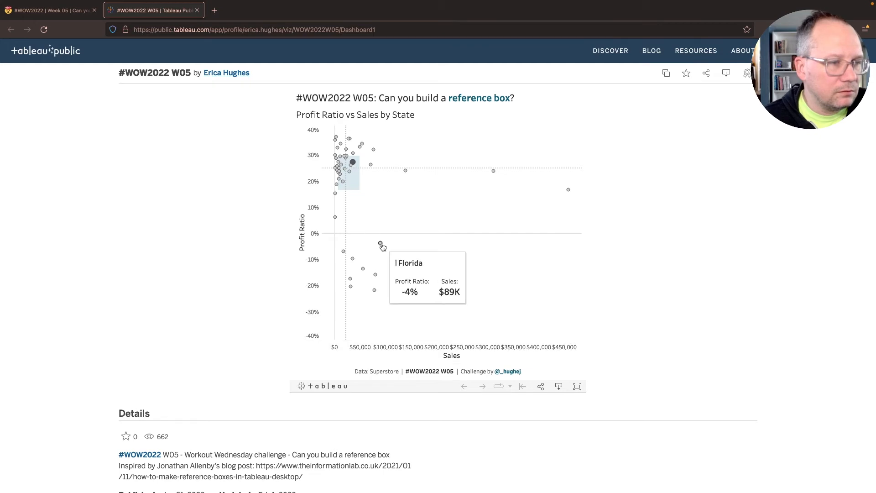
key("ctrl+Left")
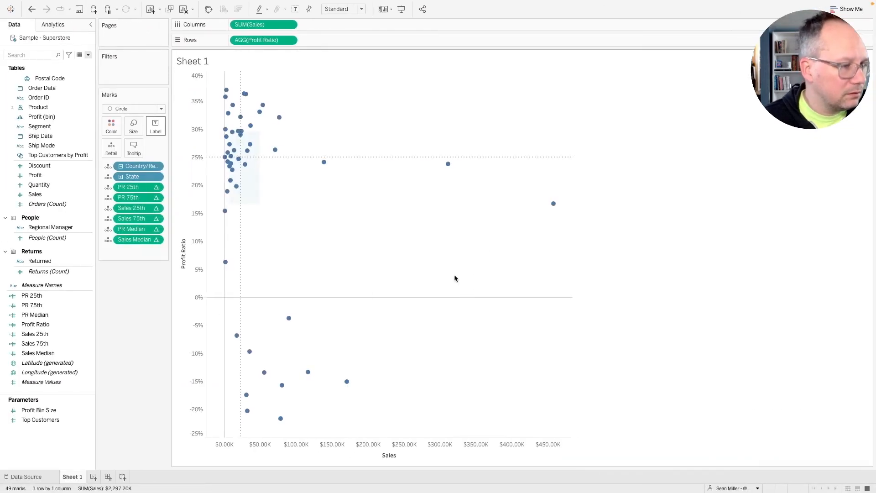
key("ctrl+Right")
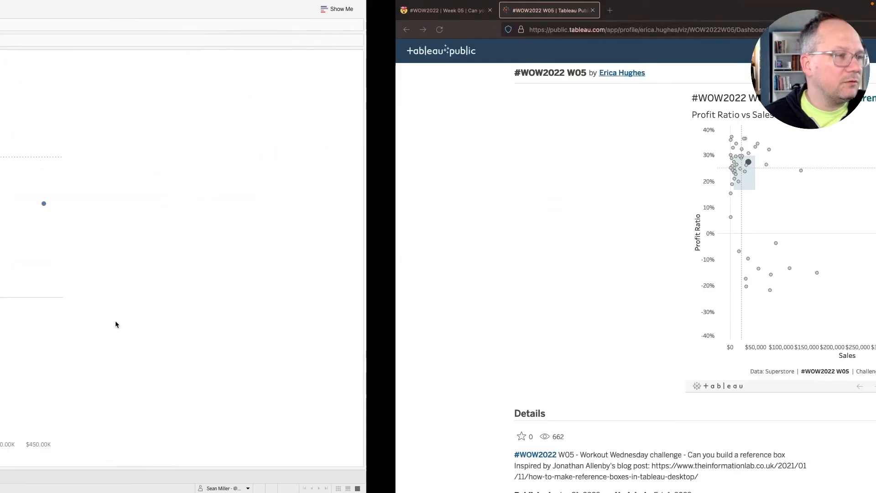
left_click(349, 172)
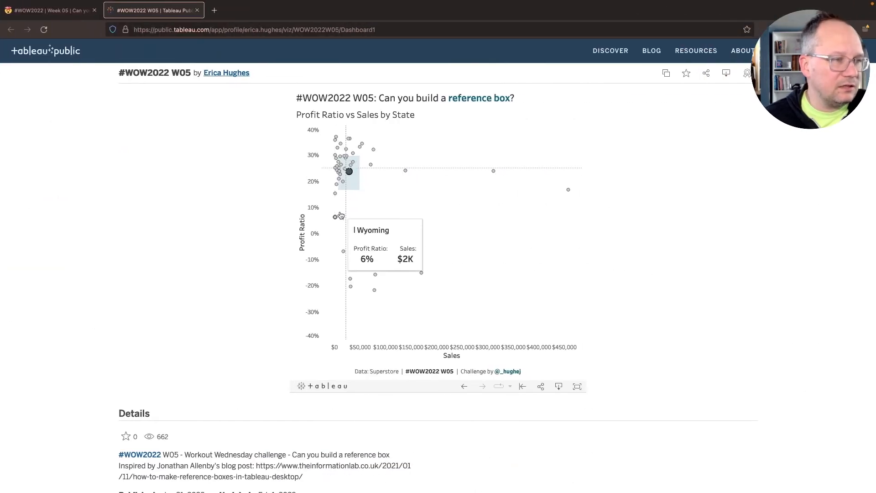
left_click(338, 179)
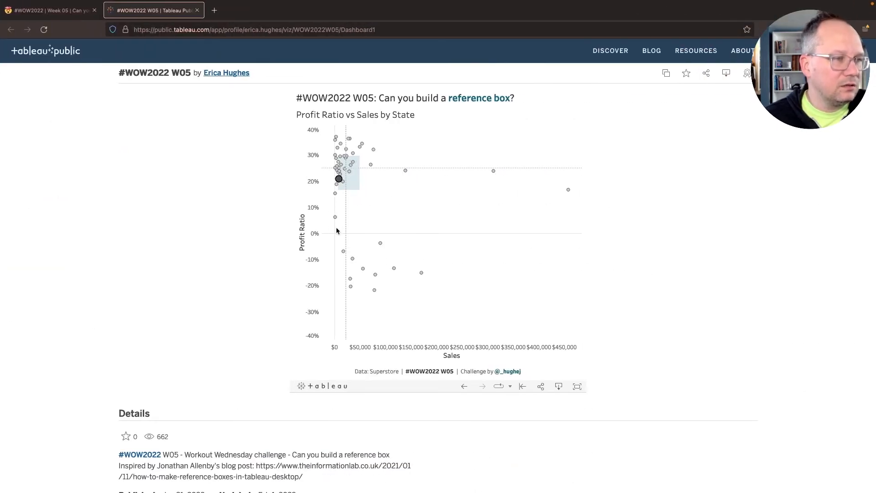
left_click(381, 243)
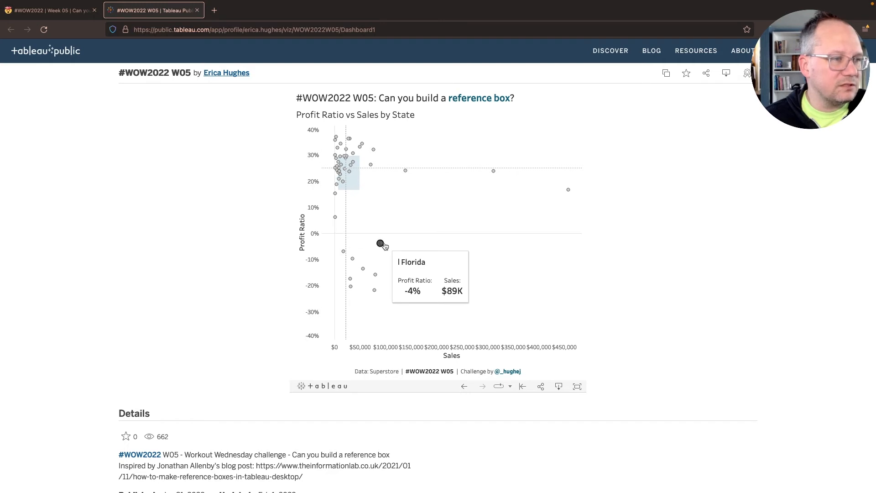
left_click(406, 170)
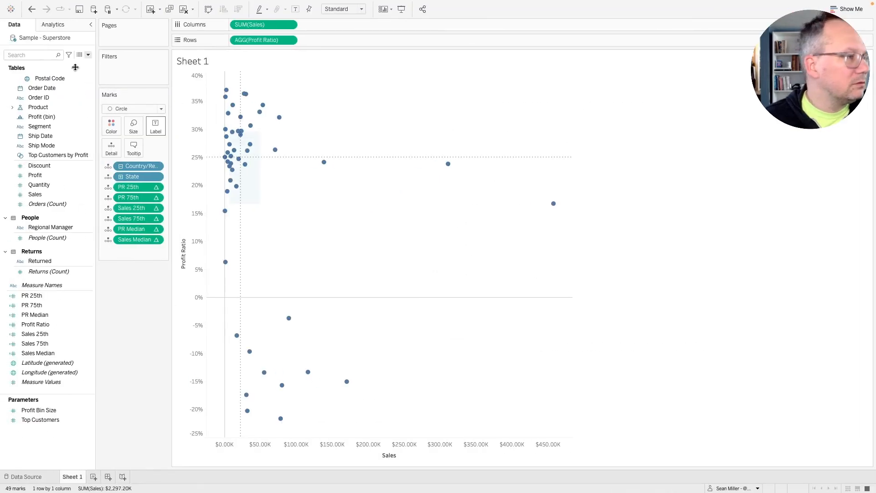
Create a string parameter named prState with Missouri as its current value and all values allowed
left_click(89, 56)
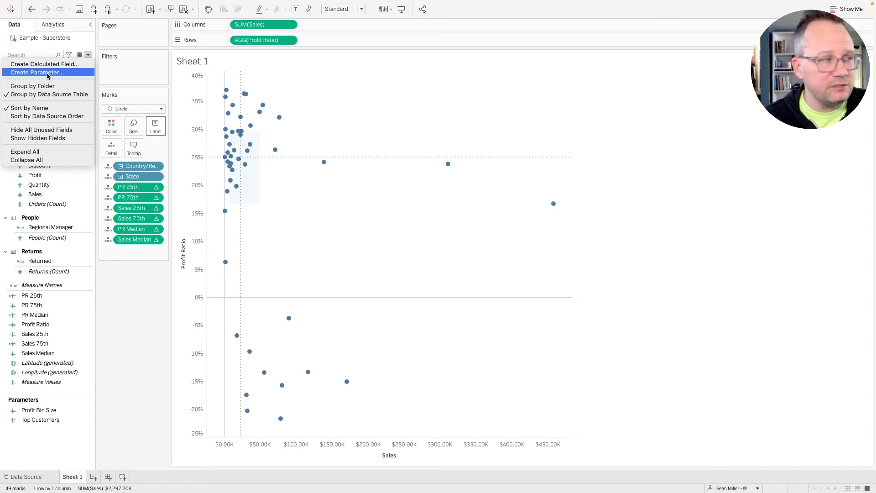
left_click(57, 73)
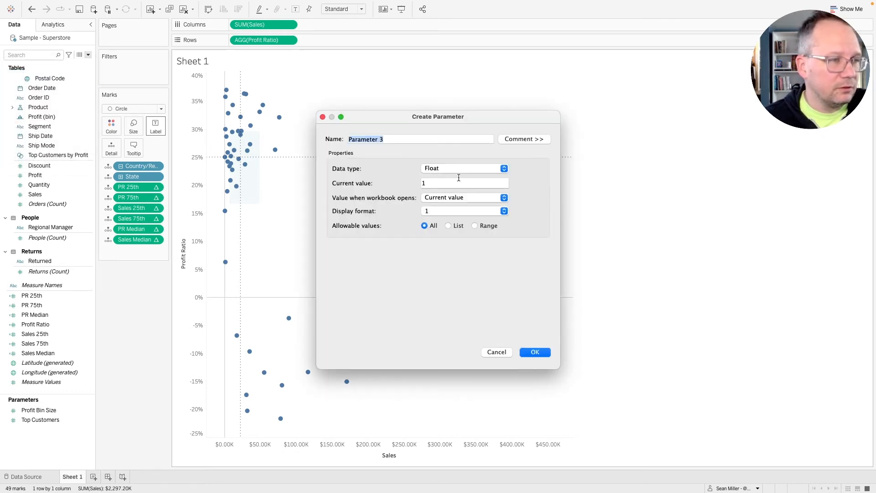
left_click(450, 168)
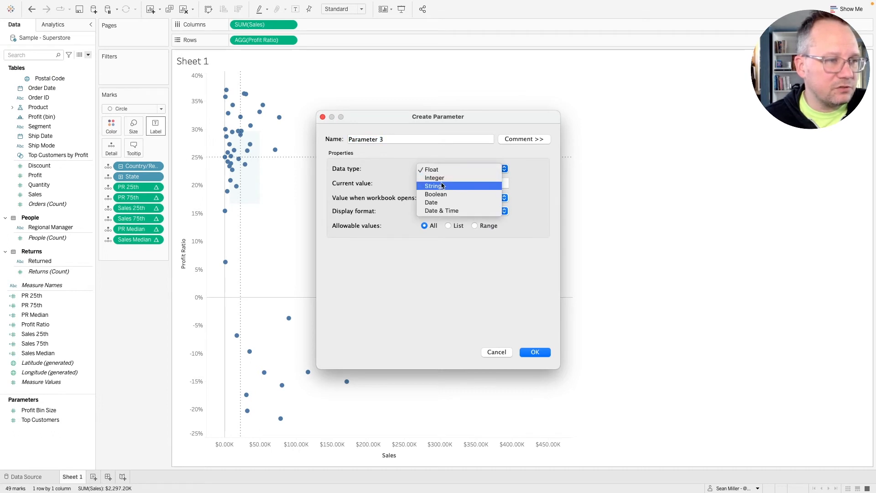
left_click(440, 184)
triple_click(393, 139)
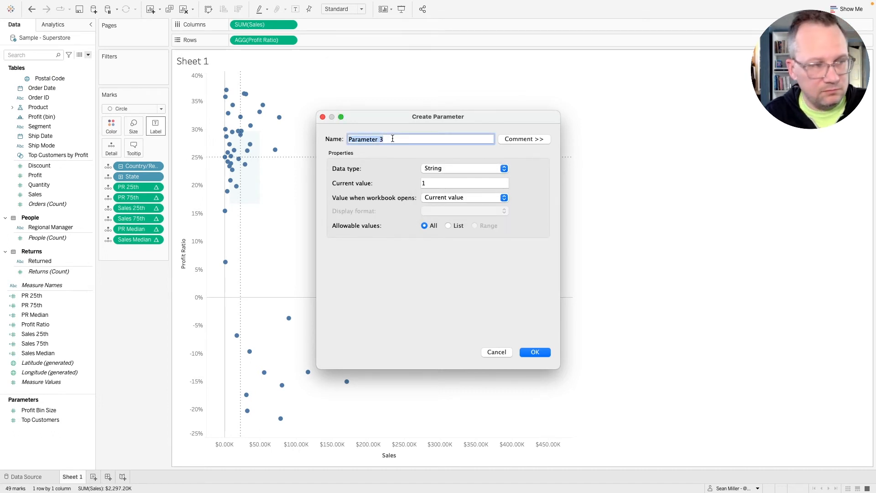
type("prState")
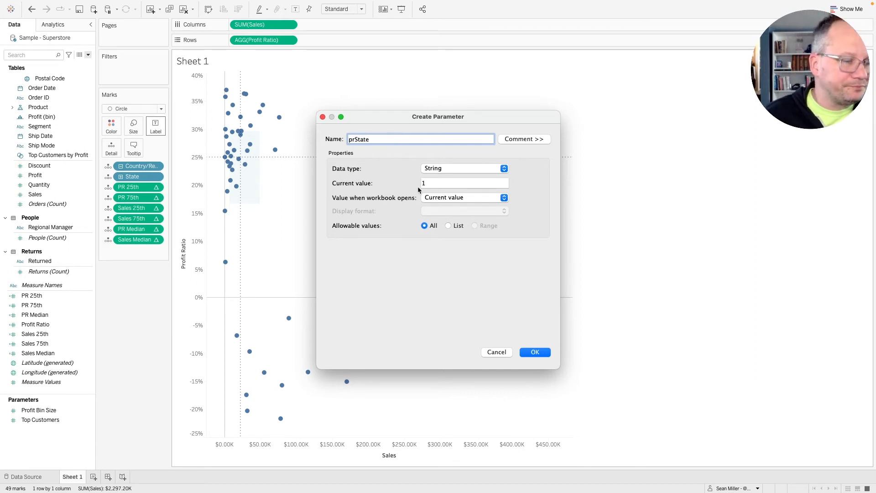
left_click(446, 225)
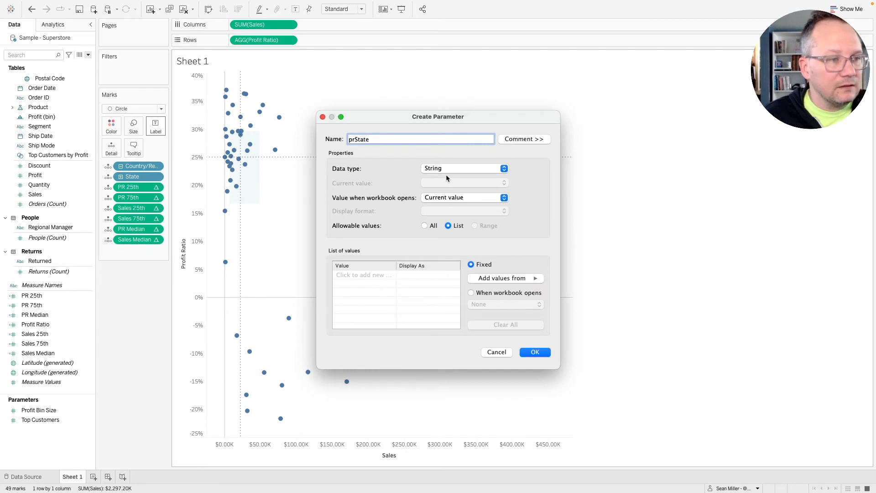
left_click(425, 226)
left_click(443, 184)
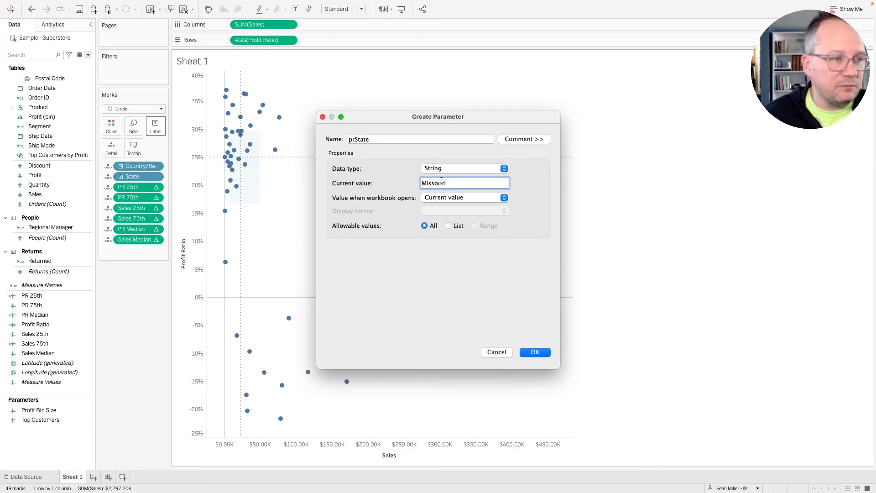
key("Tab")
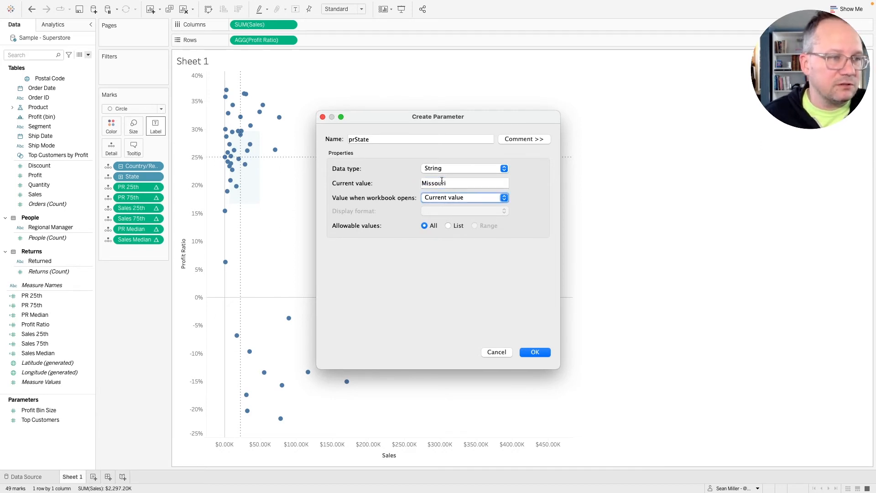
left_click(537, 352)
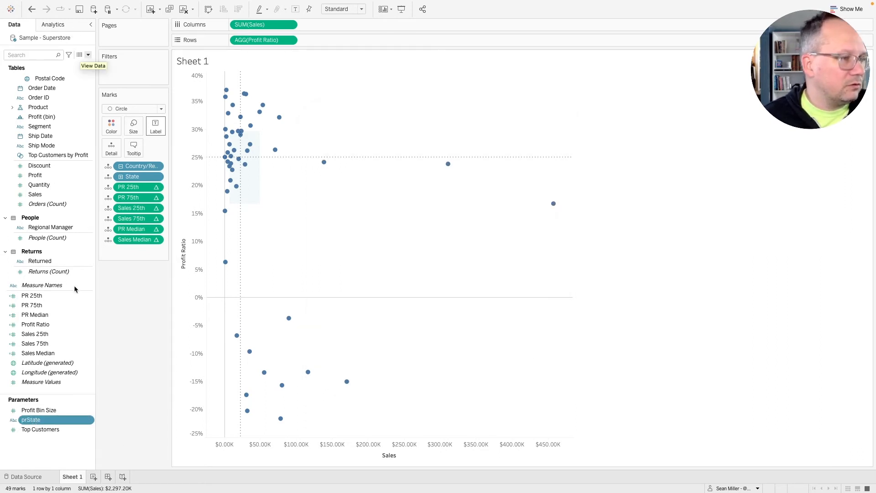
Create a calculated field named "selected State" from the prState parameter with the formula [prState] = [State]
mouse_move(82, 8)
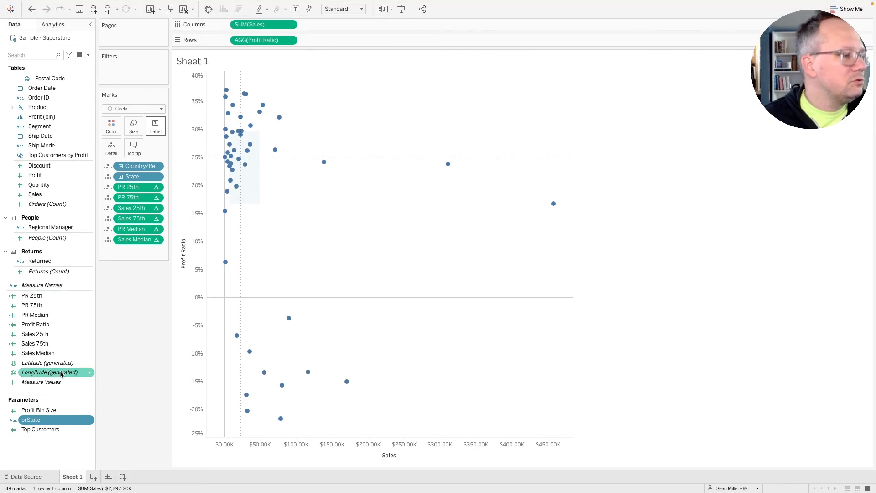
right_click(39, 425)
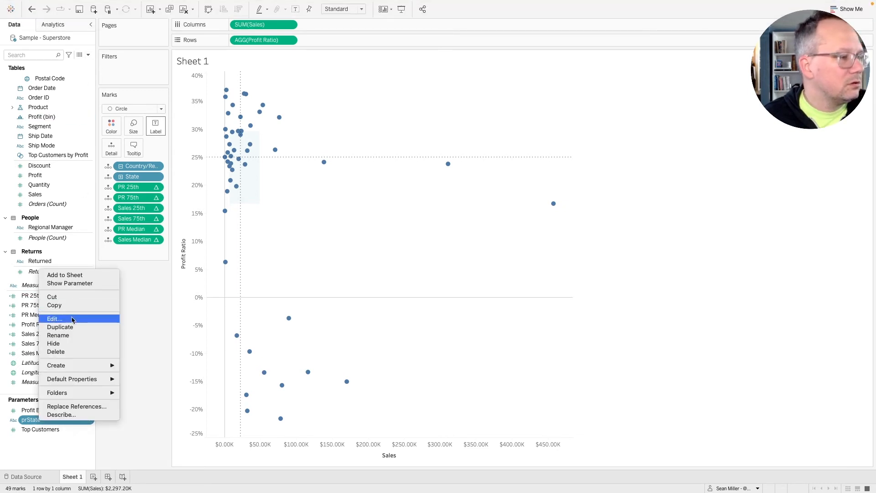
mouse_move(84, 369)
left_click(147, 367)
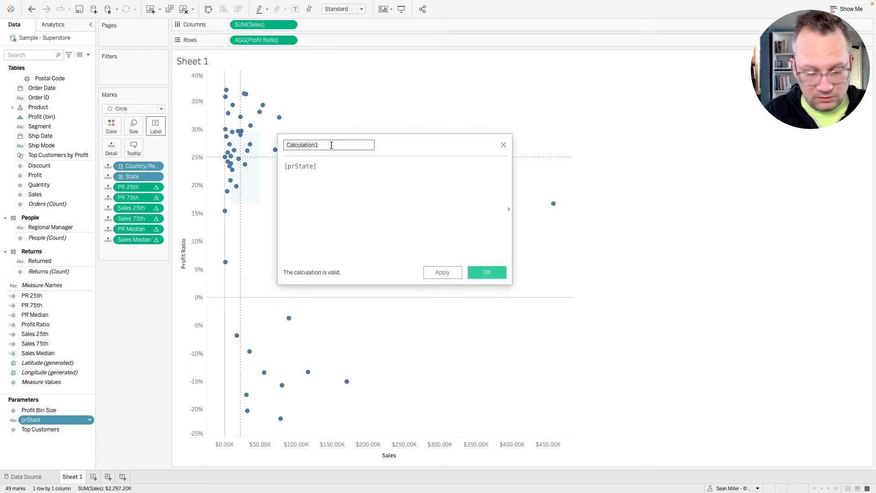
type("s")
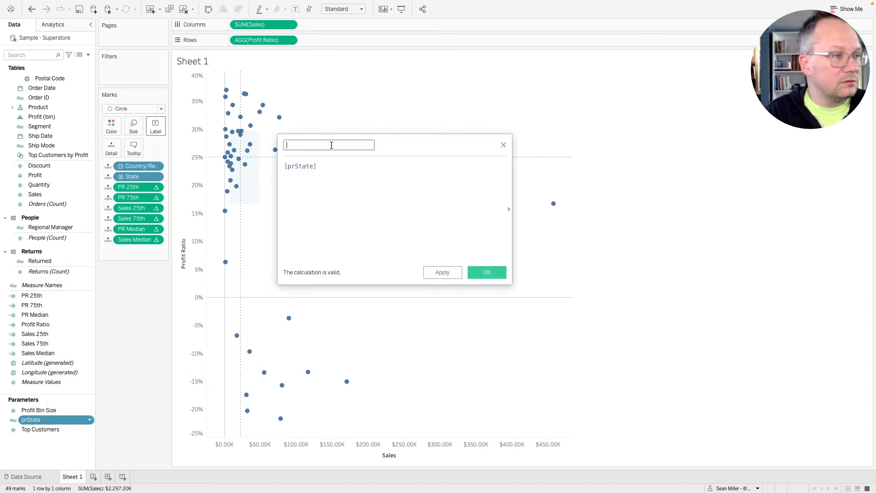
type("elected State")
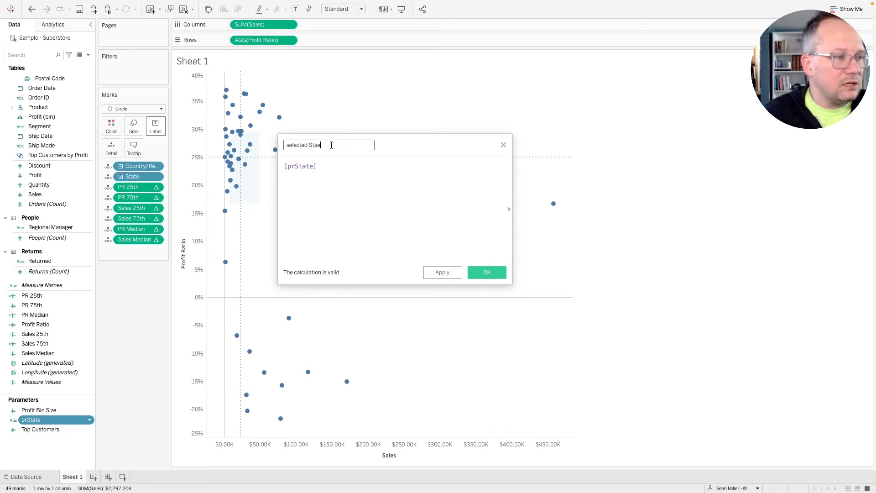
left_click(286, 165)
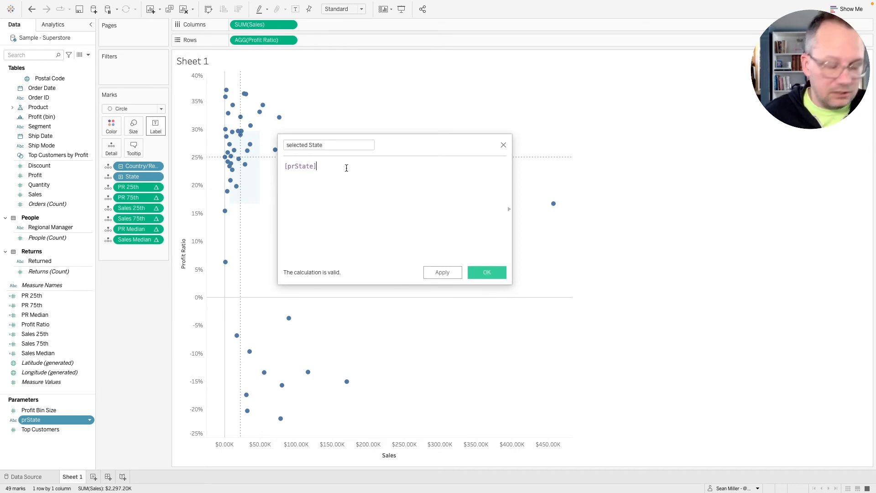
type("= state")
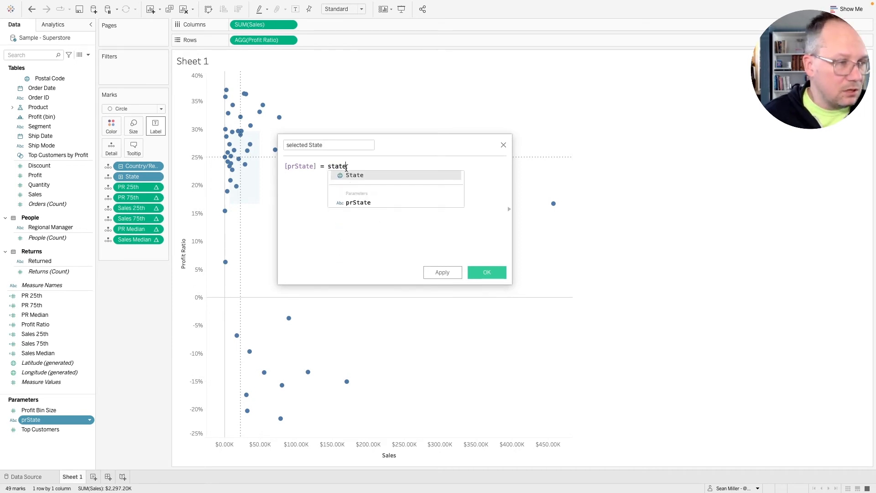
left_click(354, 179)
left_click(486, 273)
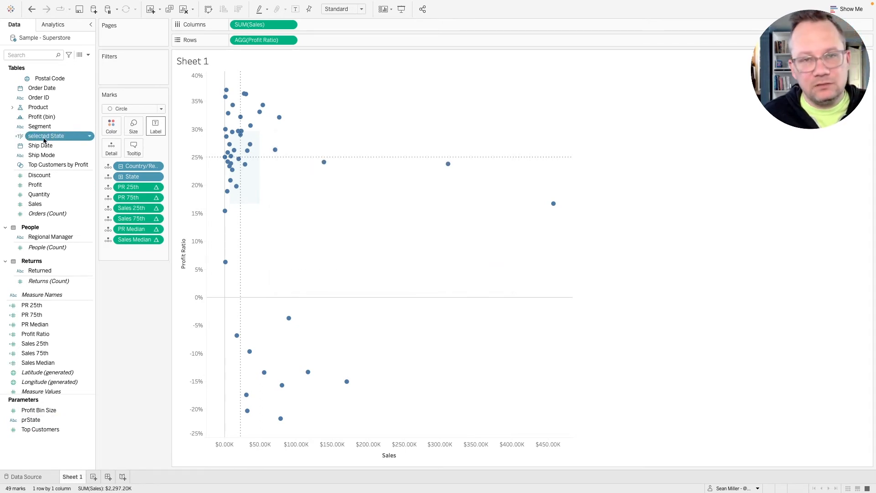
Size the scatter plot marks by selected State and compare them with the reference dashboard's marks
left_click_drag(44, 141, 131, 129)
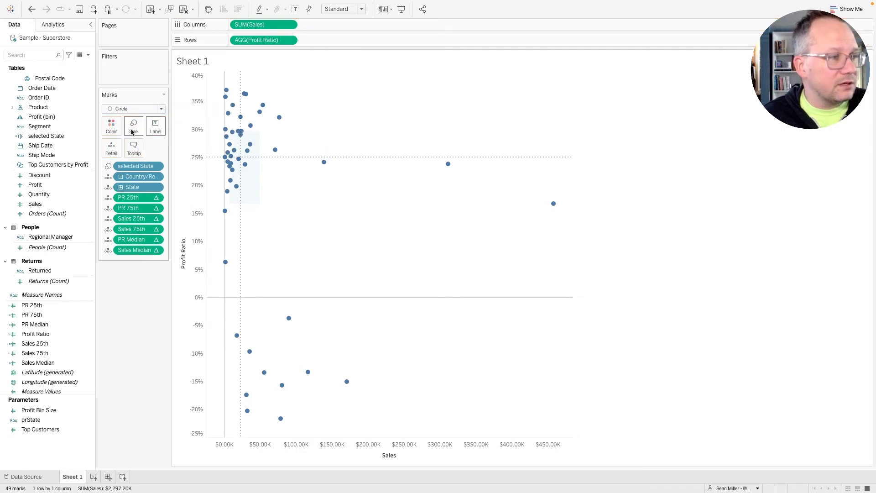
key("ctrl+Right")
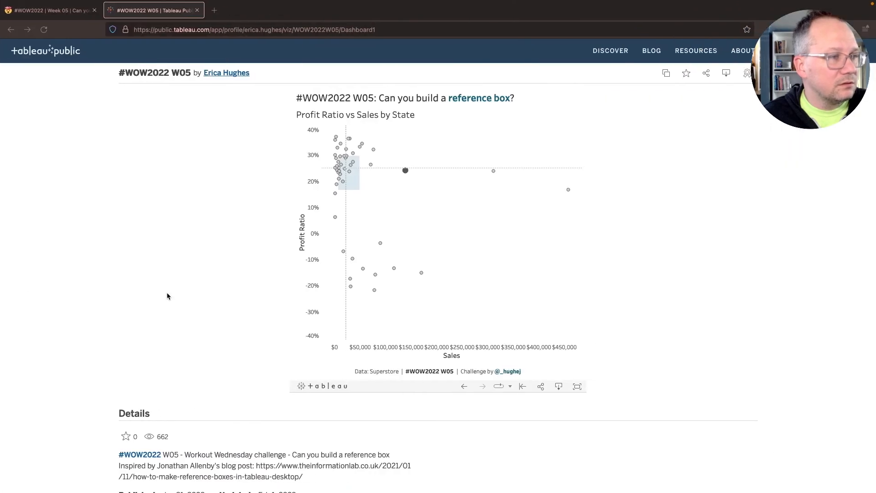
key("ctrl+Left")
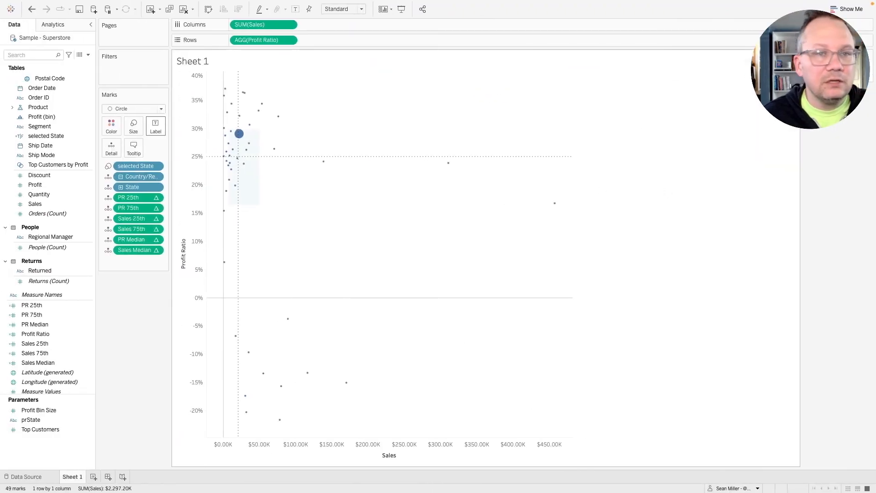
Narrow the mark size range for selected State, enlarging the False marks and shrinking the True mark while keeping True slightly larger
left_click(868, 57)
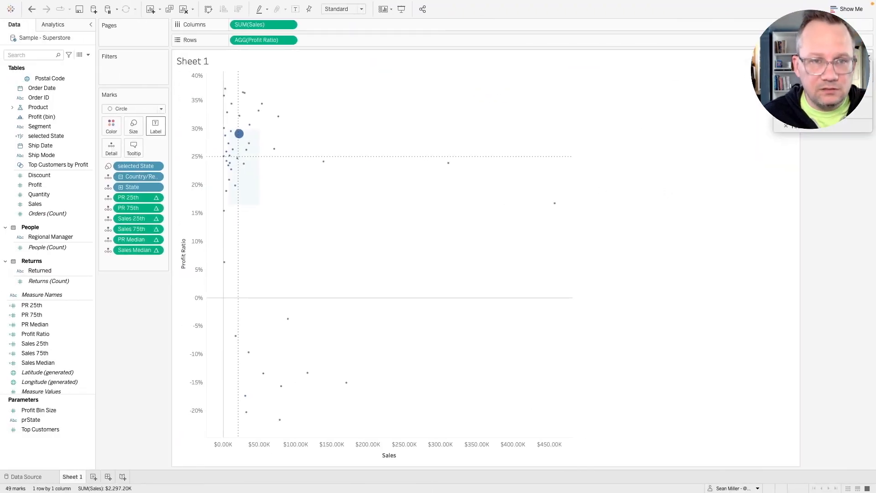
left_click(796, 125)
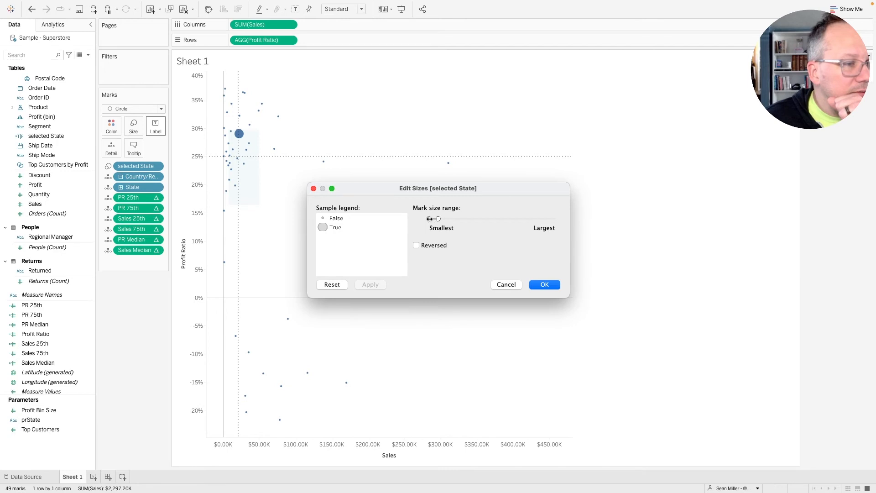
left_click_drag(429, 219, 431, 218)
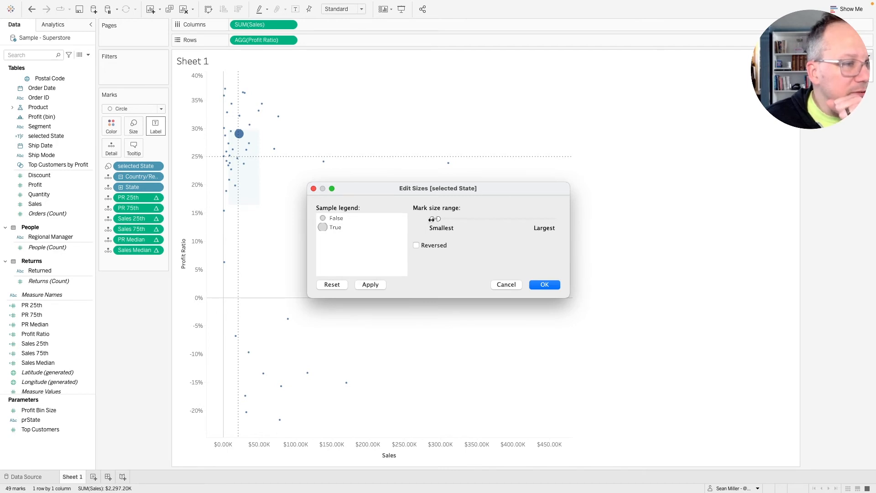
left_click_drag(437, 219, 436, 219)
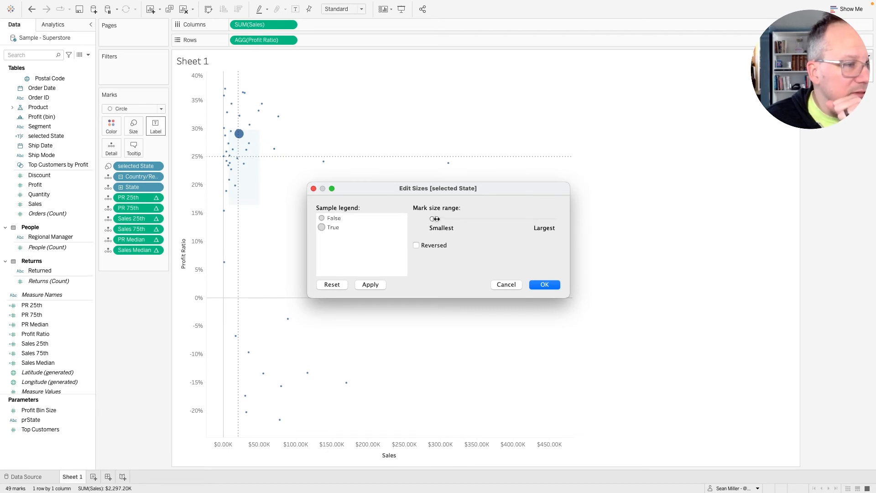
left_click(370, 284)
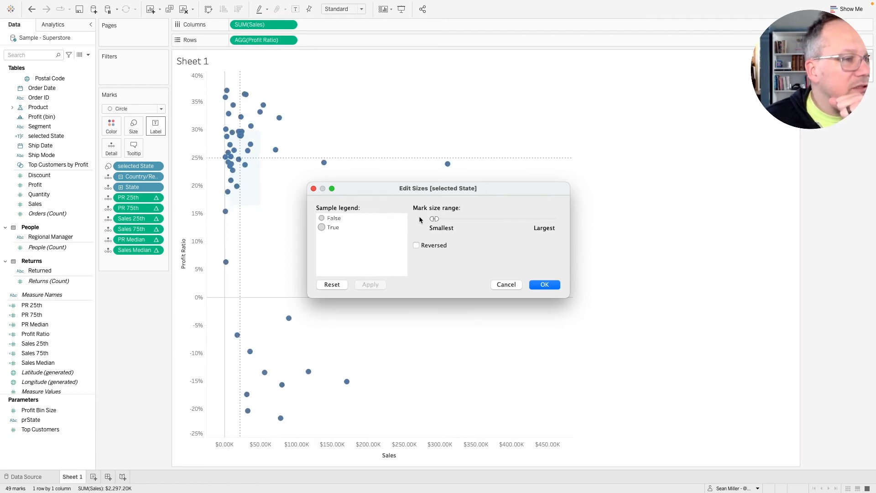
left_click_drag(430, 219, 429, 219)
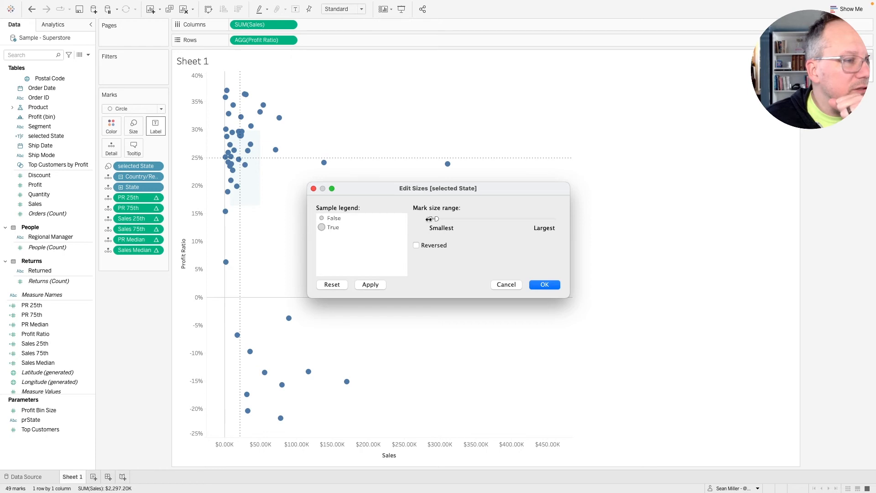
left_click(369, 284)
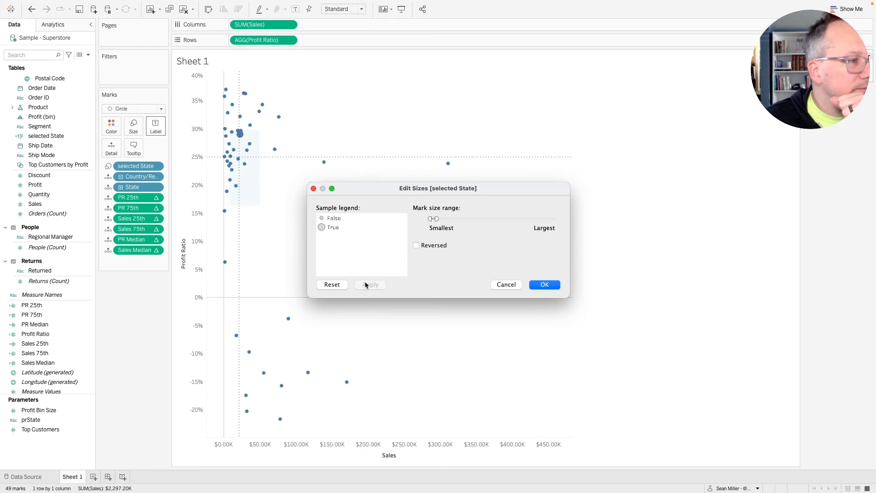
left_click(546, 284)
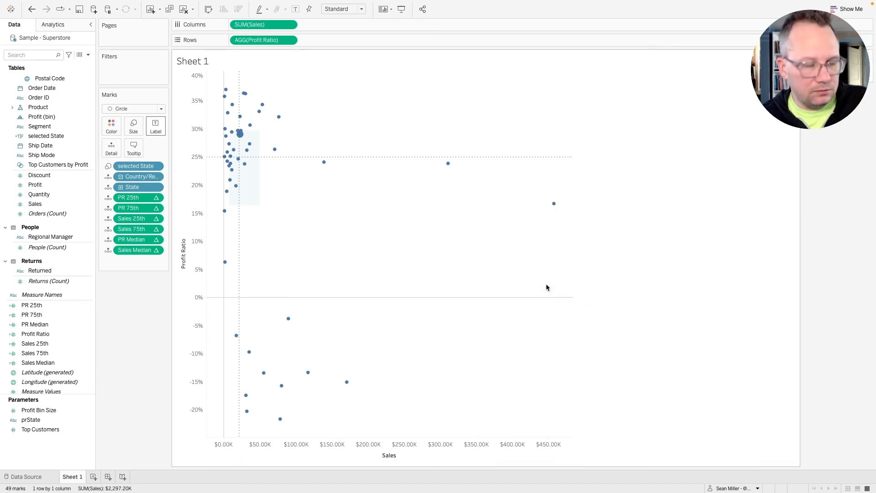
Check the reference dashboard's highlight colours, also colour the marks by selected State, and check the highlighted mark's tooltip
key("ctrl+Right")
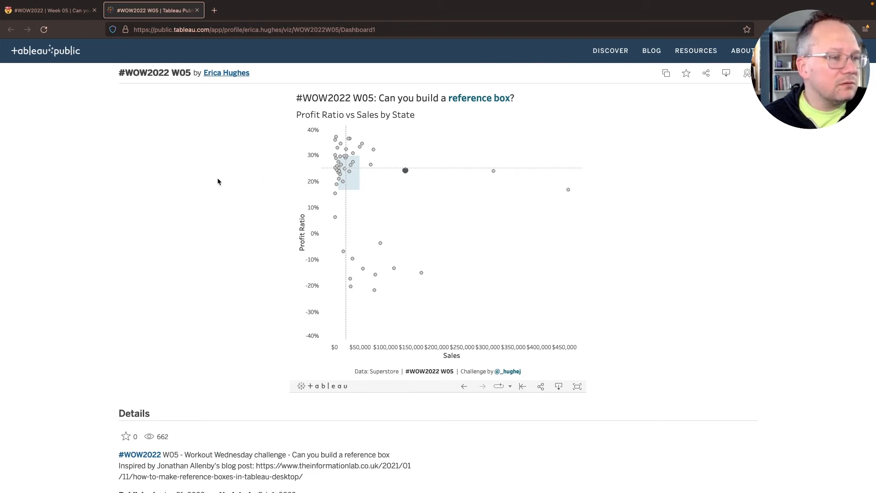
key("ctrl+Left")
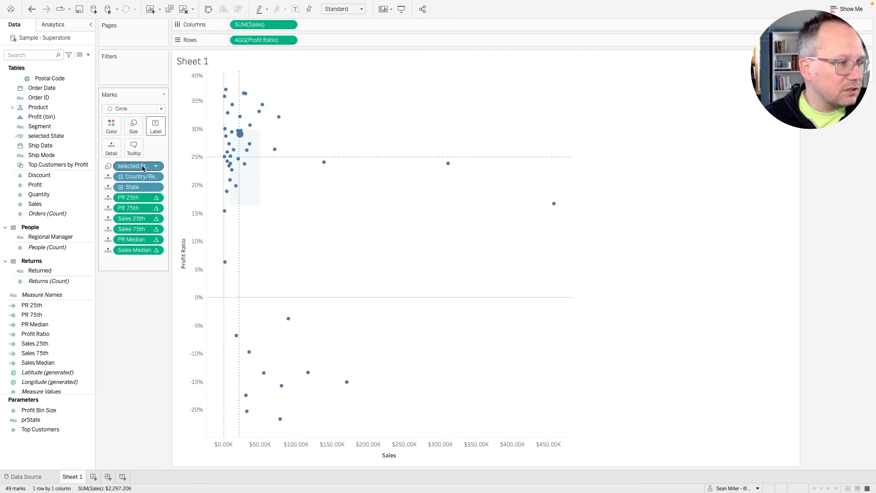
left_click_drag(142, 168, 114, 128)
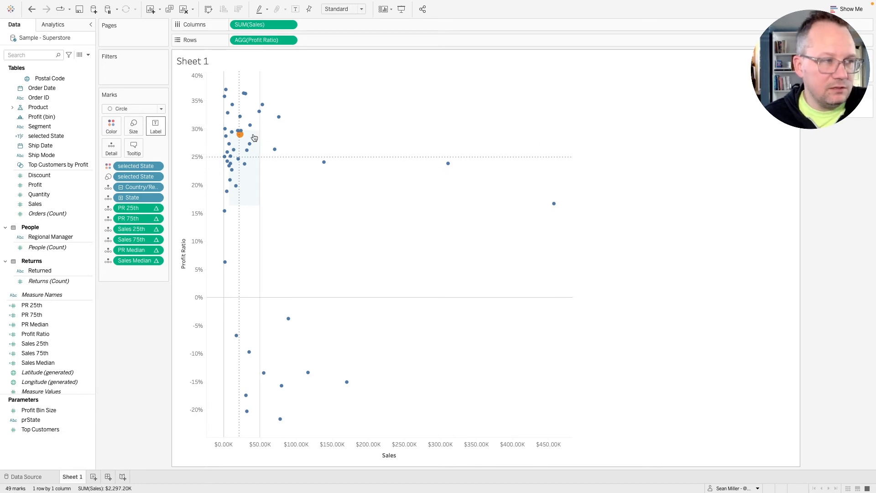
mouse_move(240, 134)
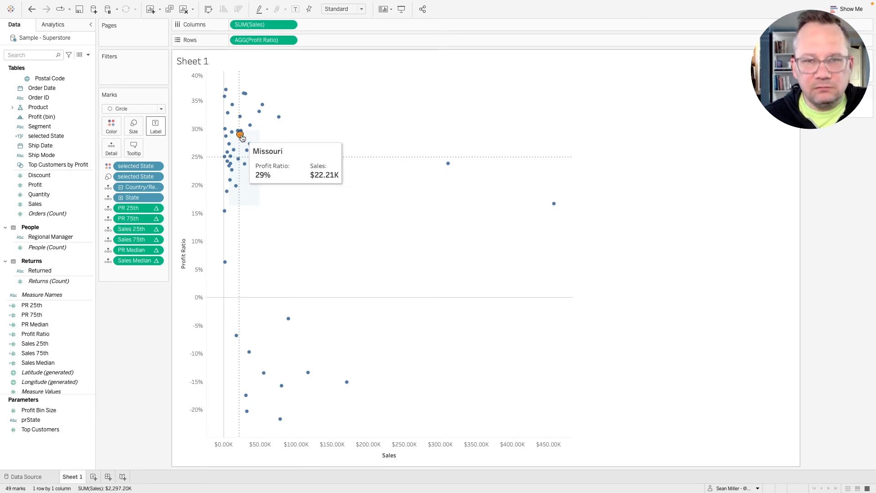
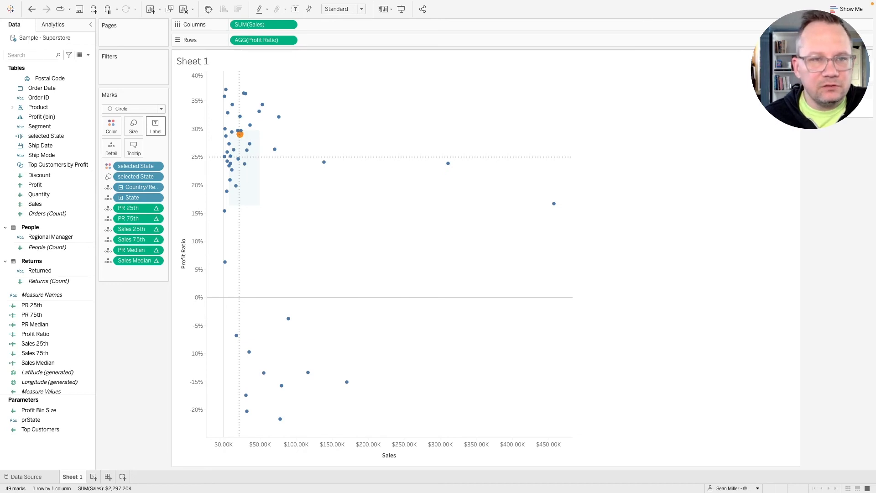
left_click(869, 91)
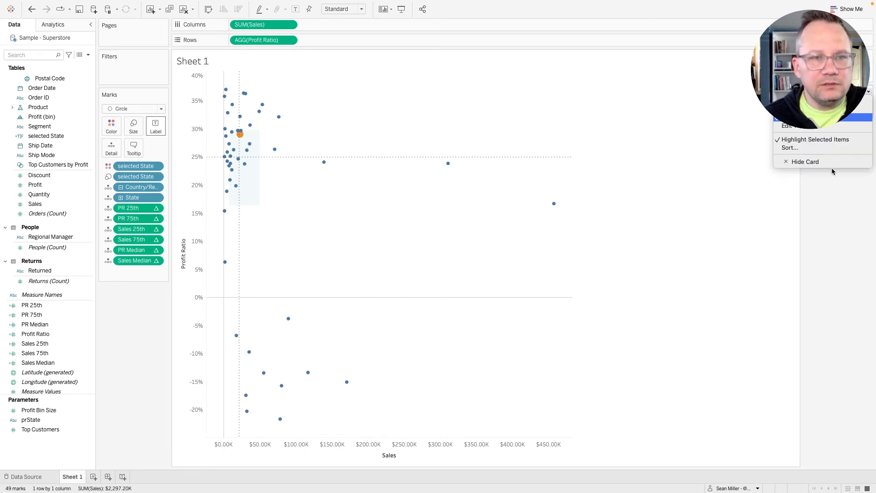
left_click(831, 189)
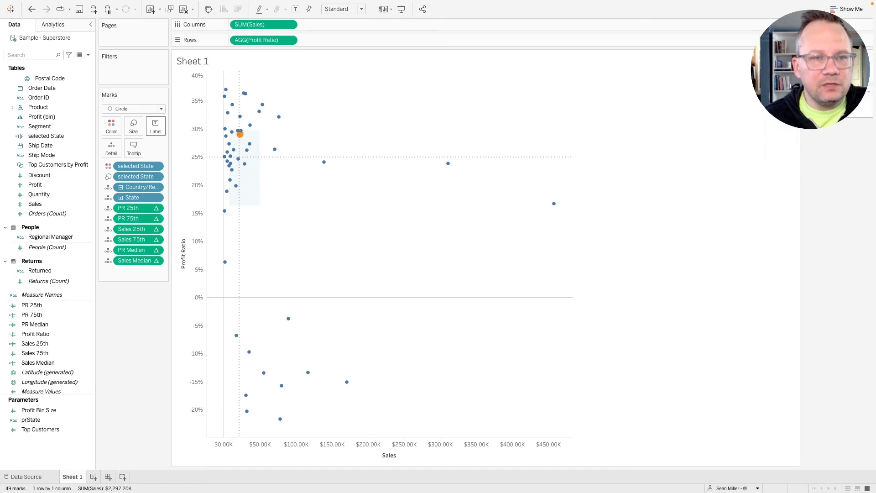
Order True above False for selected State and reverse the mark size range so the True mark is the larger one
left_click_drag(832, 111, 831, 99)
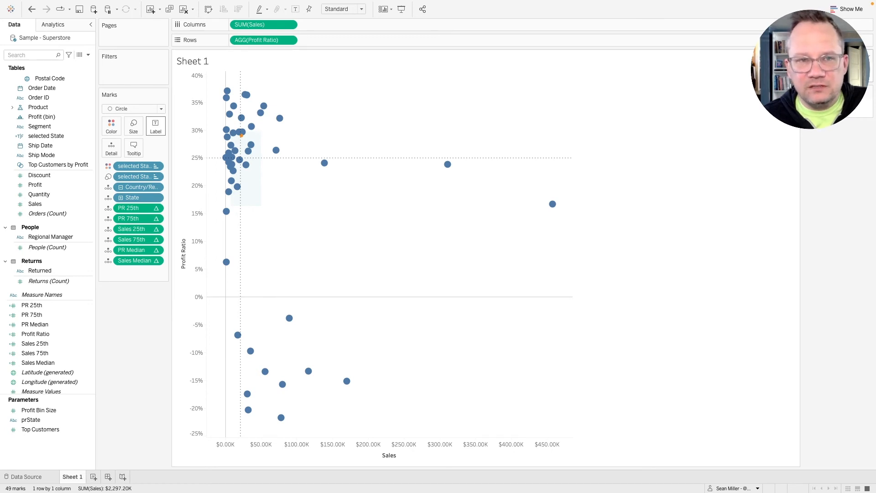
left_click(869, 56)
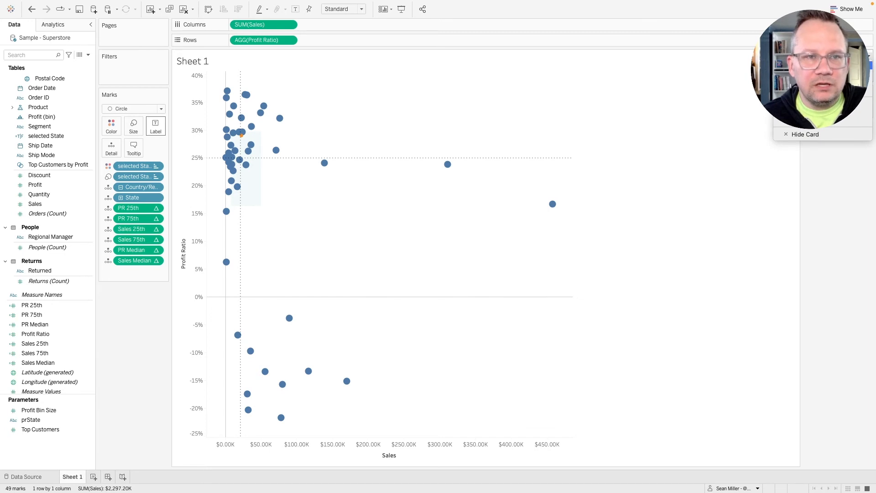
left_click(803, 124)
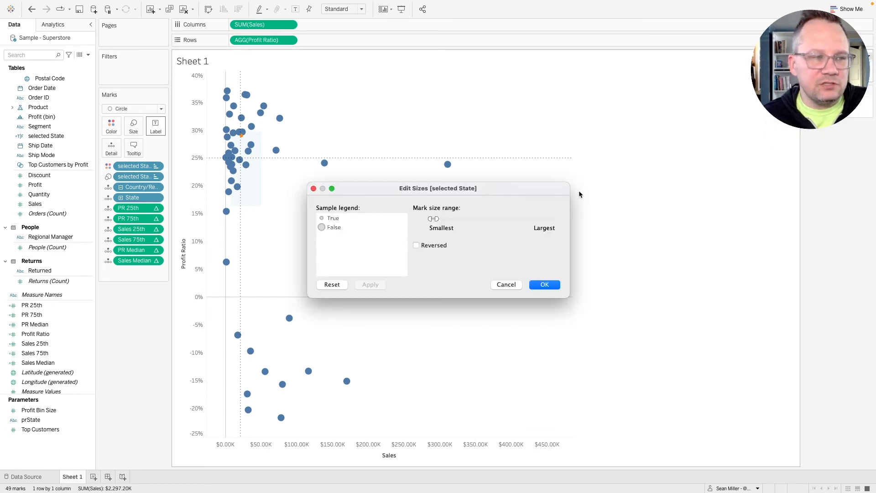
left_click(429, 247)
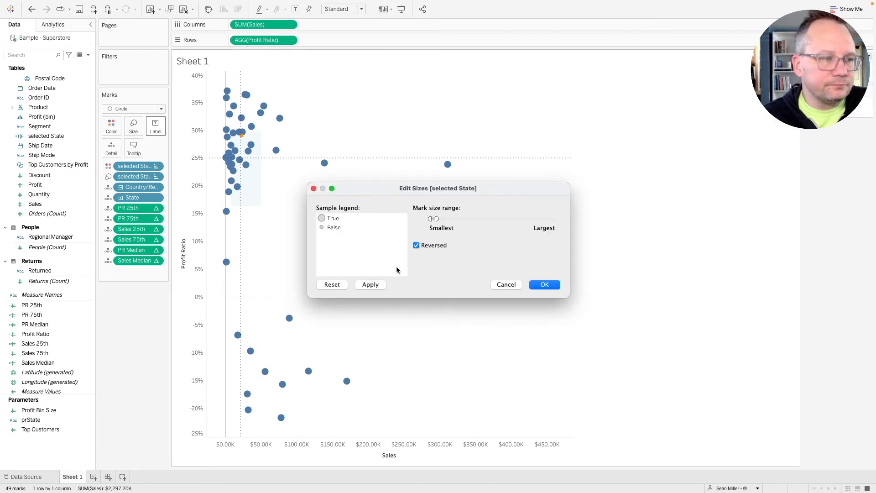
left_click(370, 285)
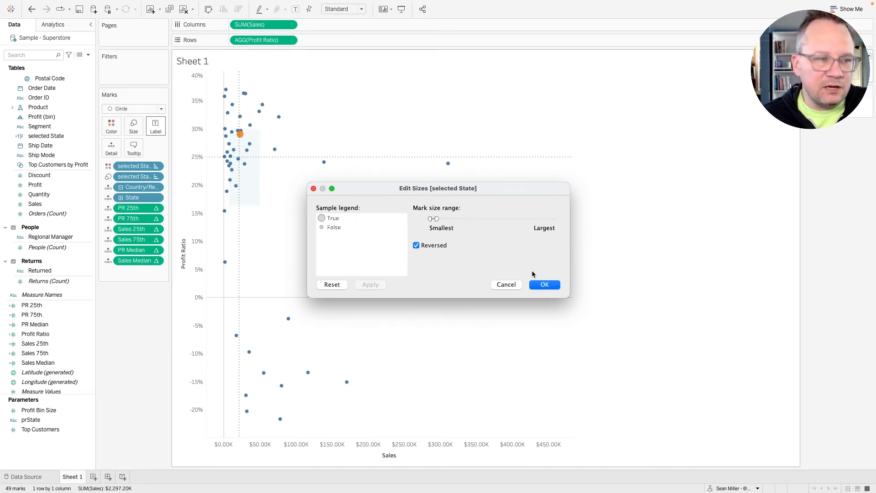
left_click(519, 283)
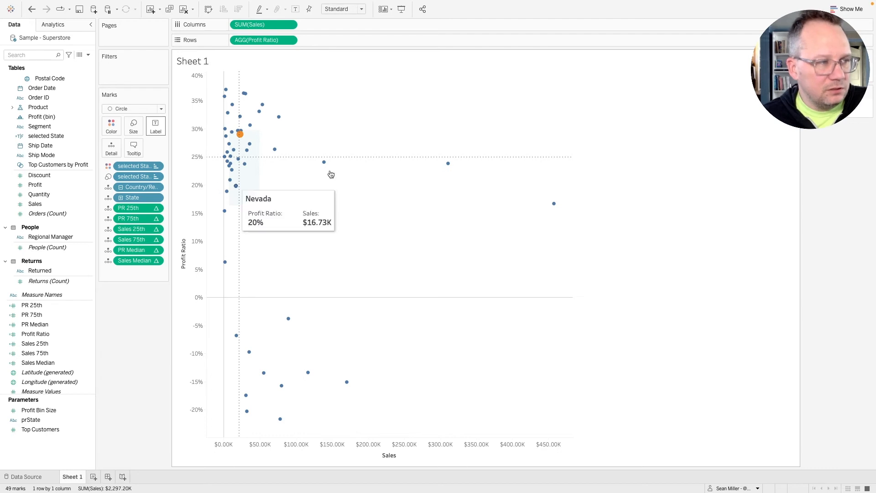
Check the manual sort order of the selected State field used for colour
left_click(156, 166)
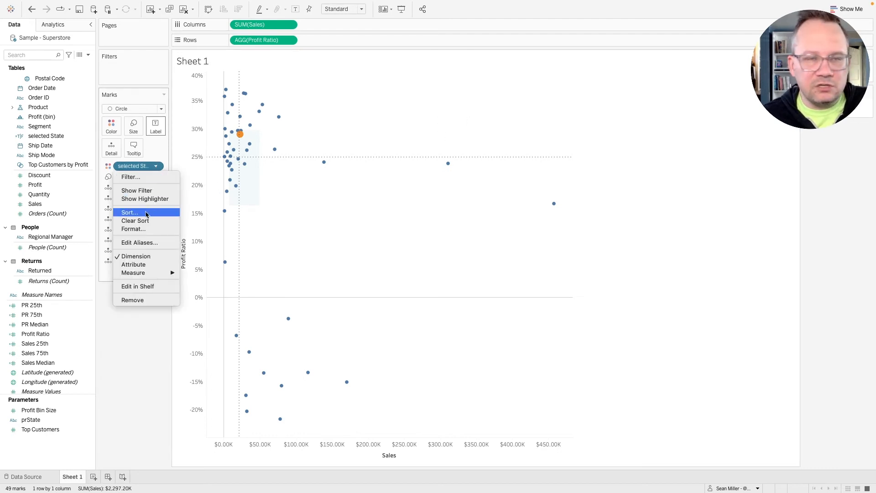
left_click(146, 214)
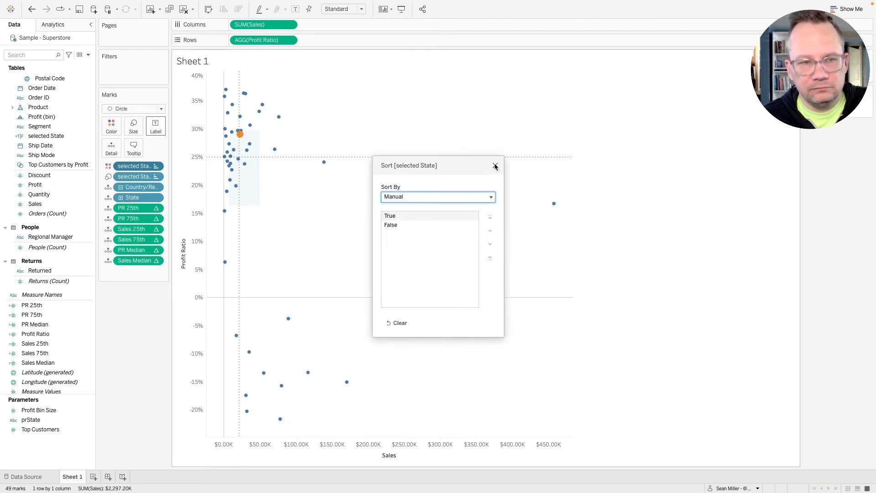
left_click(495, 166)
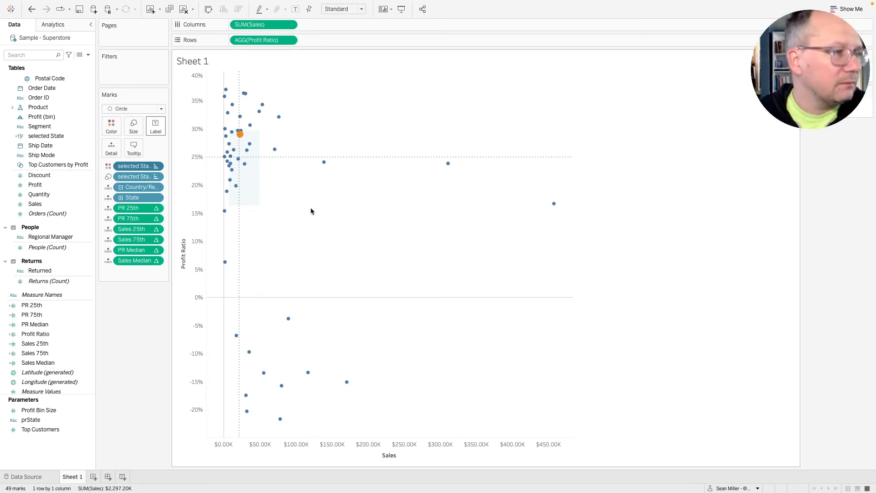
Edit the reference band between PR 25th and PR 75th and open the custom colour choice for its fill
mouse_move(242, 136)
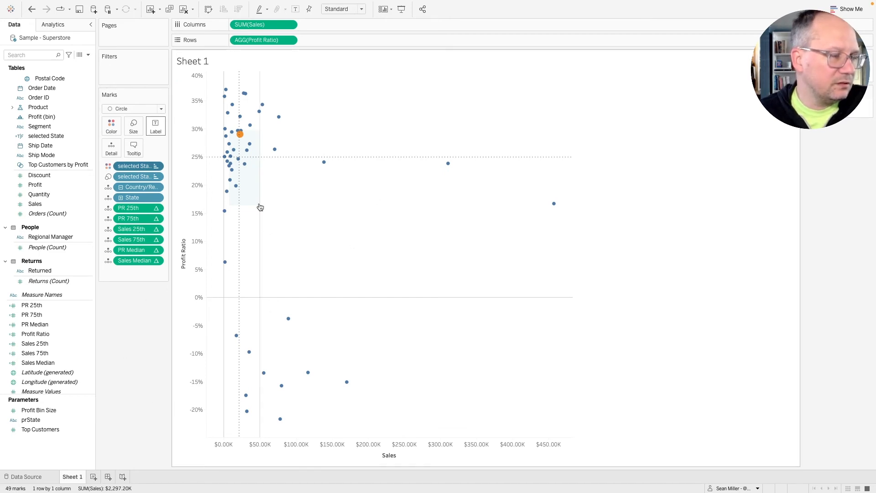
left_click(259, 183)
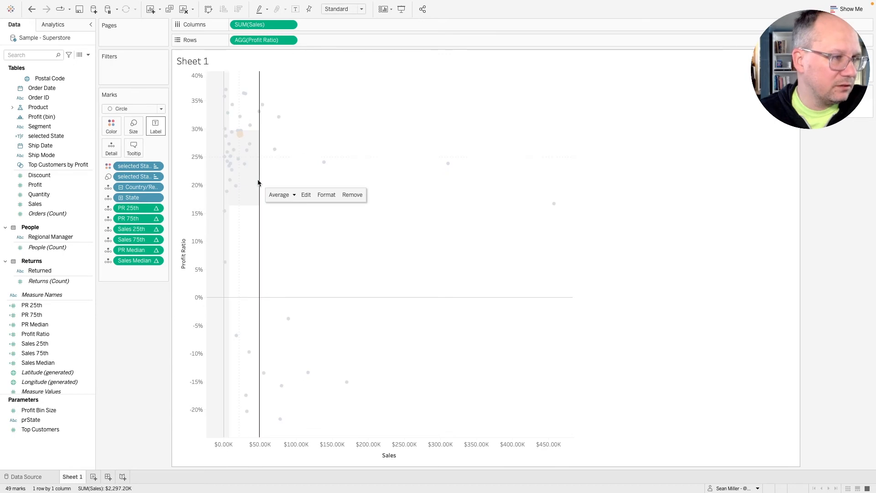
left_click(250, 177)
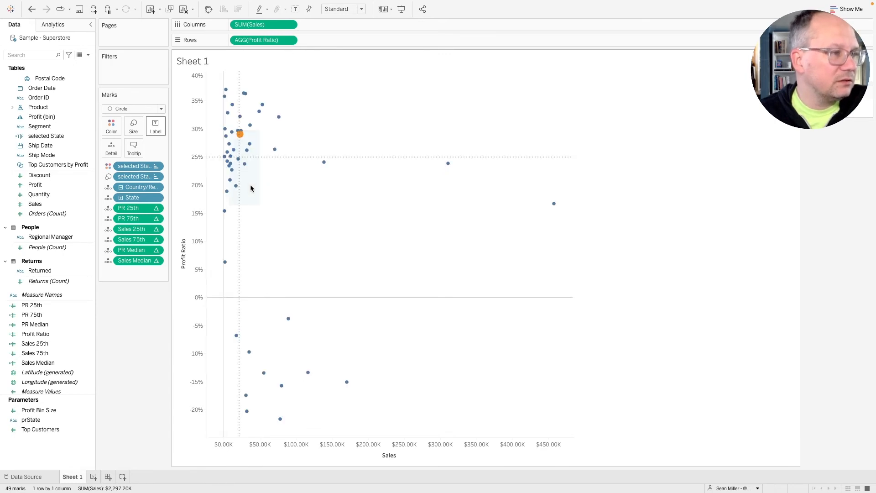
left_click(249, 205)
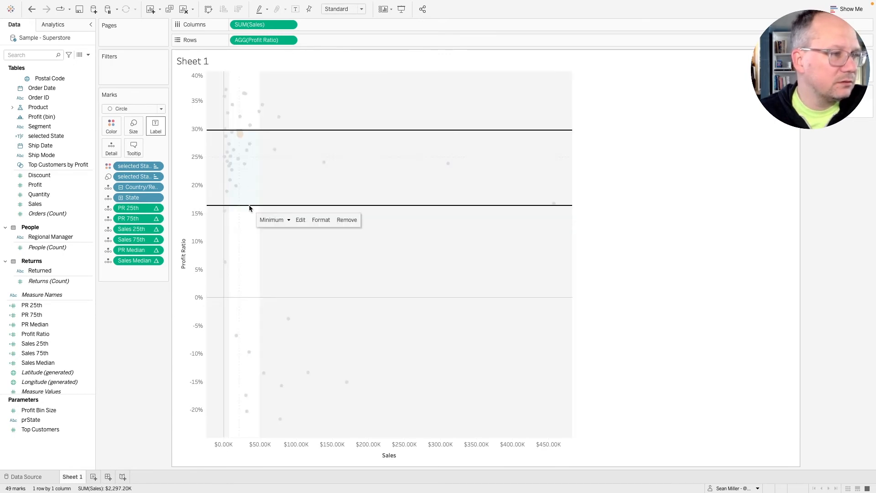
double_click(301, 221)
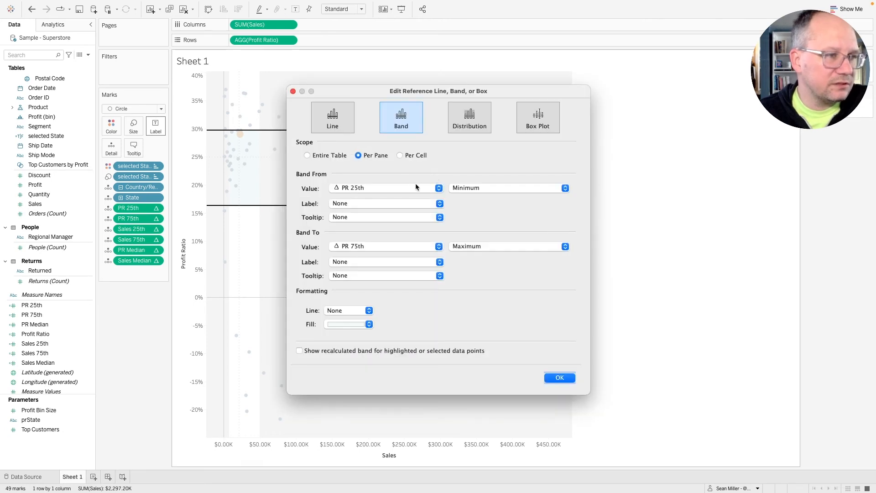
left_click(349, 324)
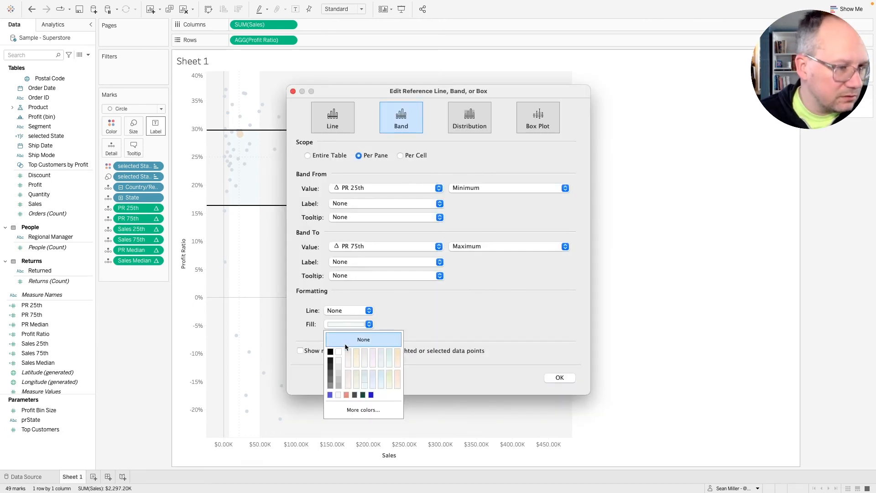
left_click(349, 410)
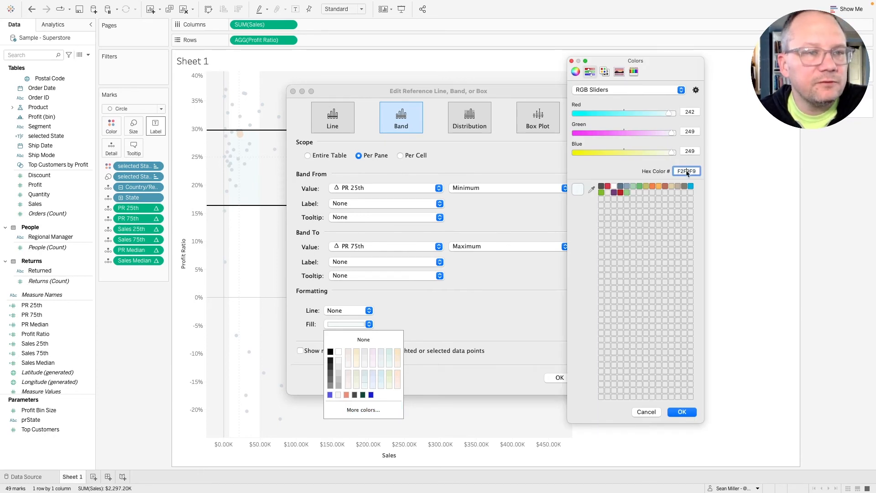
Copy the box colour #f2f9f9 from the challenge page's requirements in the browser and apply it as the Profit Ratio band's fill
key("ctrl+Right")
left_click(39, 10)
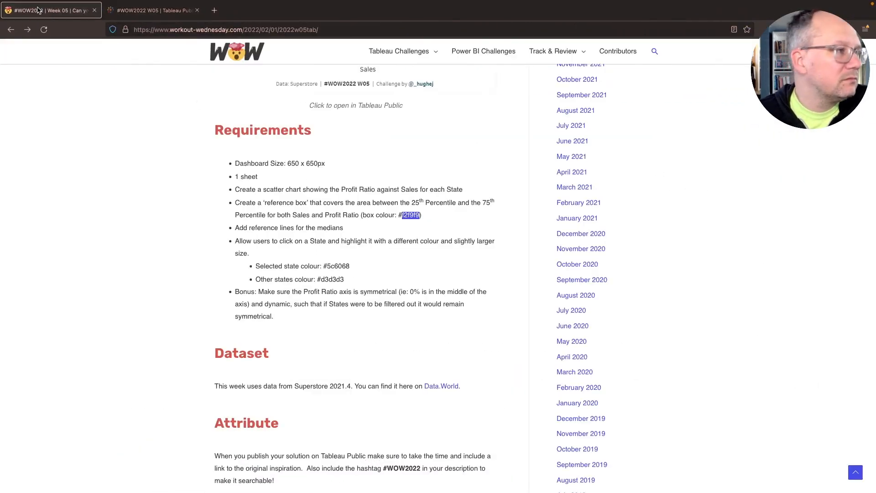
left_click_drag(420, 215, 403, 213)
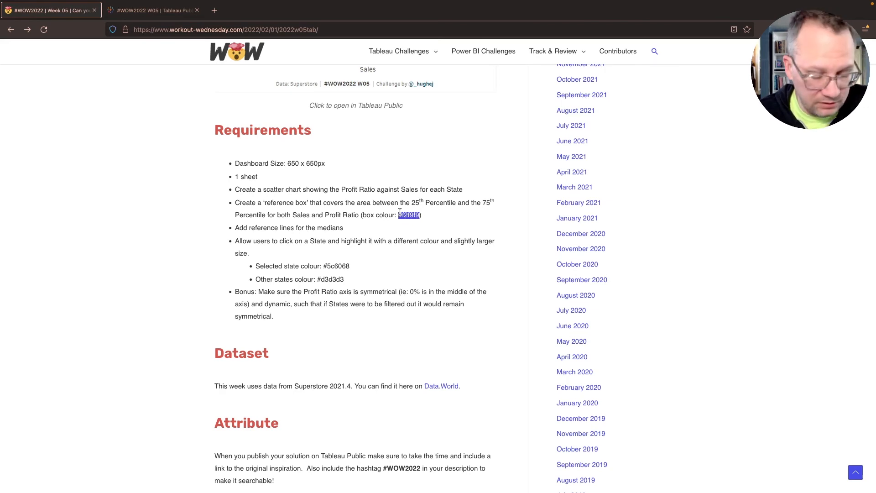
key("ctrl+c")
key("ctrl+Left")
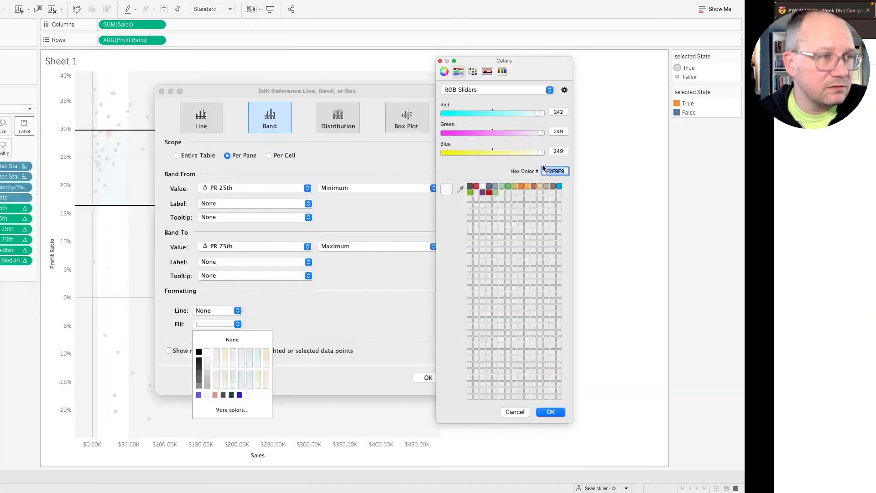
left_click(683, 170)
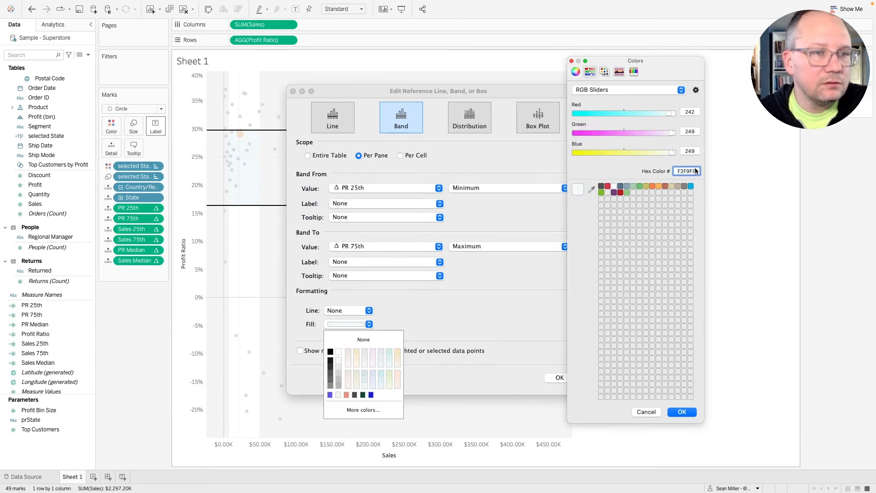
key("super+v")
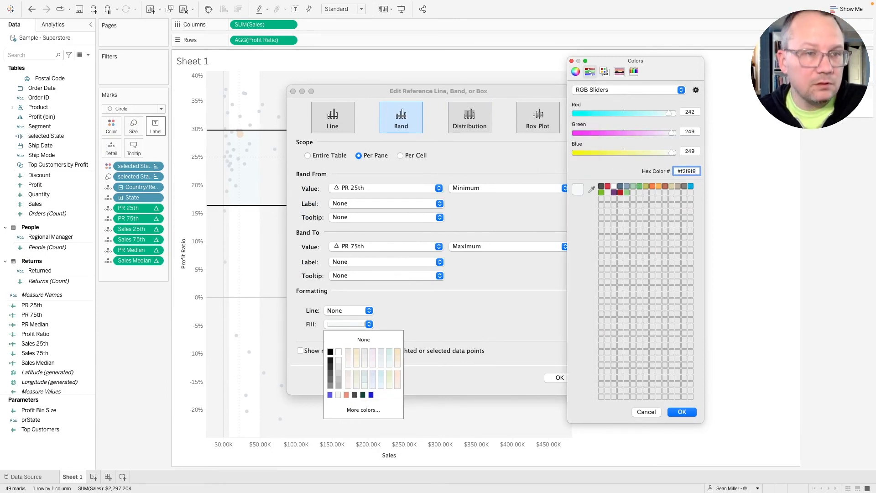
left_click(670, 201)
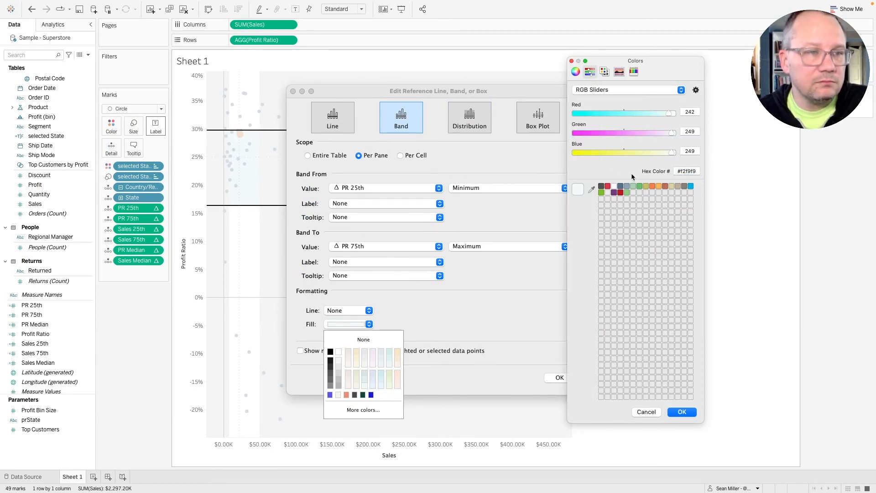
left_click(576, 72)
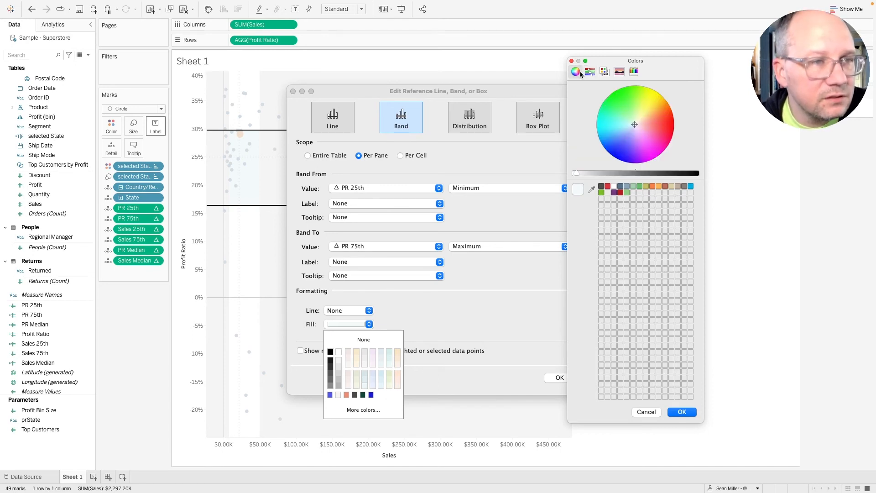
left_click(687, 412)
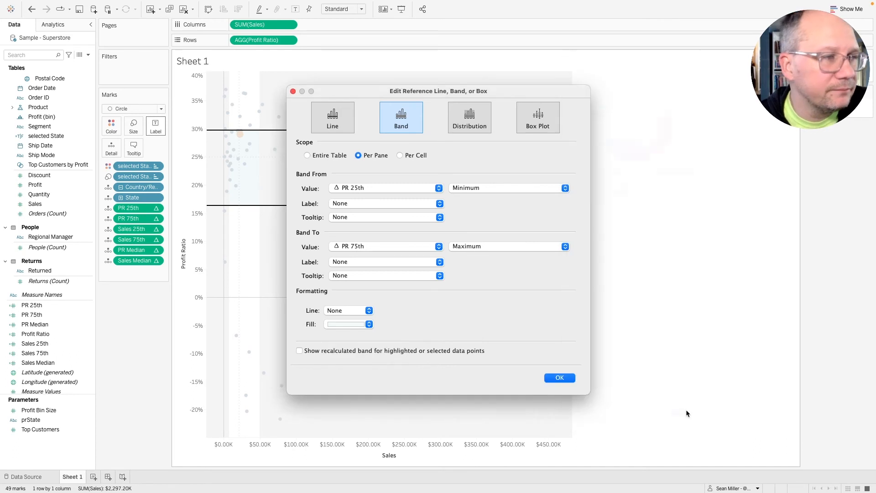
left_click(557, 378)
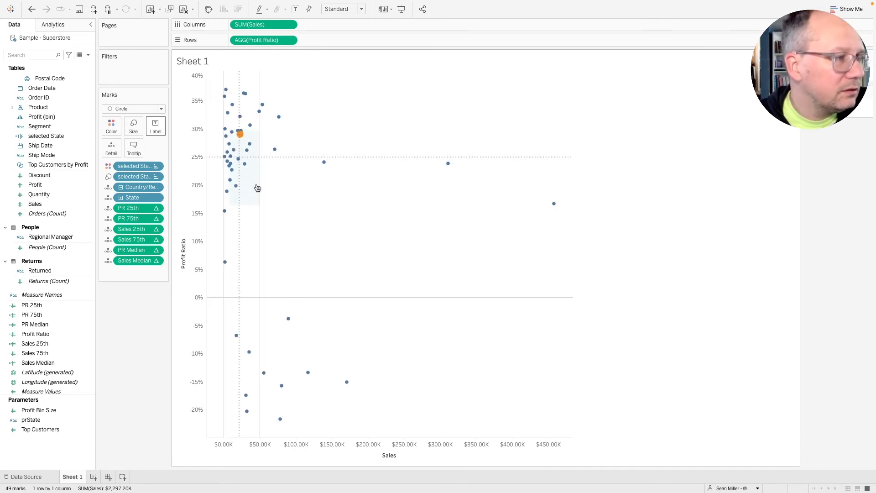
Change the Profit Ratio reference band's fill to a more visible light blue preset colour
left_click(250, 206)
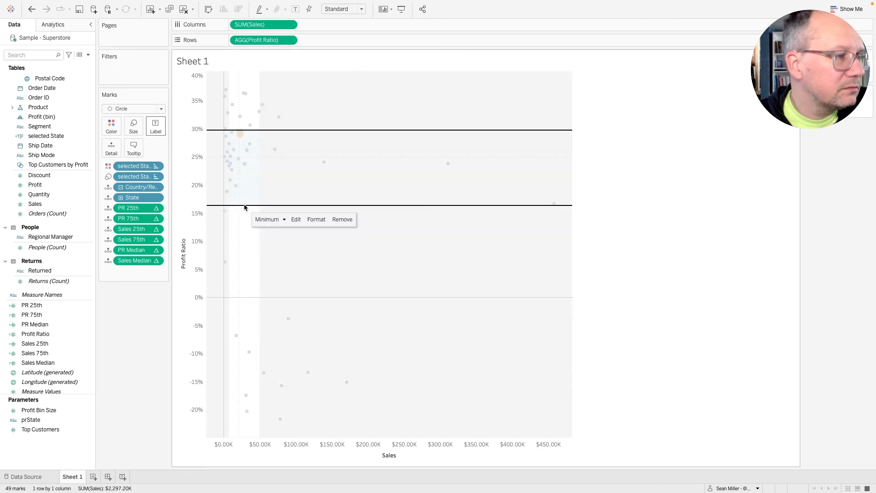
left_click(296, 219)
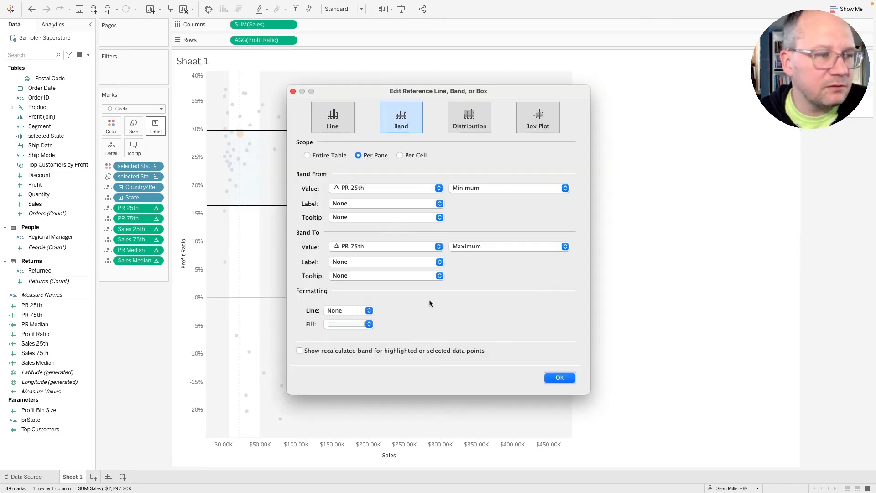
left_click(368, 324)
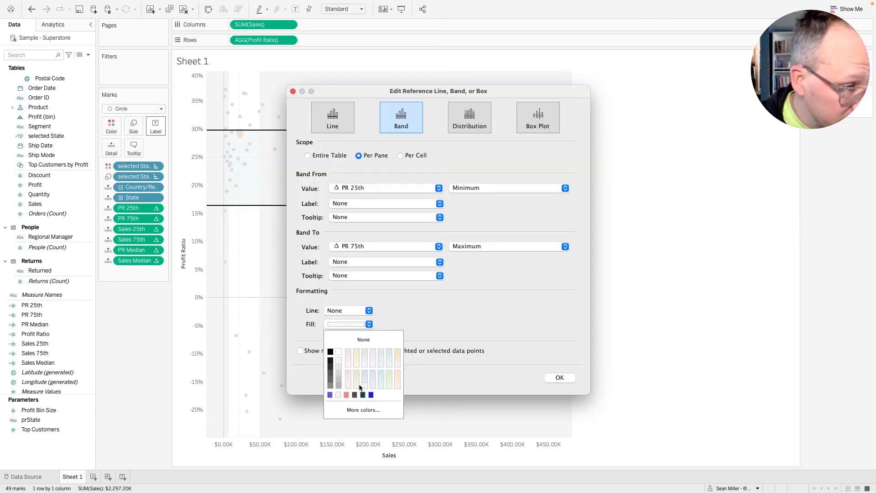
left_click(380, 373)
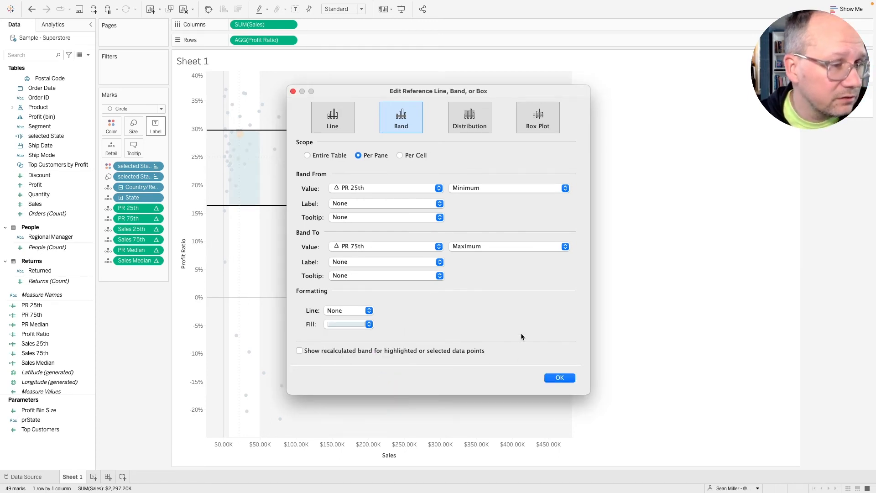
left_click(564, 378)
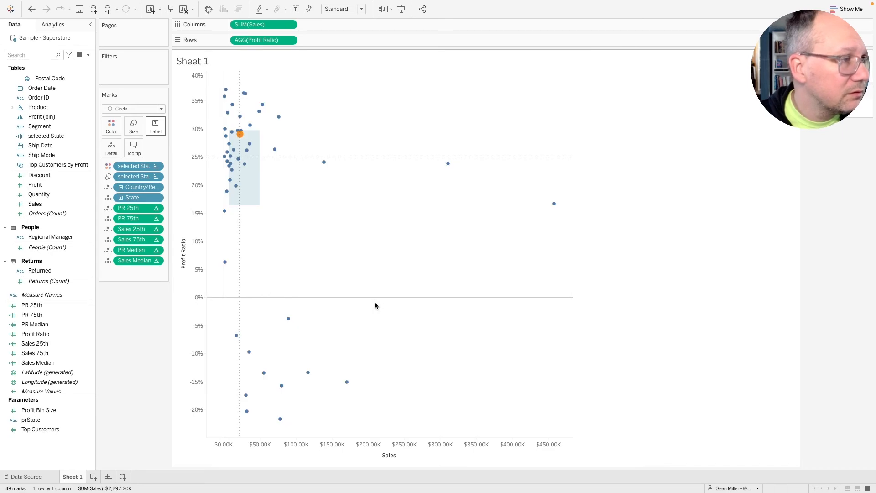
Switch to the browser and compare the reference box's colour with the published #WOW2022 W05 dashboard
key("super+Tab")
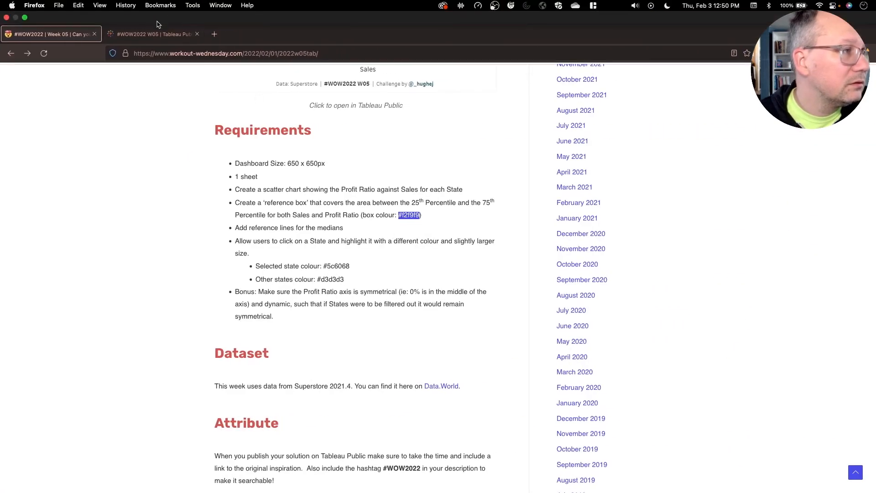
left_click(144, 35)
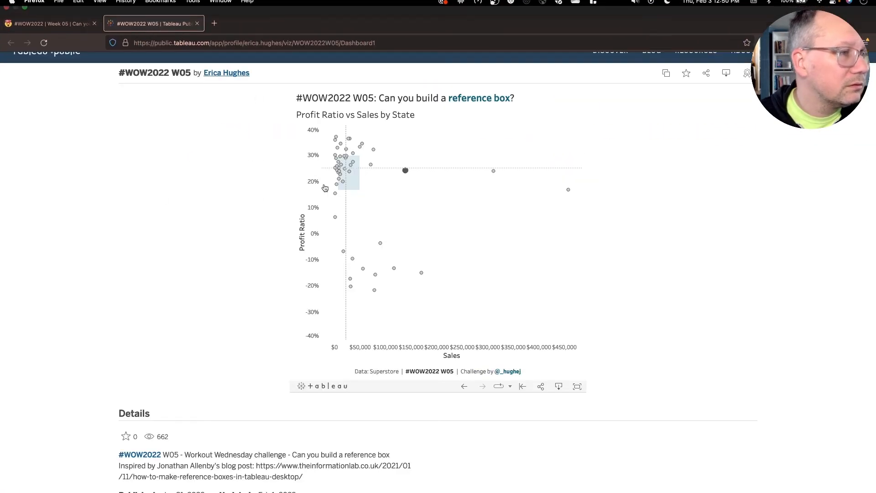
key("super+Tab")
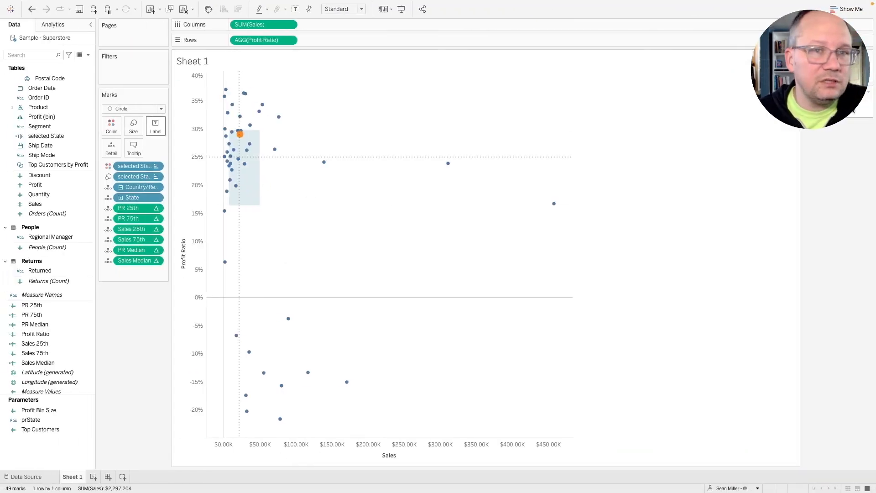
Open the colour assignment of the selected State field and copy the selected state colour 5c6068 from the challenge page's requirements in the browser
left_click(111, 126)
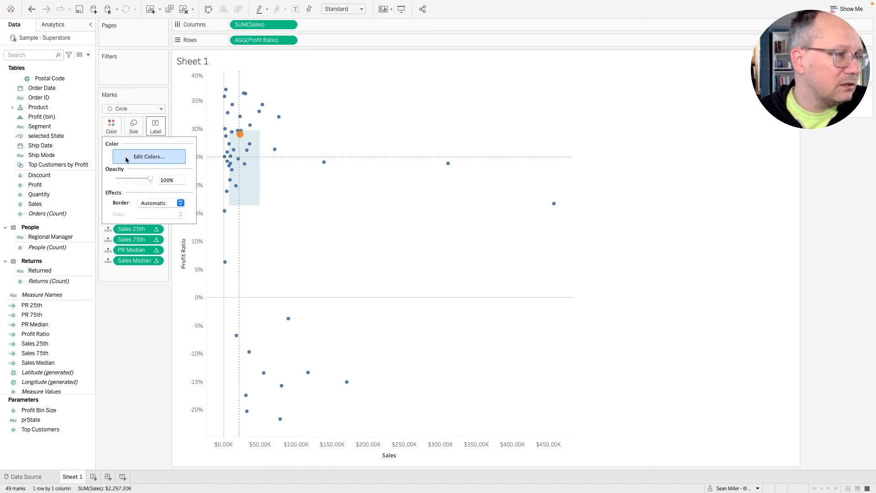
left_click(126, 158)
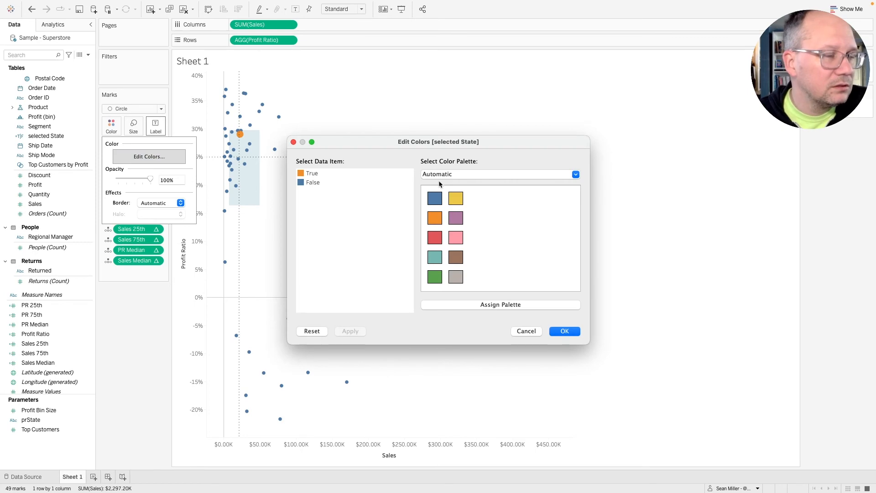
key("ctrl+Right")
left_click(66, 10)
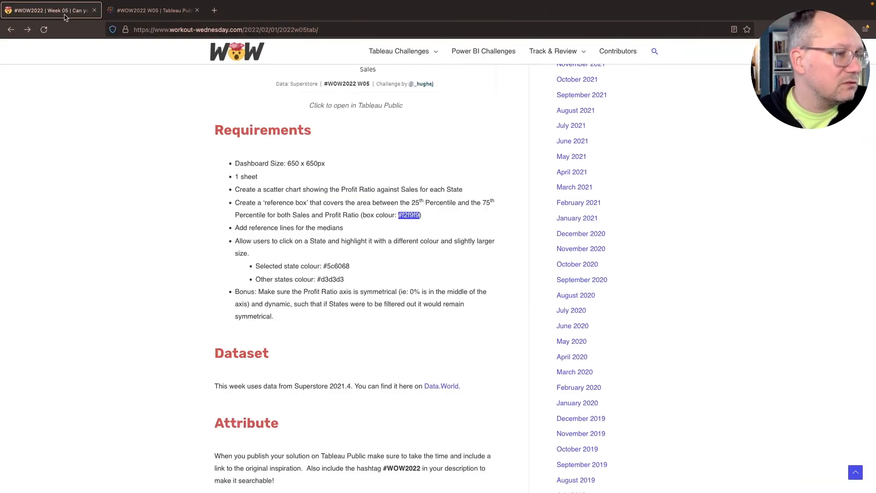
left_click_drag(351, 266, 323, 266)
key("super+c")
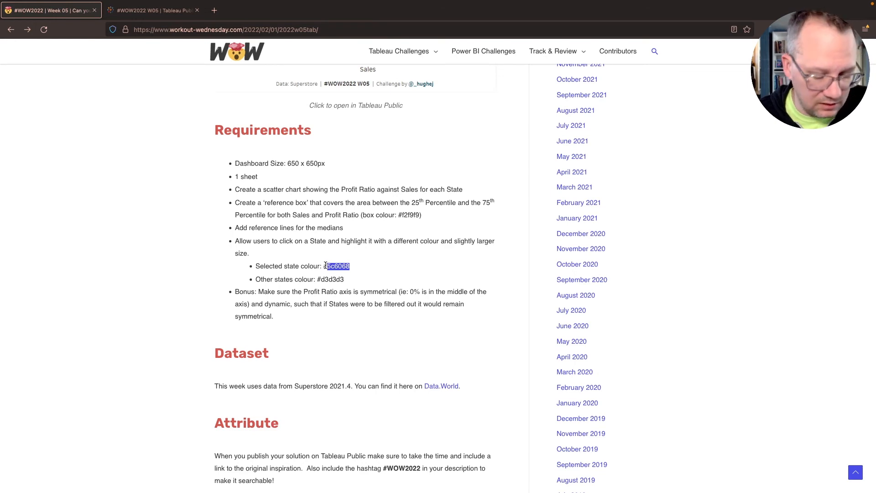
key("ctrl+Left")
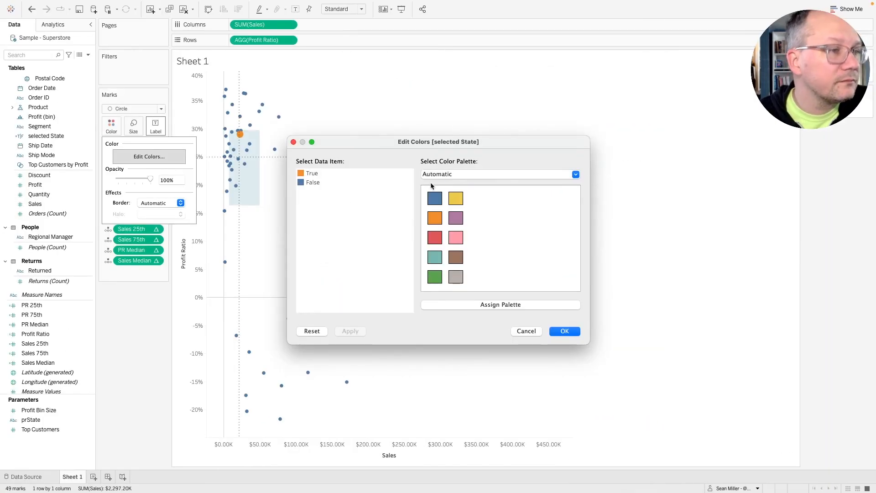
Assign the custom hex colour 5C6068 to the True value of the selected State field
double_click(311, 174)
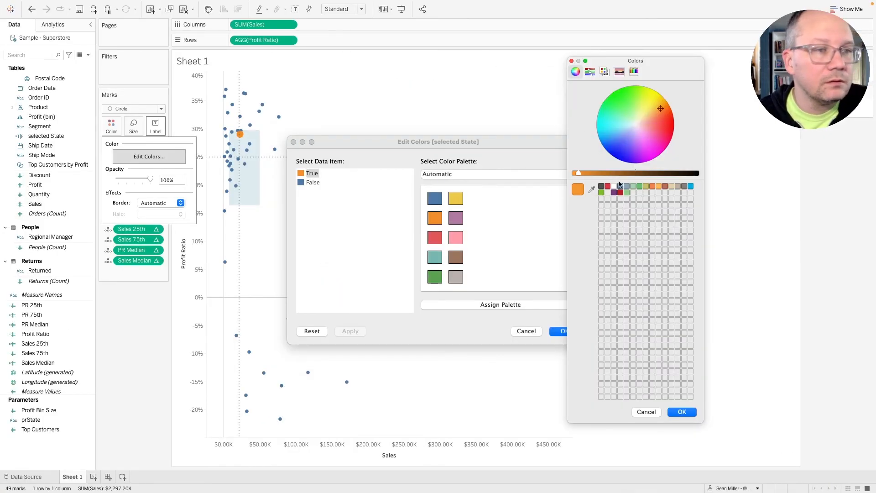
left_click(590, 73)
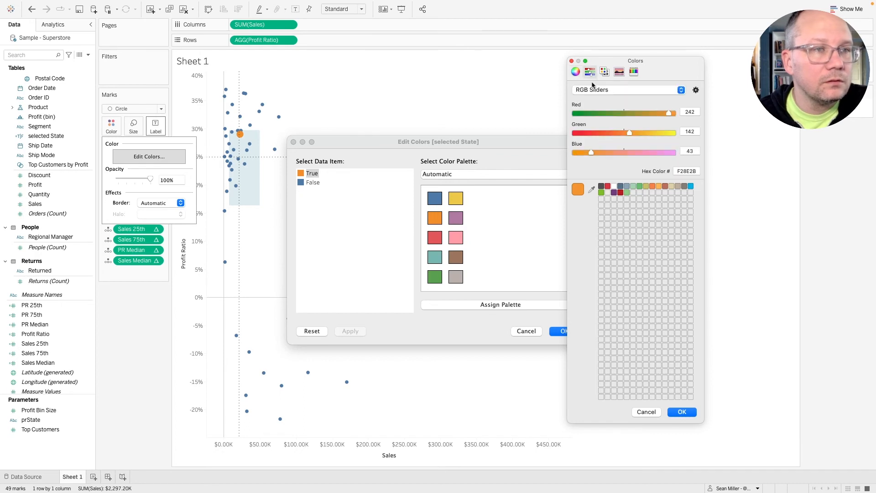
double_click(682, 171)
key("super+v")
key("Return")
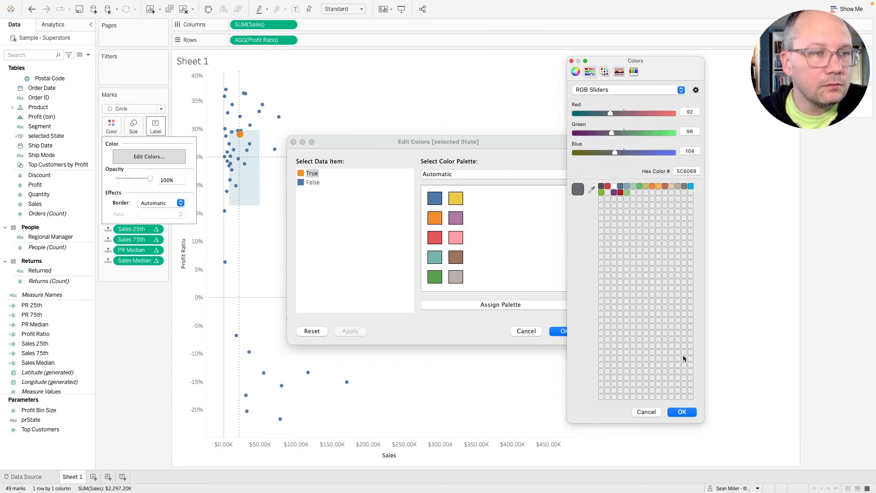
left_click(681, 412)
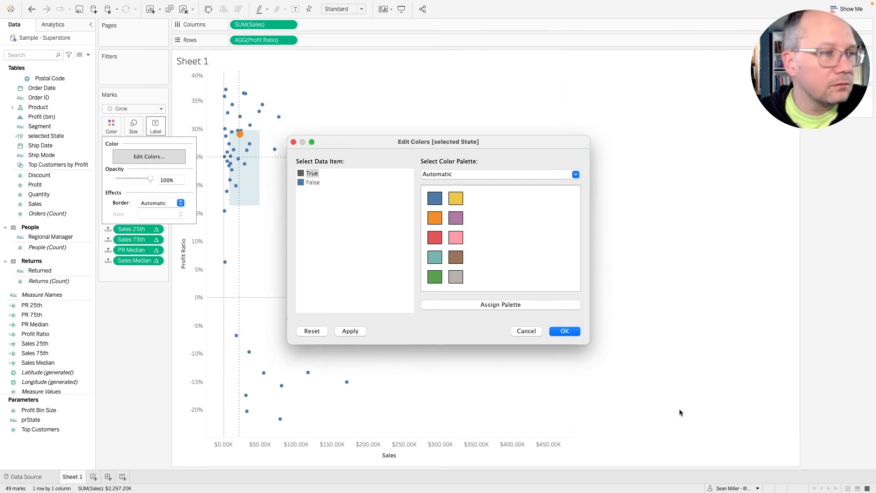
Copy the other states colour #d3d3d3 from the challenge page, assign it to the False value, and apply the colour assignments
double_click(313, 182)
key("super+Tab")
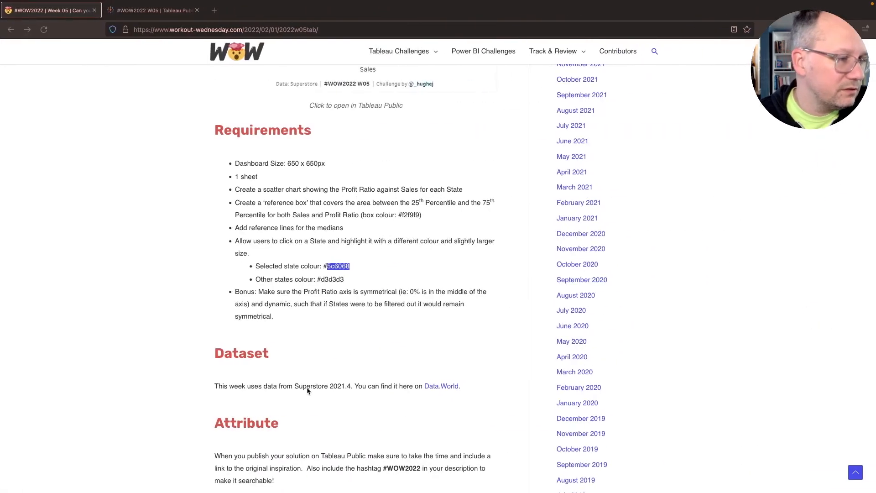
left_click_drag(345, 279, 328, 279)
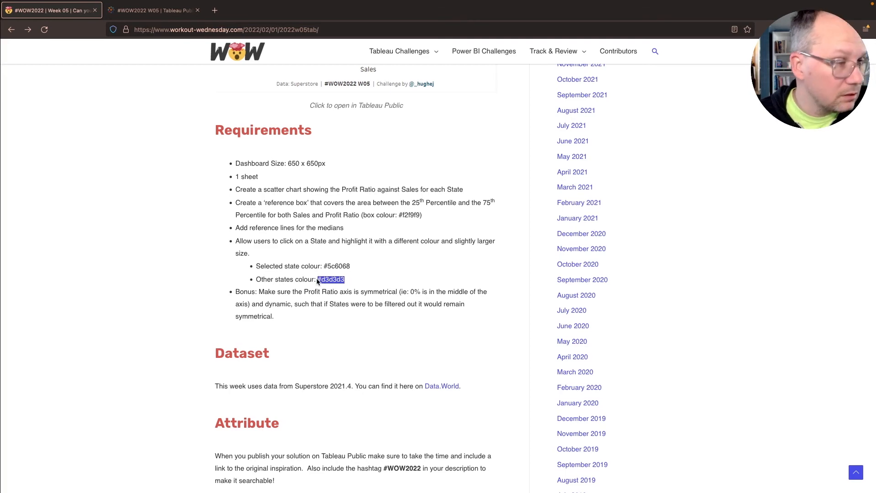
key("super+Tab")
left_click(687, 172)
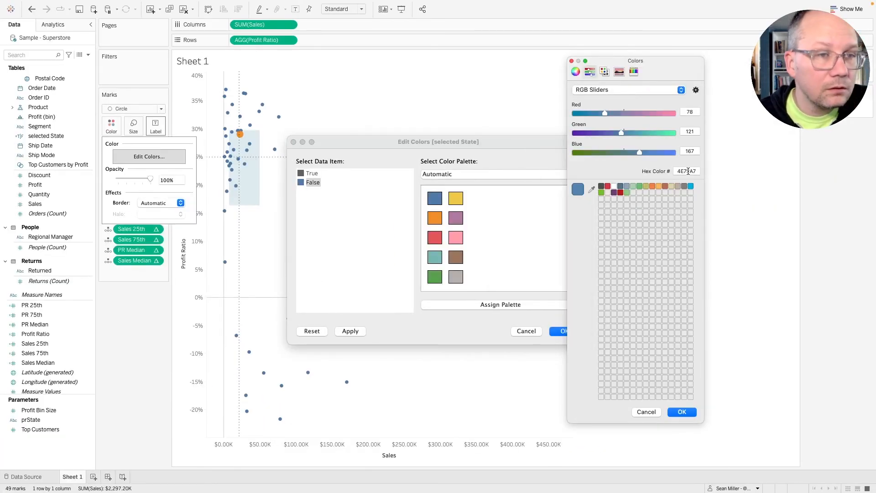
type("#d3d3d3")
key("Return")
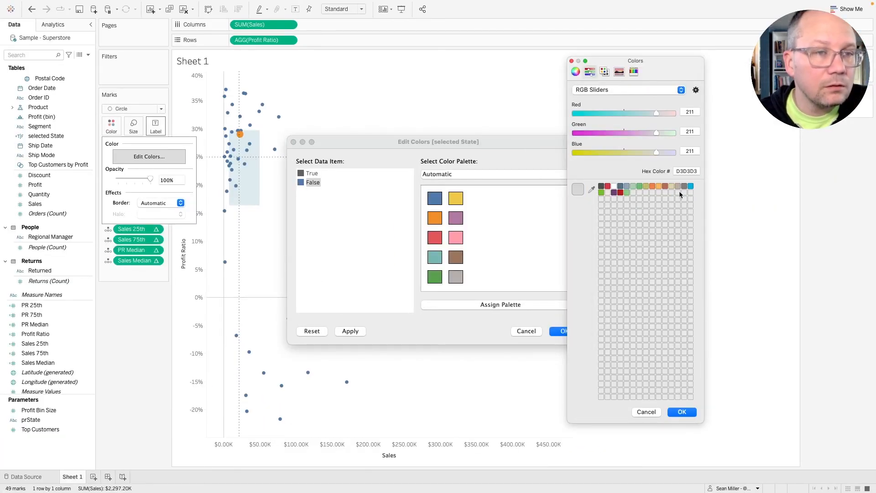
left_click(683, 412)
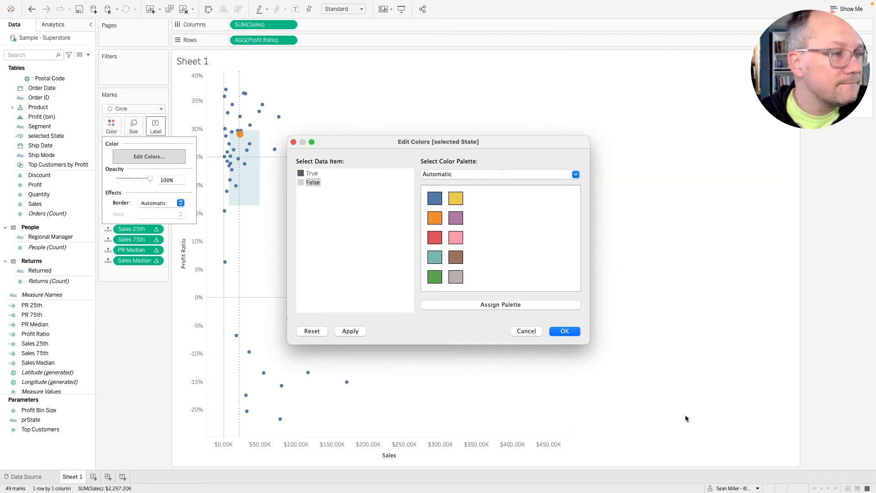
left_click(559, 331)
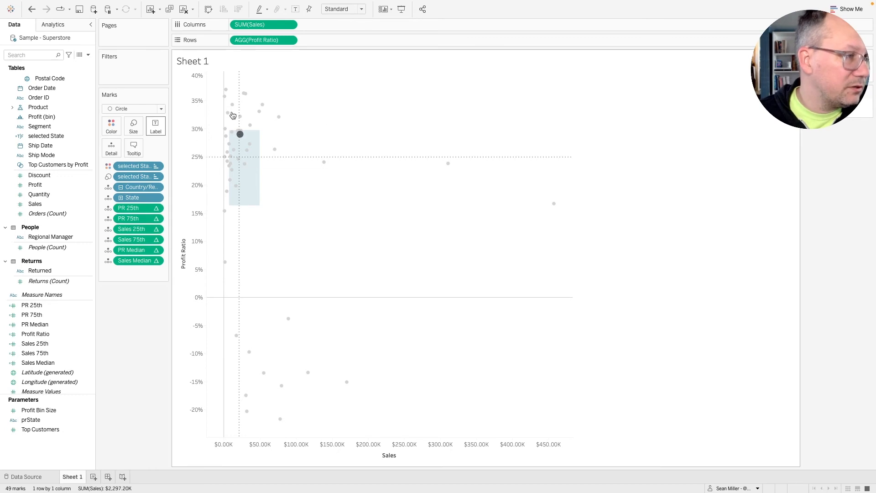
Open the custom colour choice for the border of the scatter plot's circle marks
left_click(111, 126)
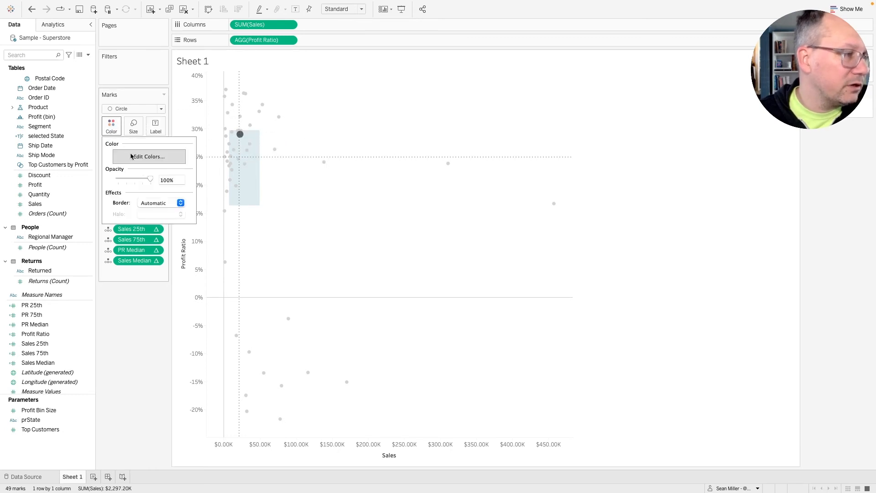
left_click(168, 204)
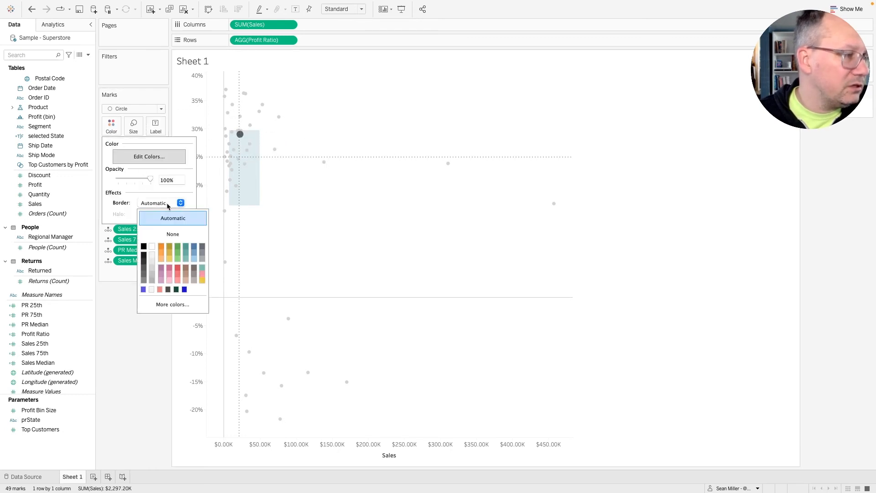
left_click(168, 306)
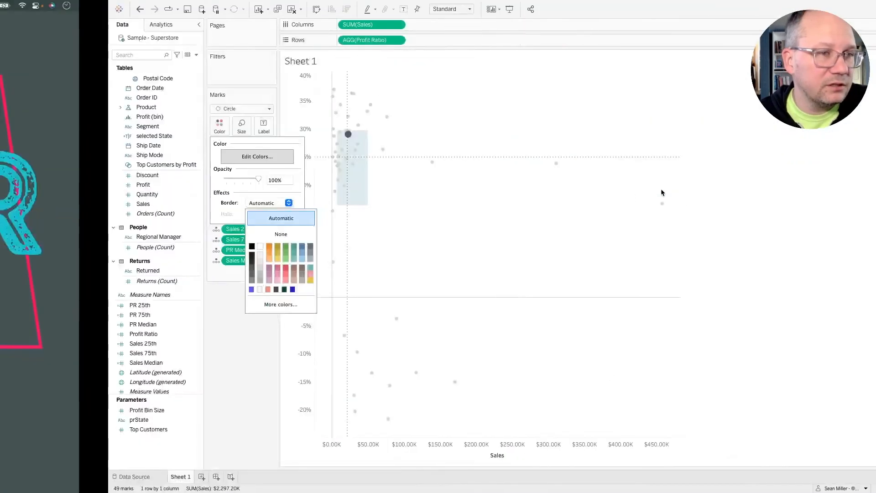
Try to copy the selected state colour from the challenge page for the mark border, entering #d3d3d3 as its hex colour
key("ctrl+Right")
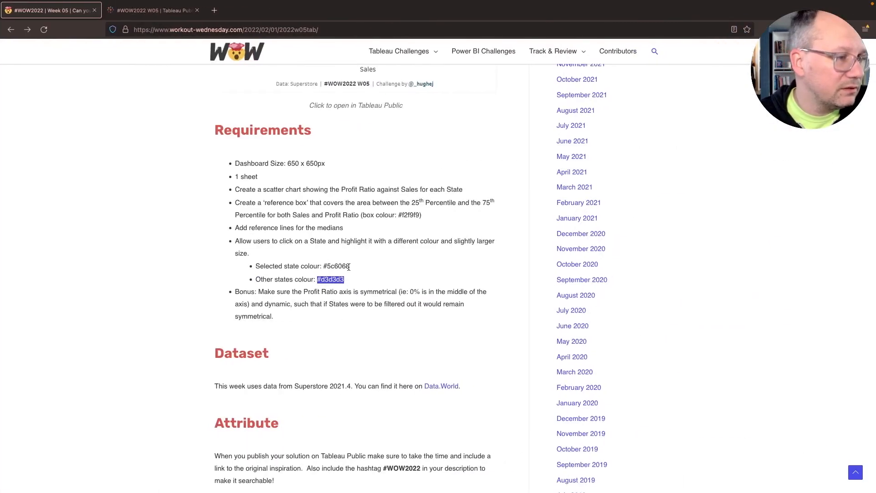
left_click_drag(350, 266, 325, 266)
key("super+c")
key("ctrl+Left")
type("#d3d3d3")
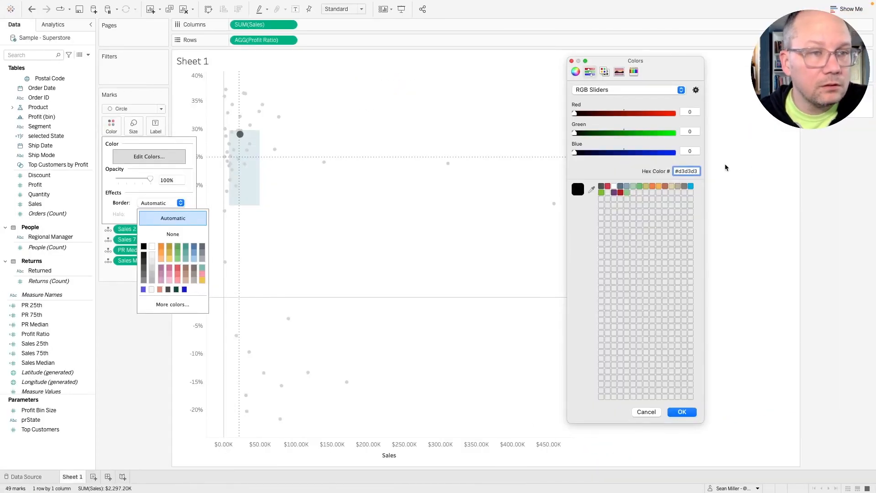
key("Return")
Bring the selected state colour over from the challenge page and apply hex 5C6068 as the circle marks' border colour
key("ctrl+Right")
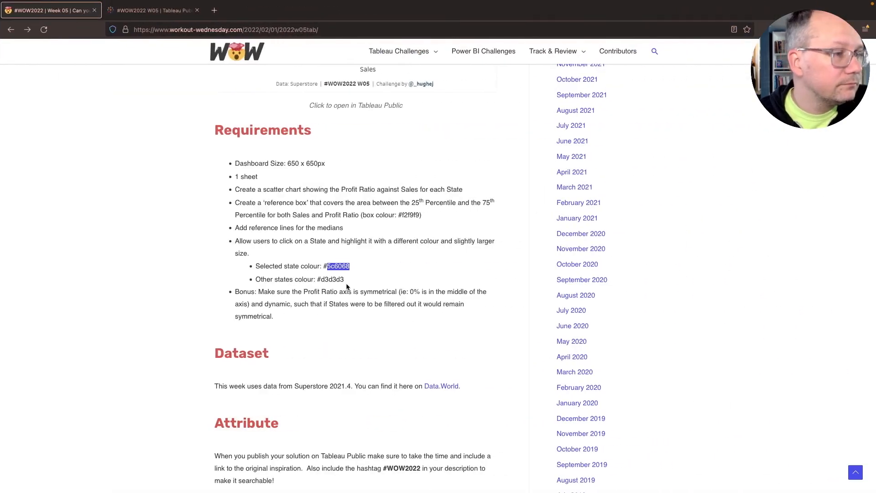
key("ctrl+Left")
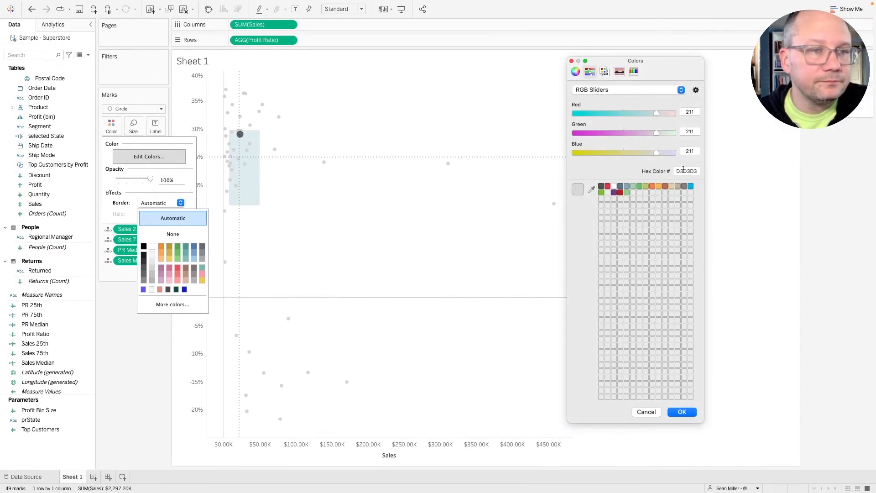
double_click(683, 171)
key("super+v")
key("Return")
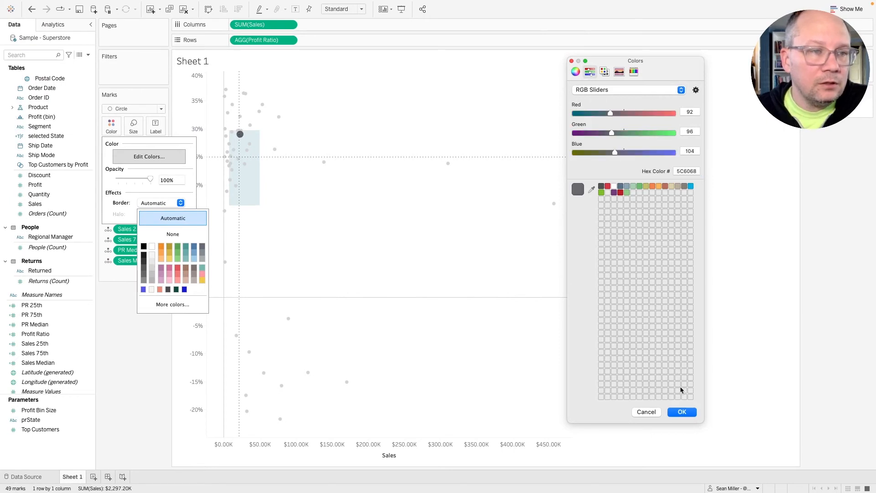
left_click(681, 411)
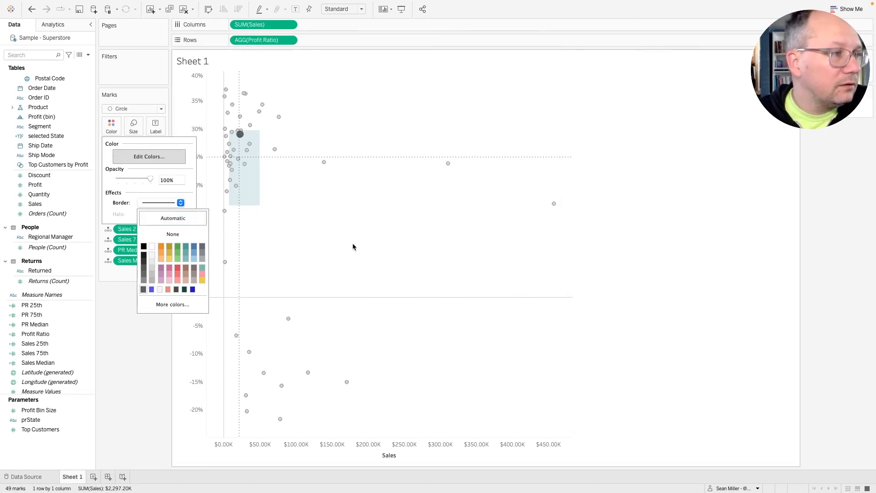
left_click(342, 239)
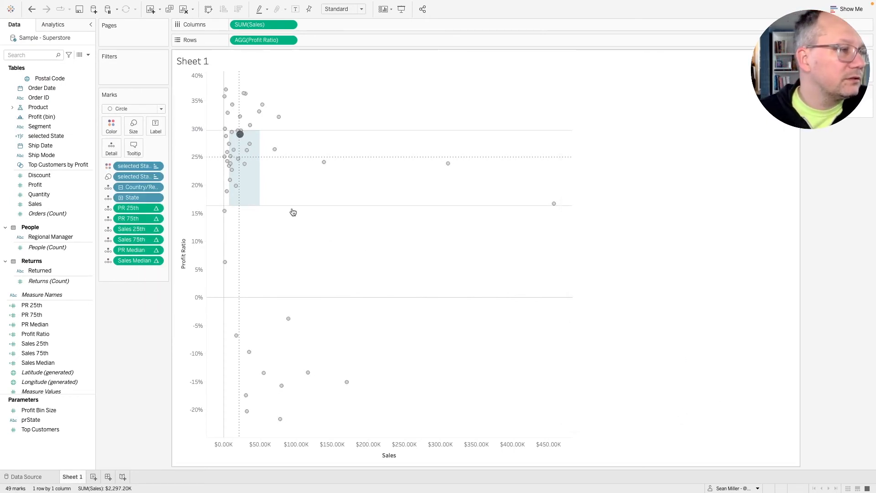
left_click(116, 132)
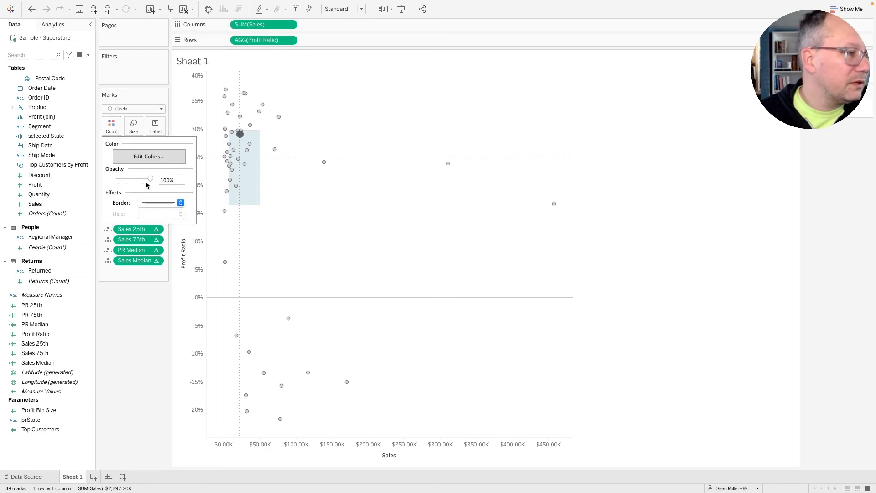
left_click(144, 321)
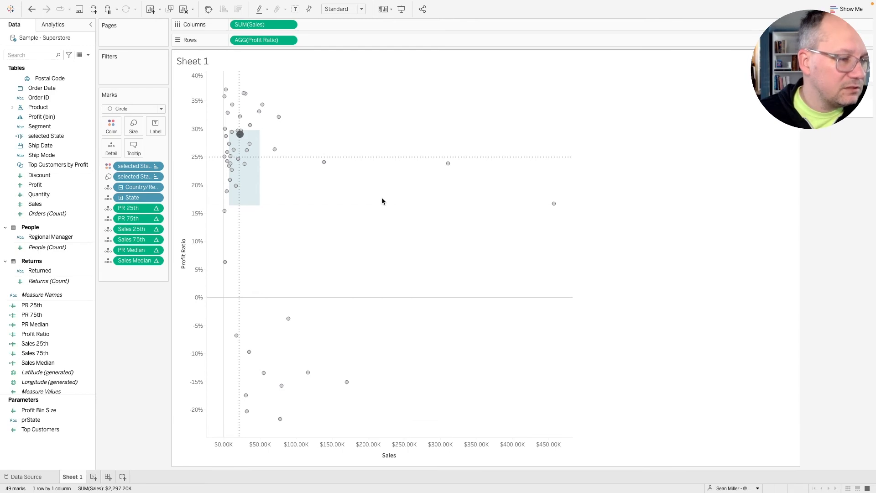
Compare the scatter plot with the reference chart on the challenge page and check the required dashboard size
key("super+Tab")
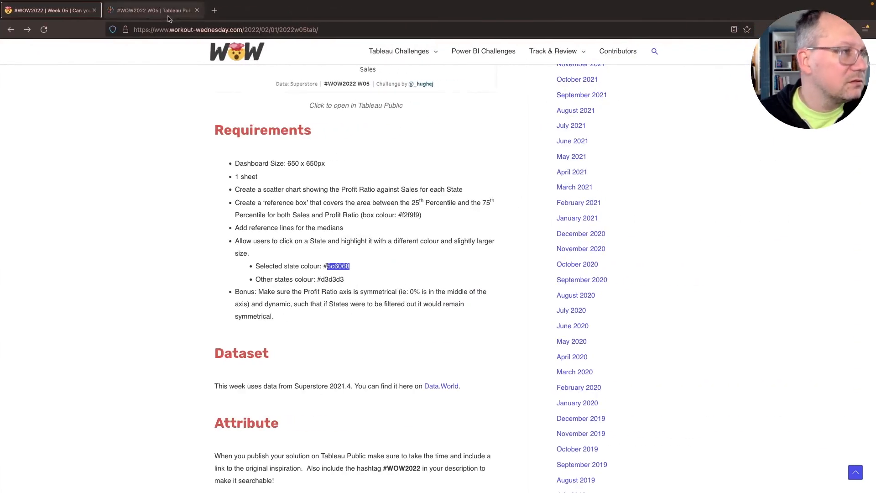
scroll(187, 246, "up", 3)
scroll(187, 246, "up", 4)
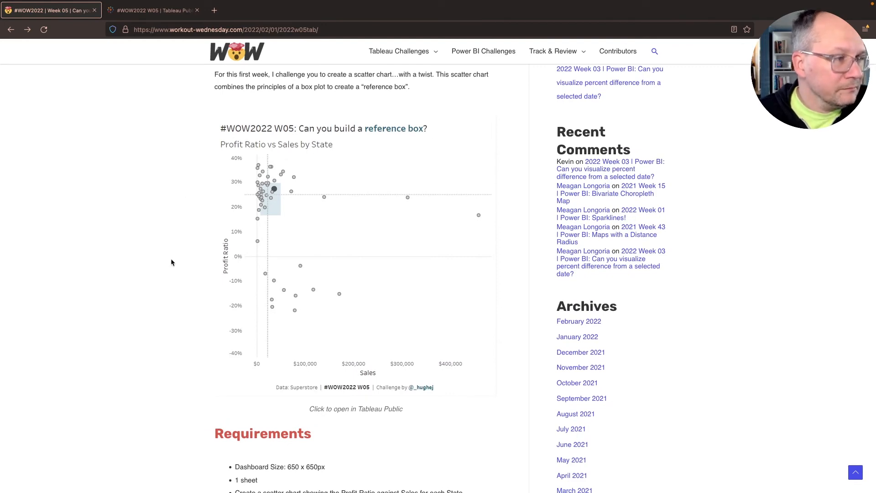
key("ctrl+Left")
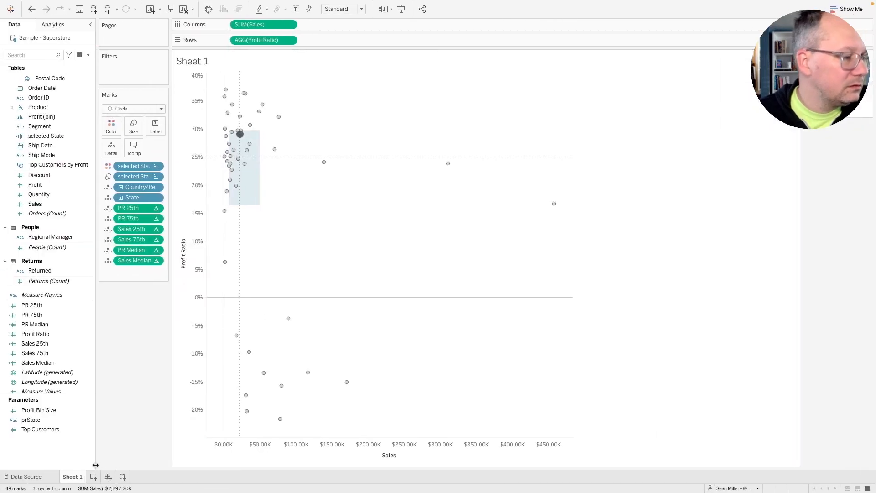
key("ctrl+Right")
scroll(179, 415, "down", 2)
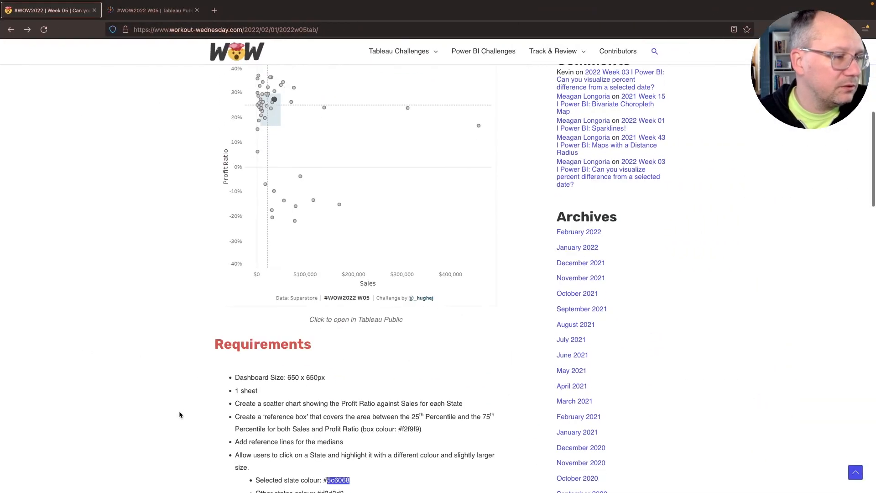
key("ctrl+Left")
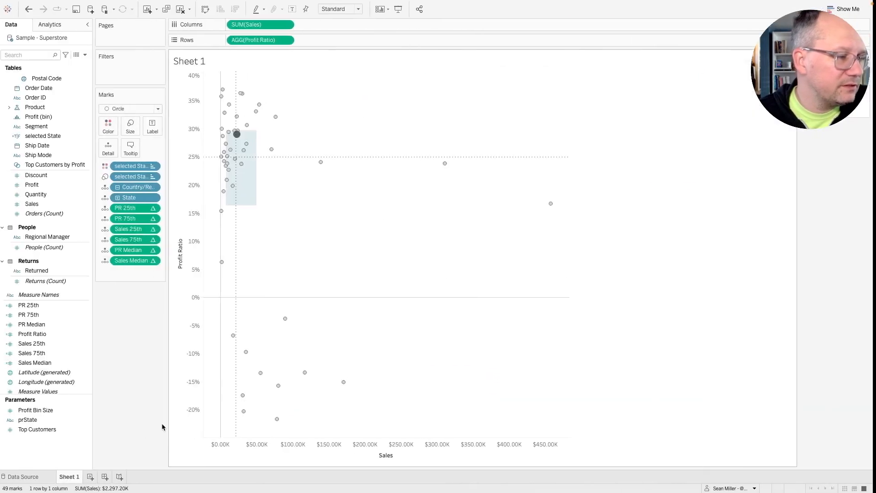
Create a new dashboard with a fixed custom size of 650 px wide by 650 px high
left_click(108, 477)
left_click(40, 93)
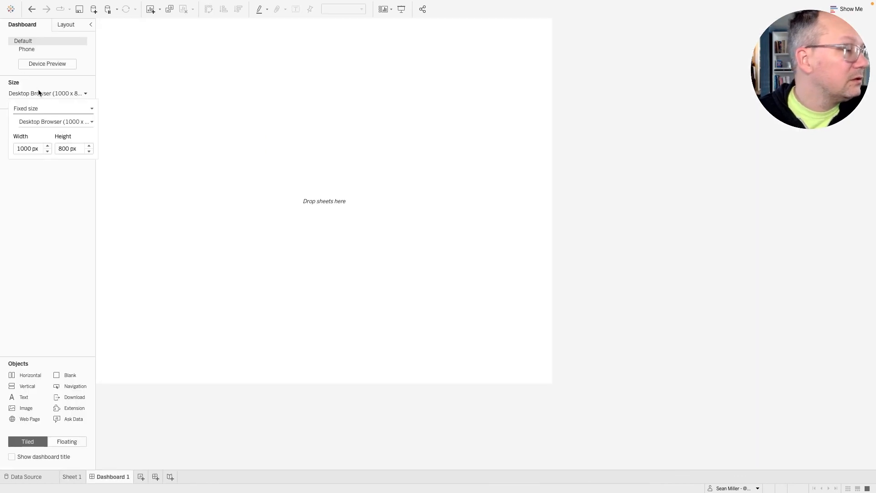
left_click(35, 144)
type("650")
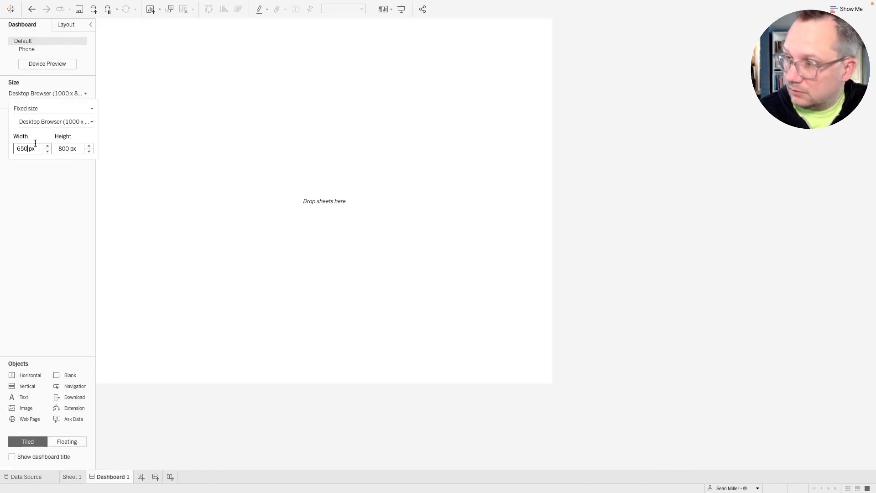
key("Return")
left_click(73, 147)
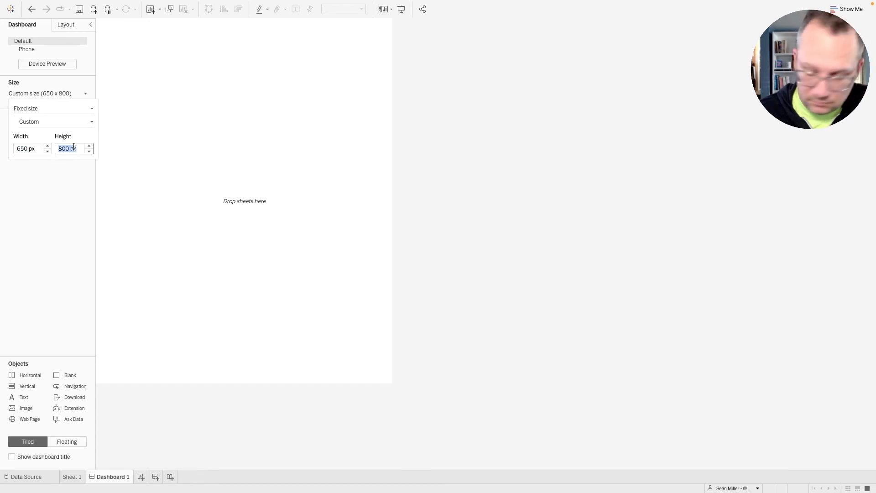
type("650")
key("Return")
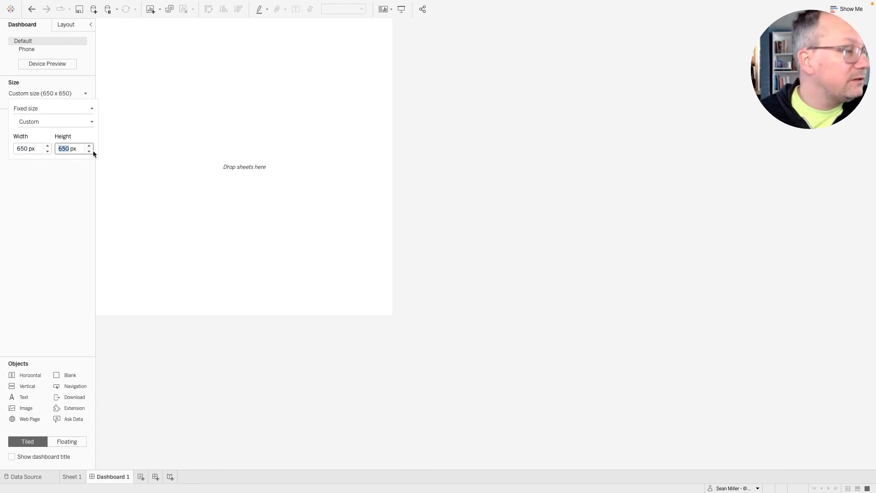
left_click(50, 218)
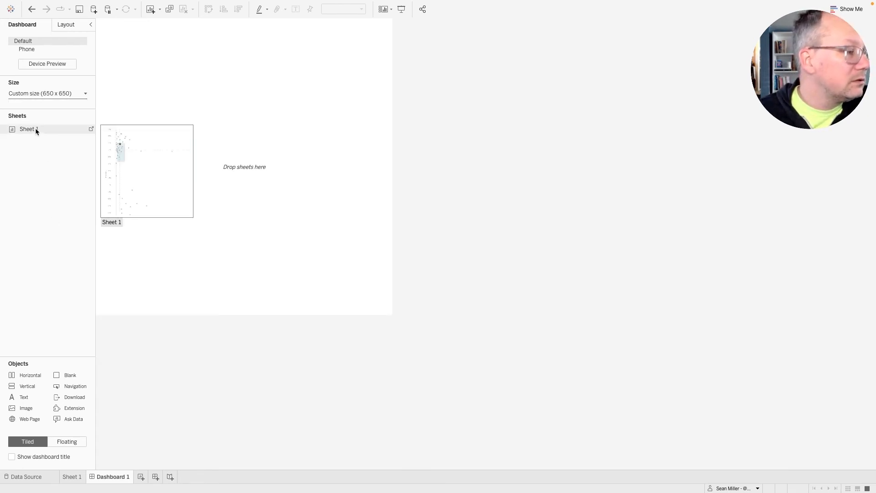
Place a vertical layout container on the empty dashboard and show the dashboard title
left_click_drag(23, 387, 170, 212)
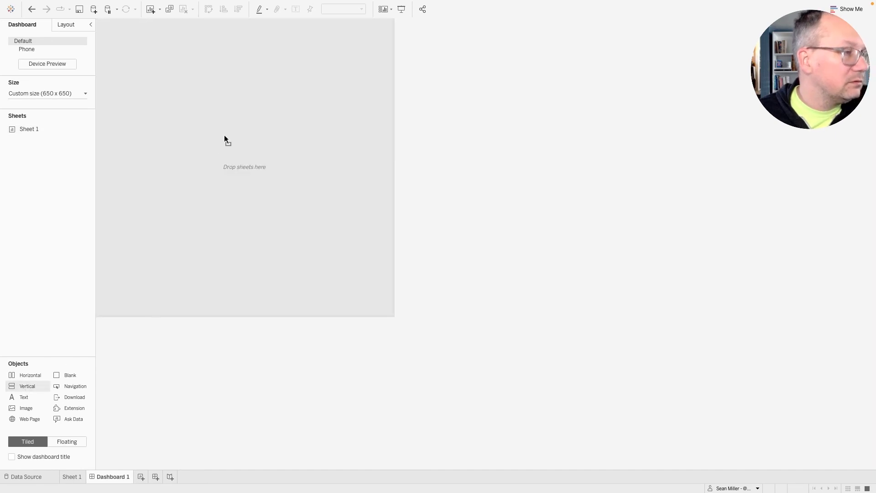
left_click_drag(225, 137, 224, 137)
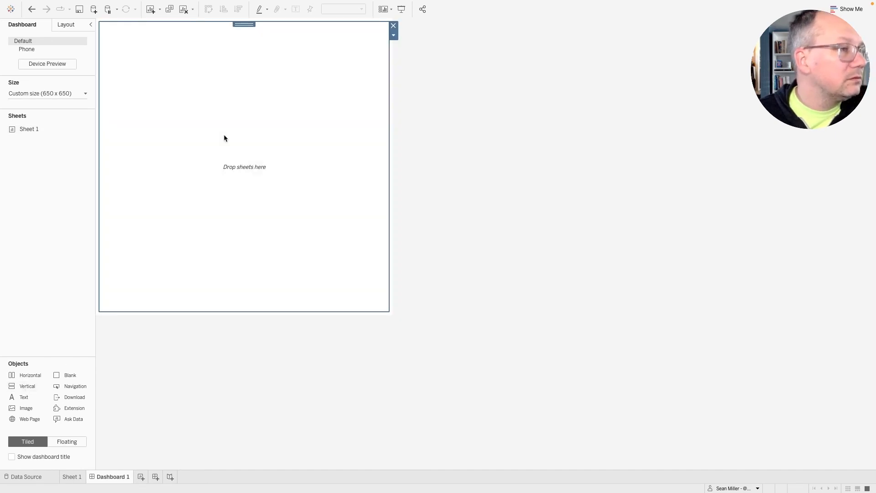
left_click(32, 457)
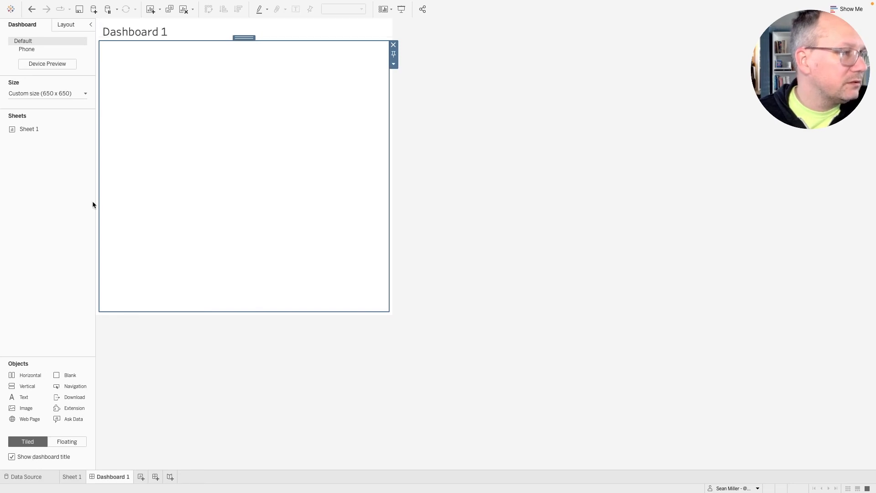
key("ctrl+Right")
scroll(184, 224, "up", 3)
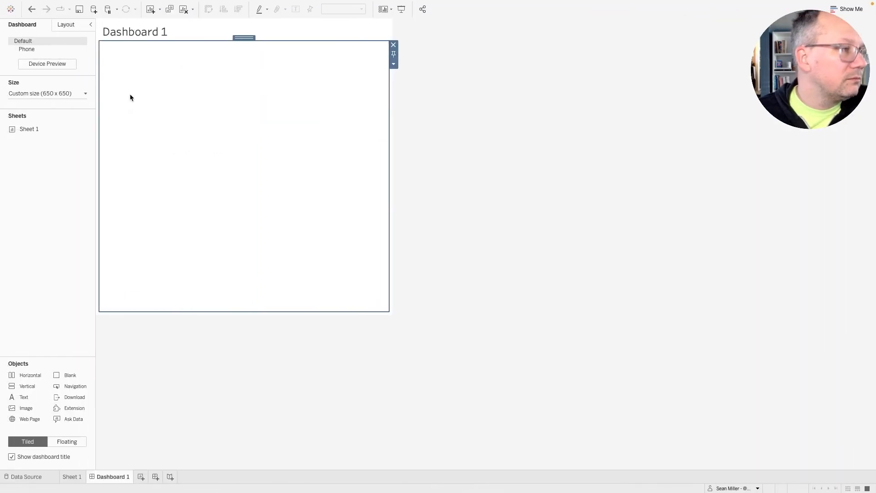
Rename the dashboard as "#WOW20222 Week 5: Can you build a refernce box?" so its title shows that text
double_click(145, 32)
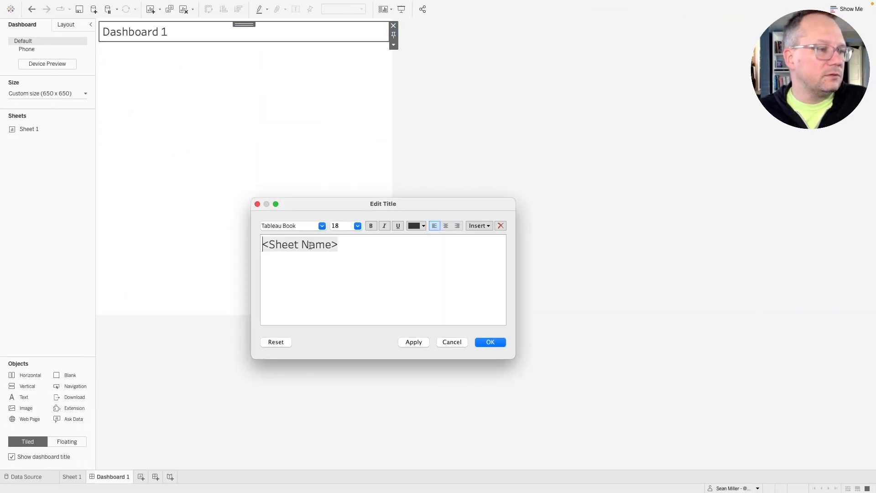
left_click(451, 342)
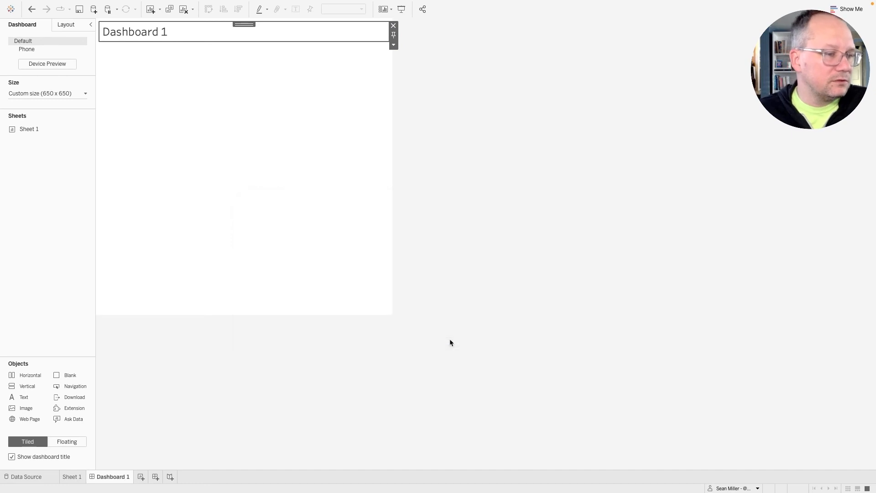
double_click(110, 477)
type("#WO")
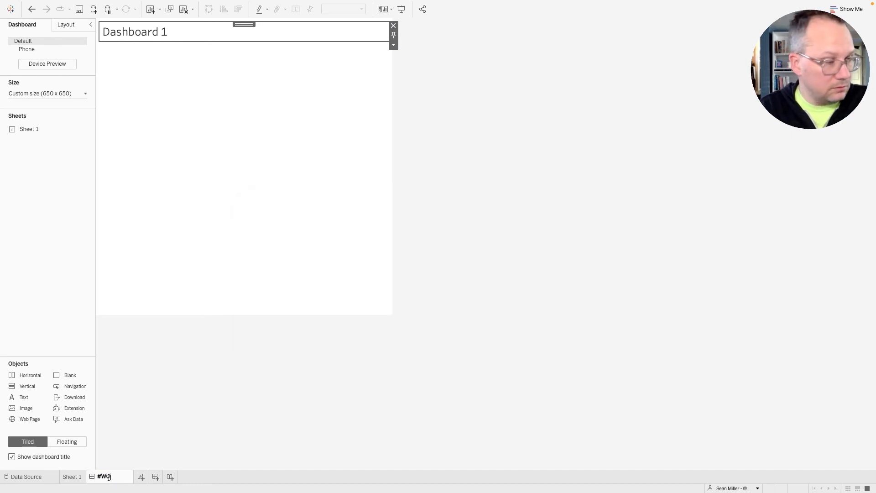
type("W20222")
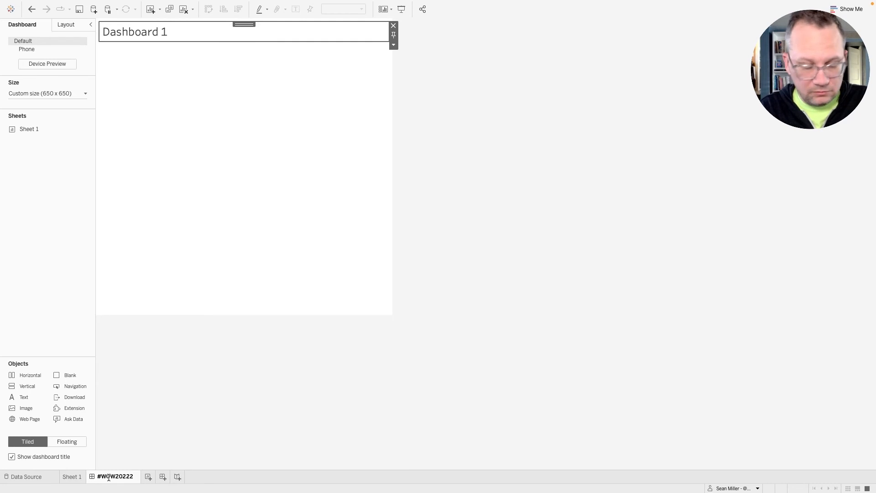
type(" Week 4")
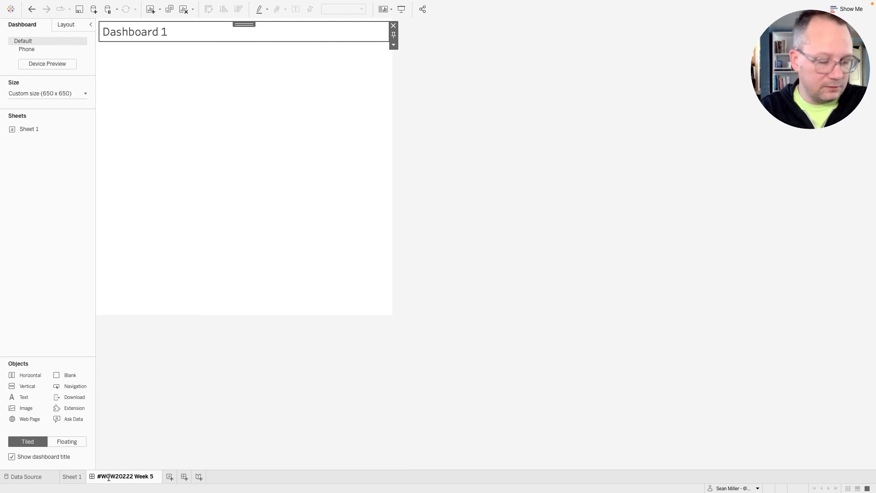
type(" : Can yu")
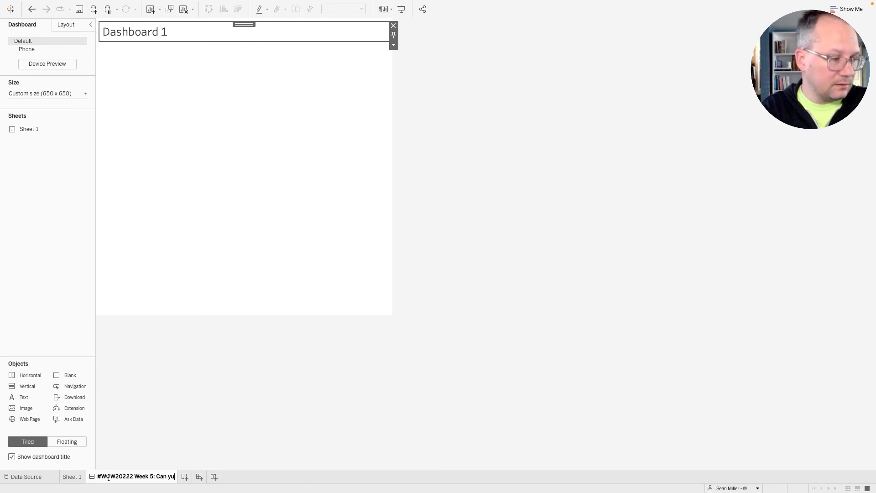
key("BackSpace")
type("ou buil")
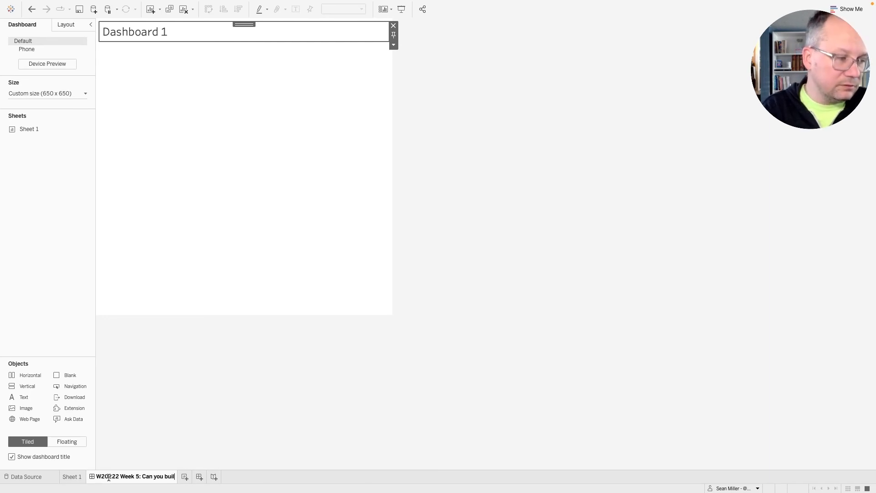
type("d a ref")
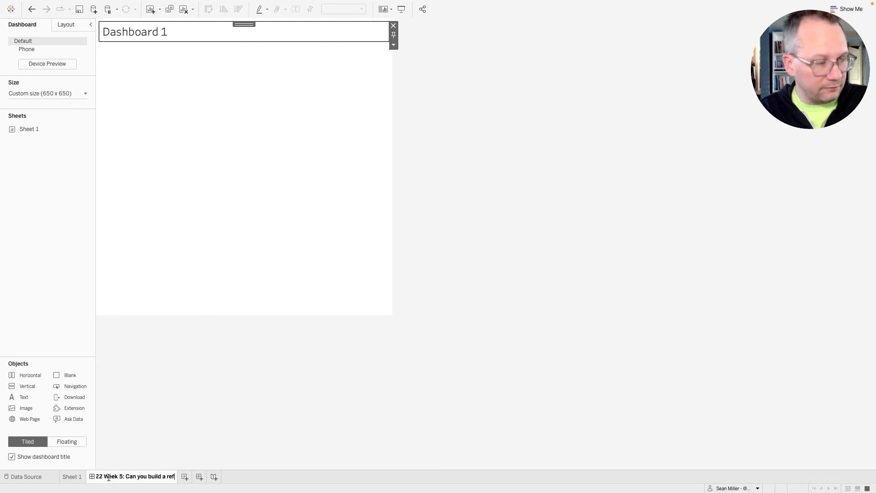
type("ernce box?")
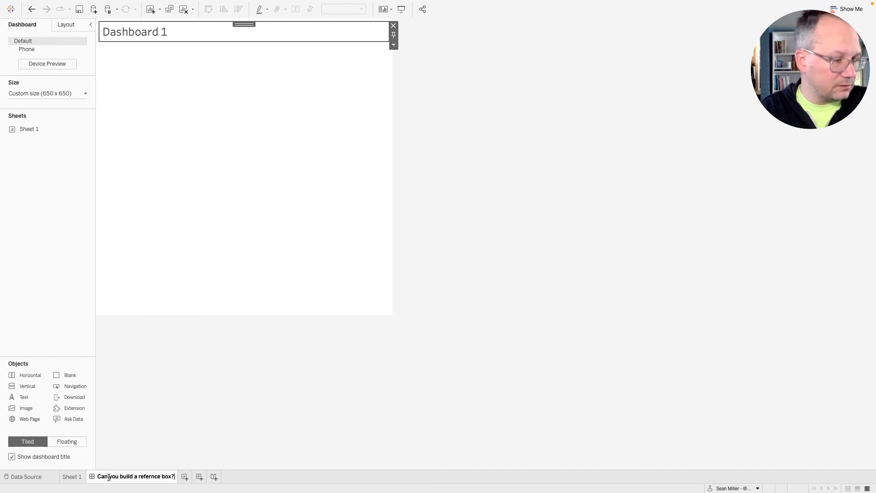
key("Return")
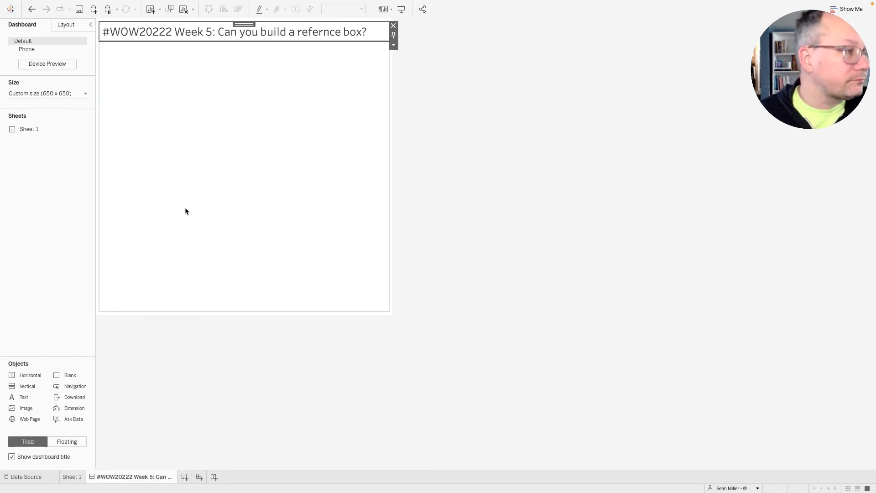
Add Sheet 1 to the container below the dashboard title and remove the container holding the selected State legends
left_click_drag(38, 132, 222, 125)
left_click(355, 108)
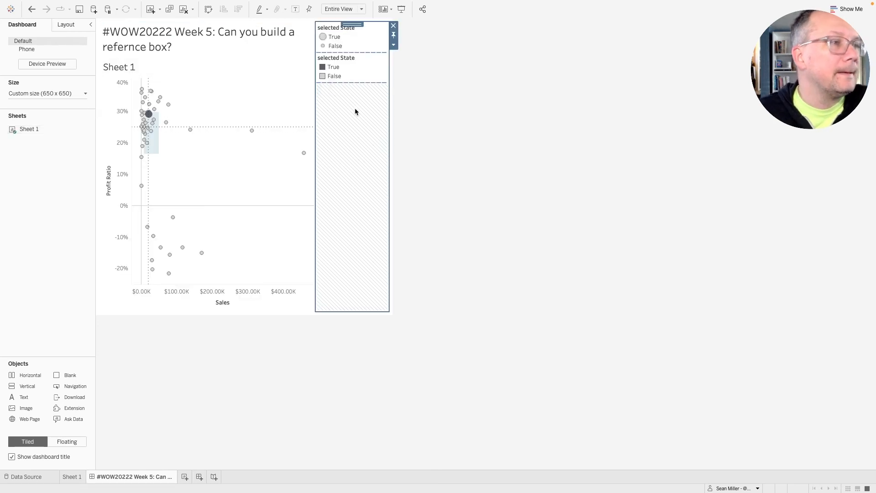
left_click(393, 26)
left_click(462, 259)
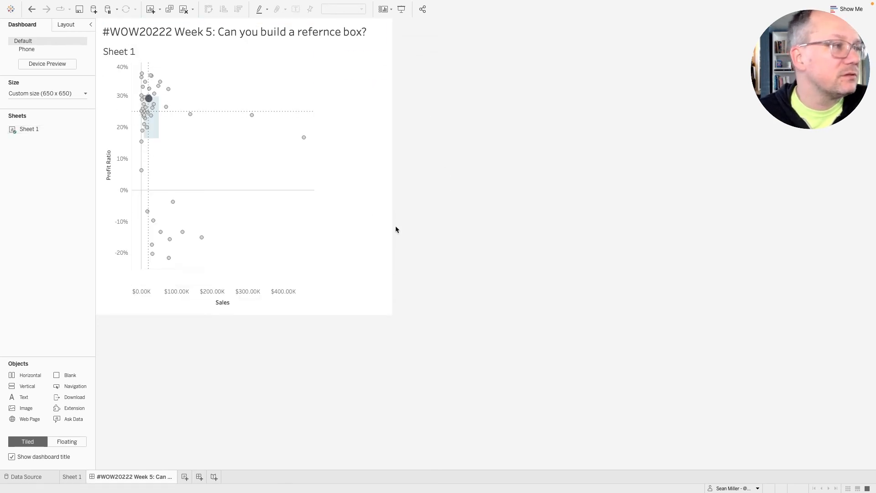
right_click(124, 55)
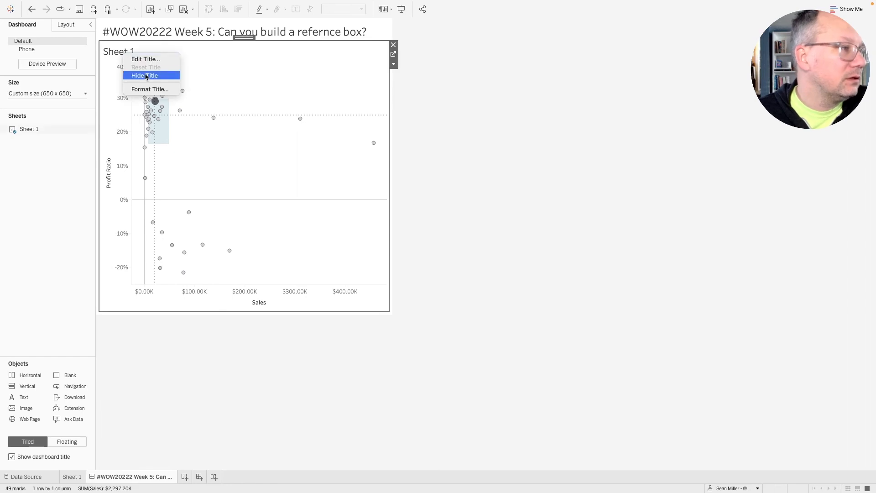
left_click(146, 60)
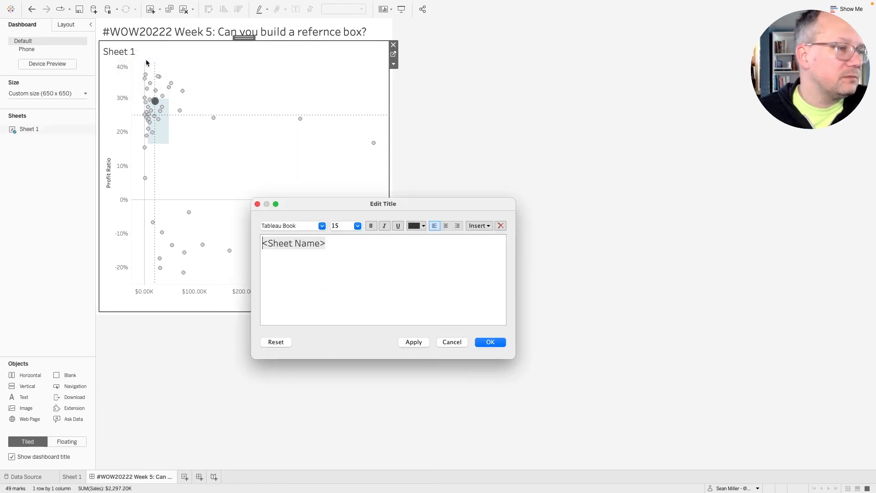
triple_click(289, 244)
left_click(450, 342)
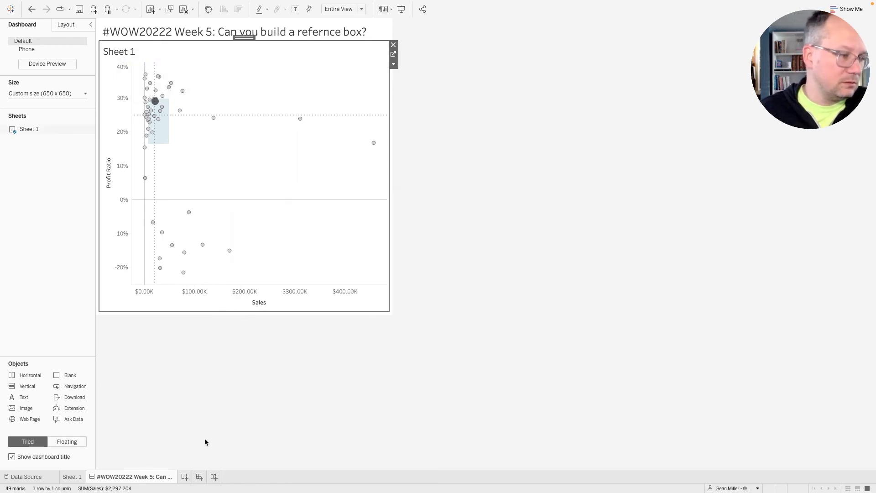
Rename the Sheet 1 worksheet as "Profit Ratio vs Sales"
right_click(72, 476)
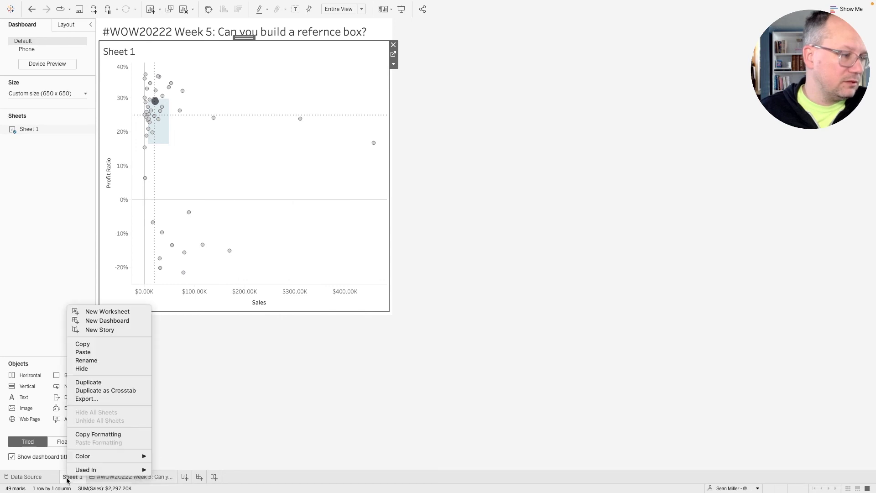
left_click(92, 363)
type("Pro")
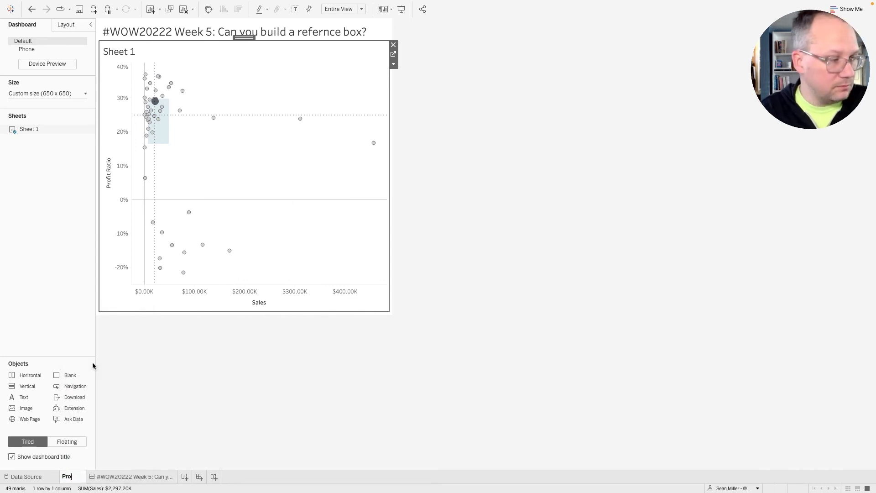
type("fit Ra")
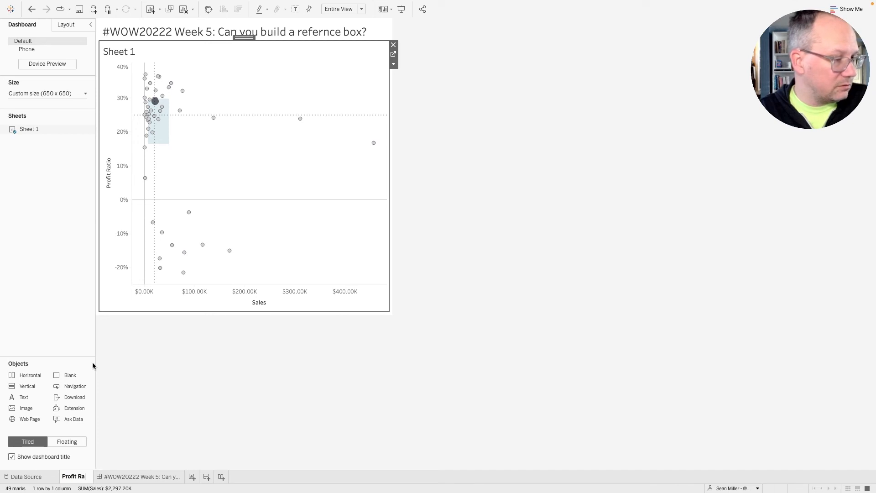
type("tio versus")
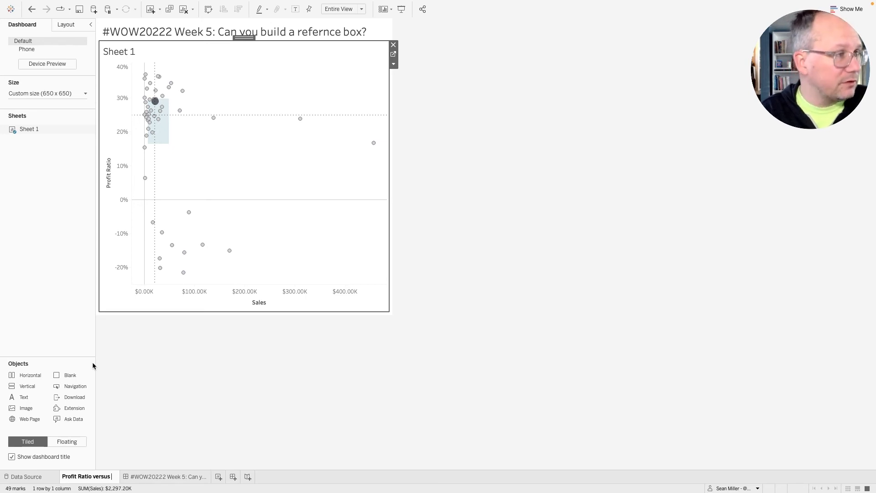
type("Sales")
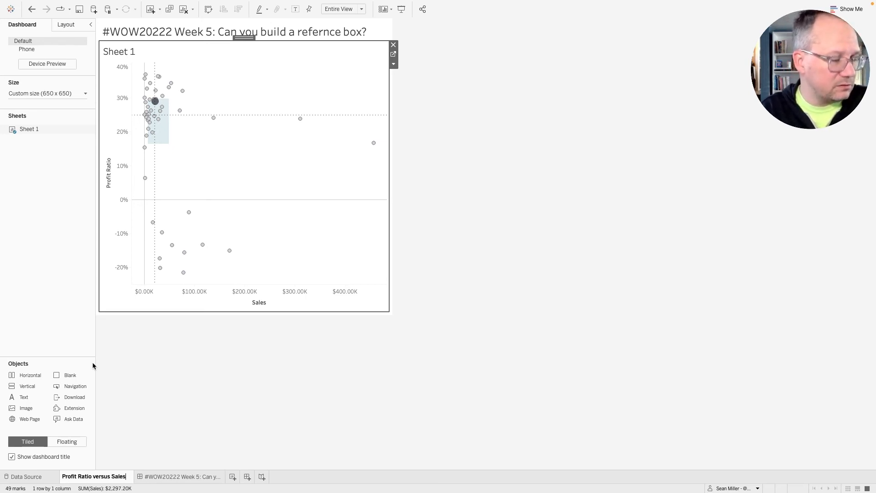
key("Left")
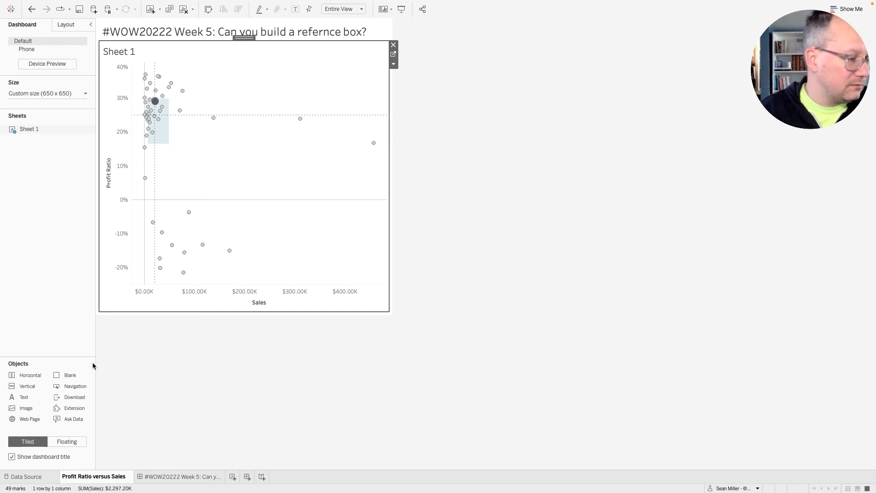
key("BackSpace")
key("BackSpace")
key("BackSpace")
key("BackSpace")
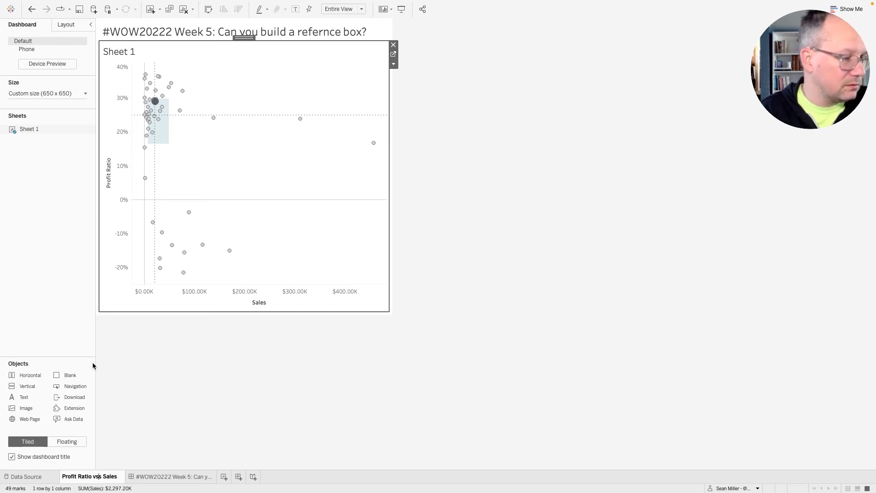
key("Return")
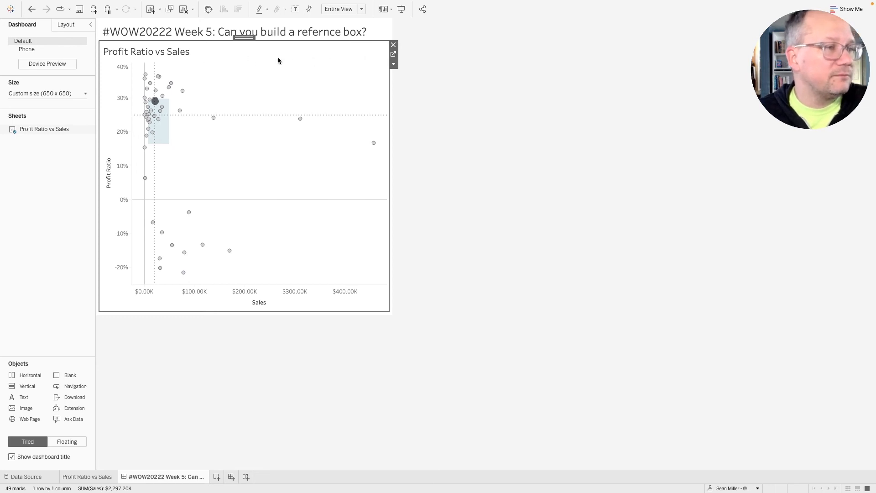
Edit the sheet's title on the dashboard so its first line reads "<Sheet Name> by State"
double_click(190, 52)
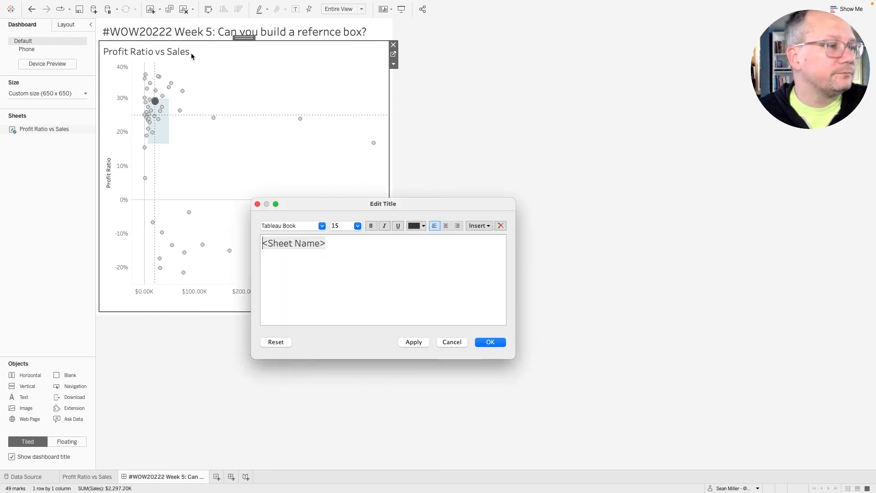
left_click(339, 242)
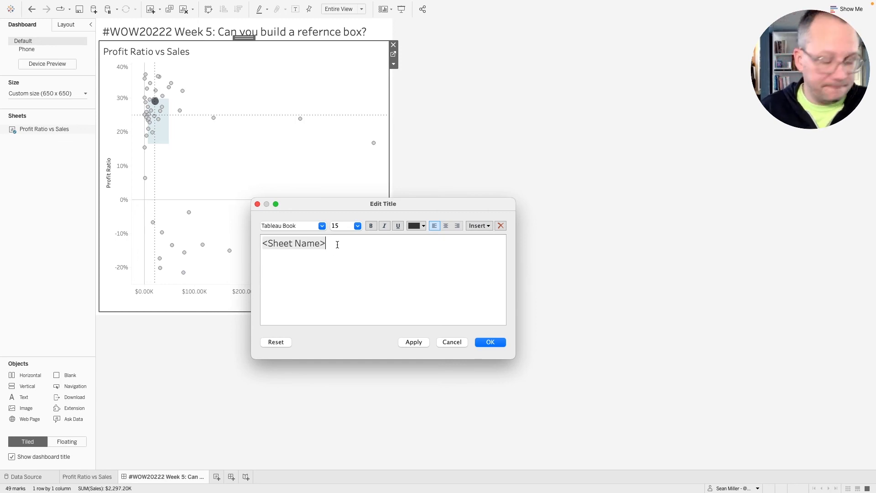
type("by state")
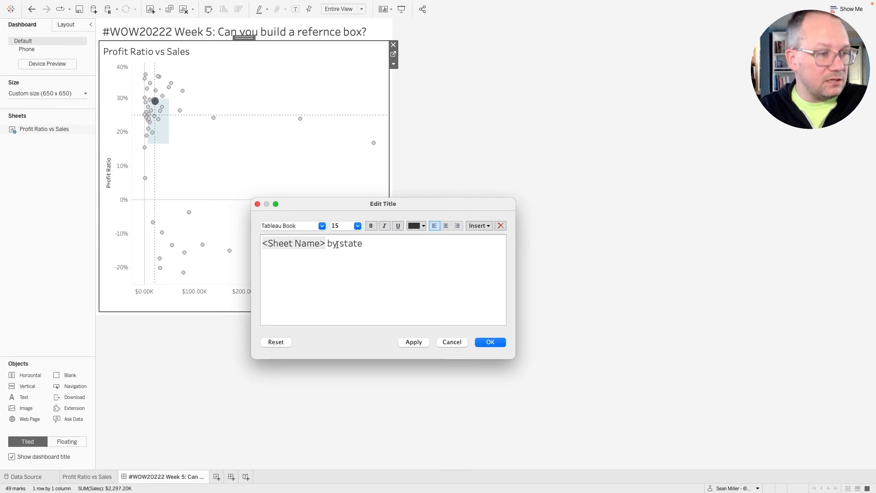
key("BackSpace")
key("BackSpace")
key("BackSpace")
key("BackSpace")
key("BackSpace")
type("State")
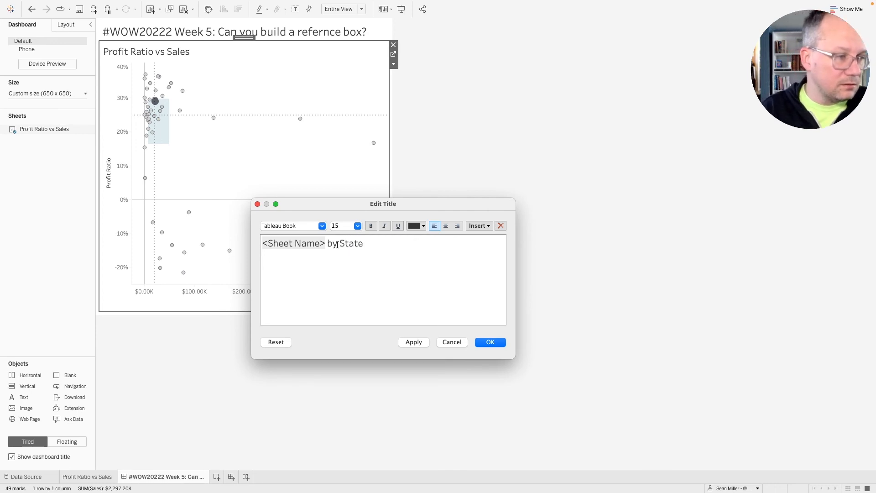
Add a second title line with the prState parameter inserted at font size 10
key("Return")
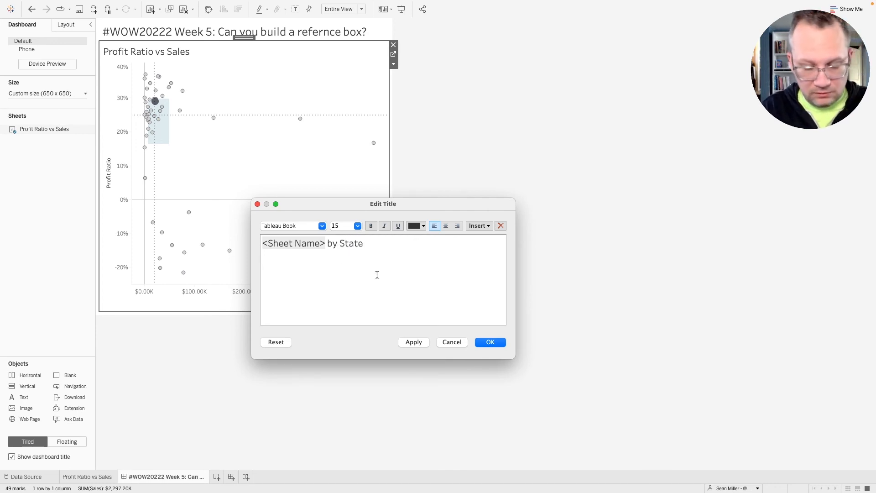
left_click(477, 227)
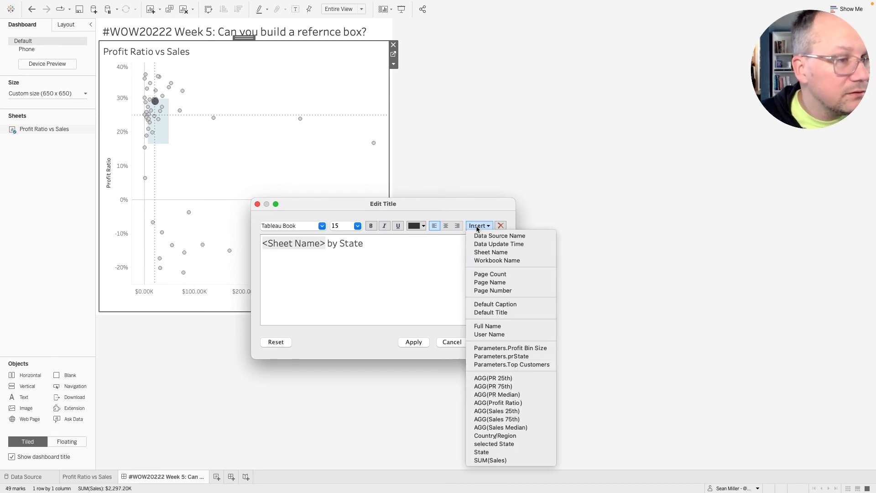
left_click(504, 357)
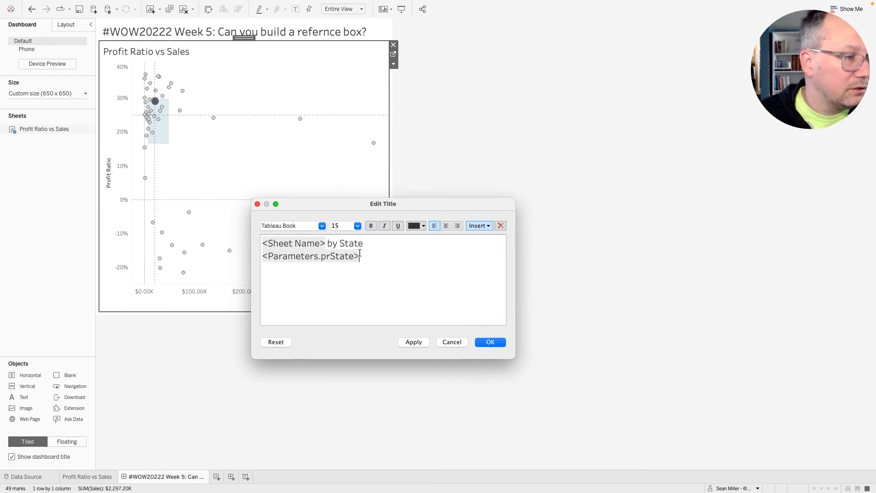
left_click_drag(360, 256, 257, 257)
left_click(358, 226)
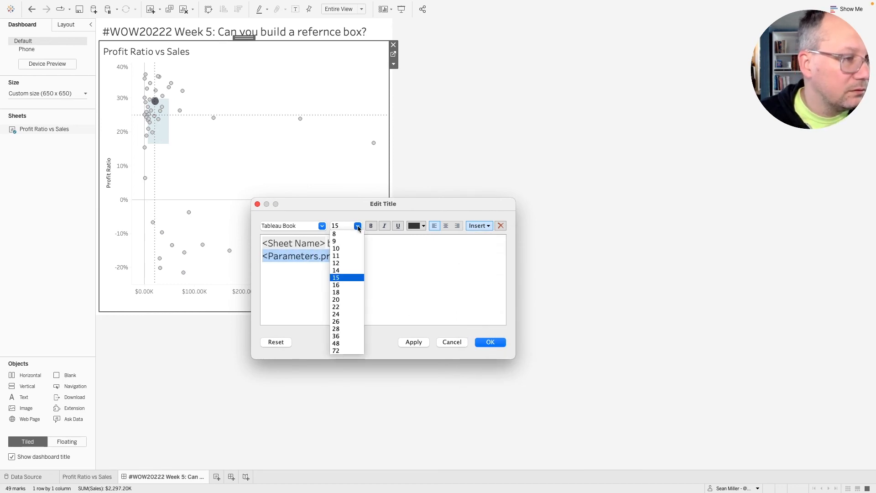
left_click(349, 249)
left_click(340, 251)
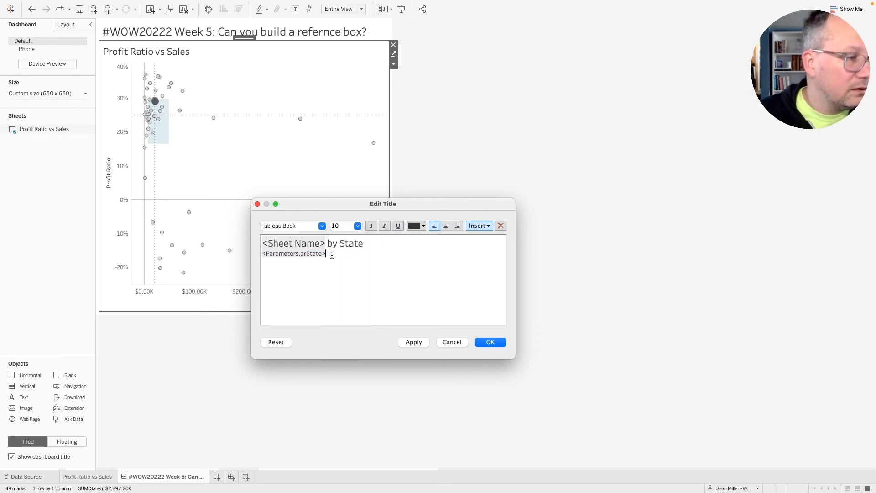
Color the prState parameter in the title's second line dark gray (#5C6068)
left_click_drag(330, 254, 263, 254)
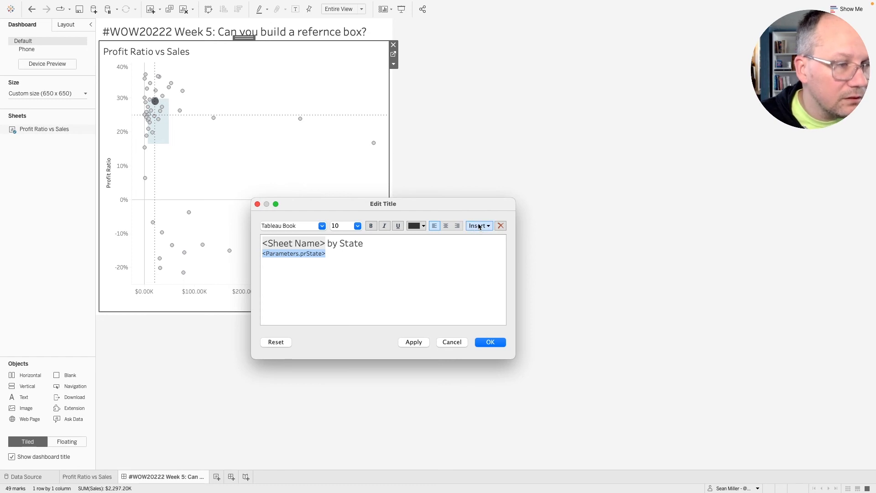
left_click(423, 226)
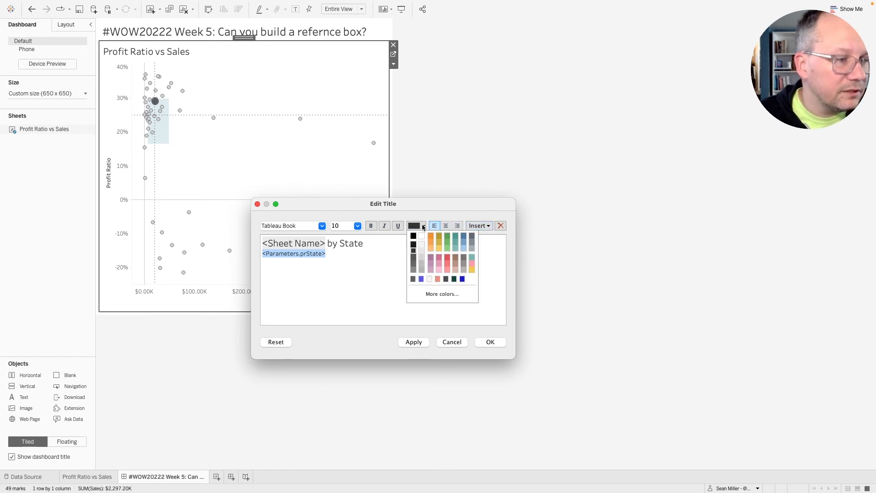
left_click(414, 280)
left_click(357, 262)
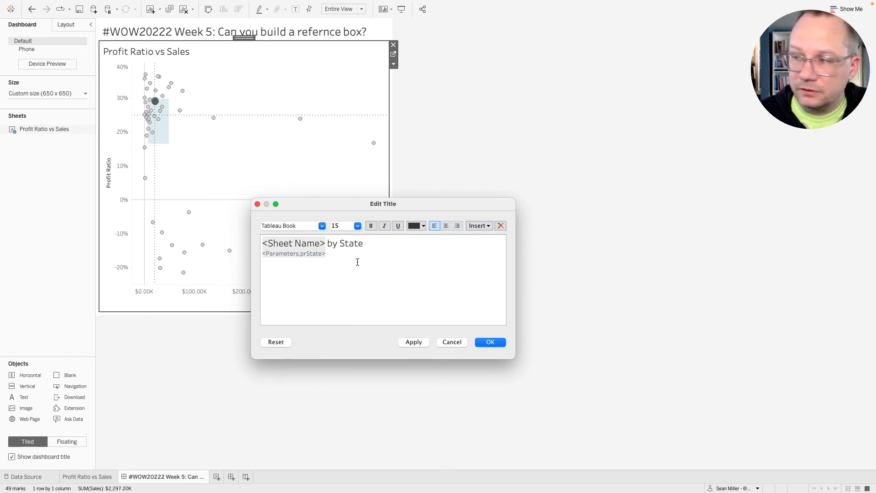
Check the hex value of the prState text color and consult the reference chart on the #WOW2022 Week 05 challenge page in the browser
double_click(324, 253)
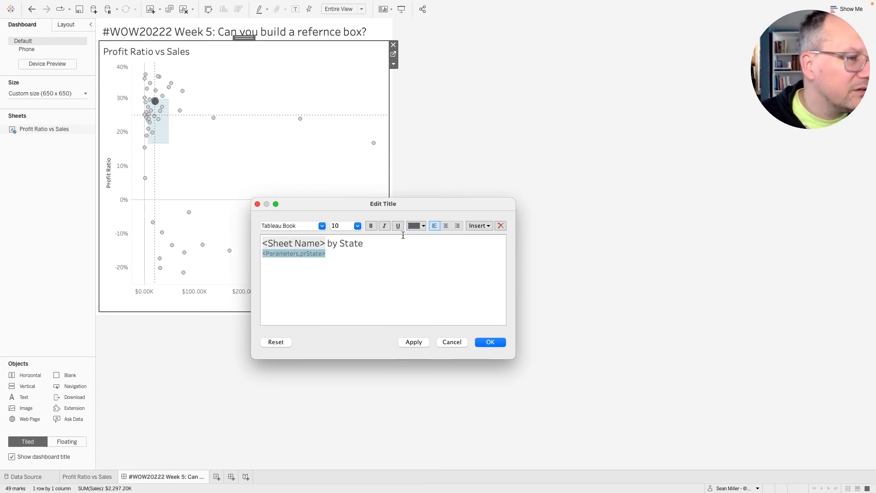
left_click(416, 226)
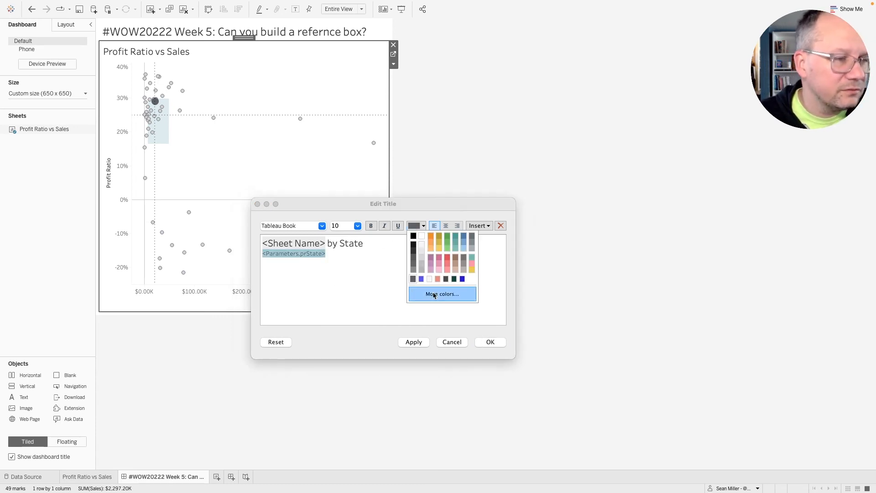
left_click(434, 294)
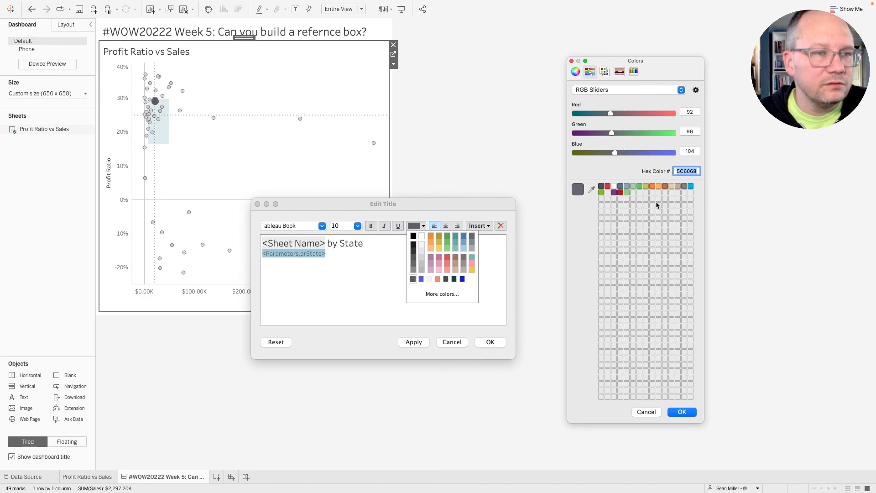
key("ctrl+Left")
key("ctrl+Right")
key("ctrl+Right")
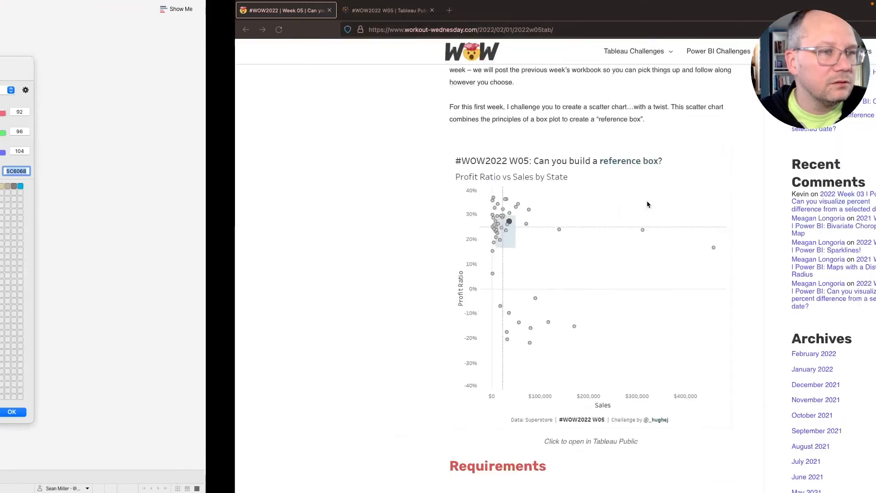
scroll(407, 276, "up", 5)
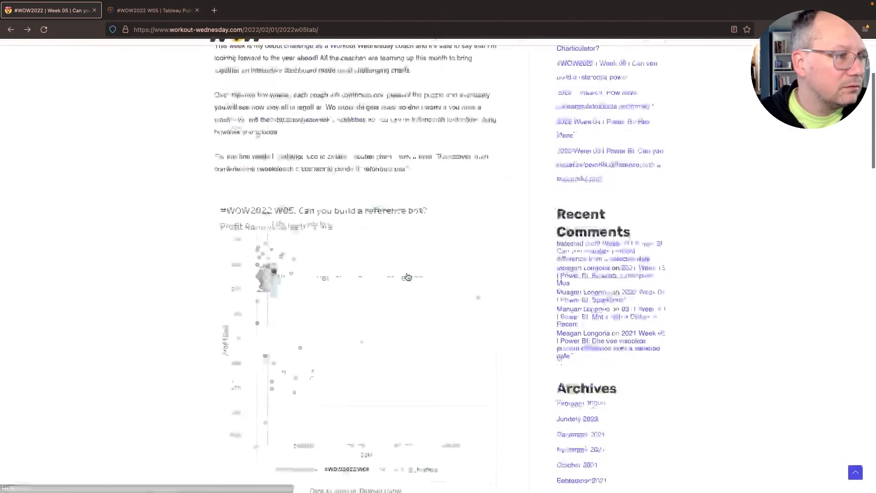
scroll(408, 276, "down", 10)
key("ctrl+Left")
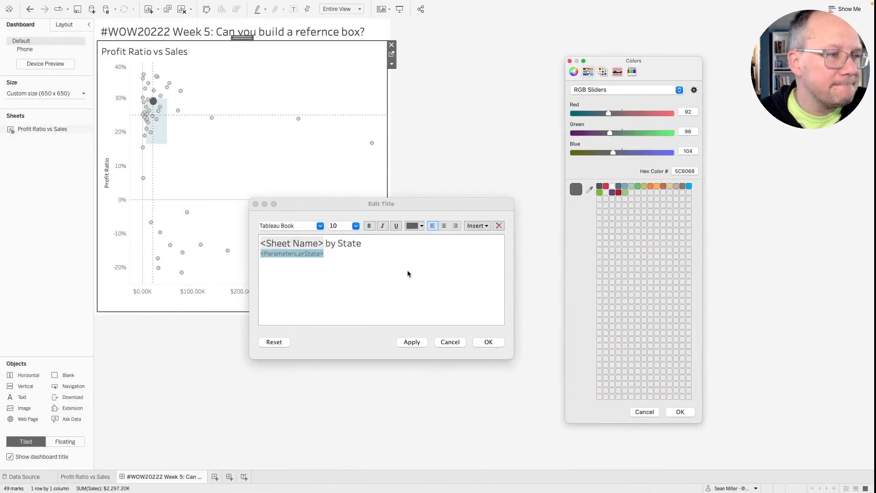
left_click(680, 412)
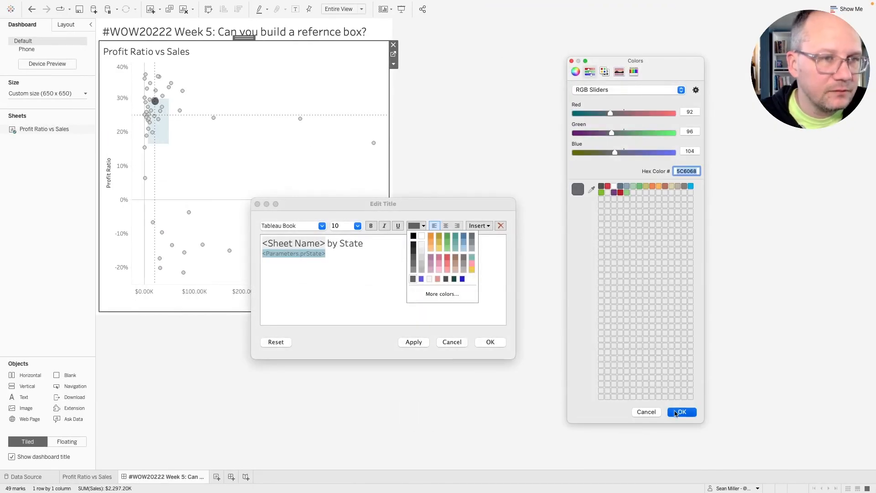
Make the prState parameter bold and append "vs Other States" after it in a lighter gray, non-bold font
left_click(369, 228)
left_click(334, 254)
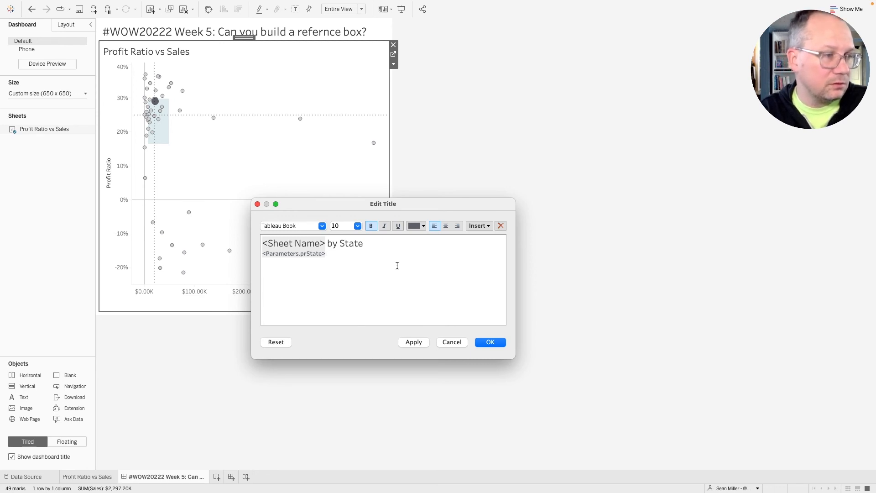
type("vs")
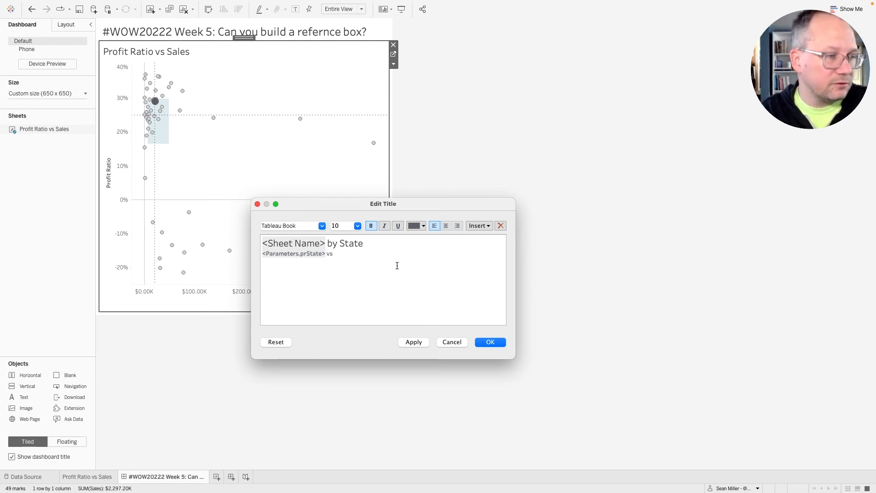
key("BackSpace")
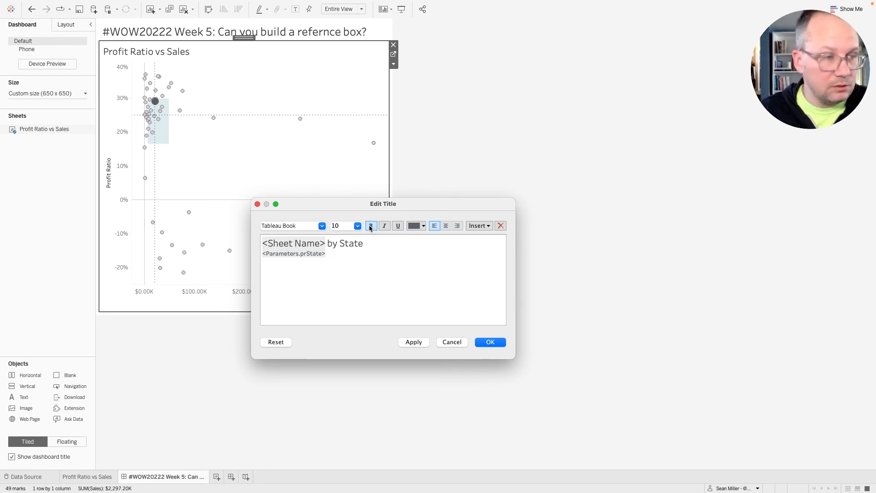
left_click(415, 226)
left_click(415, 272)
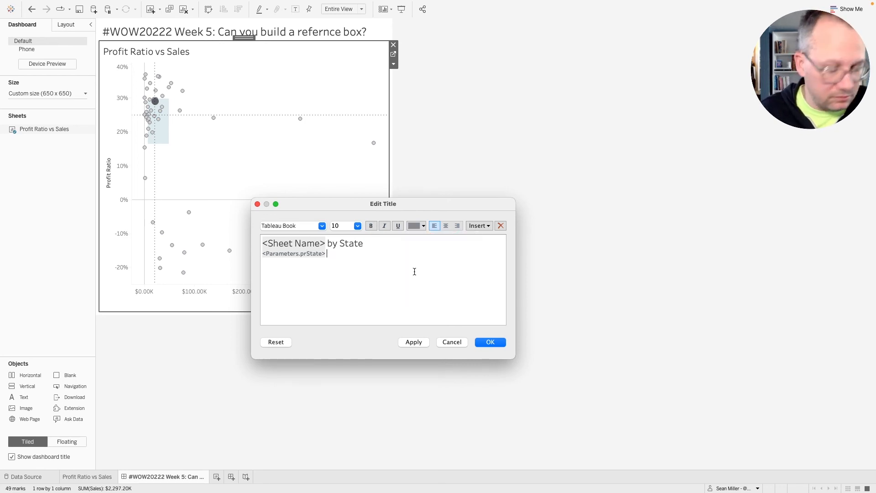
type("vs Other States")
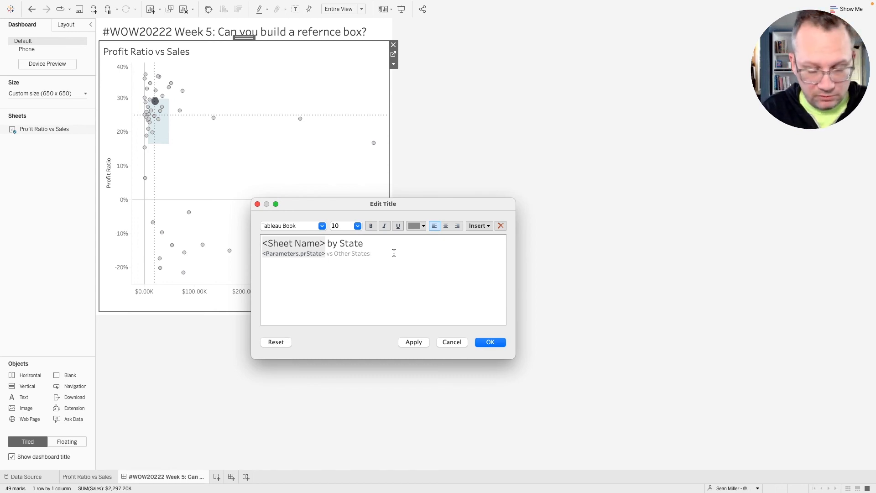
Add a third title line reading "Reference box shows 25th & 75th percentiles for each measure"
type("Reference ")
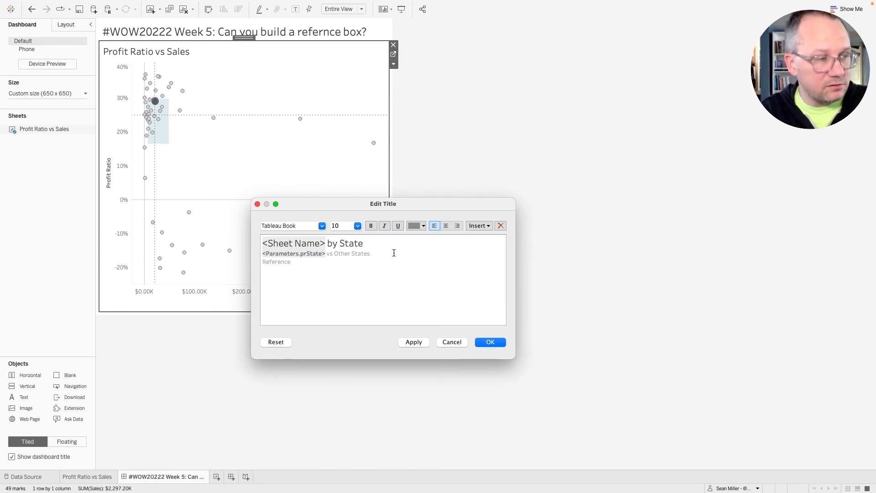
type("box shows ")
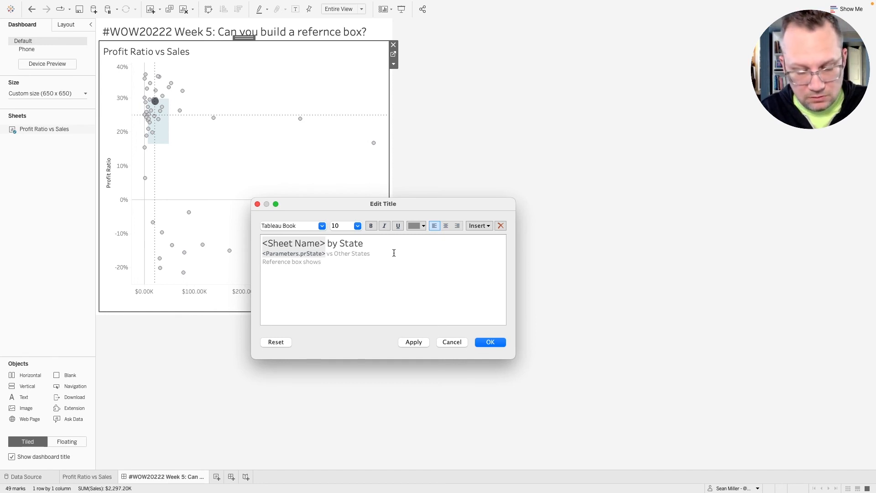
type("@S")
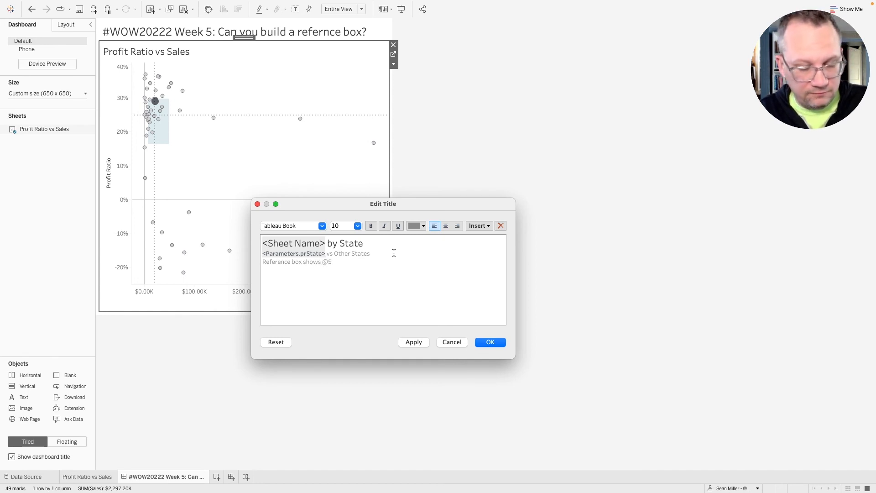
type("5th")
key("BackSpace")
key("BackSpace")
key("BackSpace")
key("BackSpace")
type("25th")
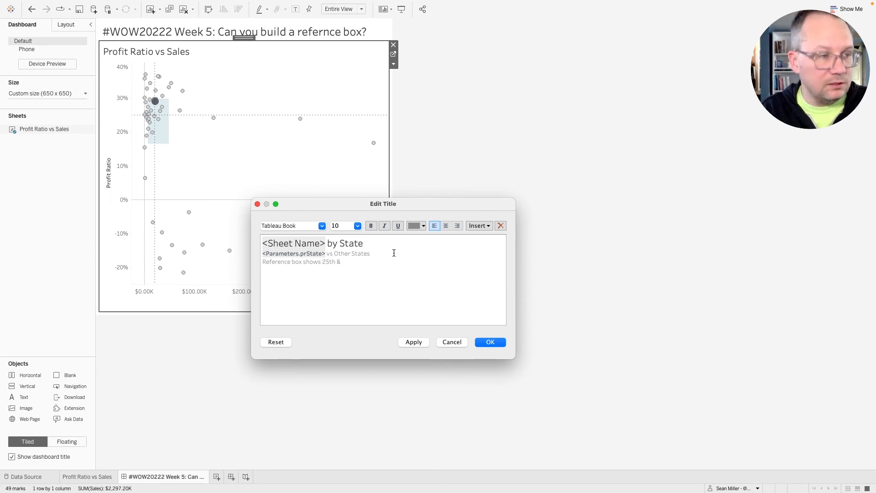
type(" & 75th")
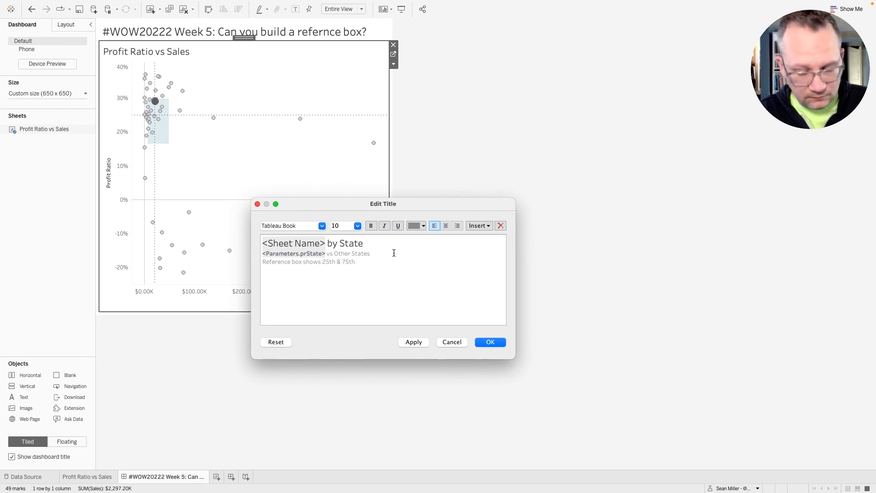
type(" percentils")
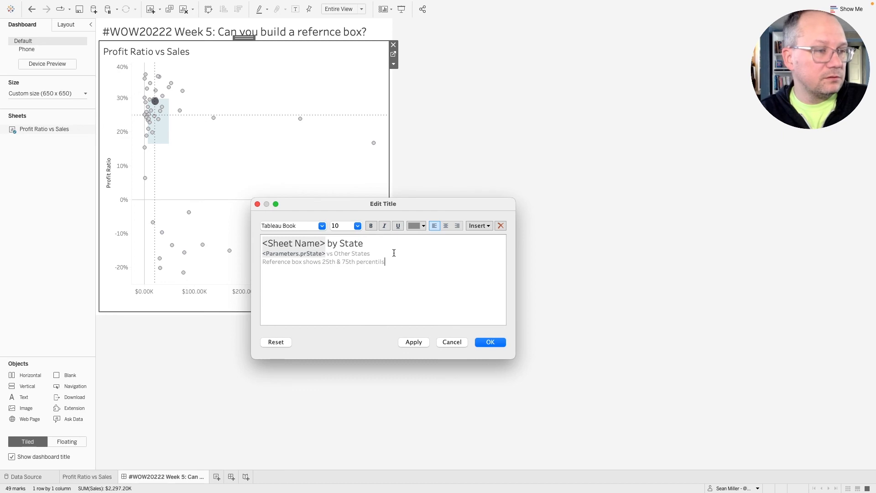
key("BackSpace")
type("es")
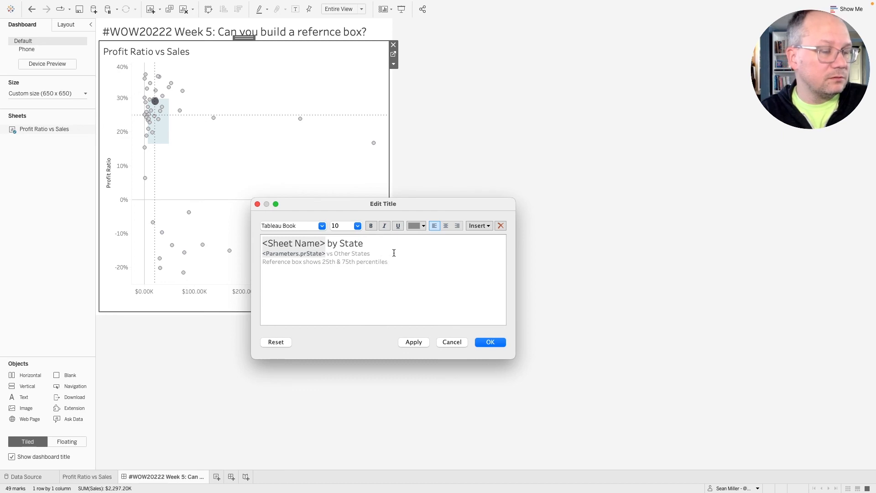
type(" for each ")
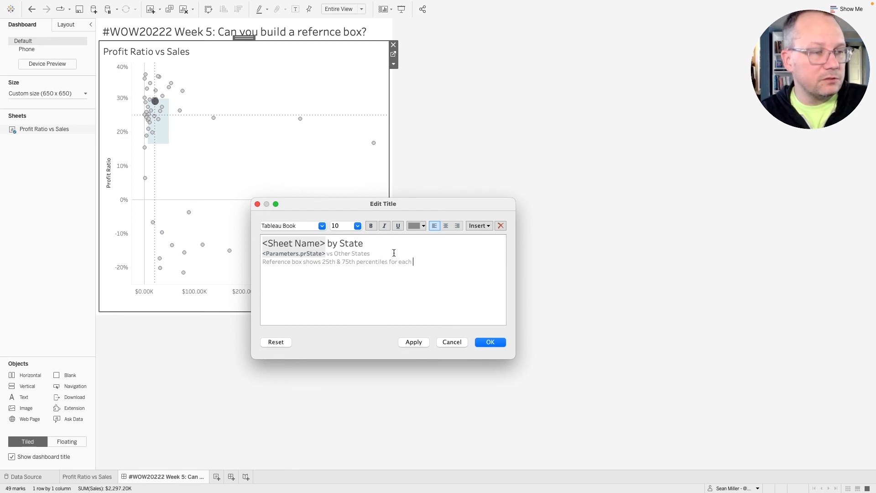
type("measure")
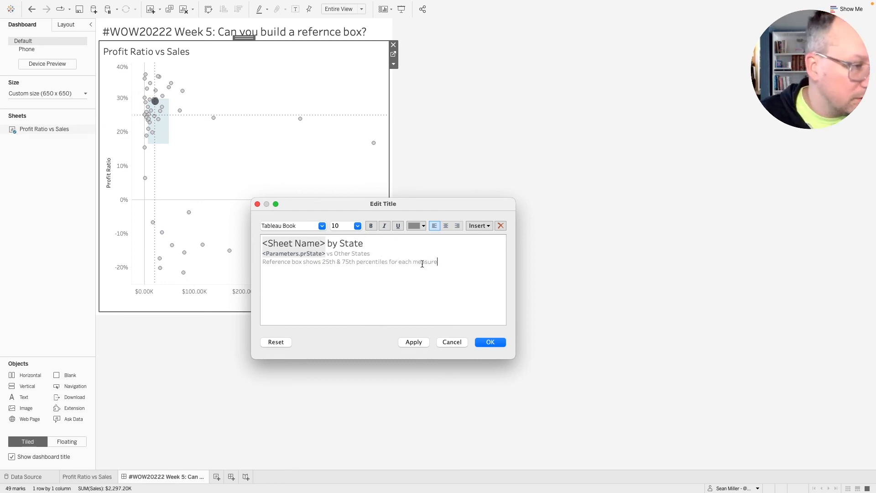
Change the text color of the "Reference box shows 25th & 75th percentiles for each measure" line to dark gray
left_click_drag(436, 263, 262, 264)
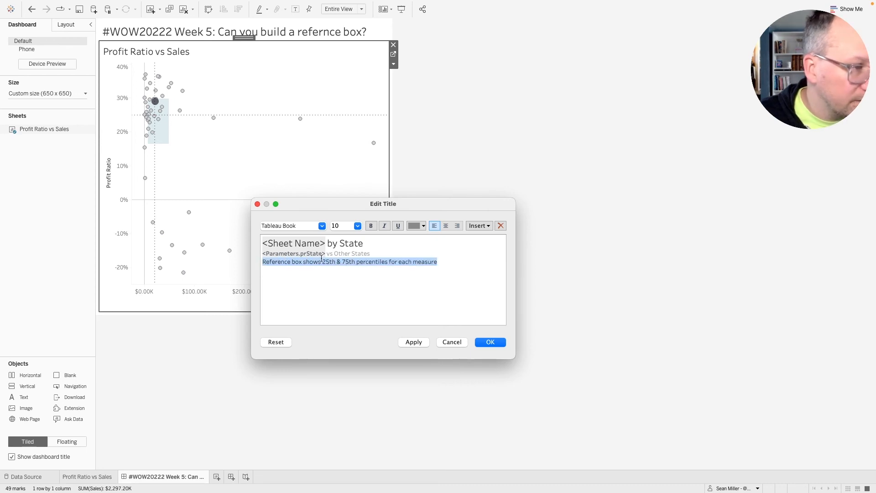
left_click(422, 230)
left_click(414, 257)
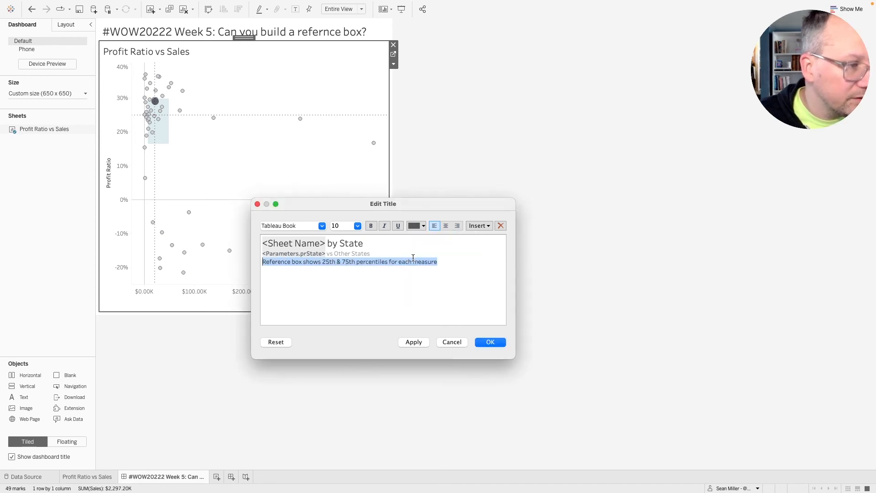
Change "vs Other States" in the title to a darker gray and apply the title edits
left_click(334, 254)
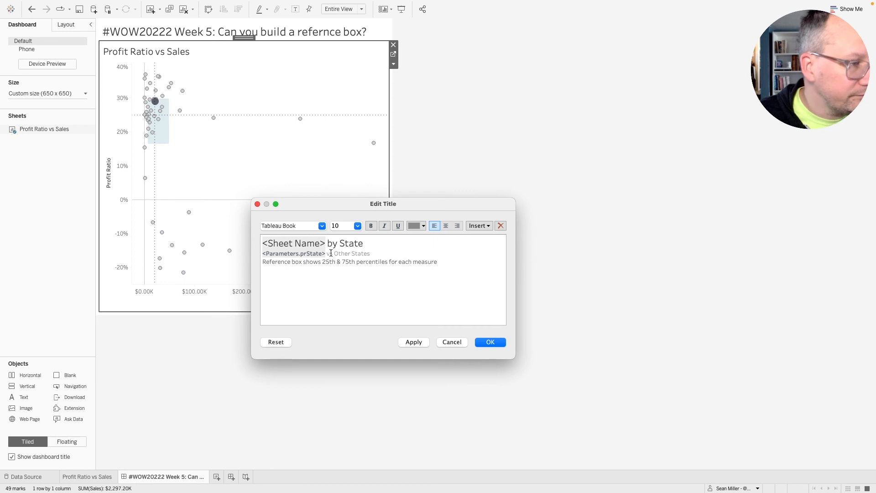
left_click_drag(327, 254, 376, 254)
left_click(422, 226)
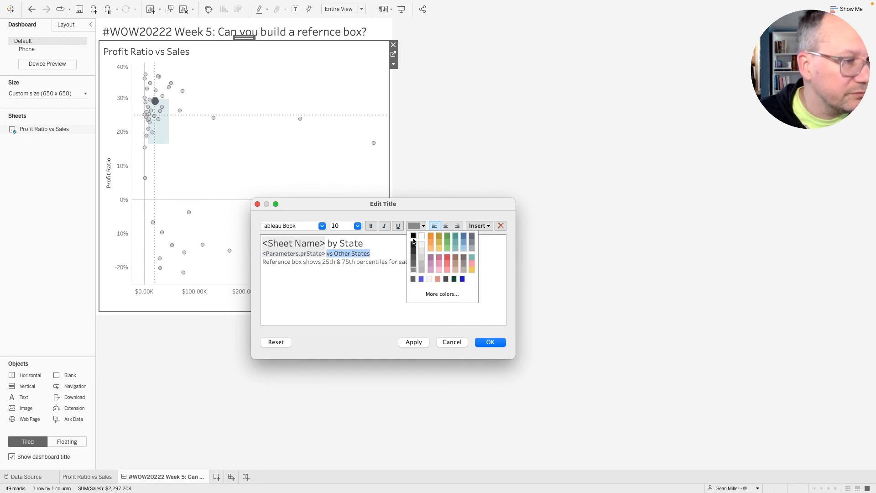
left_click(412, 267)
left_click(411, 269)
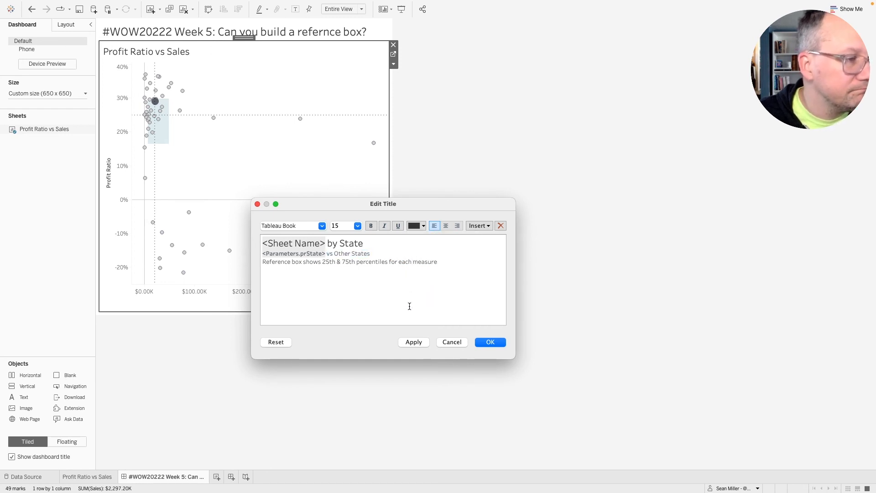
left_click(414, 343)
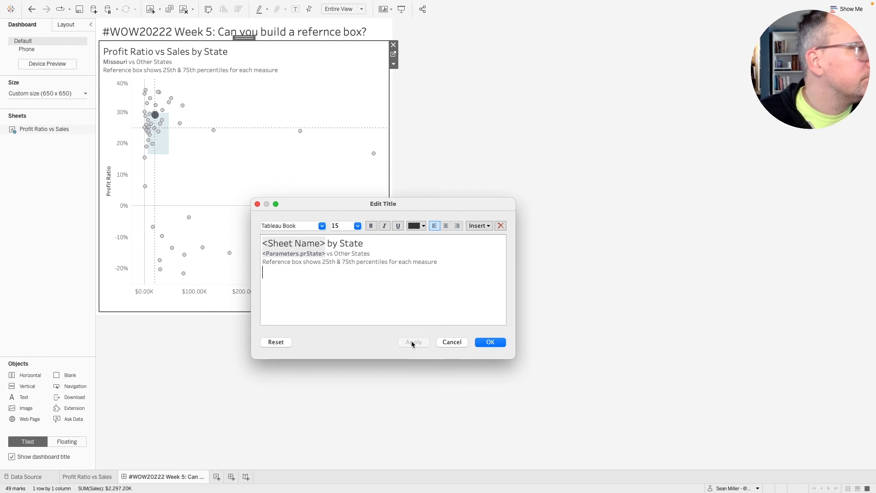
Review the color choices for the bold prState parameter text and accept the edited title
left_click_drag(325, 254, 260, 253)
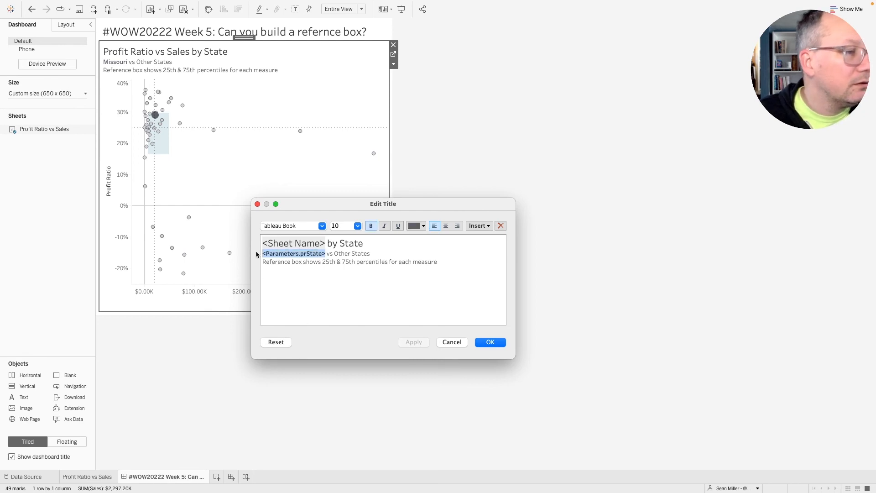
left_click(415, 227)
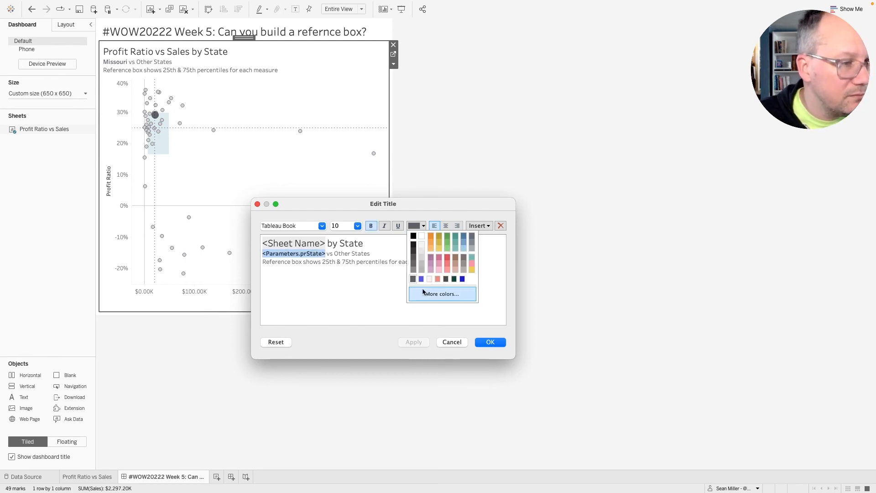
left_click(344, 289)
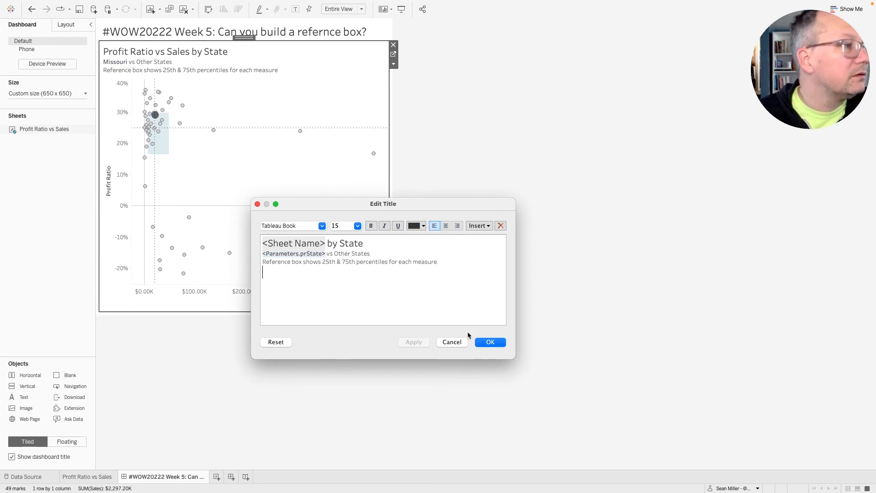
left_click(487, 342)
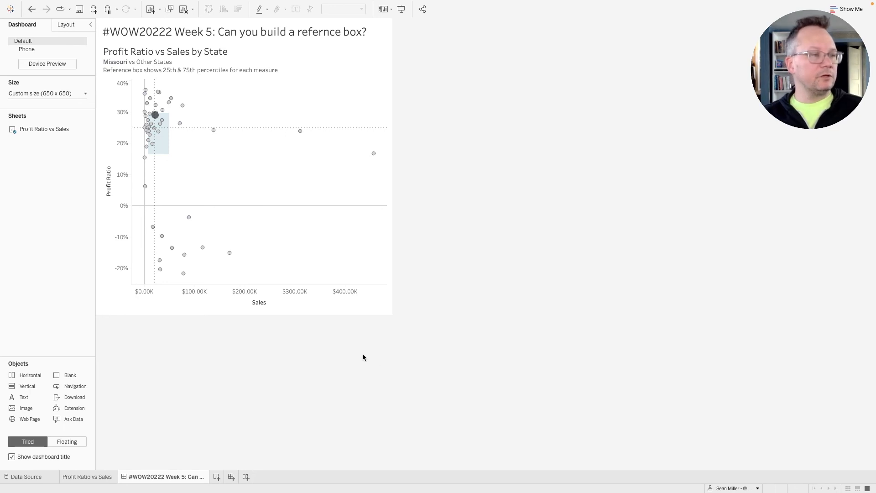
Add a Change Parameter action to the dashboard and name it "state"
left_click(152, 5)
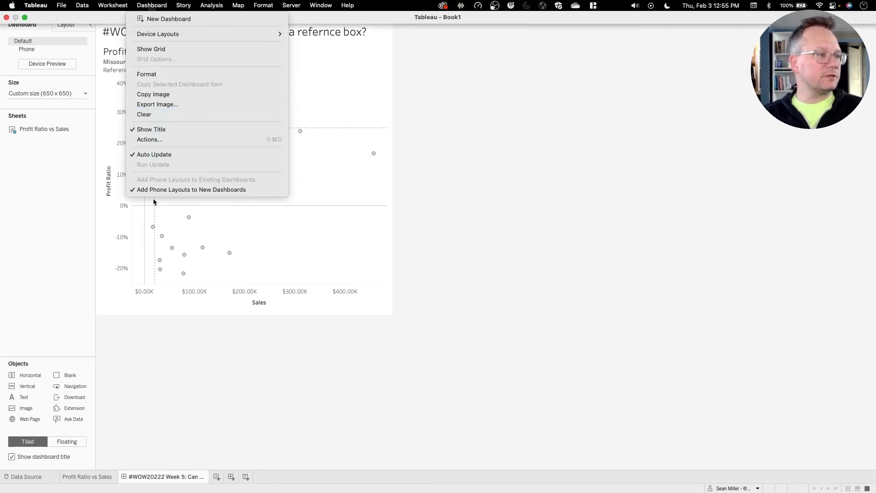
left_click(154, 139)
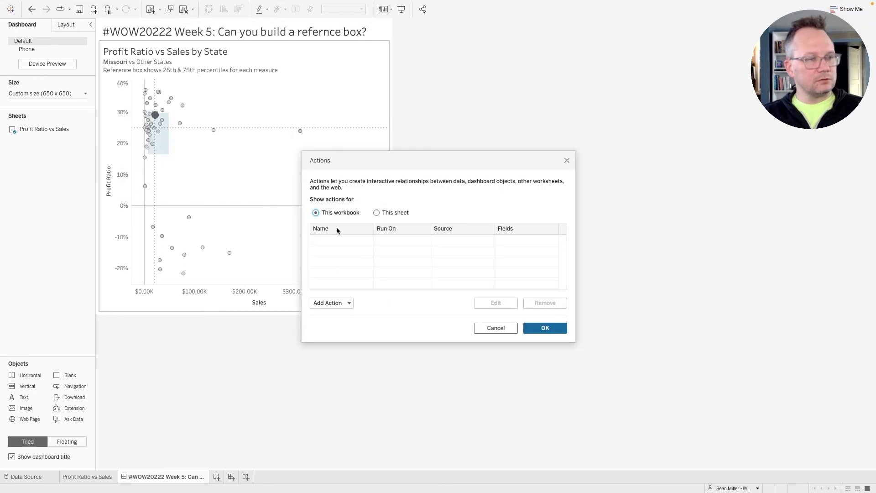
left_click(334, 303)
left_click(360, 282)
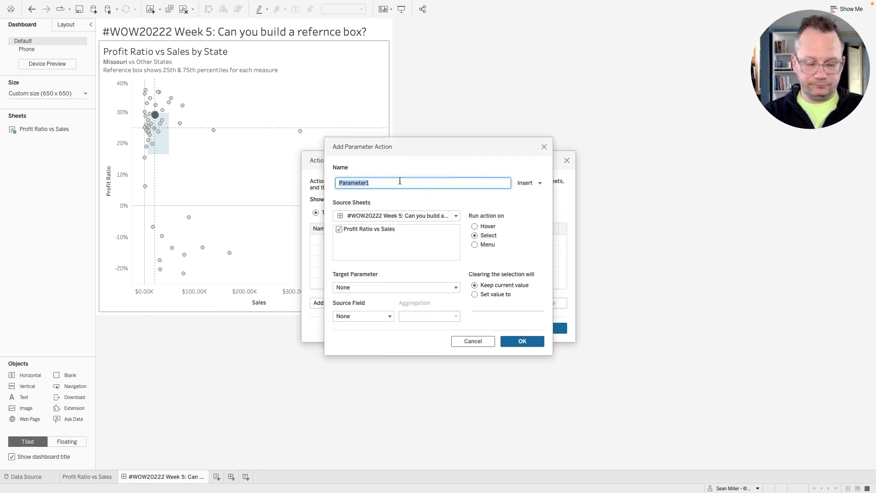
type("state")
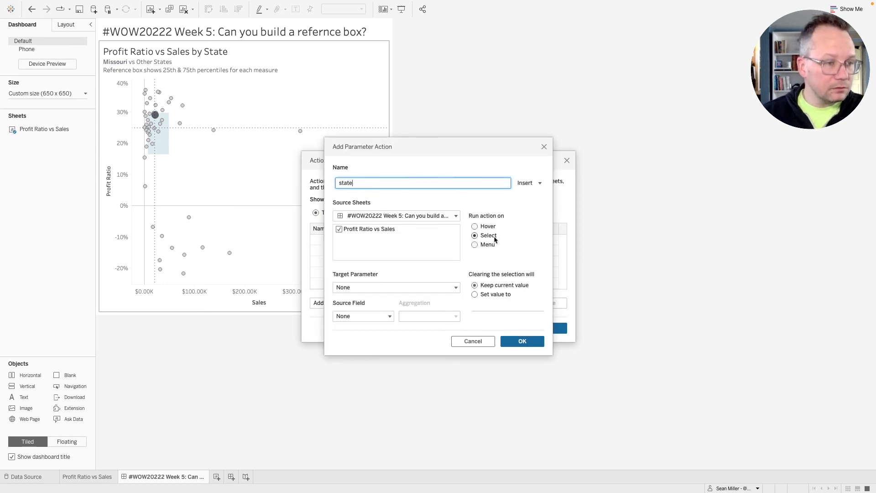
Set the action's target parameter to prState and source field to State (Sample - Superstore), and save the action
left_click(356, 288)
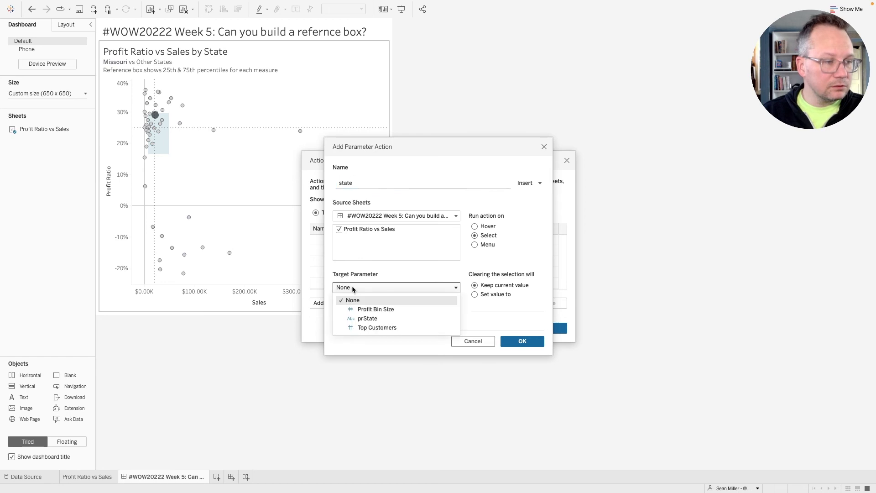
left_click(359, 316)
left_click(359, 317)
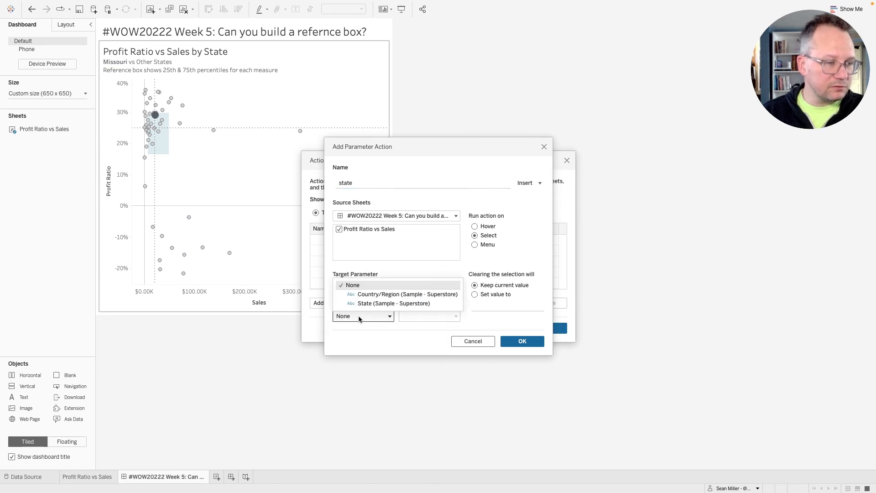
left_click(360, 304)
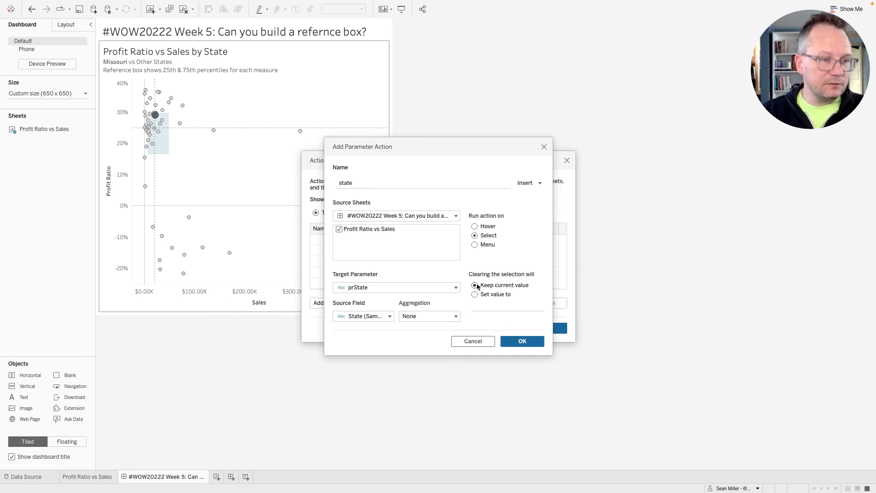
left_click(522, 342)
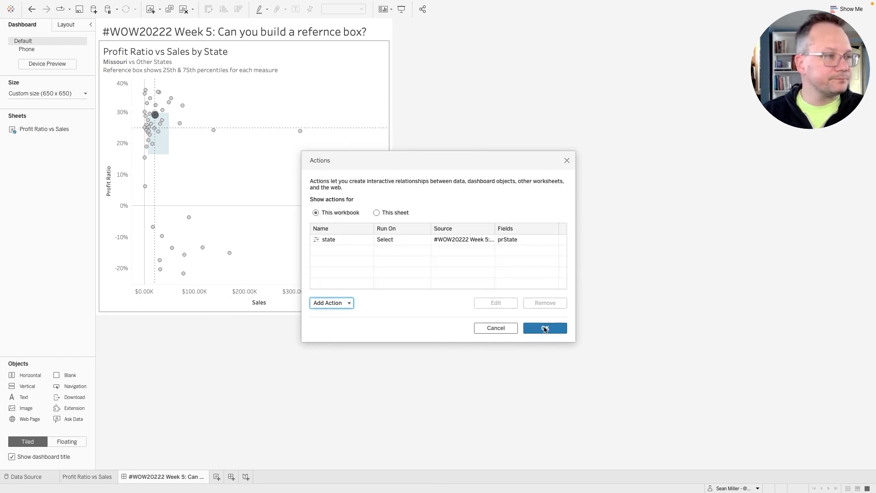
left_click(545, 328)
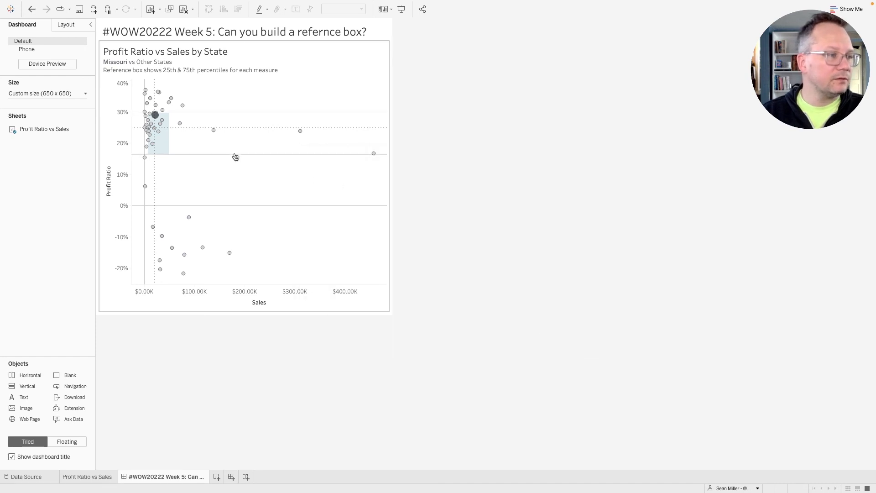
Test the state action on the Washington mark and compare its selection behavior with the #WOW2022 W05 viz on Tableau Public
left_click(214, 131)
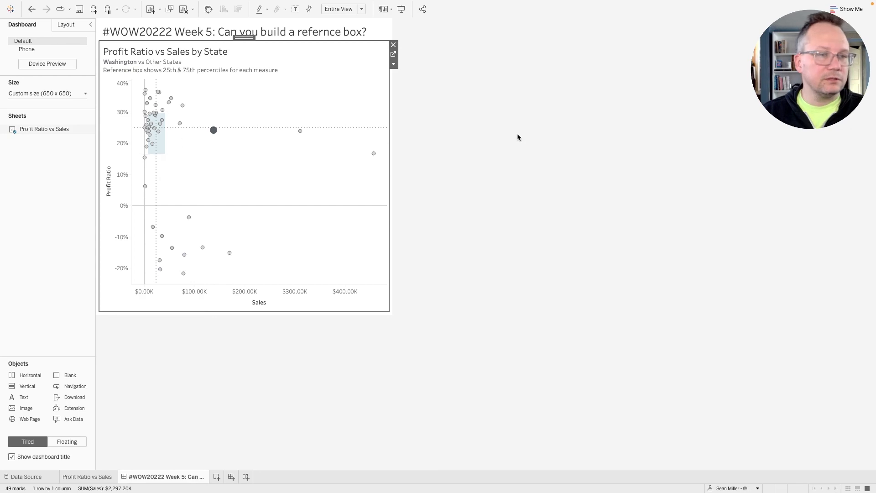
key("super+Tab")
scroll(388, 212, "up", 8)
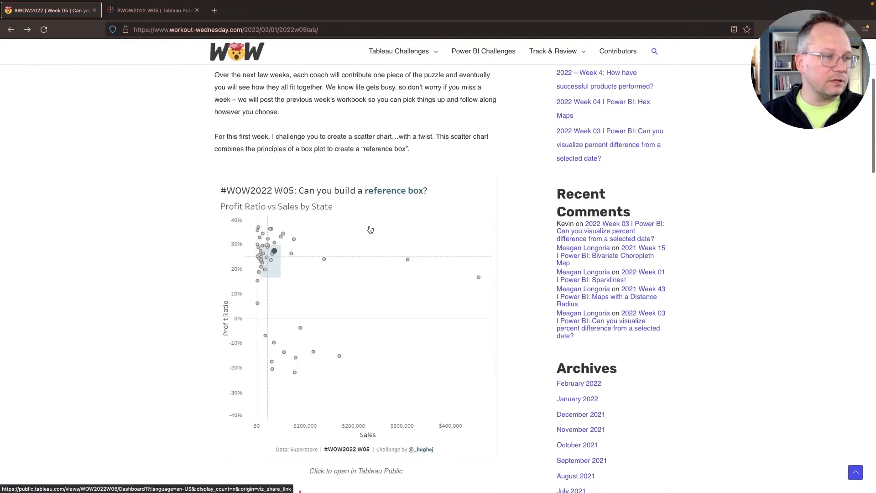
left_click(324, 264)
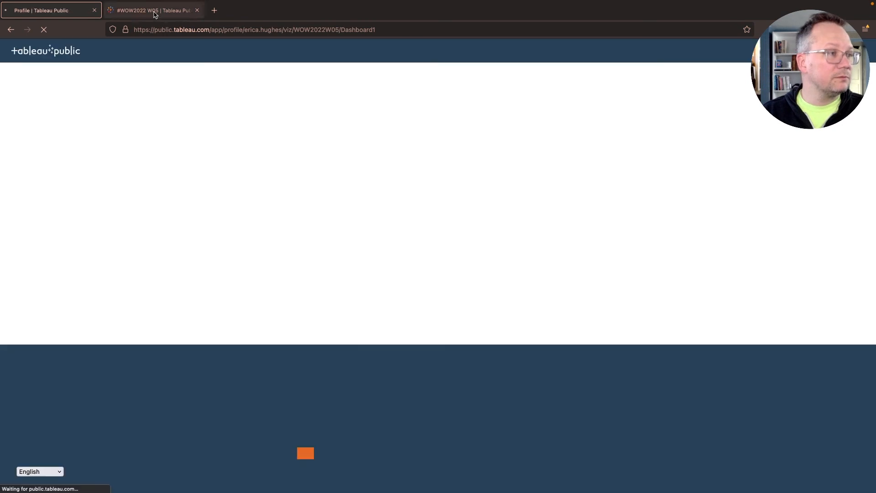
left_click(155, 11)
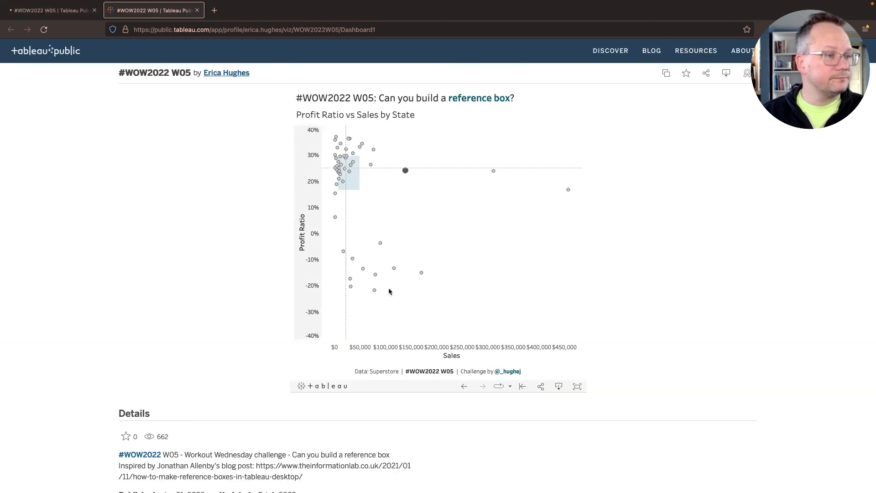
mouse_move(494, 176)
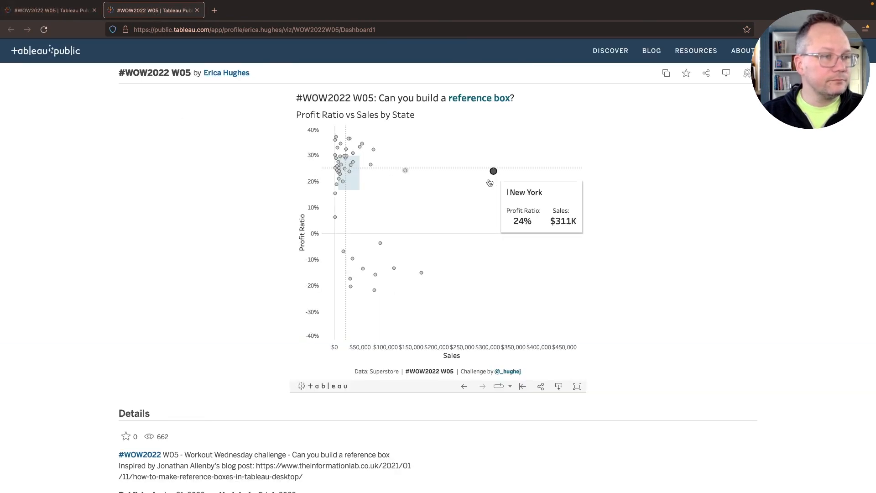
key("ctrl+Left")
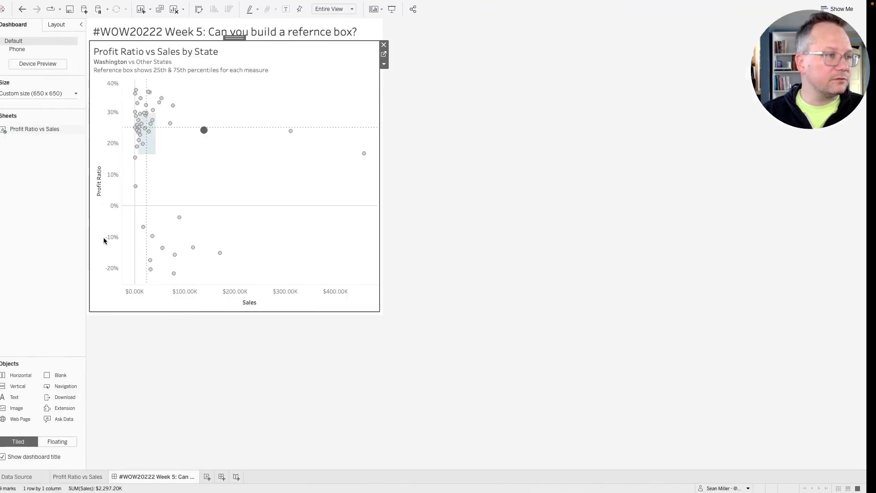
Create a calculated field named "true" with the formula TRUE from the Profit Ratio vs Sales worksheet
left_click(393, 55)
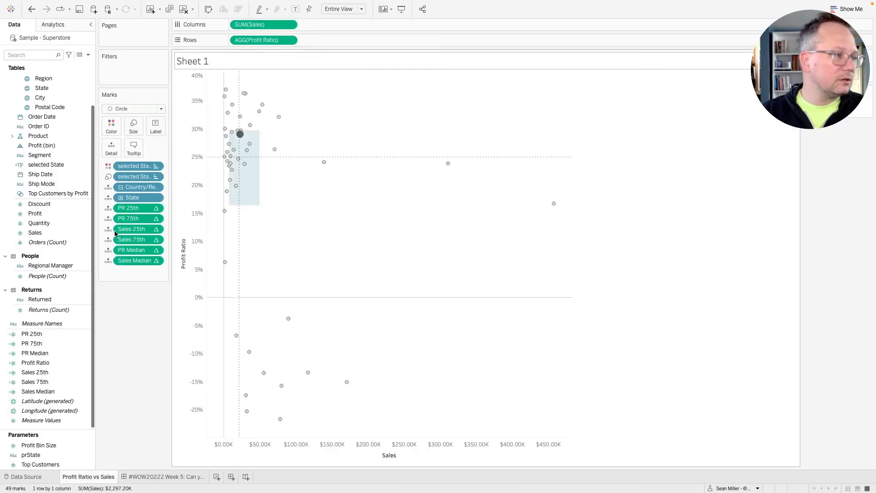
left_click(88, 54)
left_click(46, 64)
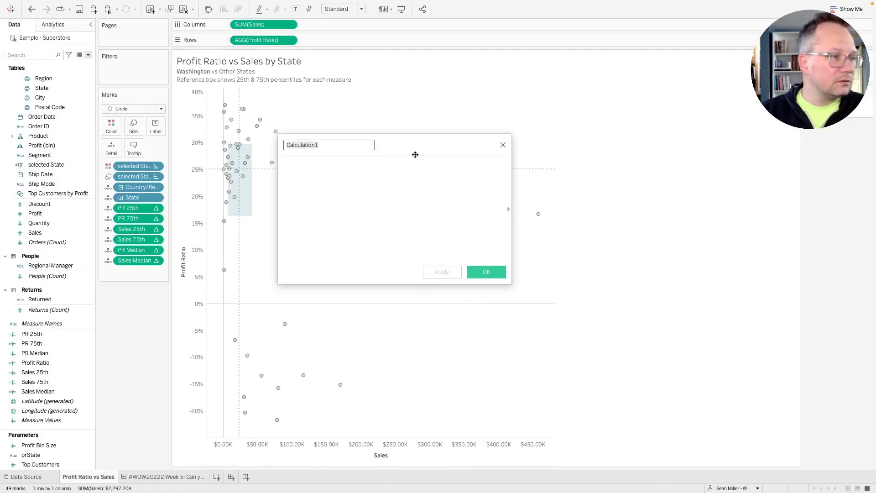
type("true")
key("Tab")
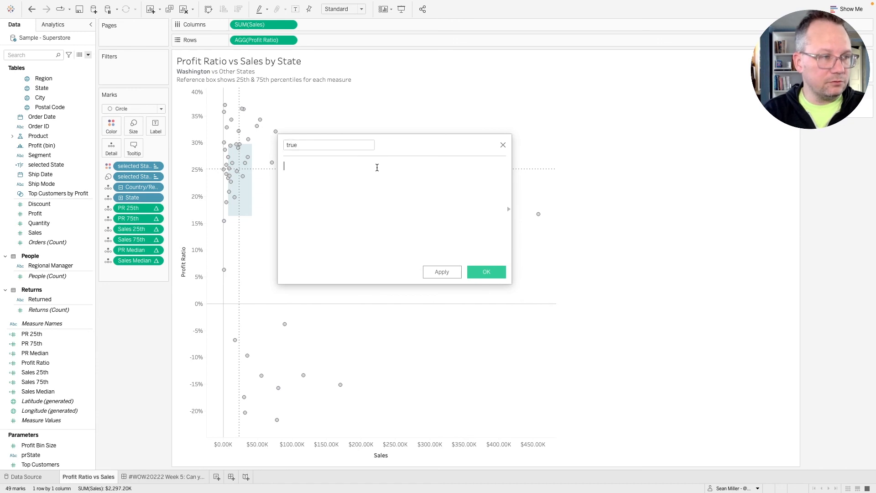
type("tre")
key("Return")
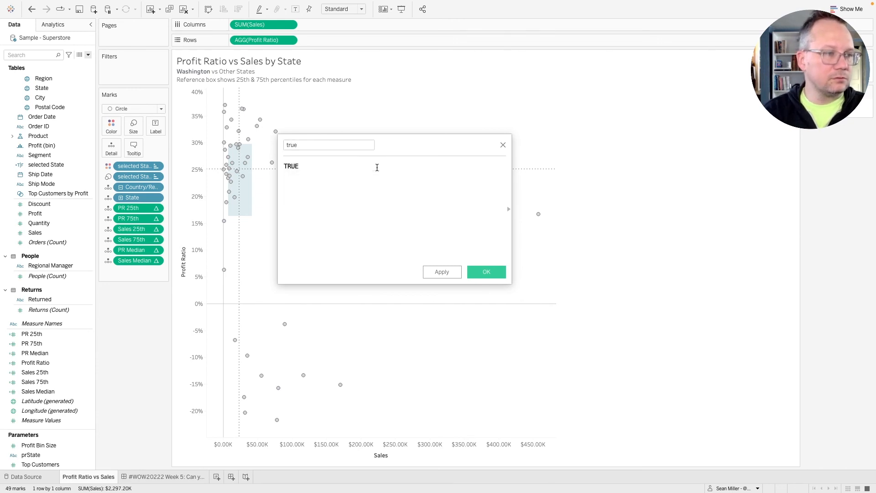
left_click(485, 272)
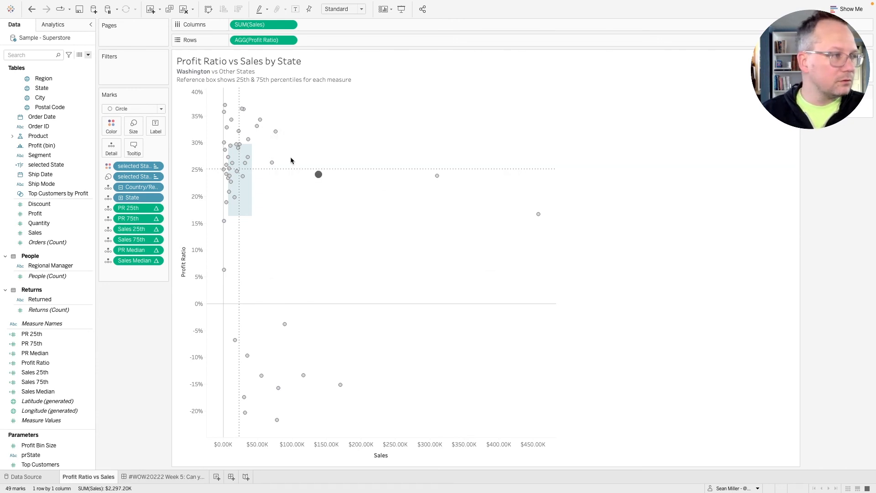
Create a calculated field named "false" with the formula FALSE
left_click(88, 55)
left_click(82, 63)
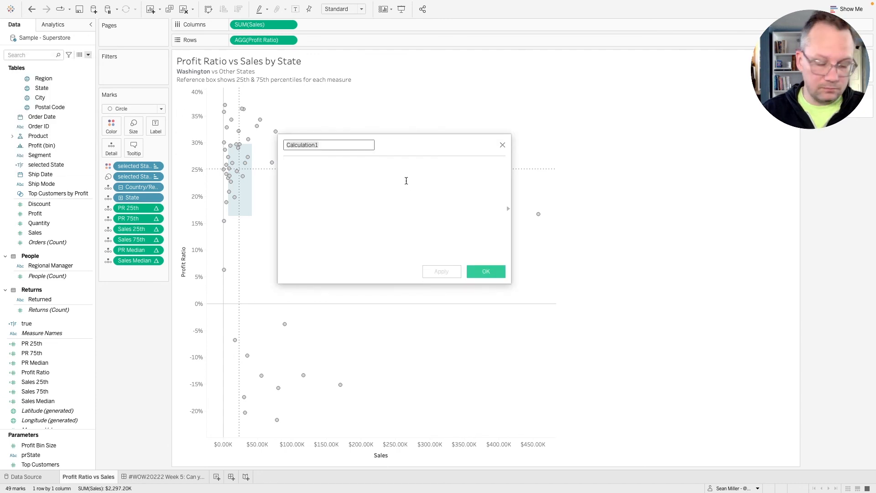
type("false")
left_click(406, 181)
type("tru")
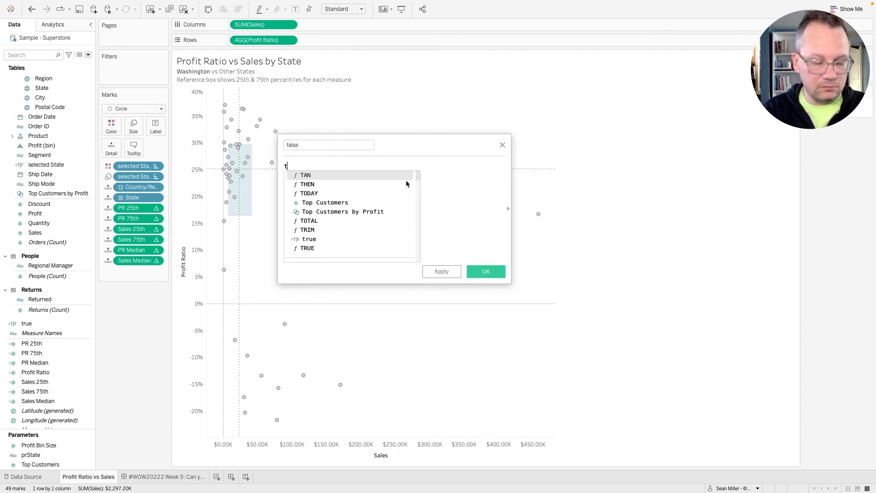
key("BackSpace")
key("BackSpace")
key("BackSpace")
type("fal")
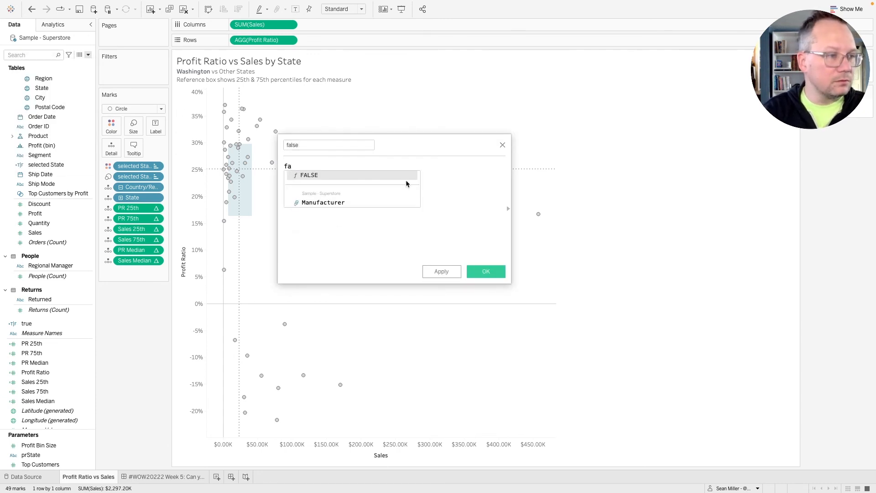
key("Return")
left_click(485, 272)
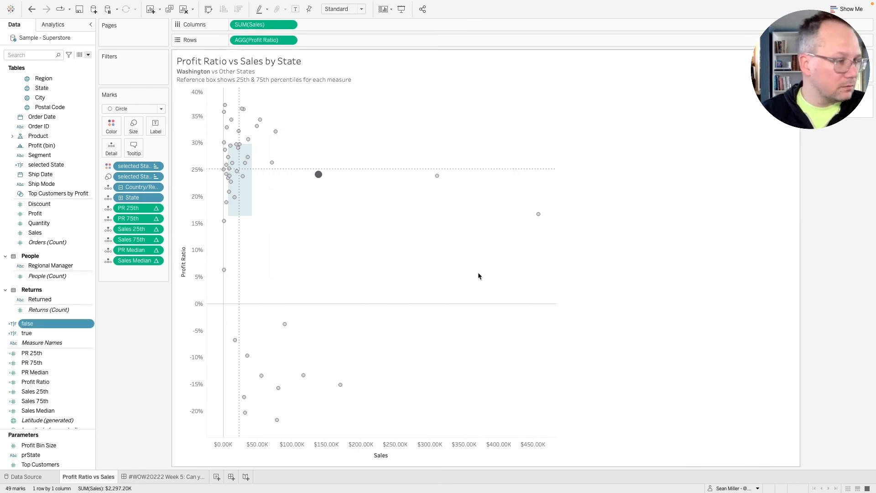
Add the true and false calculated fields together to Detail on the scatter plot's marks
left_click(35, 333)
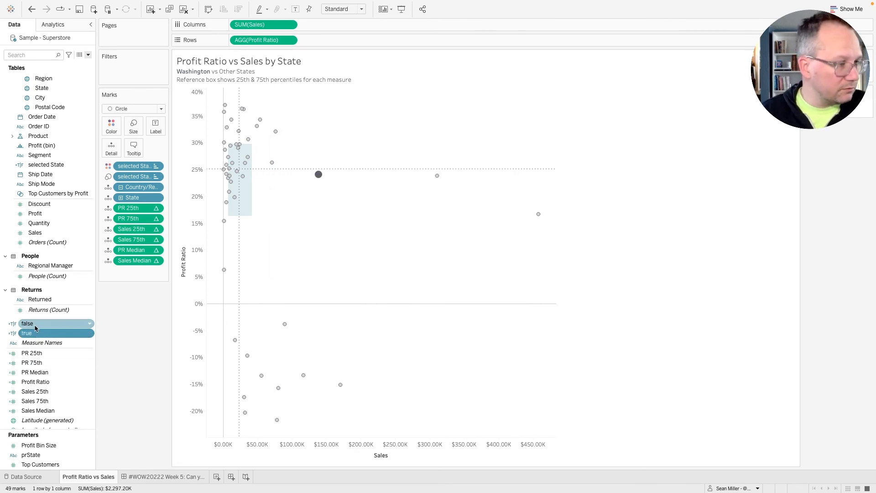
left_click(35, 326, "super")
left_click_drag(34, 325, 111, 149)
Add a dashboard filter action named "unhighlight" from the #WOW20222 Week 5 dashboard
left_click(164, 476)
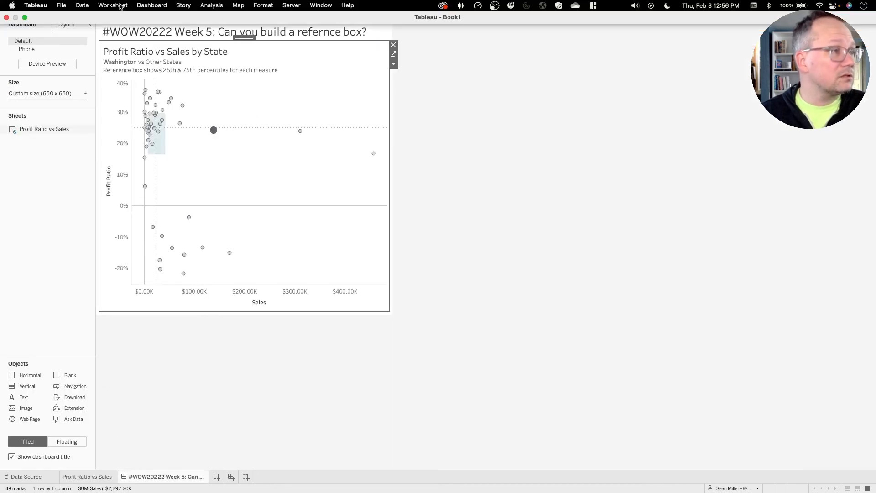
left_click(121, 6)
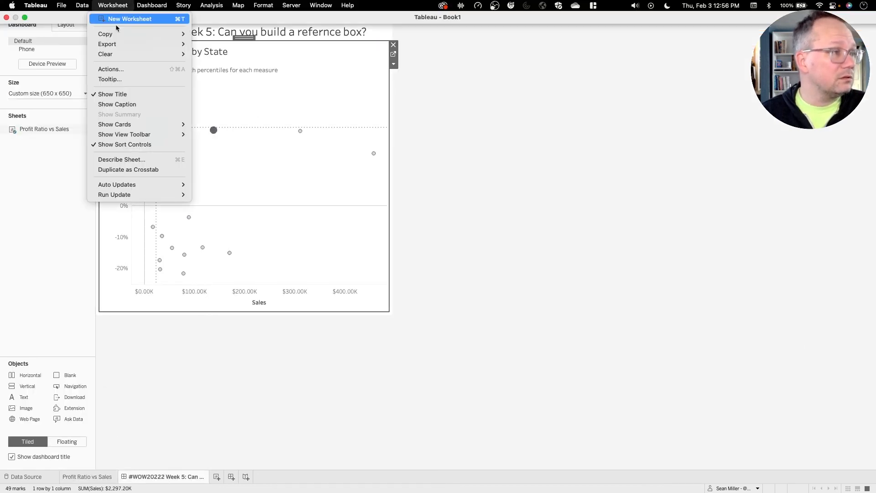
left_click(120, 69)
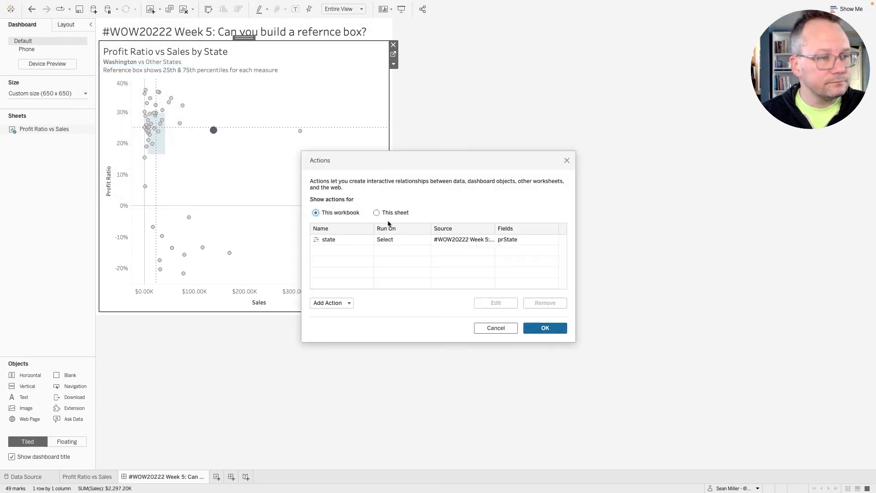
left_click(337, 303)
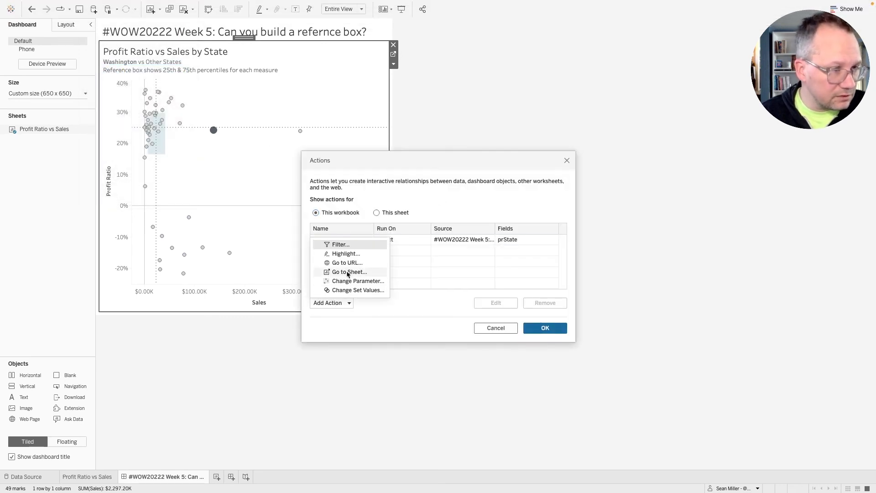
left_click(348, 243)
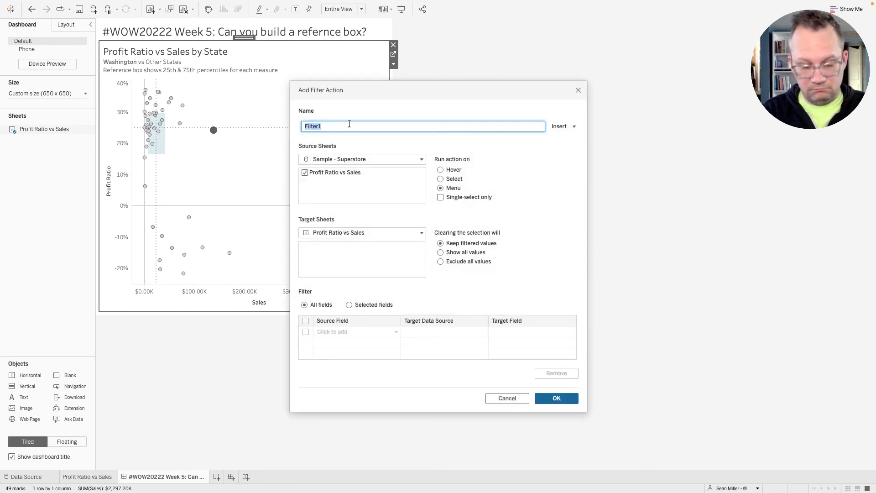
type("unhighlight")
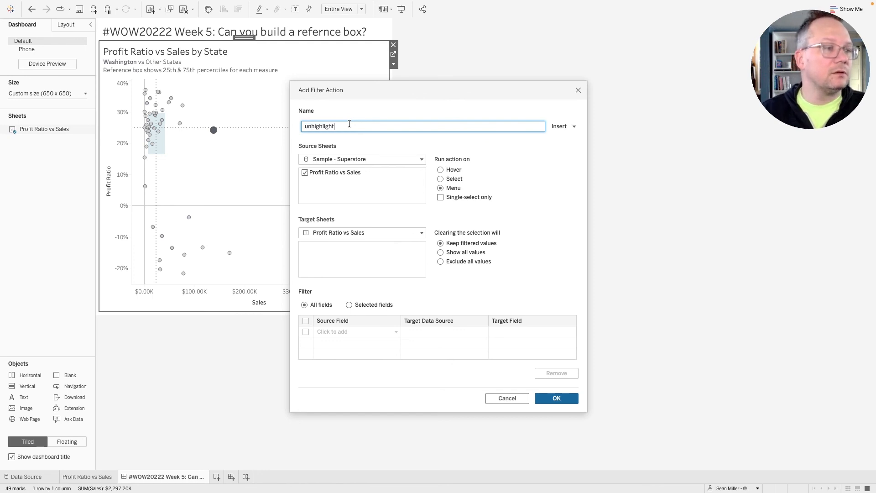
Set the action's source to the Week 5 dashboard and target to the Profit Ratio vs Sales sheet, running on Select and showing all values when cleared
left_click(354, 159)
left_click(354, 159)
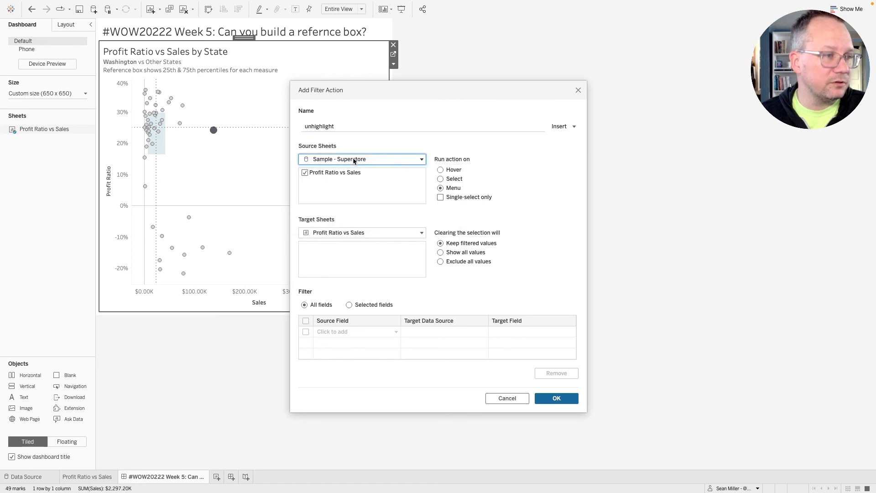
left_click(353, 159)
left_click(352, 209)
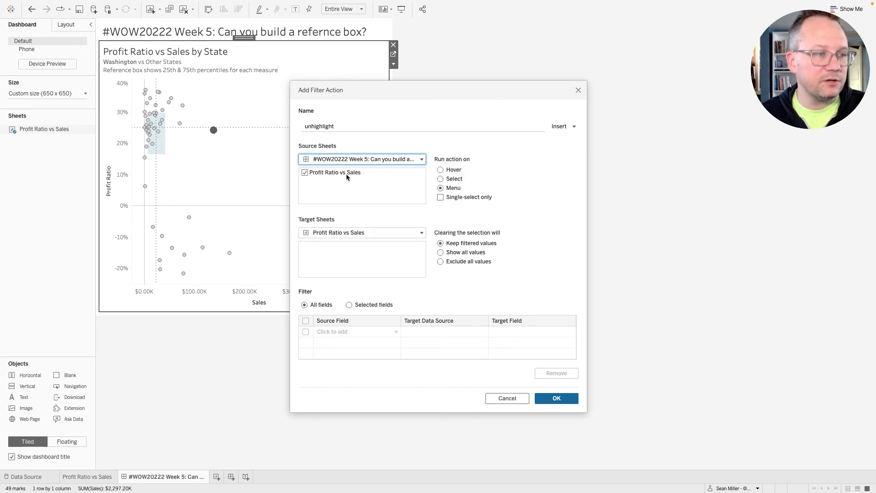
left_click(322, 233)
left_click(360, 265)
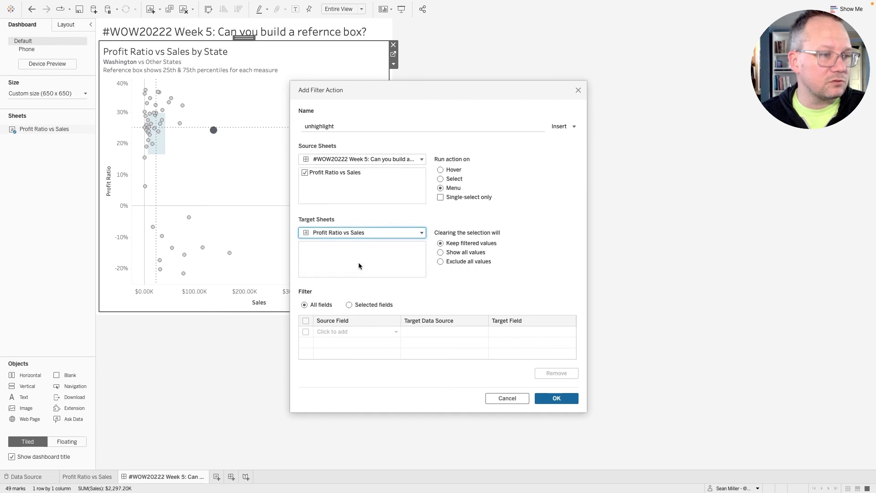
left_click(451, 180)
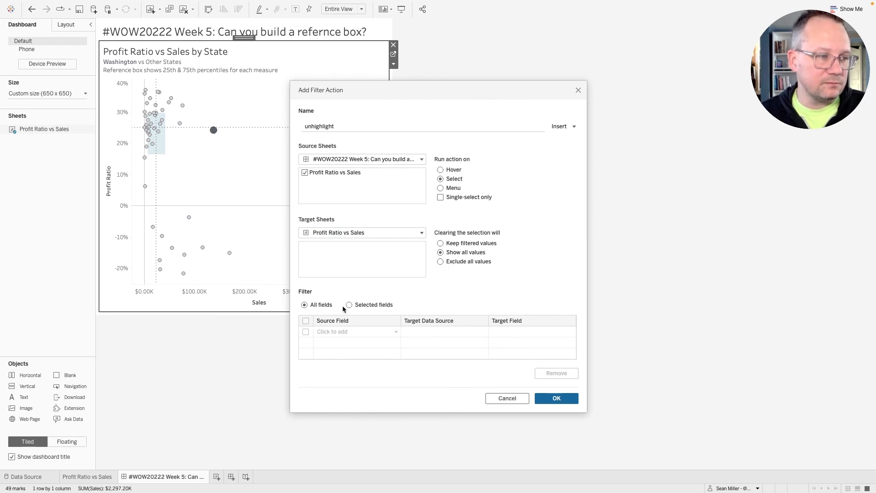
Restrict the filter to selected fields, mapping source field true to target field false, and save the action
left_click(350, 332)
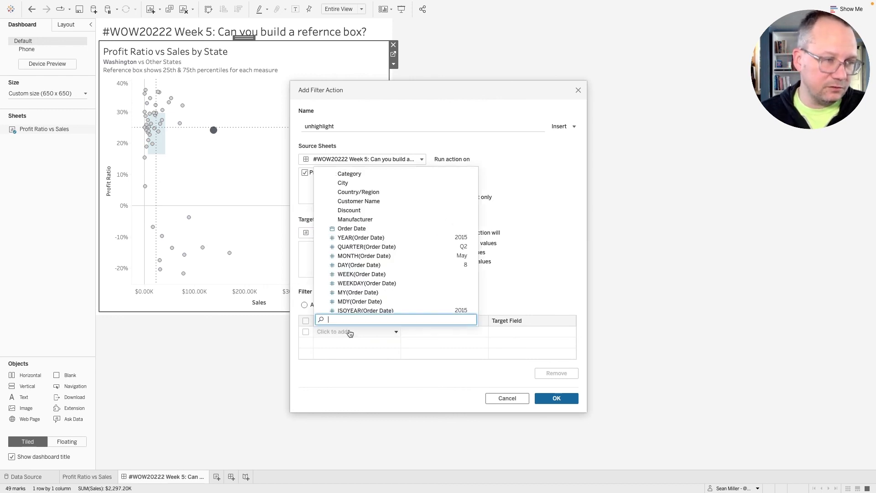
type("tr")
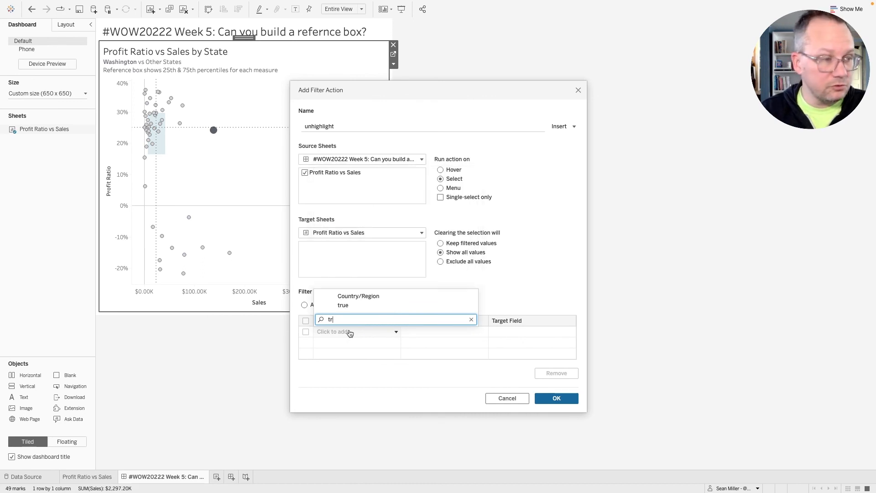
left_click(348, 305)
left_click(507, 334)
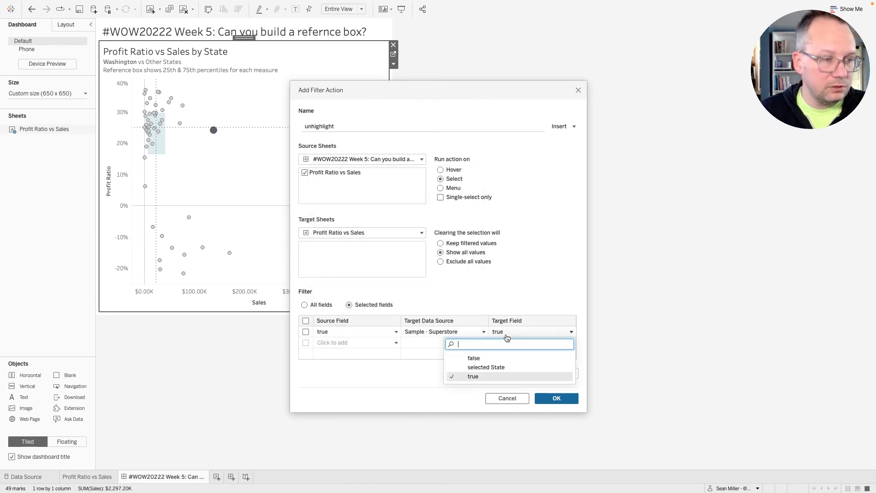
left_click(497, 360)
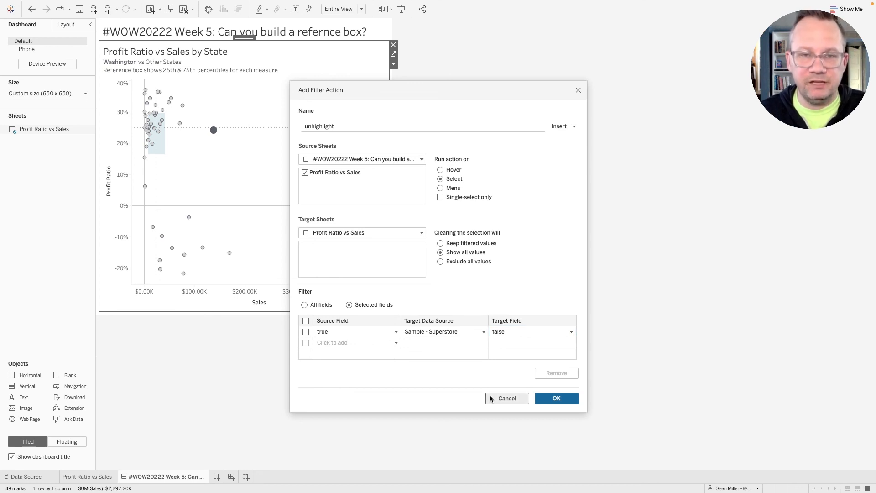
left_click(561, 399)
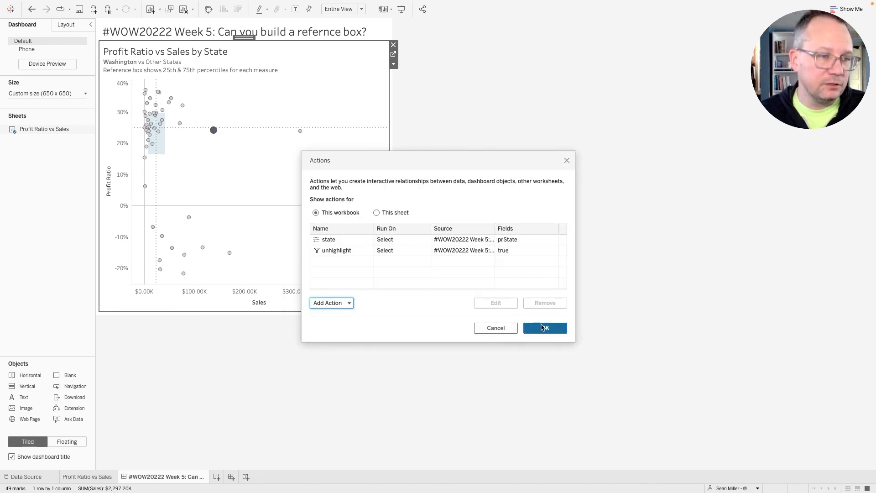
left_click(543, 327)
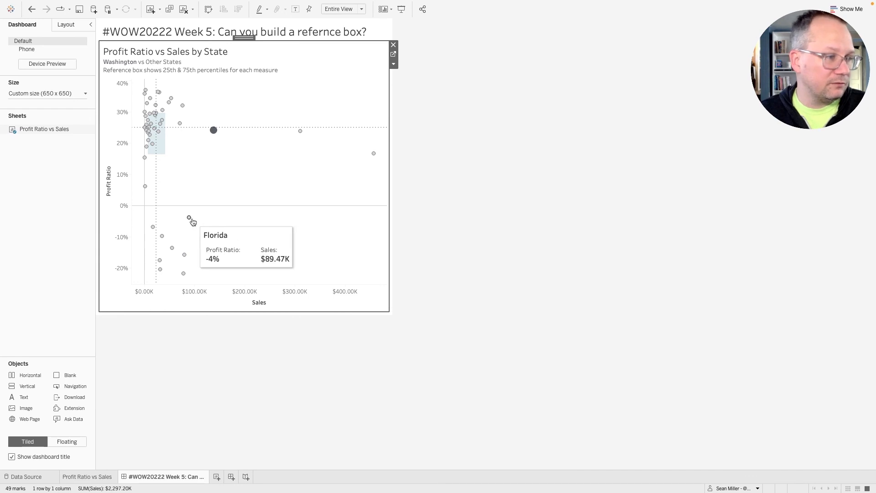
Test the unhighlight action by selecting the Florida, New York, Washington and Michigan marks on the dashboard
left_click(189, 217)
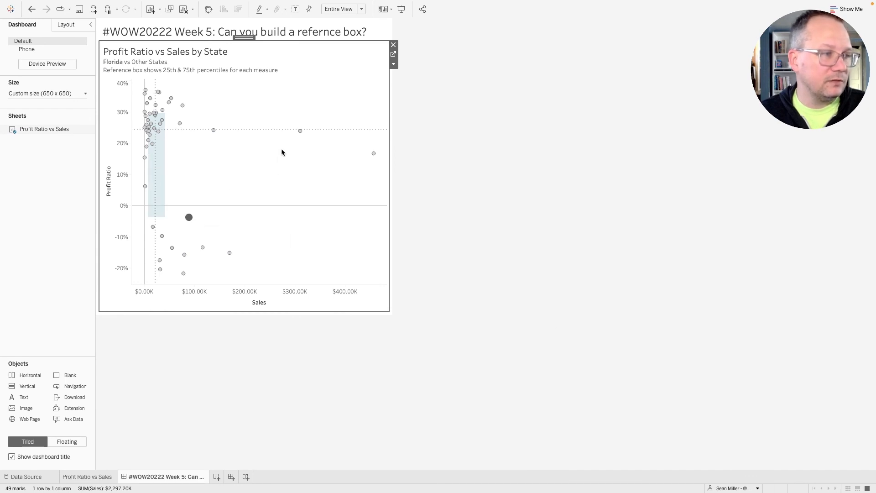
left_click(300, 133)
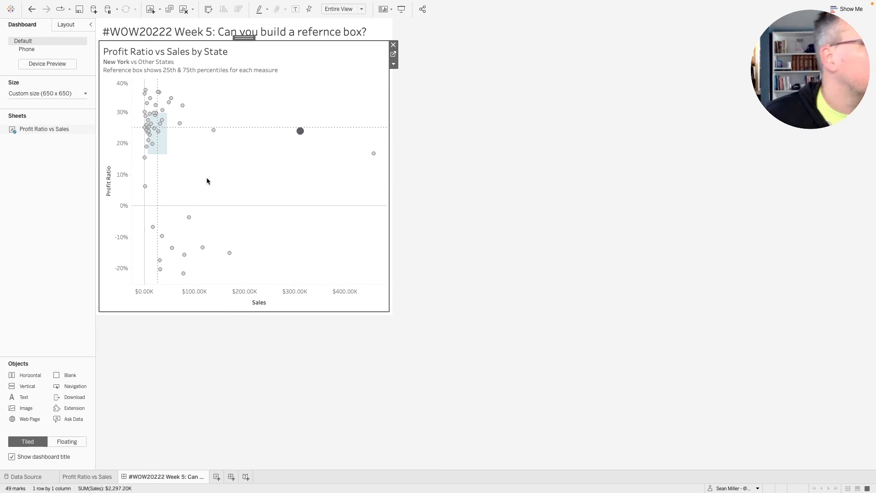
left_click(214, 136)
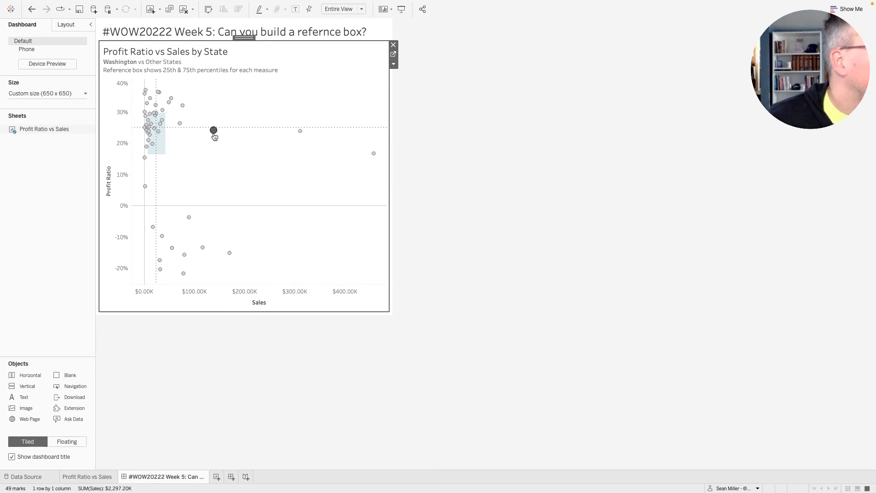
left_click(183, 107)
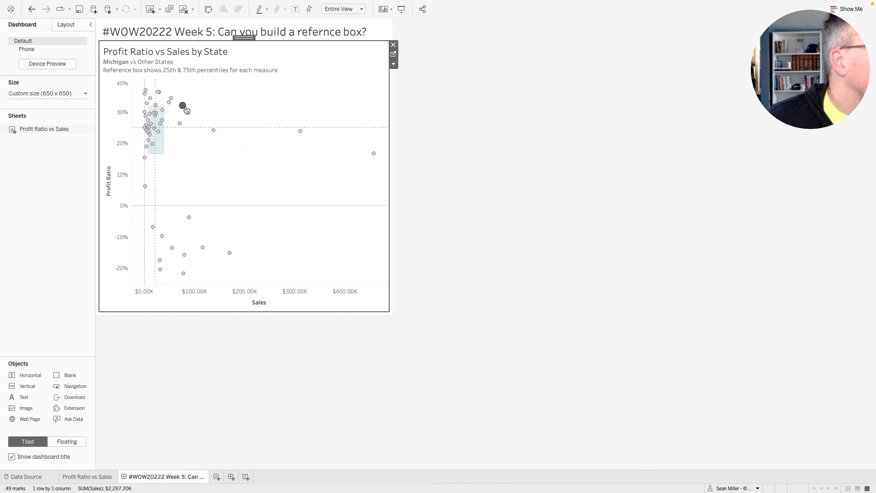
Include selected State in the PR 25th table calculation on the Profit Ratio vs Sales worksheet and order it above State
left_click(393, 54)
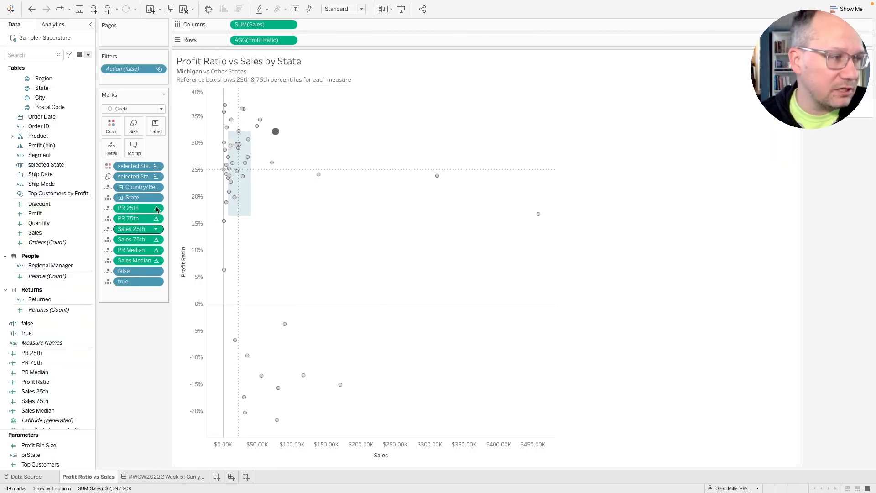
left_click(155, 208)
mouse_move(159, 299)
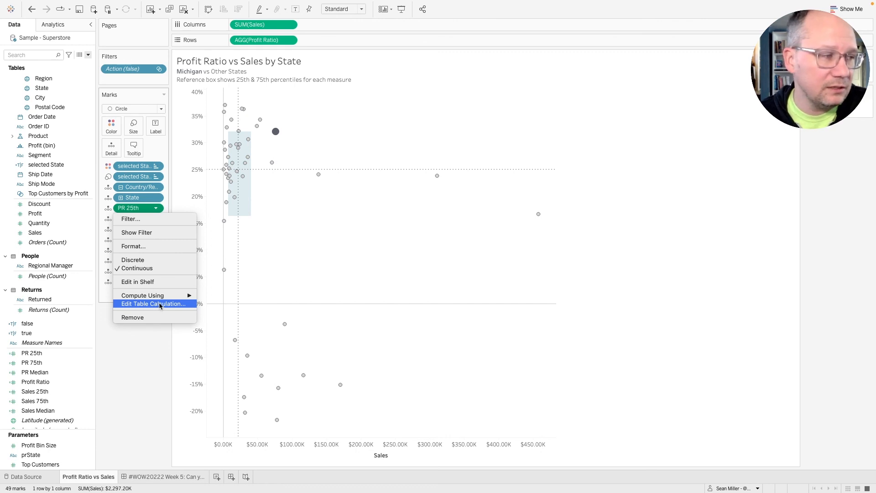
left_click(160, 304)
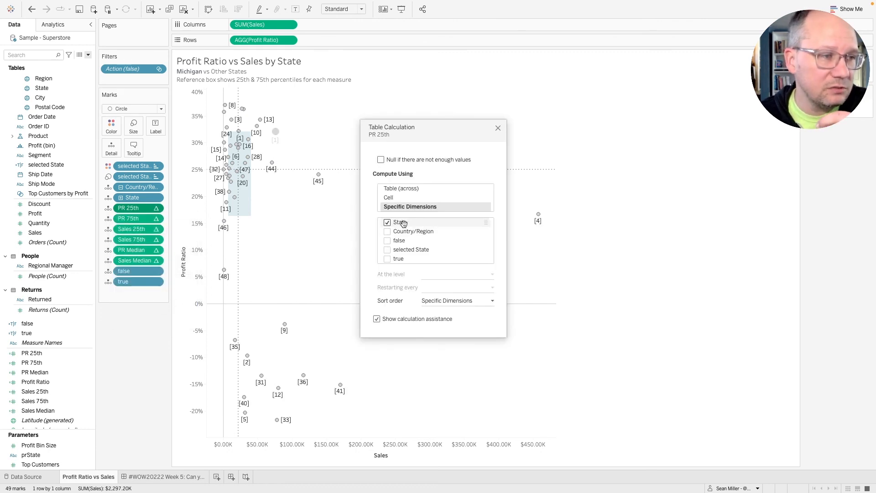
left_click(388, 251)
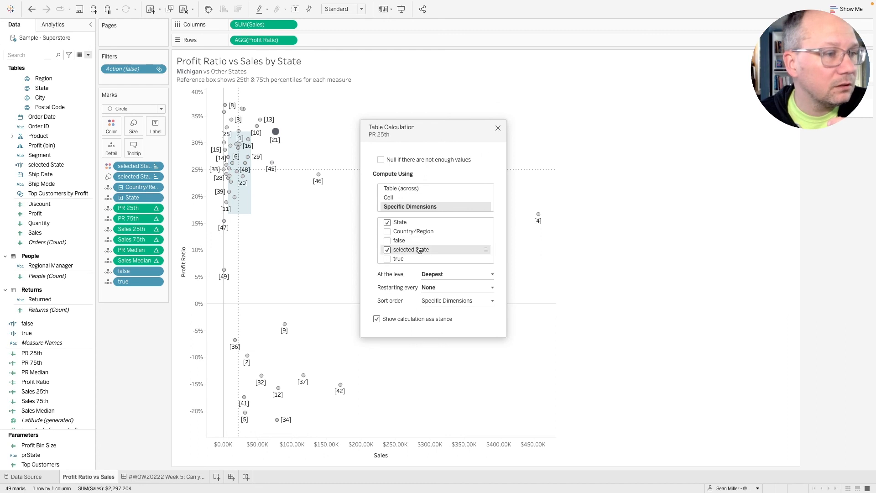
left_click_drag(426, 249, 416, 223)
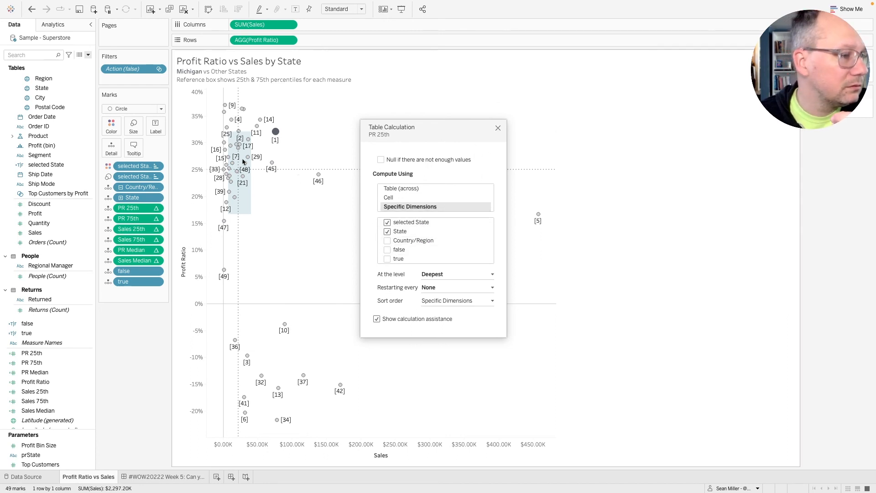
left_click(497, 128)
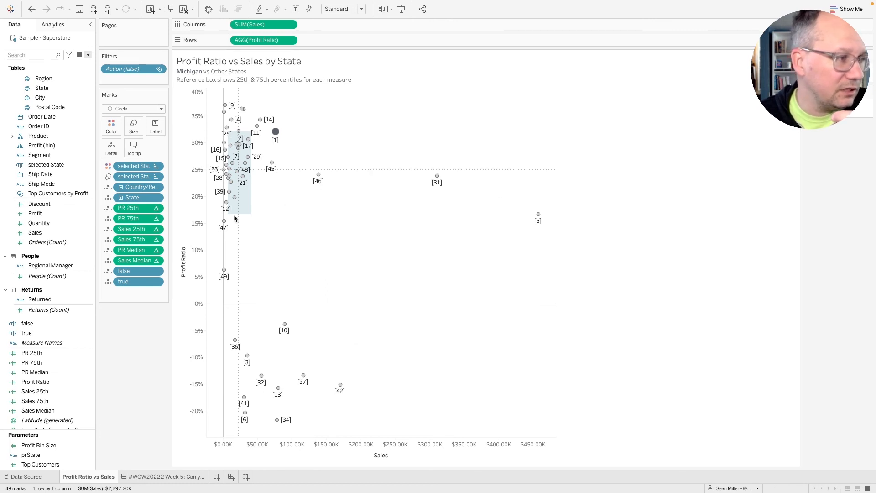
Include selected State in the PR 75th table calculation and order it above State
left_click(156, 219)
left_click(149, 314)
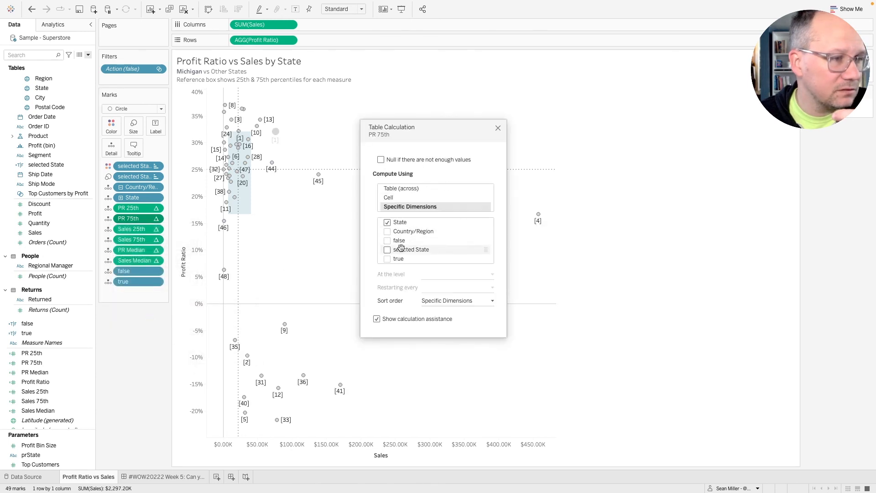
left_click(387, 250)
left_click_drag(406, 251, 409, 222)
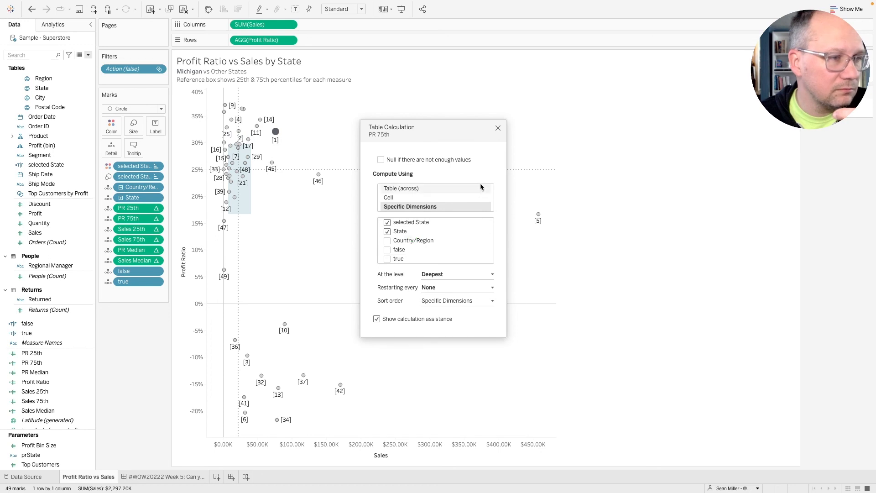
left_click(498, 129)
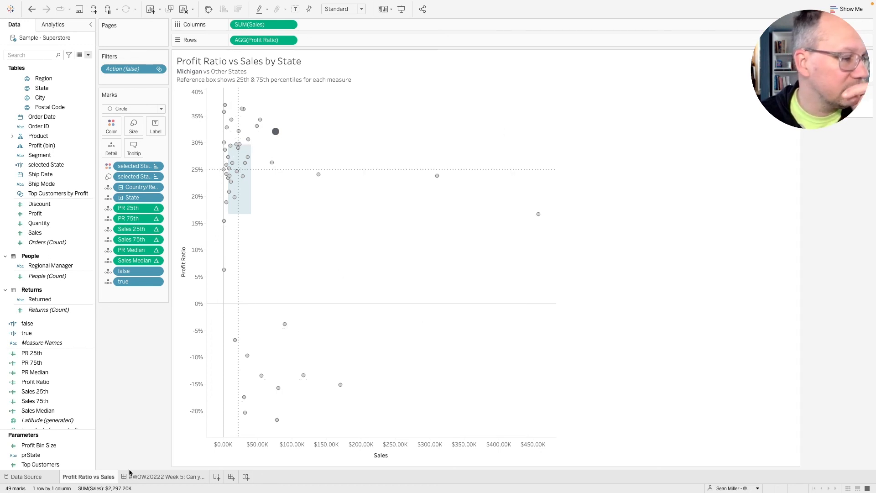
Check the reference box on the dashboard by selecting the Washington and Florida marks
left_click(154, 477)
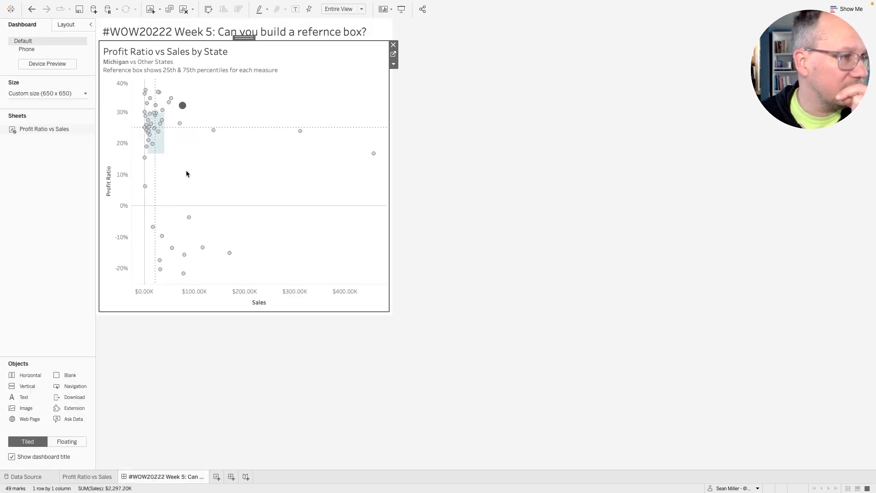
left_click(213, 131)
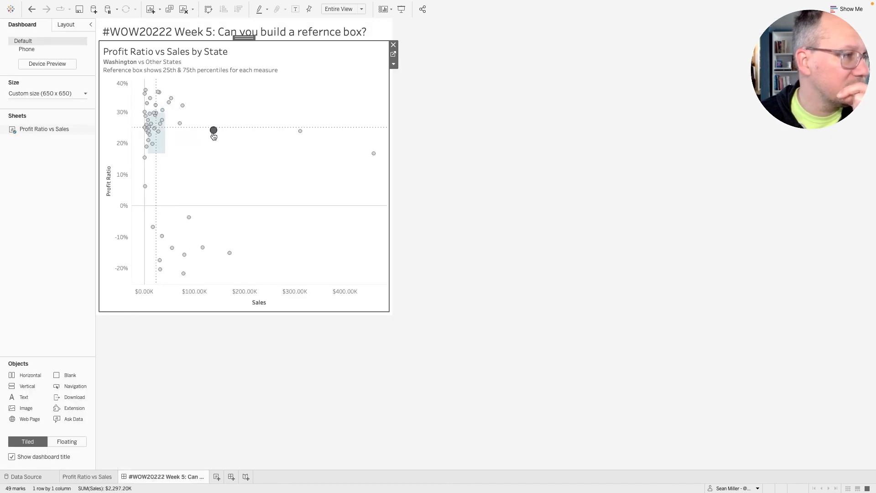
mouse_move(300, 135)
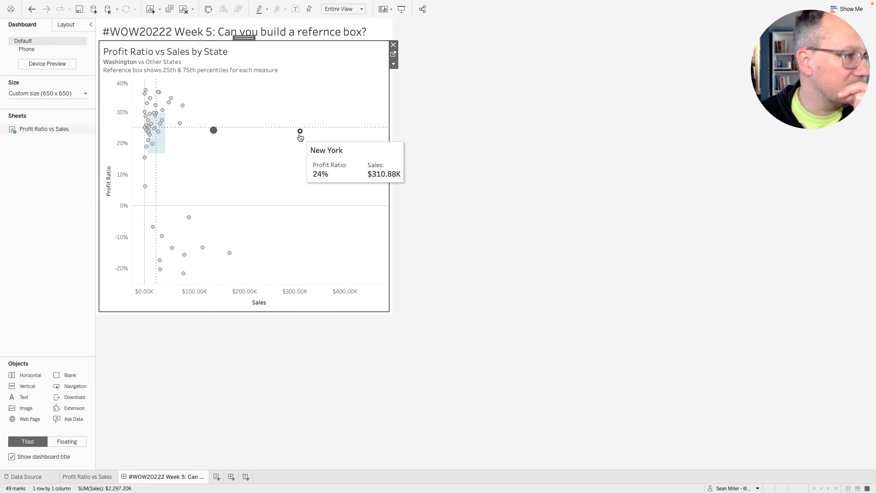
left_click(189, 219)
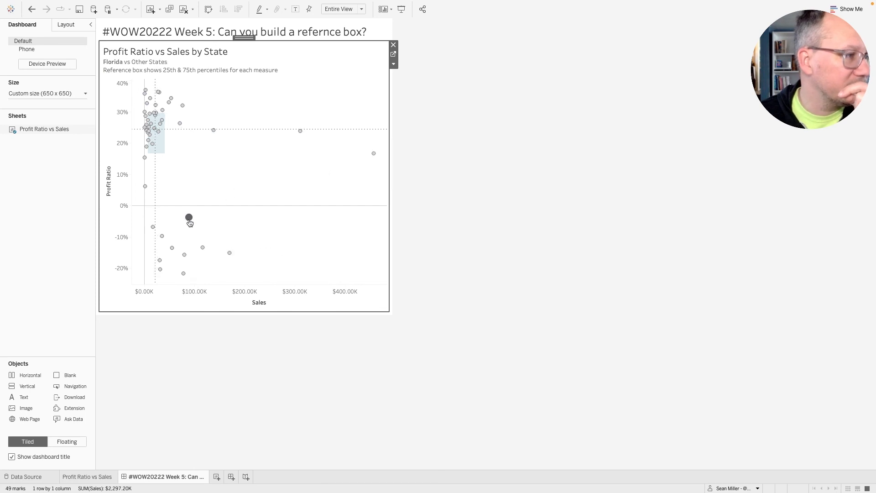
Include selected State in the Sales 25th table calculation on the Profit Ratio vs Sales worksheet and order it above State
left_click(393, 54)
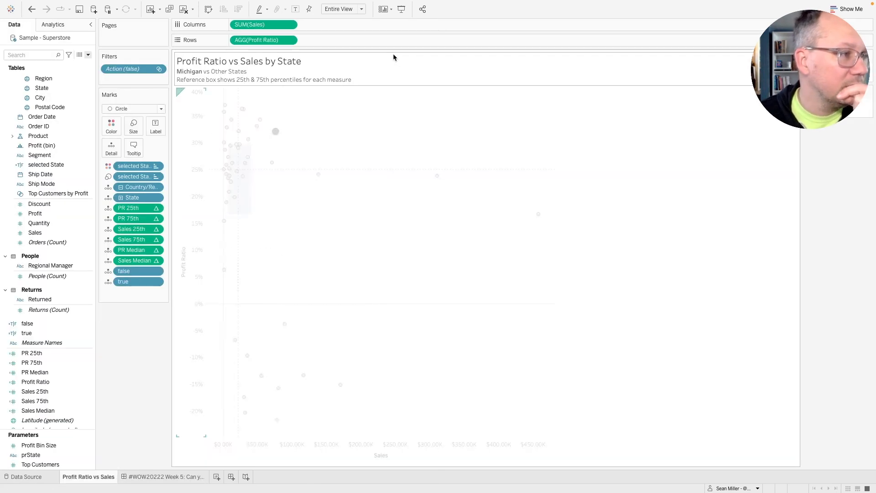
left_click(157, 230)
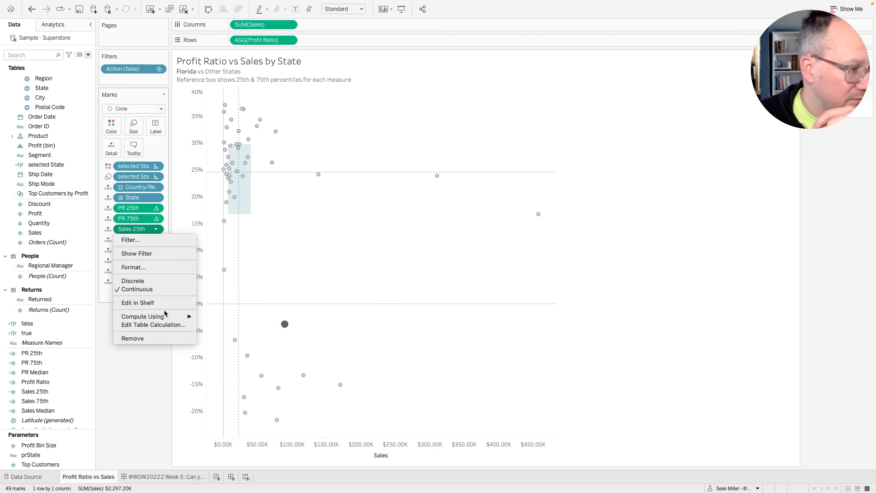
left_click(169, 325)
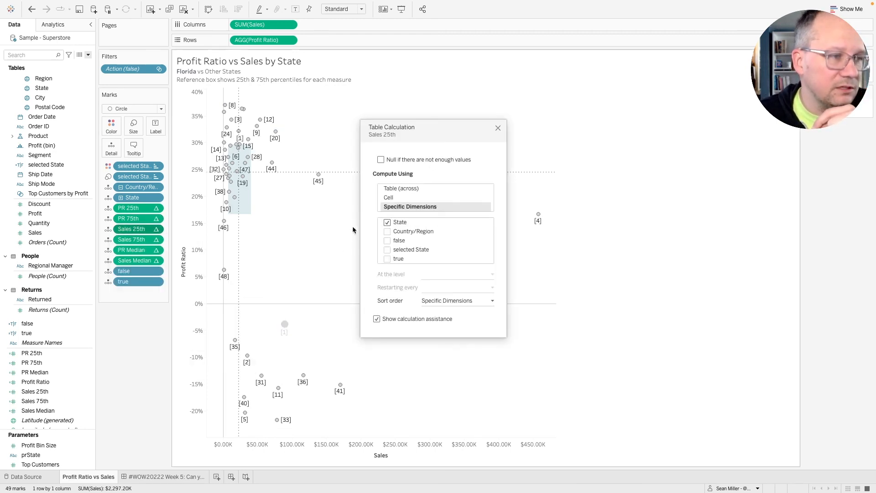
left_click(387, 250)
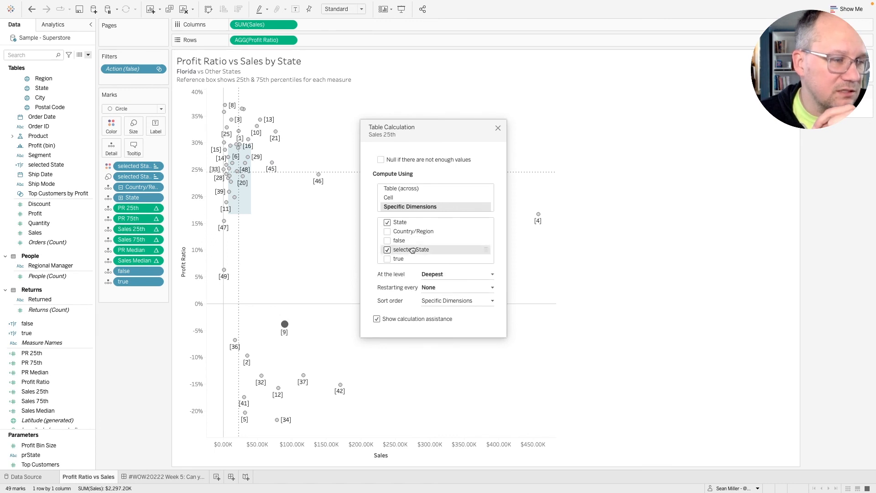
left_click_drag(413, 251, 415, 221)
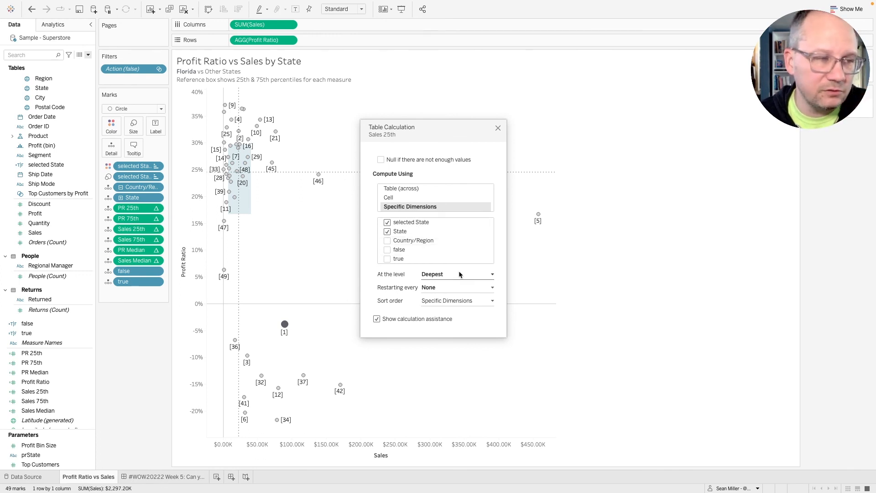
left_click(498, 129)
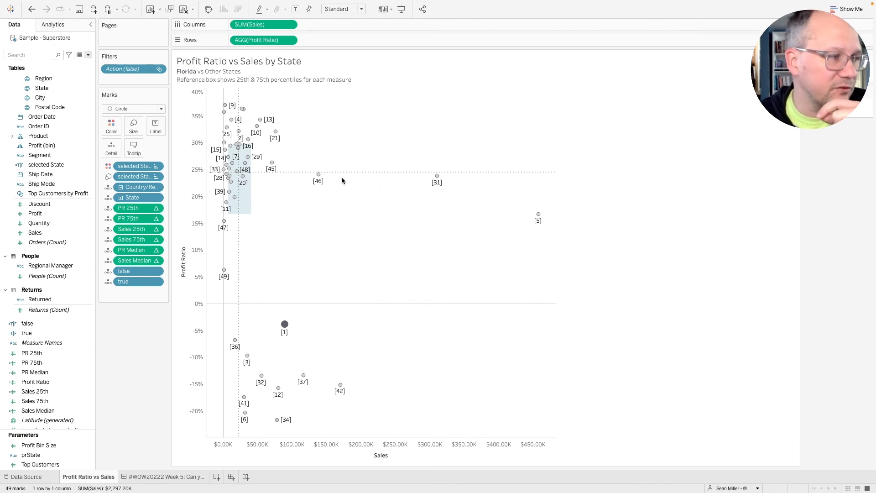
Include selected State in the Sales 75th table calculation and order it above State
left_click(156, 240)
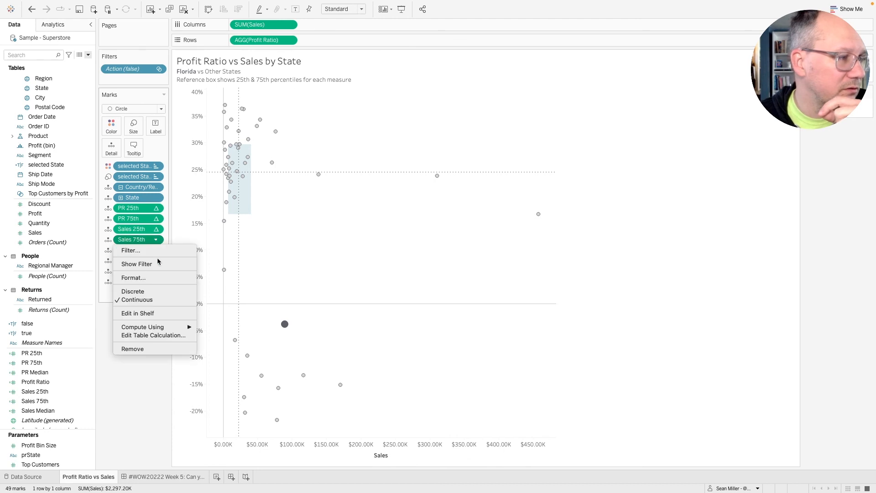
left_click(160, 335)
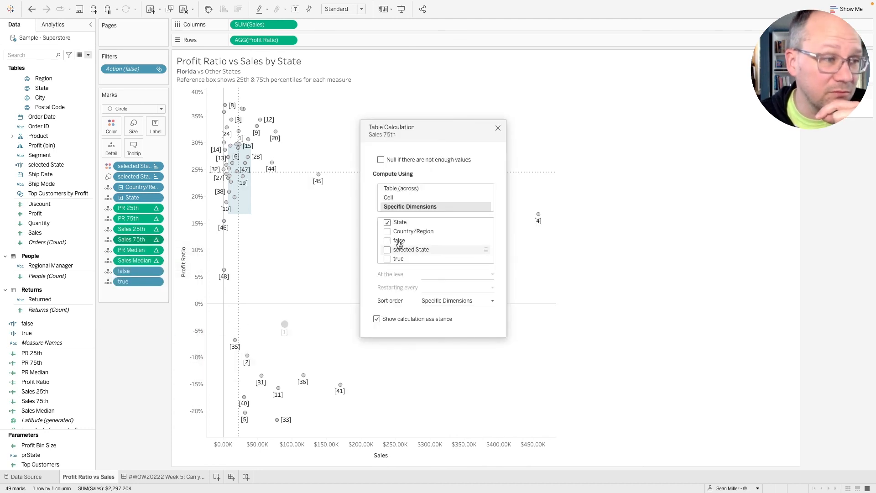
left_click(387, 249)
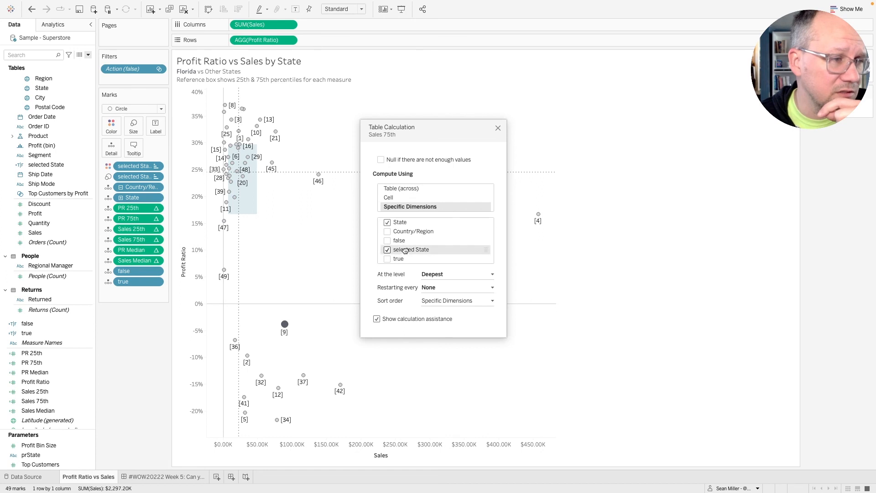
left_click_drag(405, 251, 408, 221)
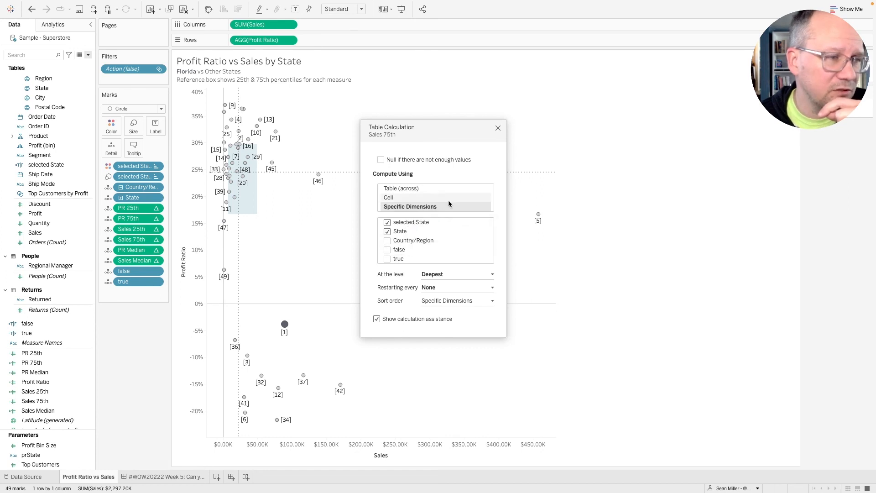
left_click(497, 128)
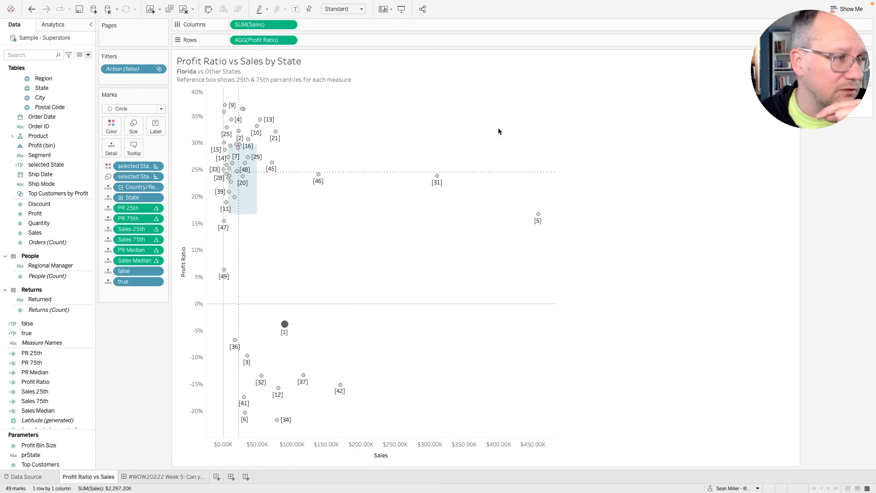
Include selected State in the PR Median table calculation and order it above State
left_click(155, 250)
left_click(154, 345)
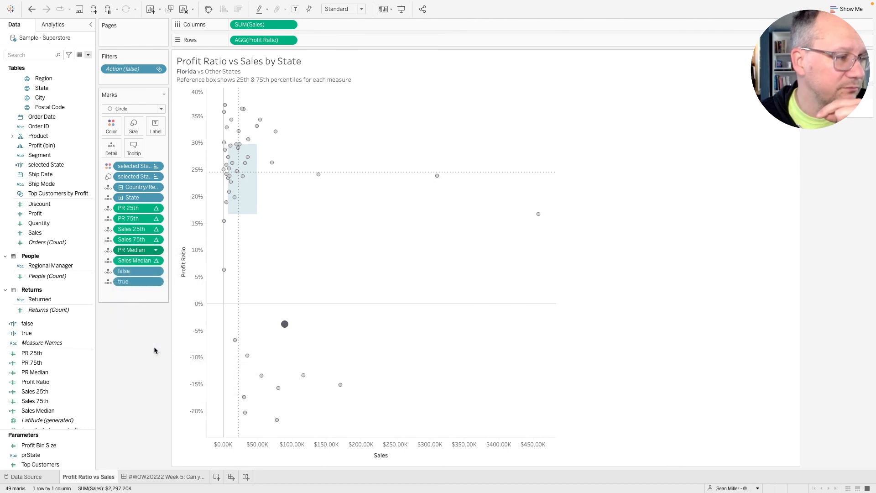
left_click(386, 249)
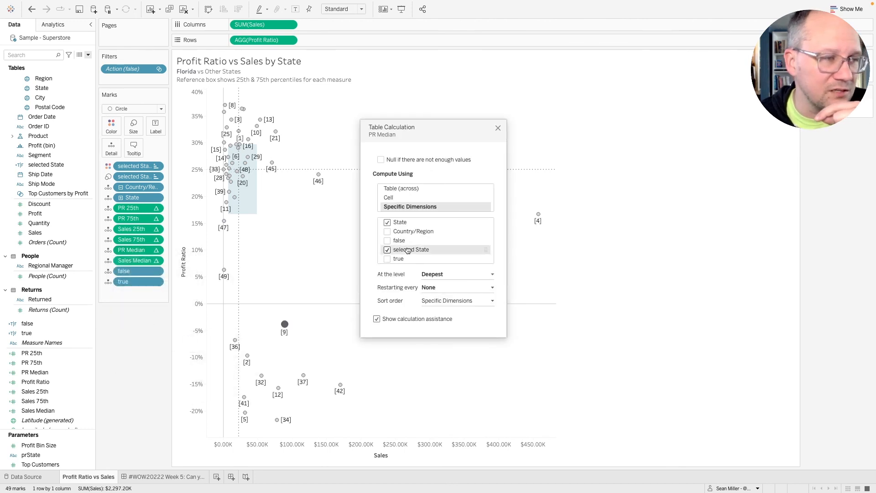
left_click_drag(407, 250, 415, 220)
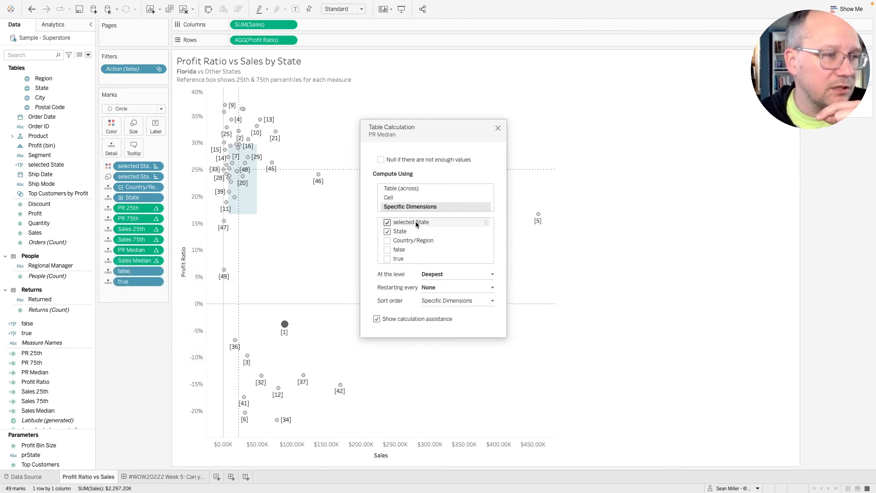
left_click(497, 128)
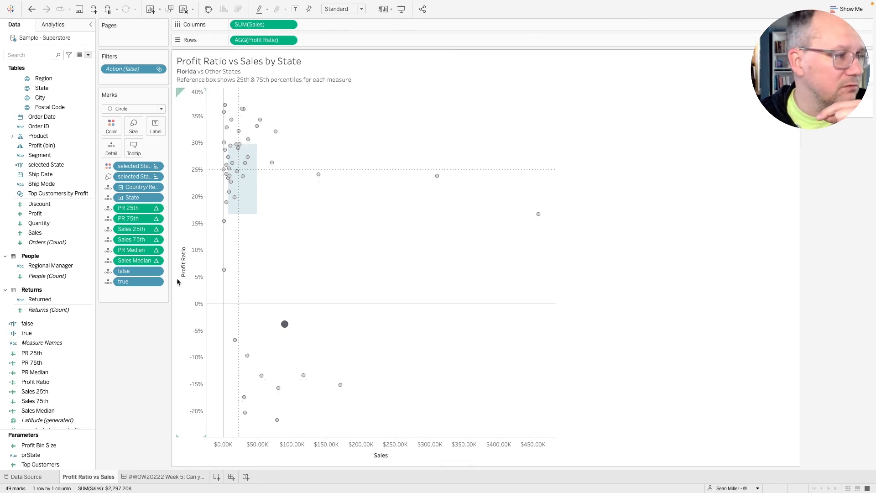
Include selected State in the Sales Median table calculation and order it above State
left_click(156, 262)
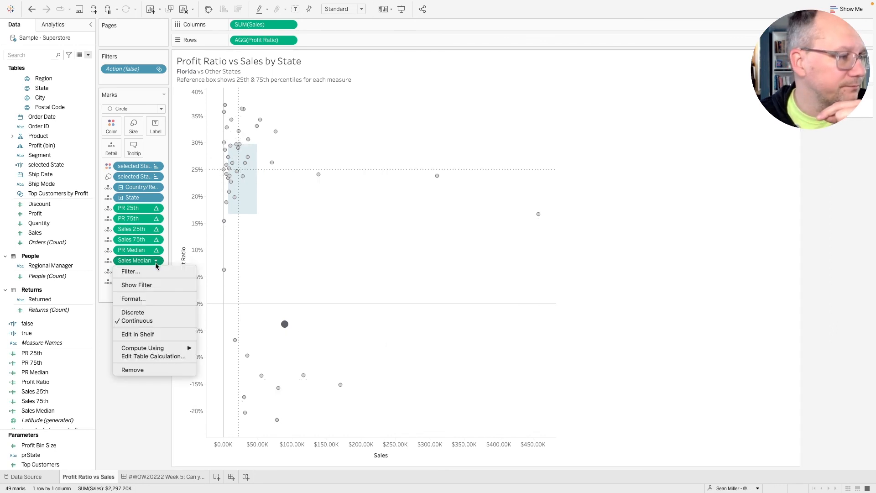
left_click(153, 357)
left_click(387, 251)
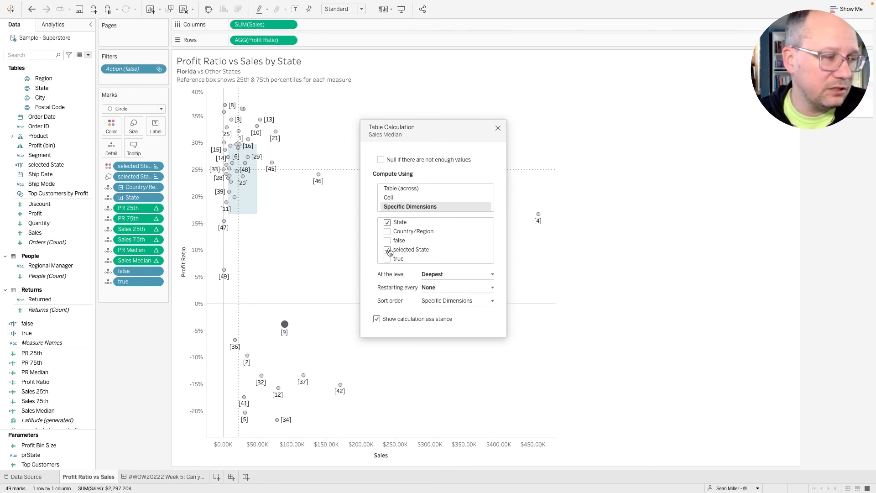
left_click_drag(418, 251, 423, 222)
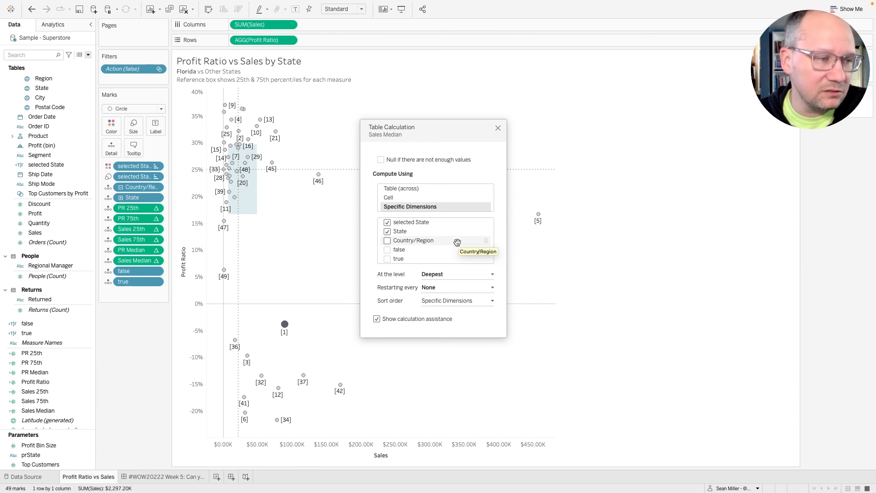
left_click(498, 128)
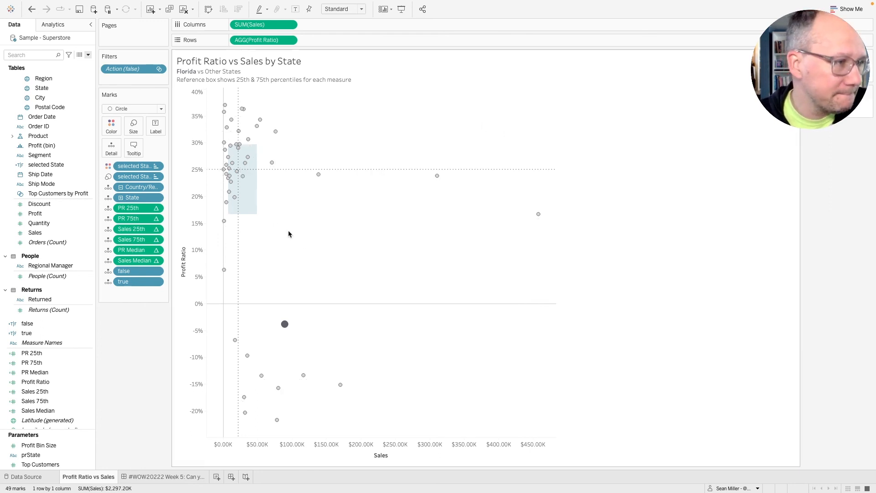
Test the reference box and median lines on the dashboard by selecting the Washington, Michigan, Florida and North Carolina marks
left_click(149, 477)
left_click(212, 131)
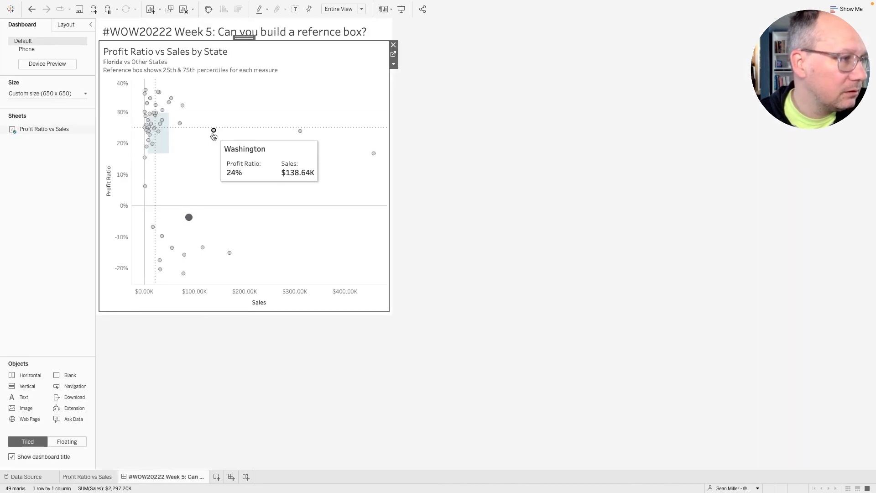
left_click(183, 106)
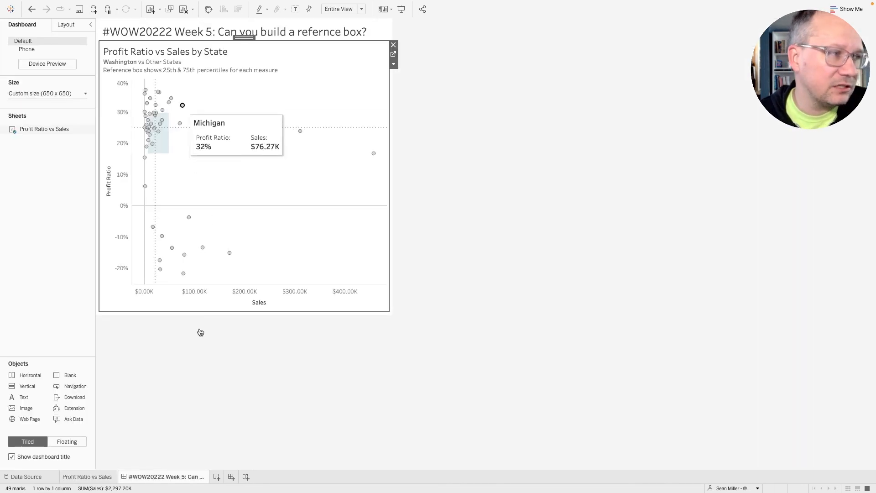
left_click(189, 217)
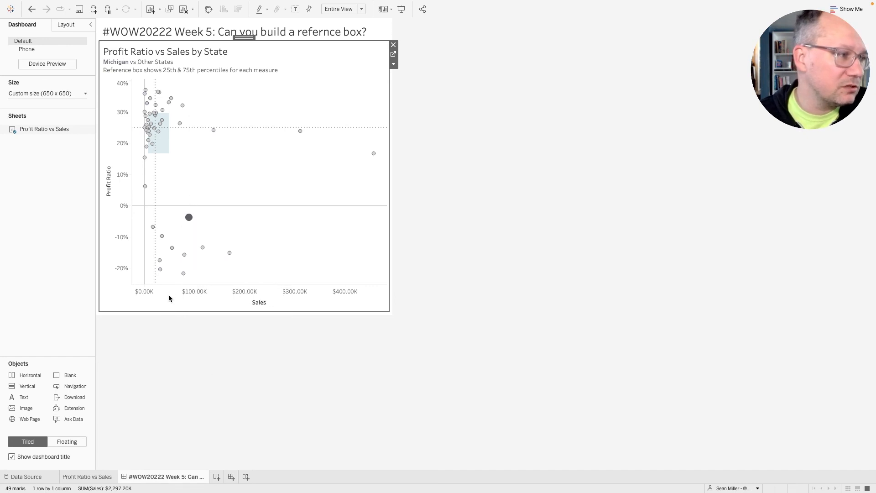
left_click(172, 248)
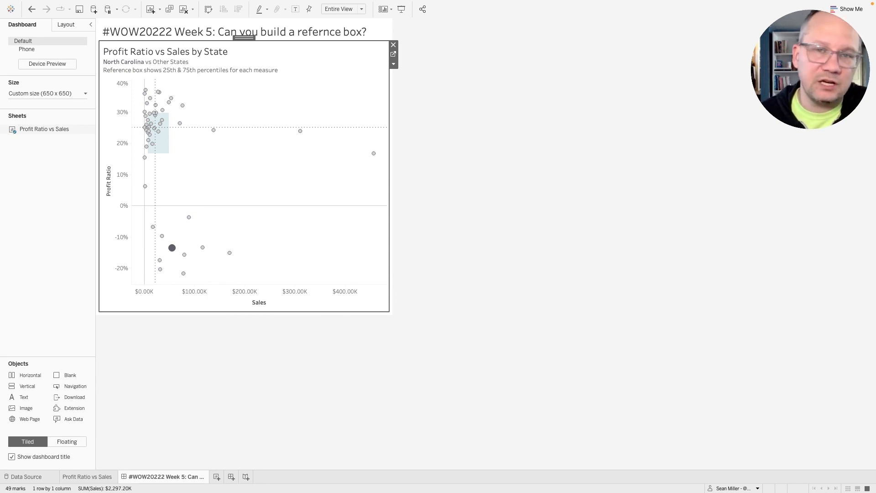
left_click(422, 255)
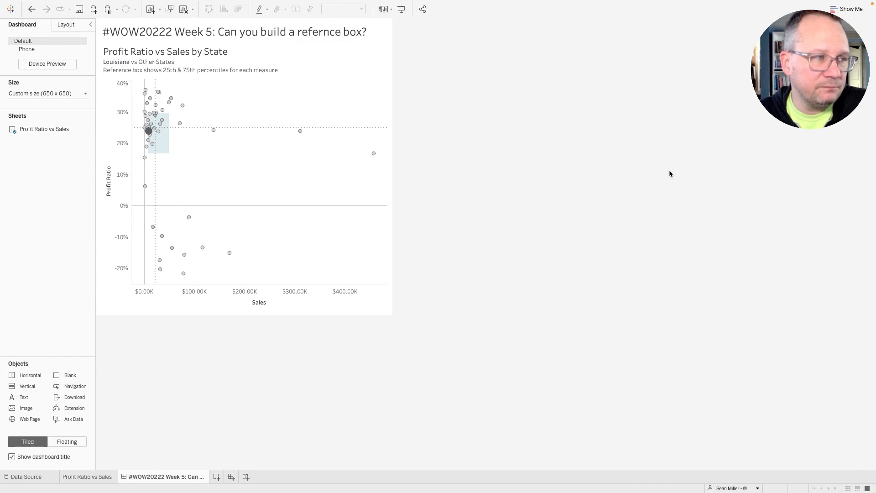